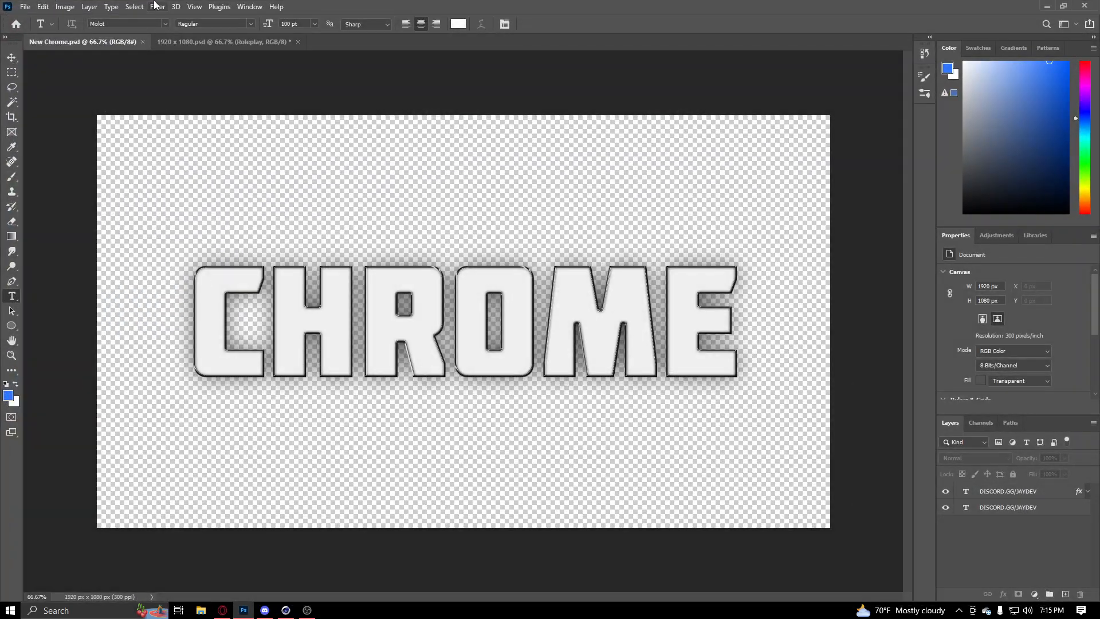
View the finished 1920 x 1080.psd artwork, switch to Discord and open the gfx-free channel.
{"action": "left_click", "coordinate": [161, 43]}
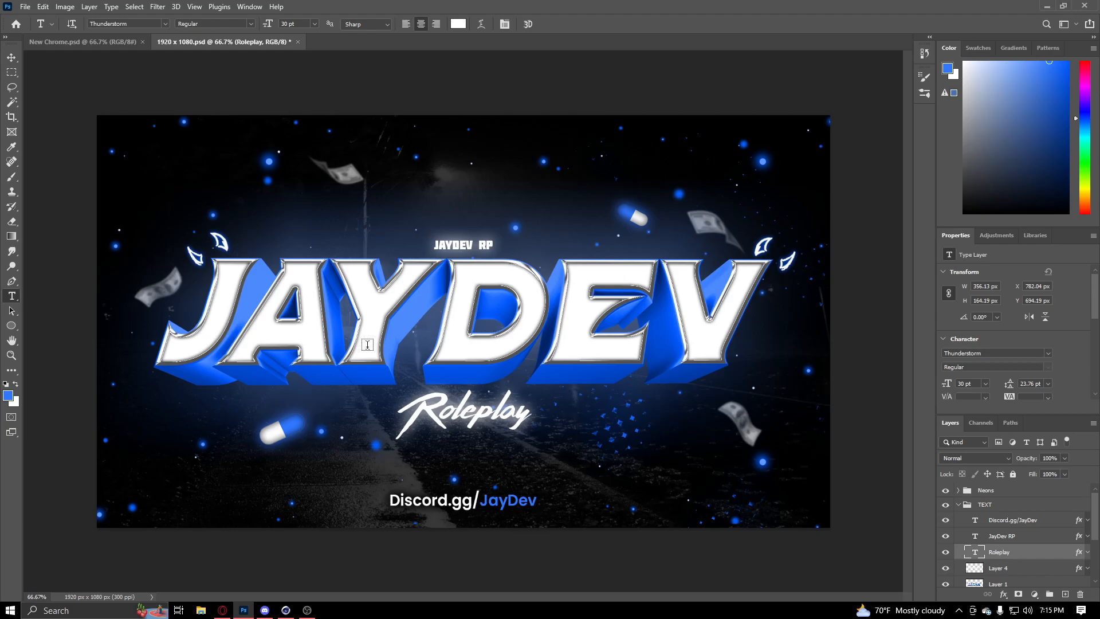
{"action": "left_click", "coordinate": [285, 610]}
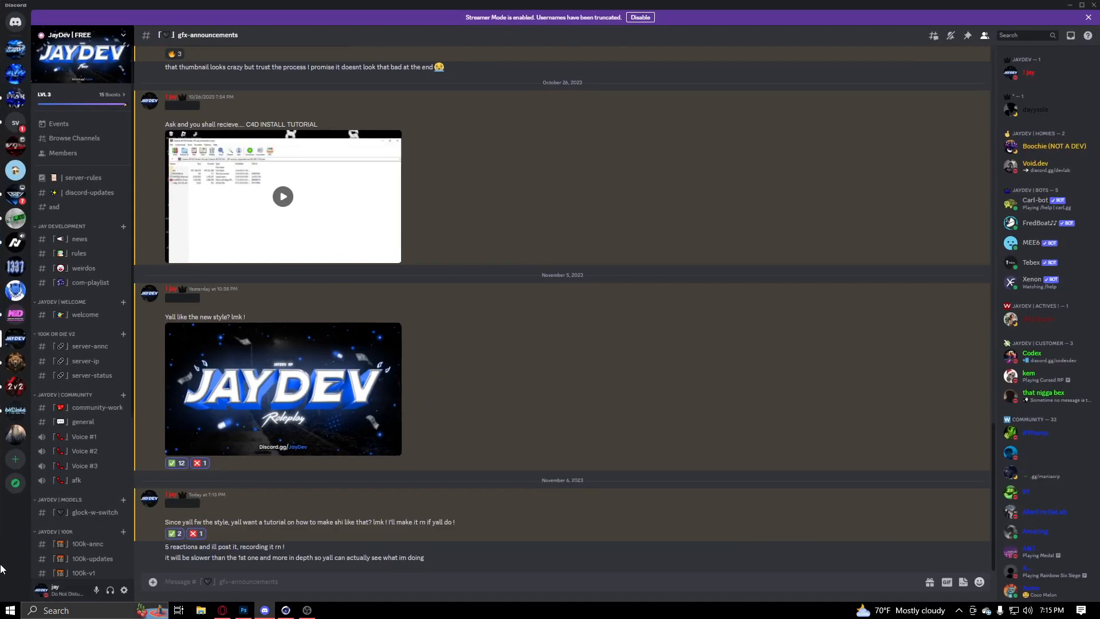
{"action": "scroll", "coordinate": [110, 449], "scroll_direction": "down", "scroll_amount": 5}
{"action": "left_click", "coordinate": [85, 537]}
Examine the ALL_U_NEED.c4d post and its preview image in the gfx-free channel.
{"action": "scroll", "coordinate": [417, 425], "scroll_direction": "up", "scroll_amount": 5}
{"action": "left_click", "coordinate": [338, 456]}
{"action": "left_click", "coordinate": [190, 409]}
{"action": "left_click_drag", "start_coordinate": [165, 392], "coordinate": [242, 388]}
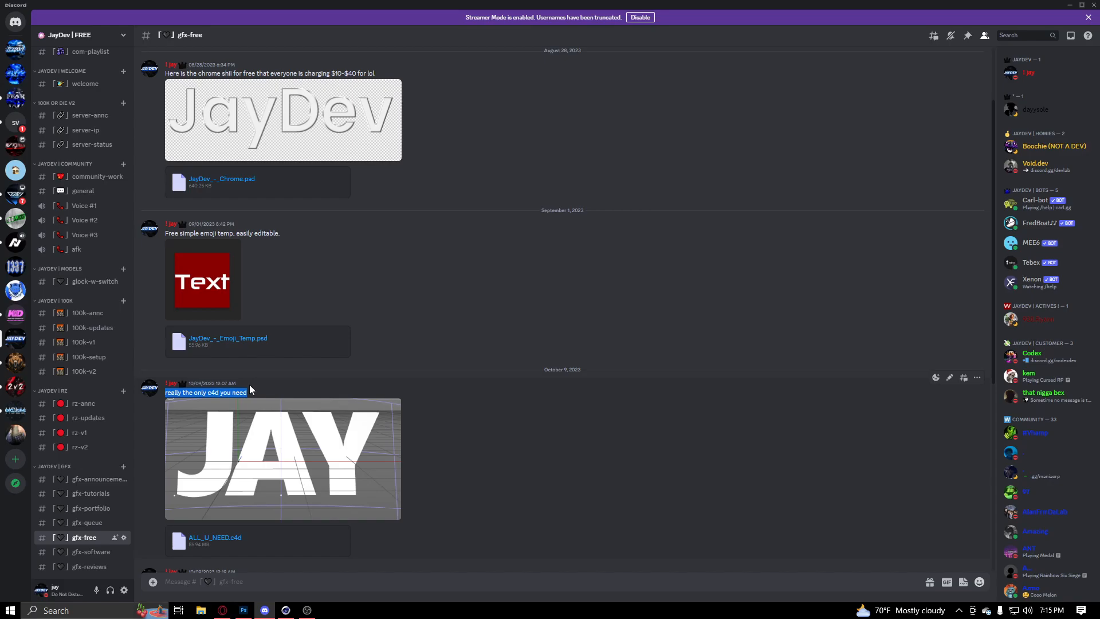
{"action": "scroll", "coordinate": [344, 424], "scroll_direction": "down", "scroll_amount": 1}
{"action": "left_click", "coordinate": [343, 424]}
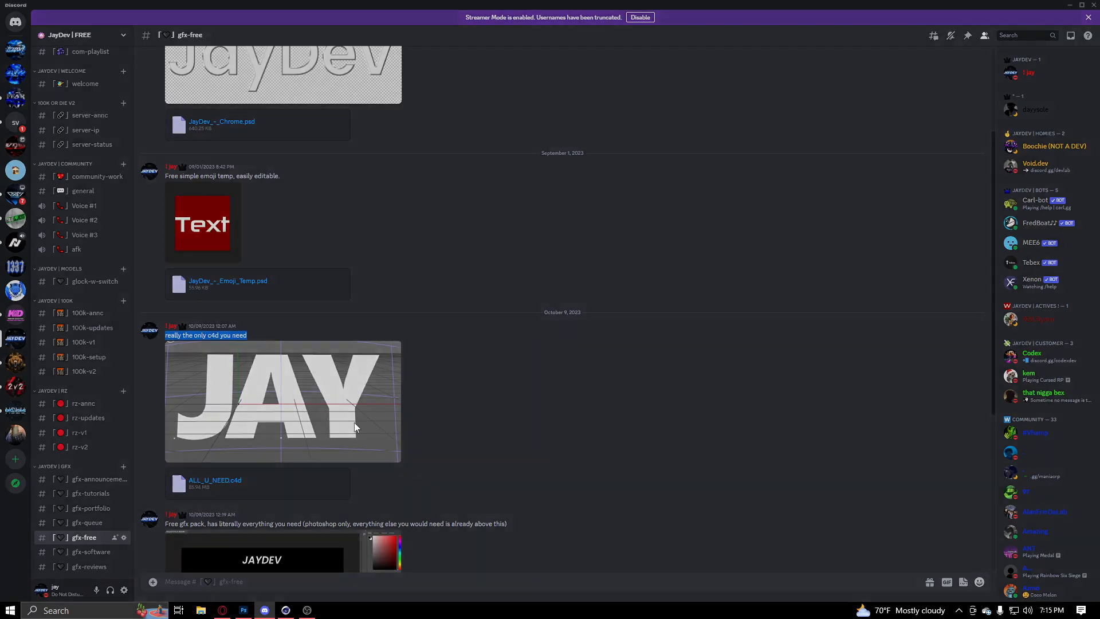
{"action": "left_click", "coordinate": [685, 422]}
{"action": "scroll", "coordinate": [469, 341], "scroll_direction": "down", "scroll_amount": 3}
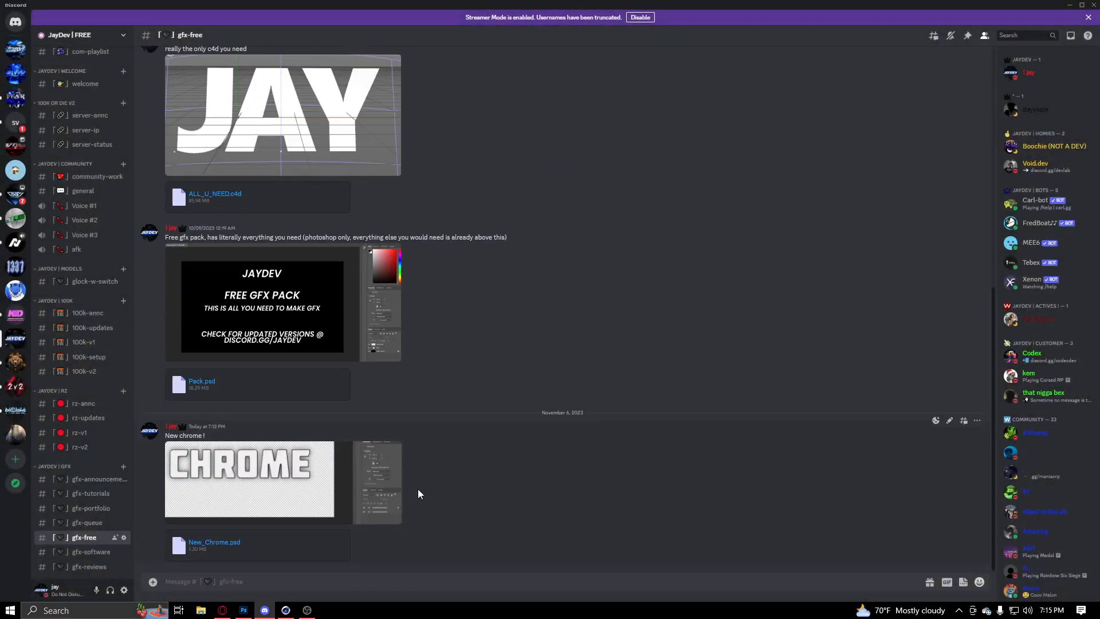
Enlarge and inspect the preview images of the Pack.psd and New_Chrome.psd posts.
{"action": "left_click", "coordinate": [312, 332]}
{"action": "left_click", "coordinate": [521, 551]}
{"action": "left_click", "coordinate": [315, 513]}
{"action": "left_click", "coordinate": [573, 511]}
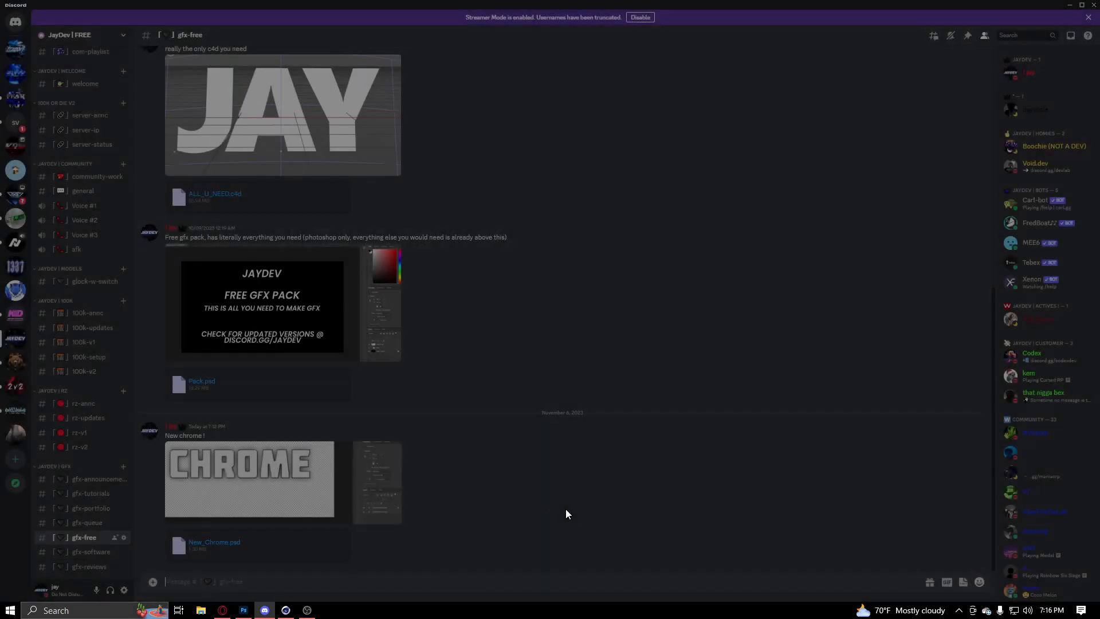
Review the previews of the older JayDev chrome, the emoji template and the C4D file in the gfx-free channel.
{"action": "scroll", "coordinate": [461, 362], "scroll_direction": "up", "scroll_amount": 10}
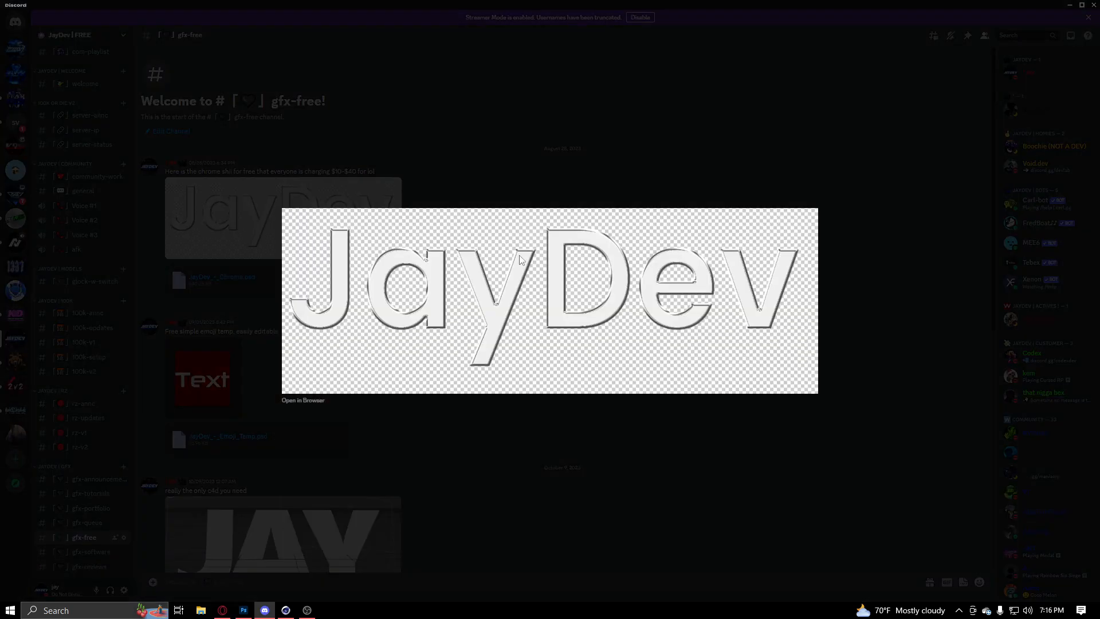
{"action": "left_click", "coordinate": [515, 488]}
{"action": "left_click", "coordinate": [202, 381]}
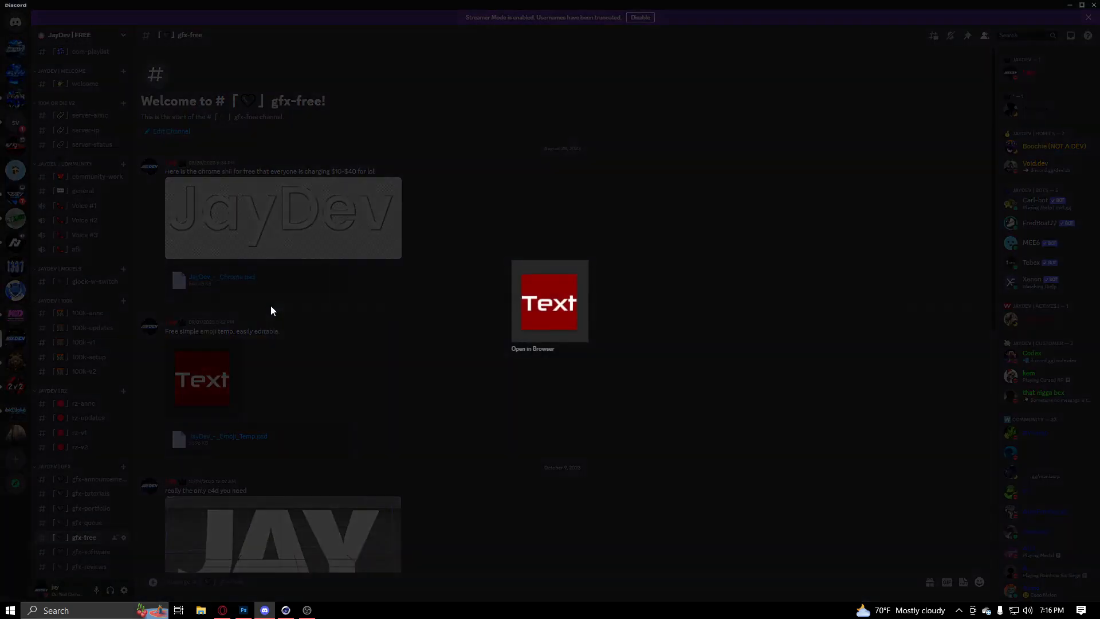
{"action": "left_click", "coordinate": [370, 292]}
{"action": "scroll", "coordinate": [200, 393], "scroll_direction": "down", "scroll_amount": 4}
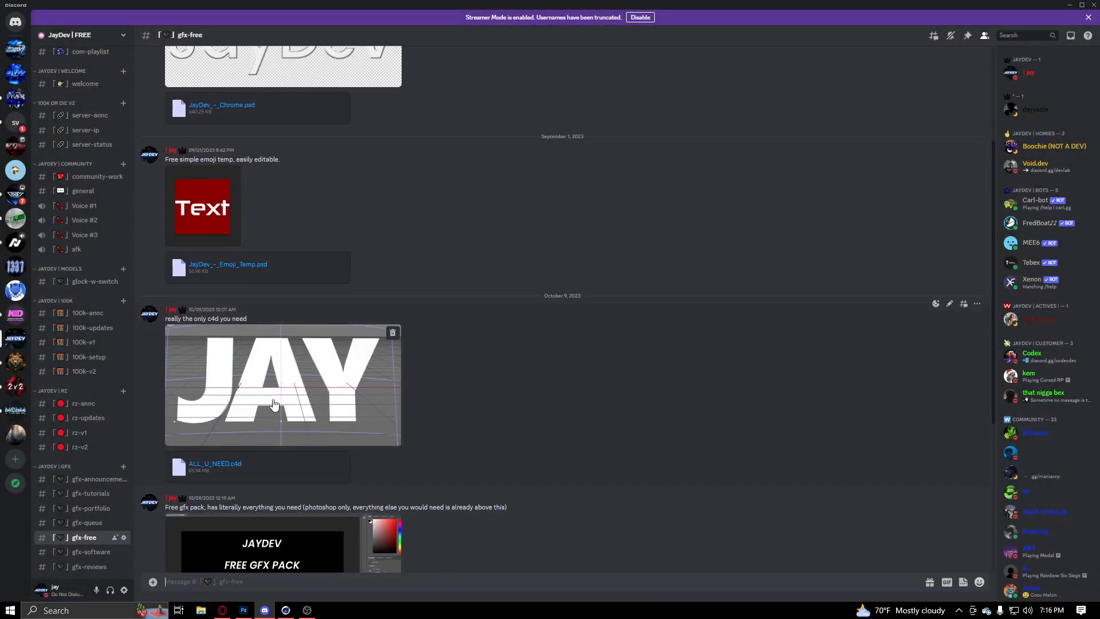
{"action": "left_click", "coordinate": [332, 412]}
{"action": "left_click", "coordinate": [345, 439]}
{"action": "scroll", "coordinate": [377, 436], "scroll_direction": "down", "scroll_amount": 4}
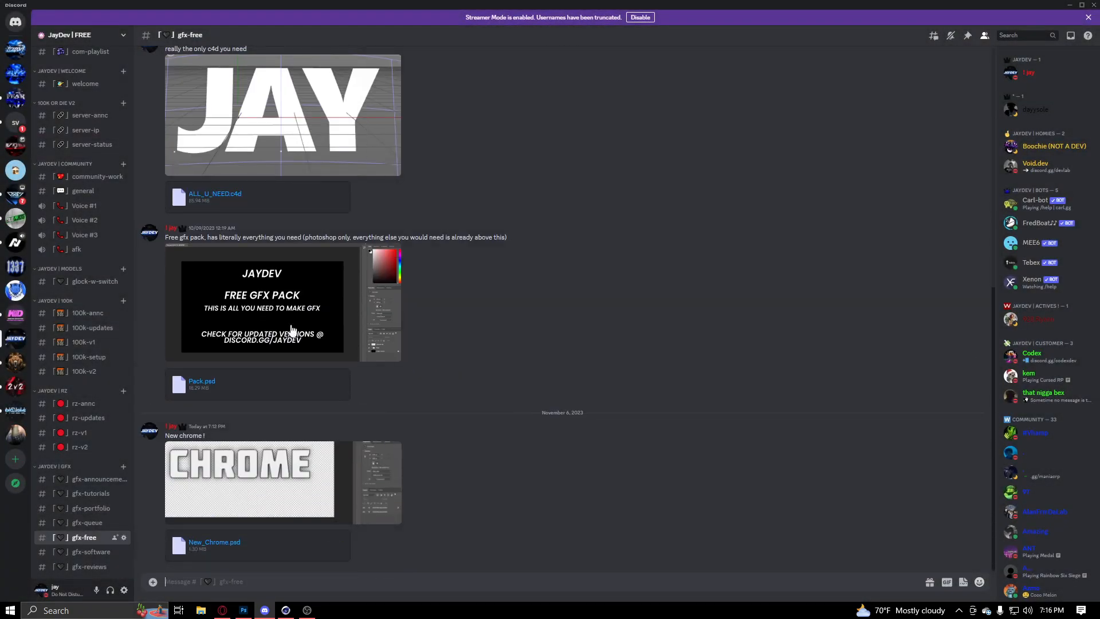
Examine the Cinema 4D link in the gfx-software channel and the videos in the gfx-tutorials channel.
{"action": "left_click", "coordinate": [90, 551]}
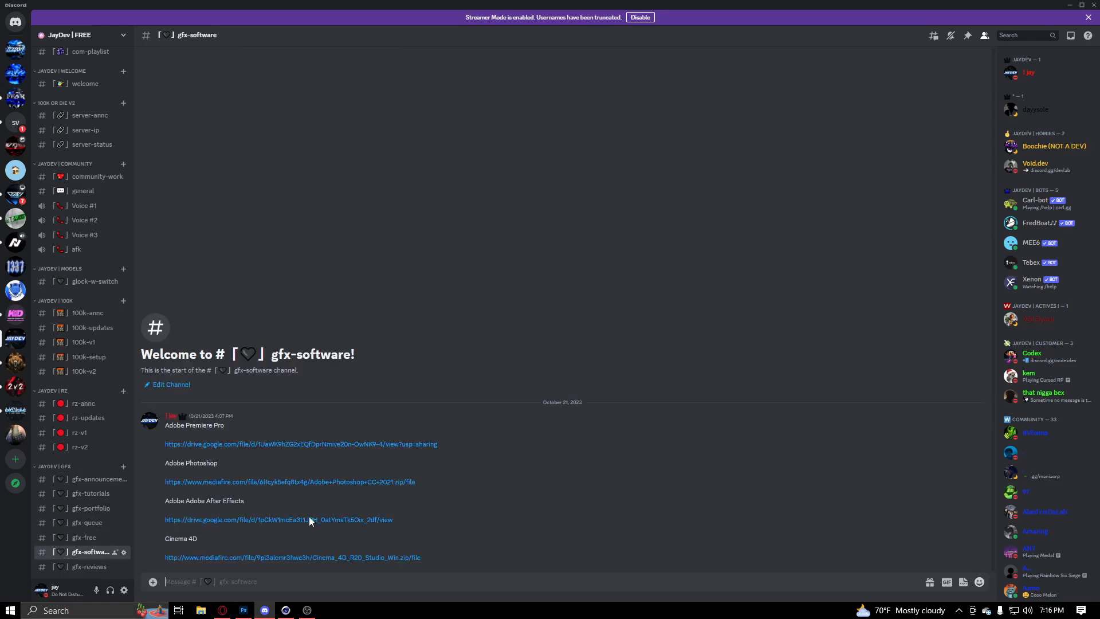
{"action": "left_click_drag", "start_coordinate": [340, 569], "coordinate": [447, 542]}
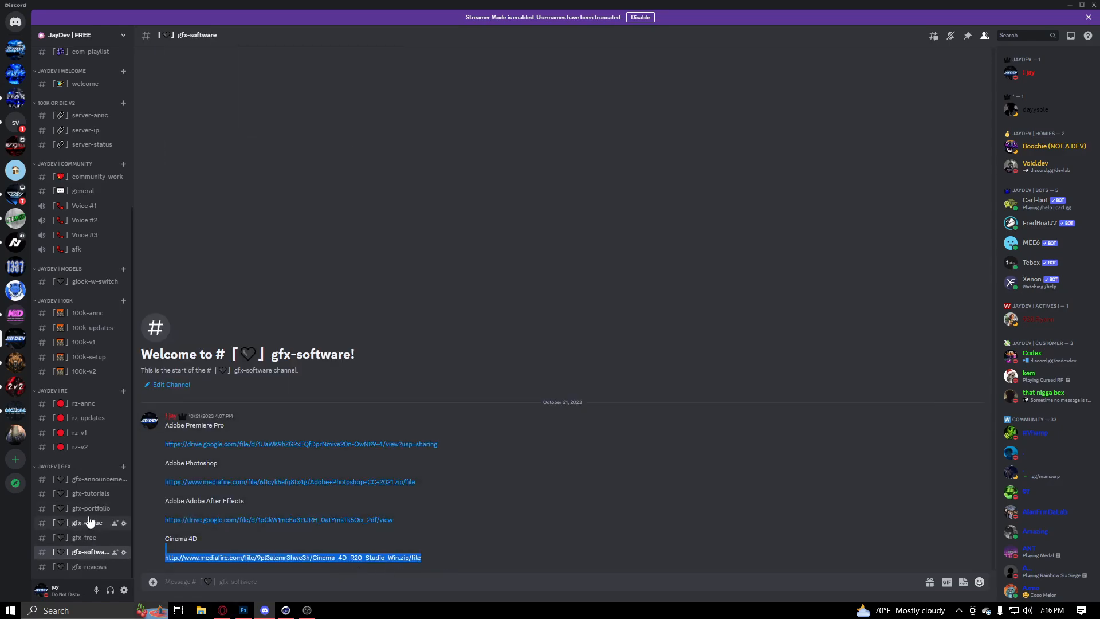
{"action": "left_click", "coordinate": [75, 495]}
{"action": "left_click_drag", "start_coordinate": [393, 475], "coordinate": [343, 461]}
{"action": "left_click", "coordinate": [376, 509]}
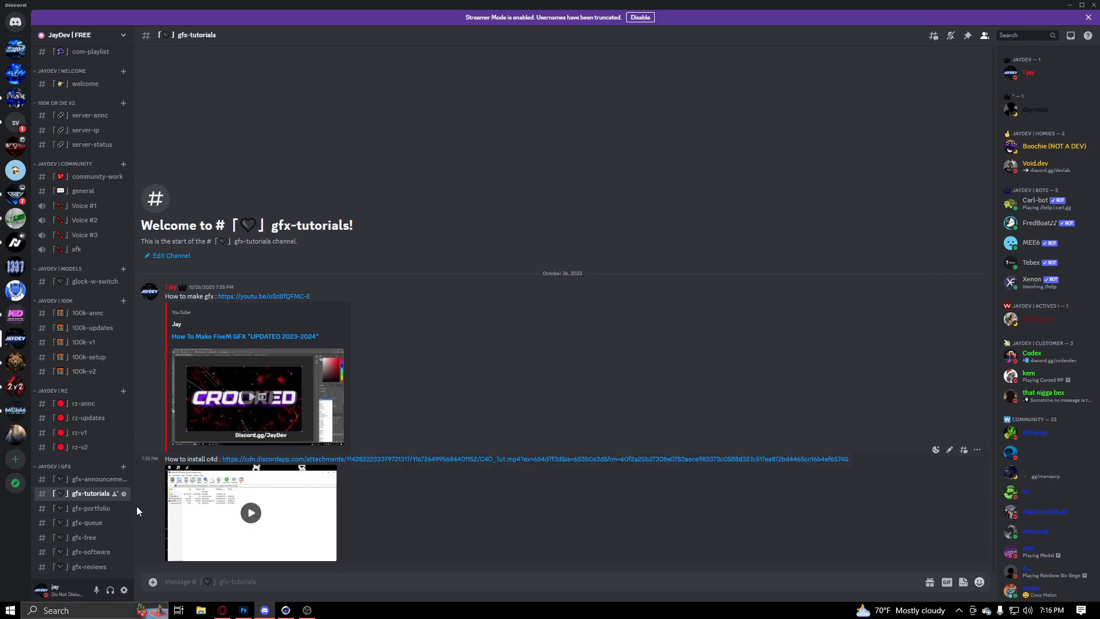
Look through the gfx-reviews, gfx-software and gfx-queue channels and return to gfx-free.
{"action": "left_click", "coordinate": [92, 567]}
{"action": "left_click", "coordinate": [93, 553]}
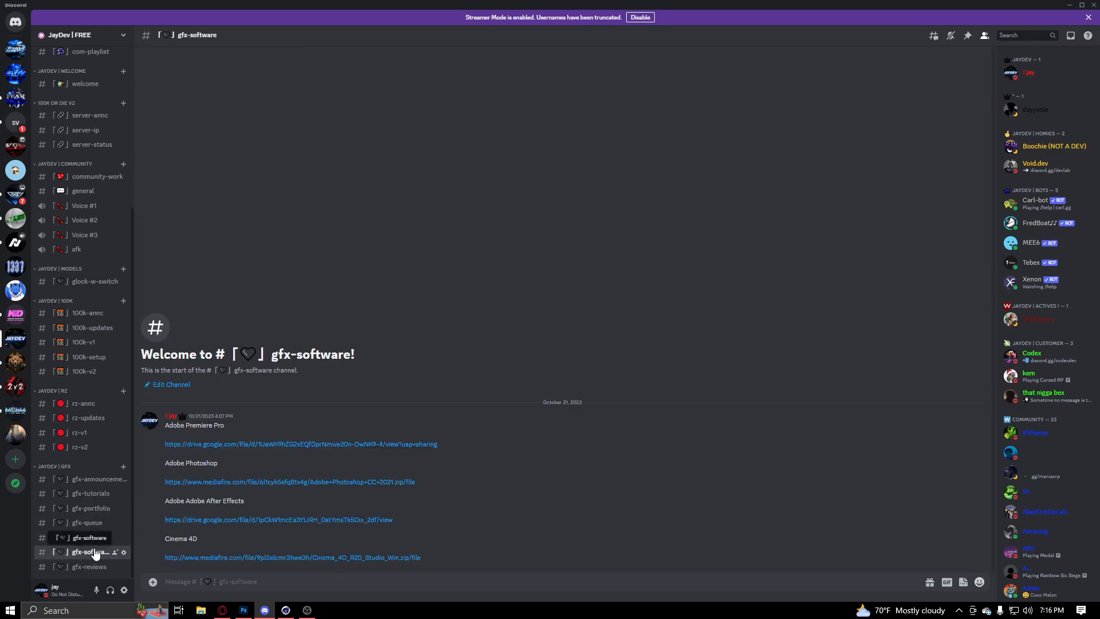
{"action": "left_click", "coordinate": [87, 538]}
{"action": "left_click", "coordinate": [87, 522]}
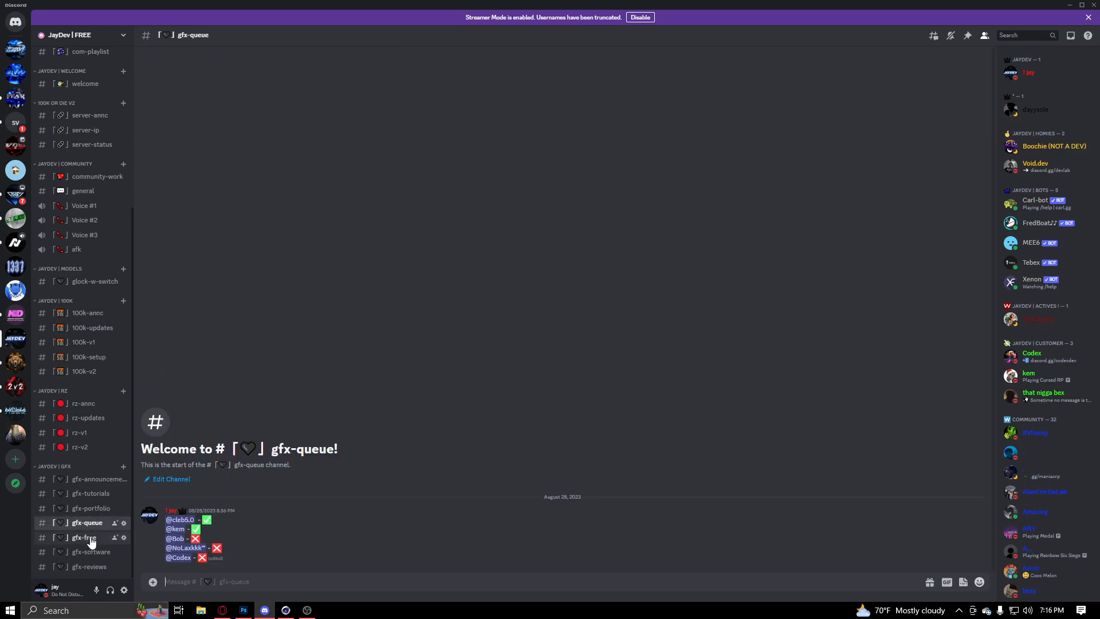
{"action": "left_click", "coordinate": [89, 536]}
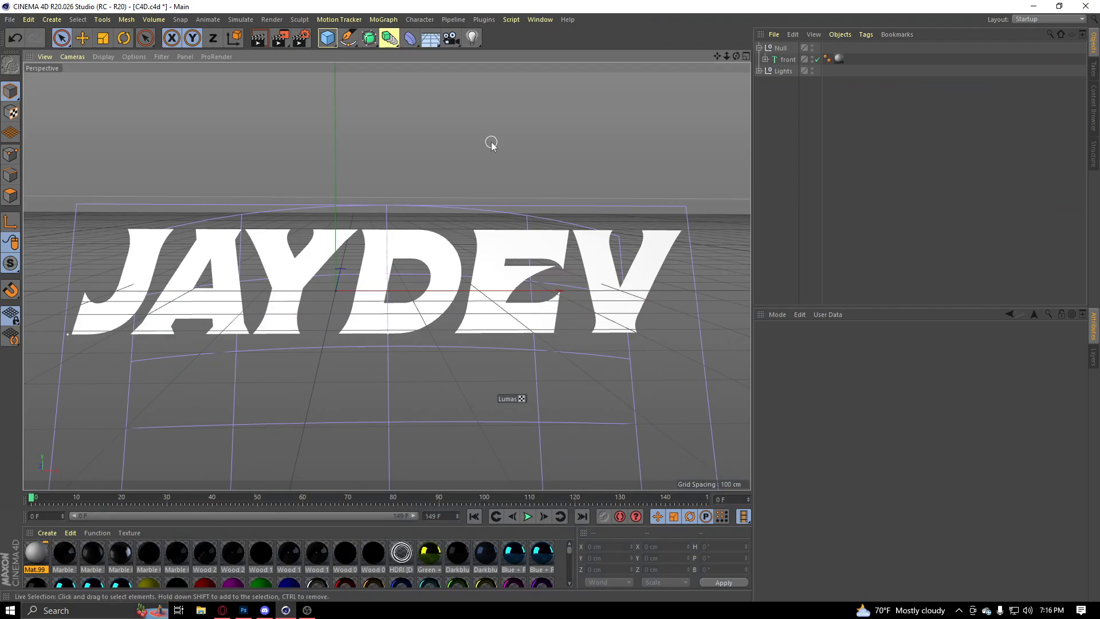
{"action": "left_click", "coordinate": [10, 19]}
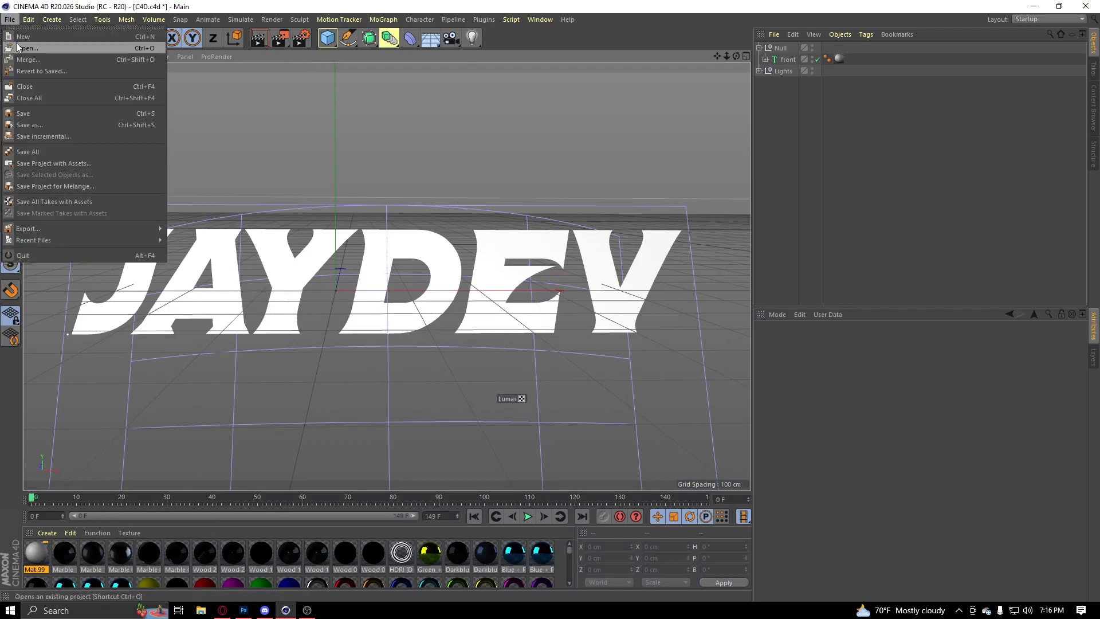
{"action": "left_click", "coordinate": [17, 44]}
{"action": "left_click", "coordinate": [538, 24]}
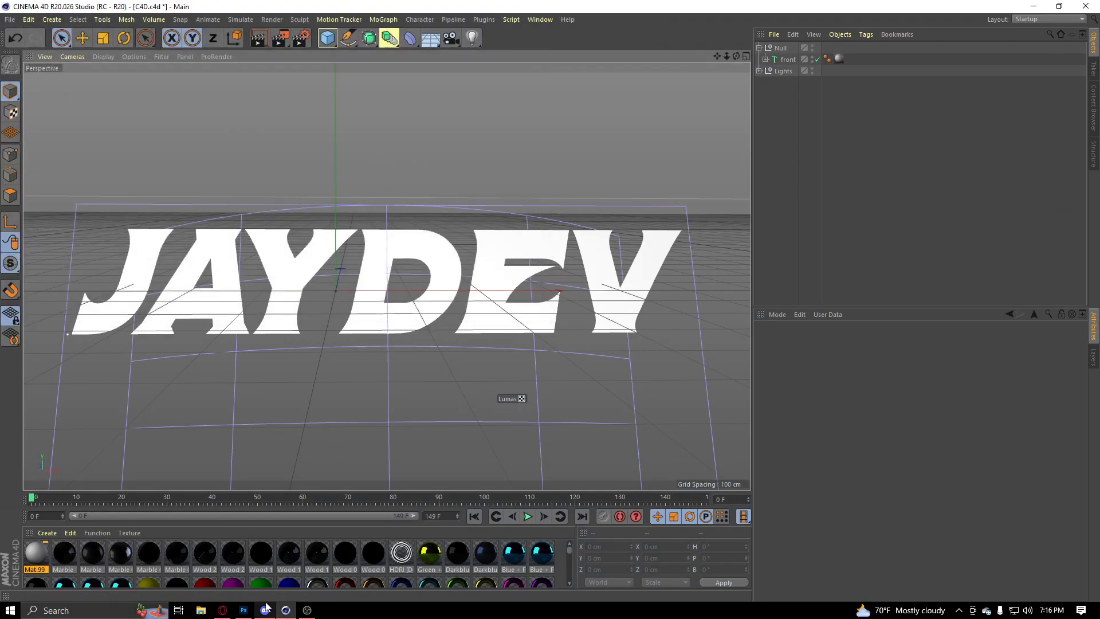
{"action": "left_click", "coordinate": [201, 610]}
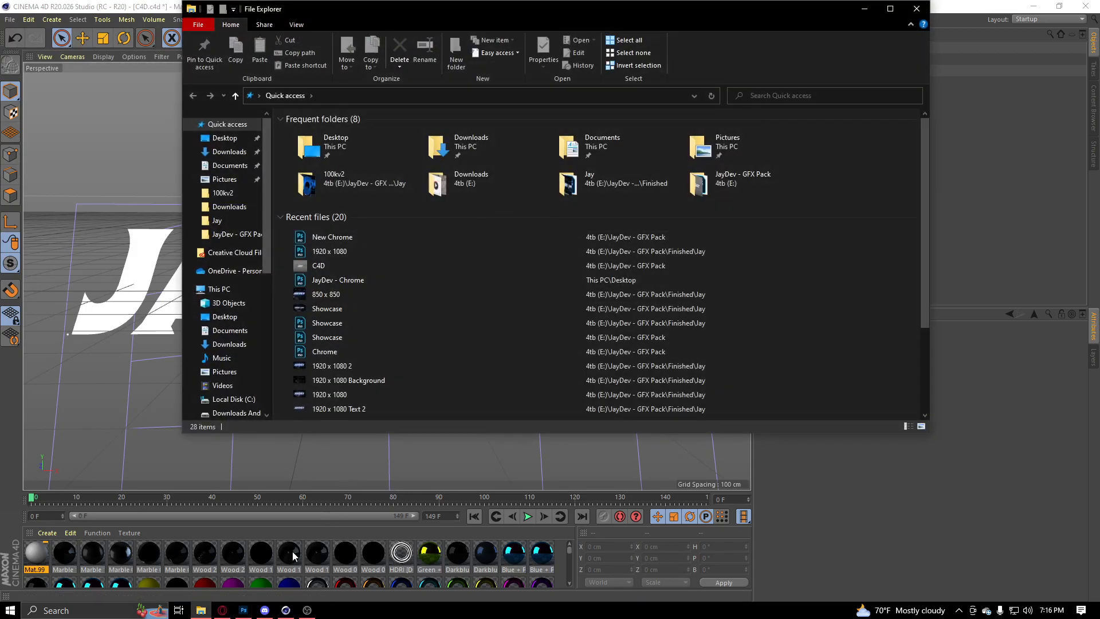
Download ALL_U_NEED.c4d from Discord's gfx-free channel and open it in Cinema 4D, dismissing the missing plugins warning.
{"action": "left_click", "coordinate": [264, 610]}
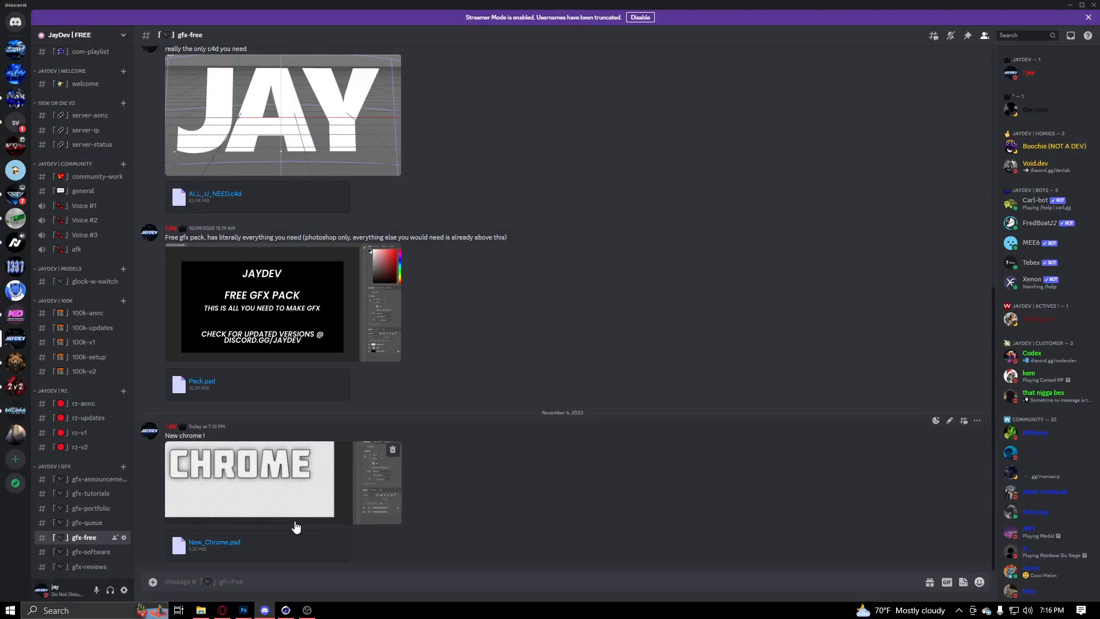
{"action": "scroll", "coordinate": [376, 212], "scroll_direction": "up", "scroll_amount": 2}
{"action": "scroll", "coordinate": [376, 212], "scroll_direction": "up", "scroll_amount": 1}
{"action": "left_click", "coordinate": [333, 300]}
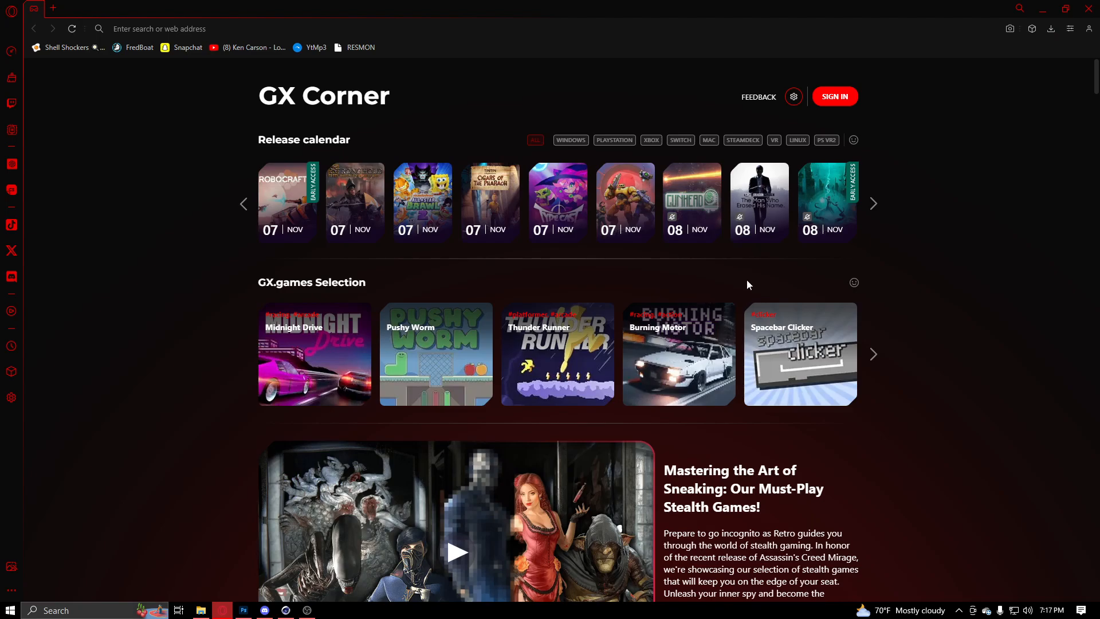
{"action": "key", "text": "alt+Tab"}
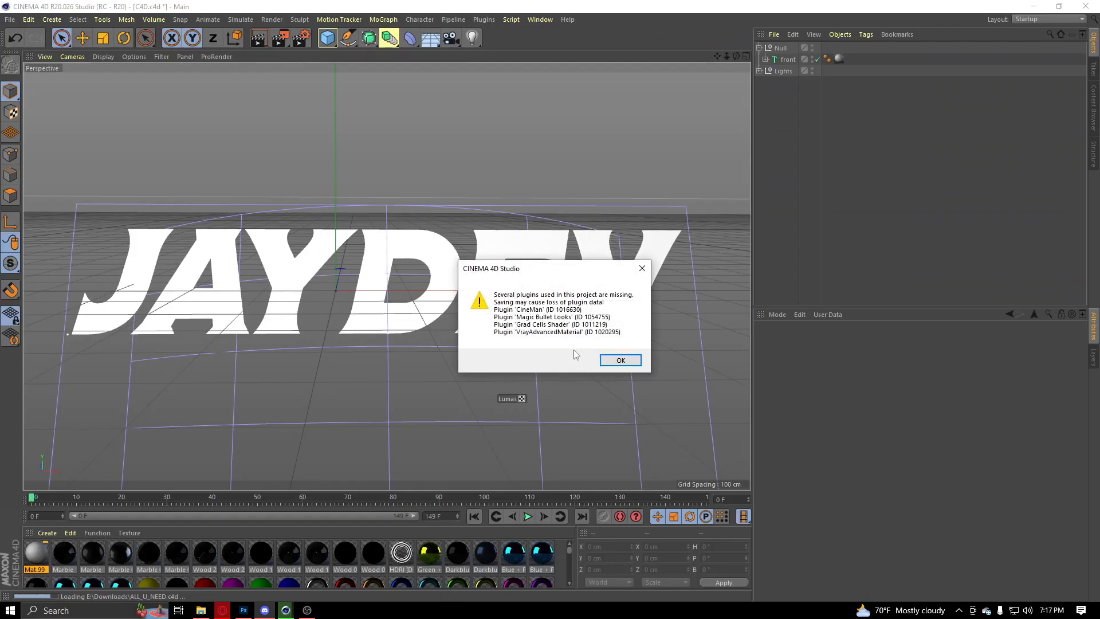
{"action": "left_click", "coordinate": [611, 359]}
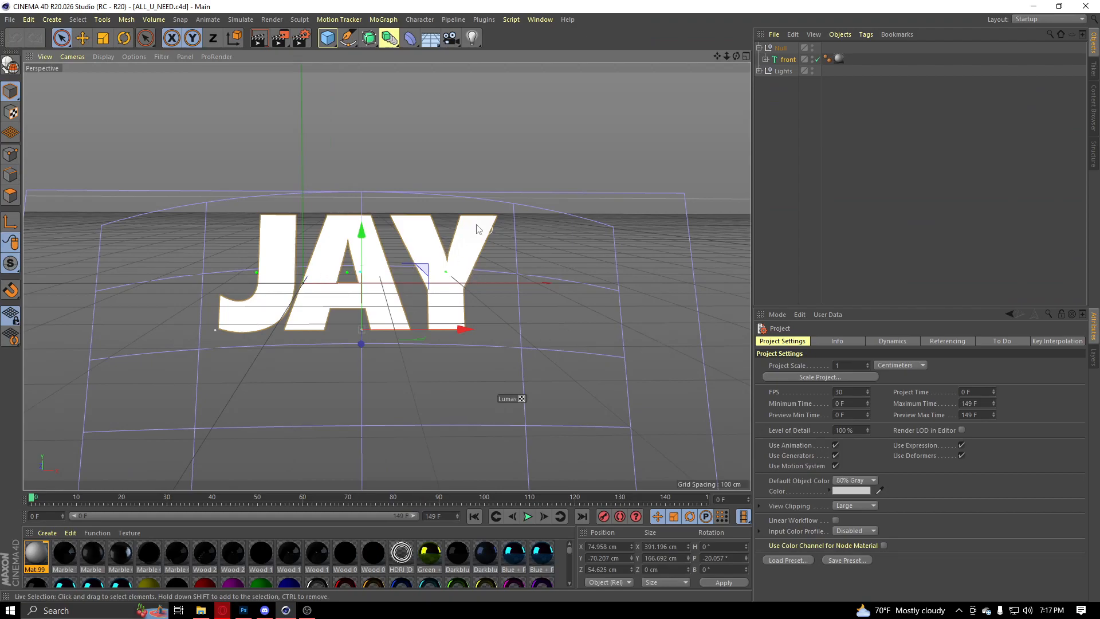
Change the text of the front MoText object to JAYDEV.
{"action": "left_click", "coordinate": [424, 268]}
{"action": "left_click", "coordinate": [829, 393]}
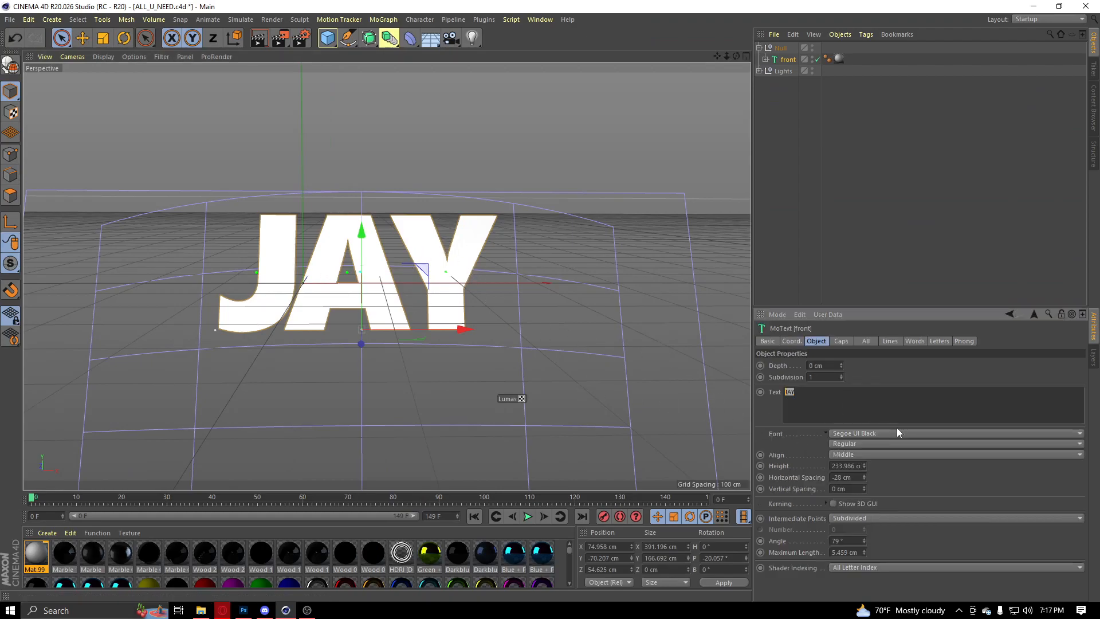
{"action": "type", "text": "JAYDEV"}
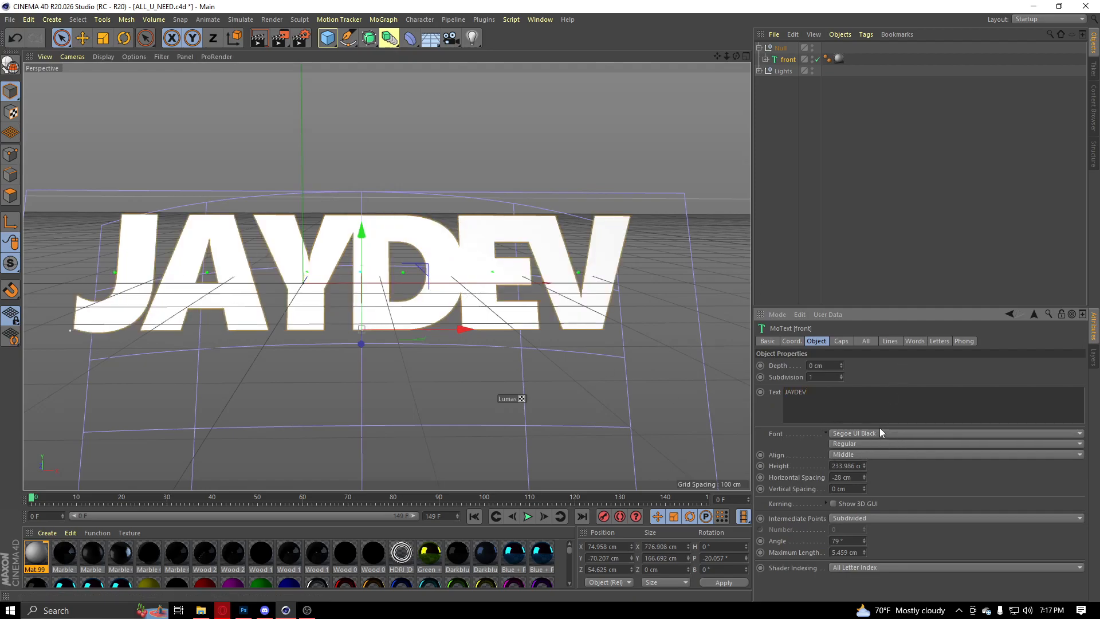
Set the JAYDEV text's font to Ghost Stories Deluxe and its horizontal spacing to -8 cm.
{"action": "left_click", "coordinate": [880, 430]}
{"action": "scroll", "coordinate": [900, 401], "scroll_direction": "up", "scroll_amount": 15}
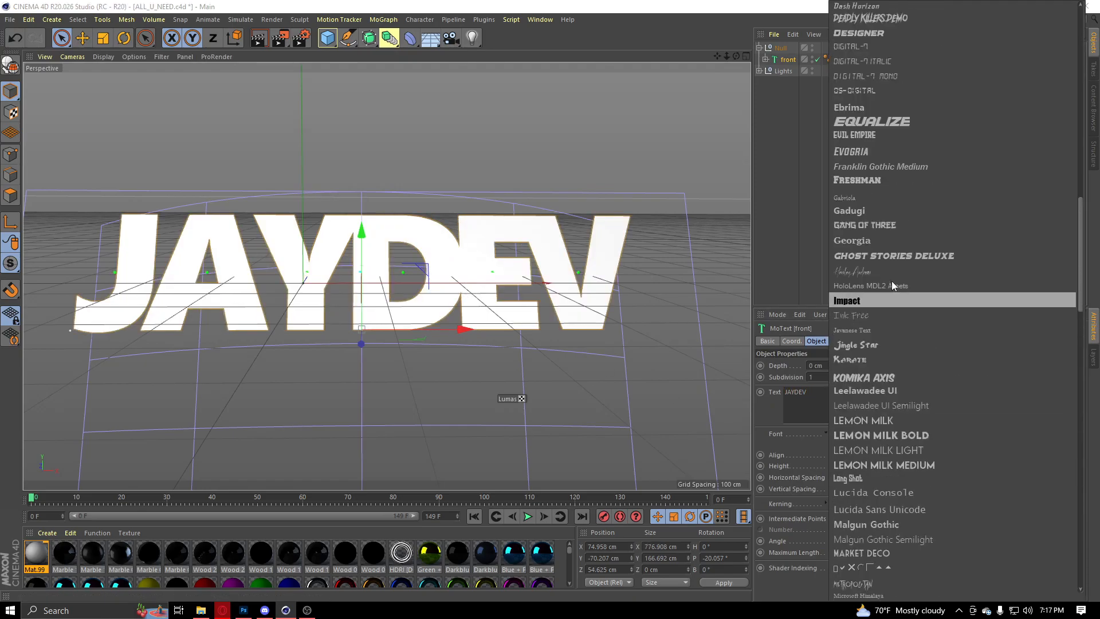
{"action": "left_click", "coordinate": [870, 256]}
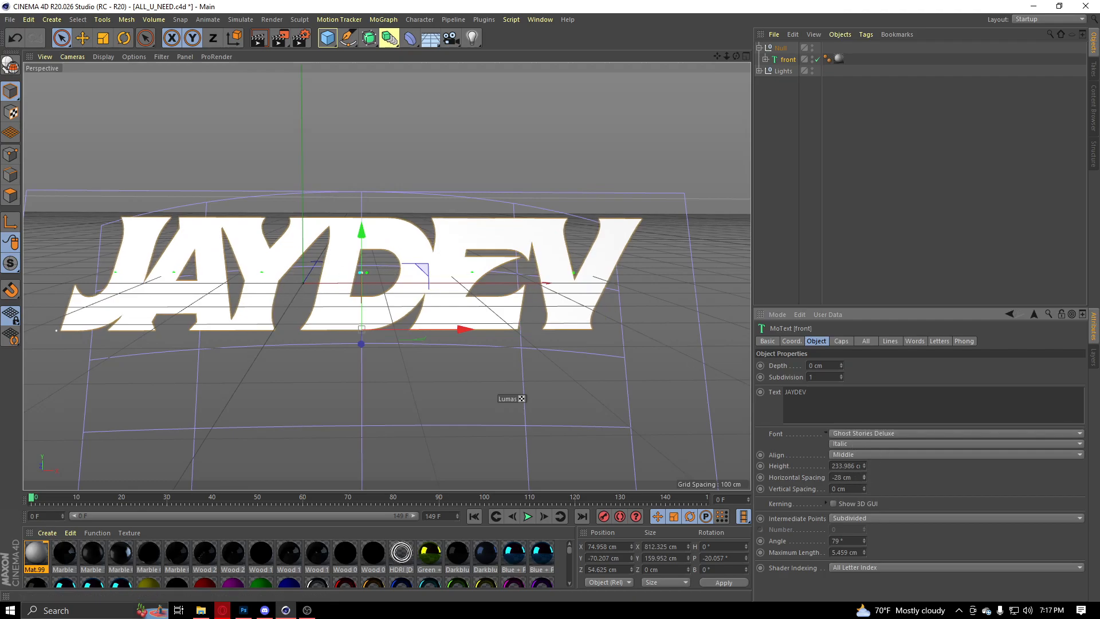
{"action": "left_click_drag", "start_coordinate": [864, 476], "coordinate": [864, 471]}
{"action": "scroll", "coordinate": [712, 289], "scroll_direction": "down", "scroll_amount": 1}
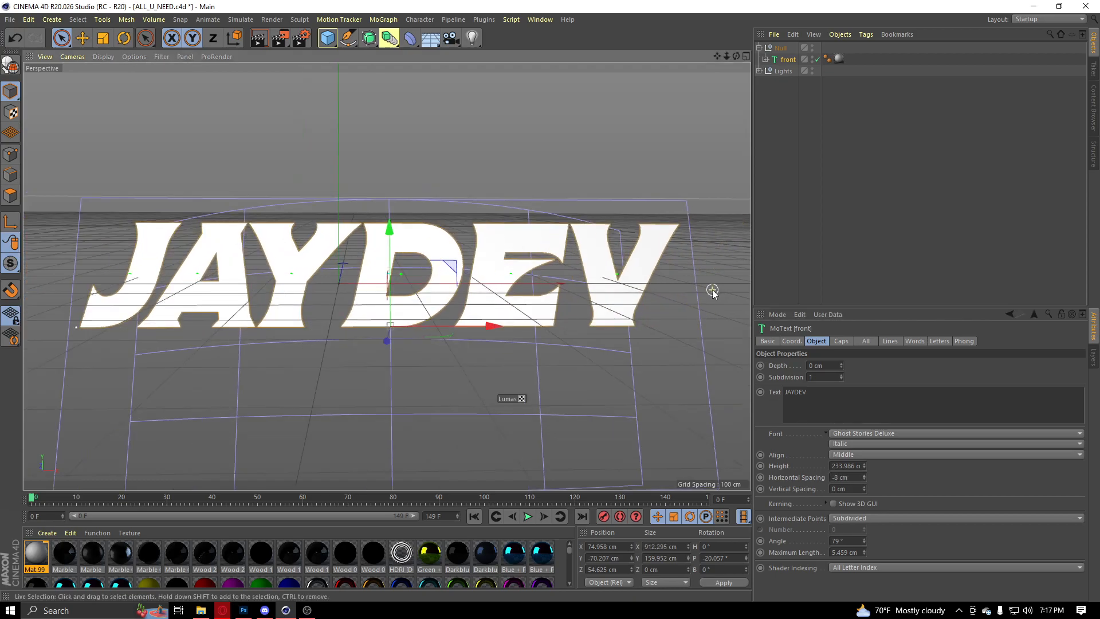
{"action": "left_click", "coordinate": [214, 408]}
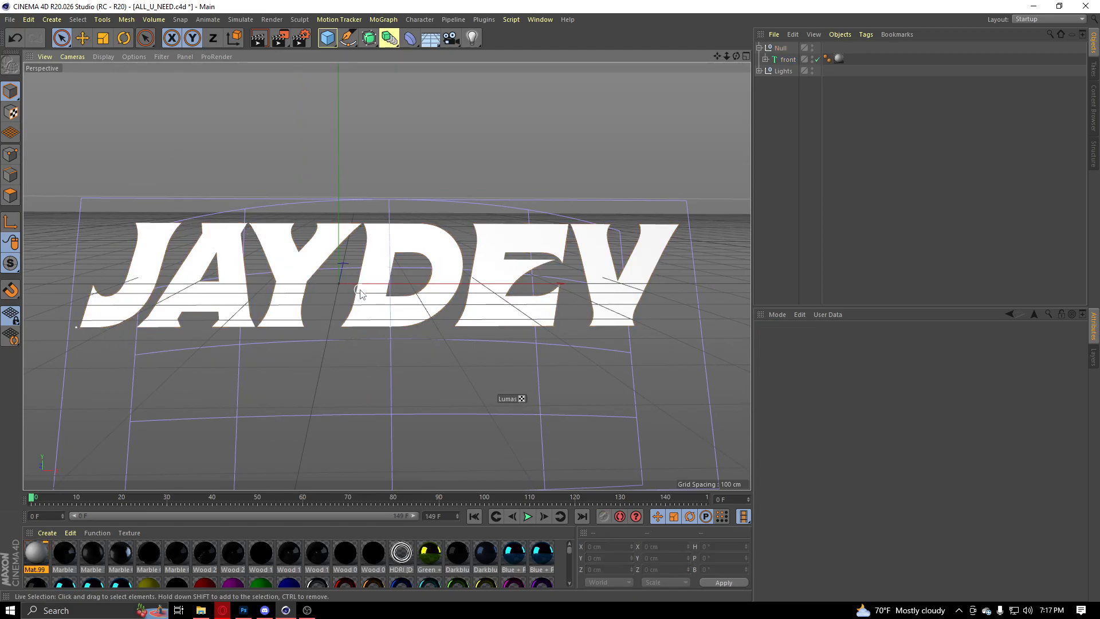
Open the render settings' output file selection and browse to the Desktop as the save location.
{"action": "left_click", "coordinate": [299, 41]}
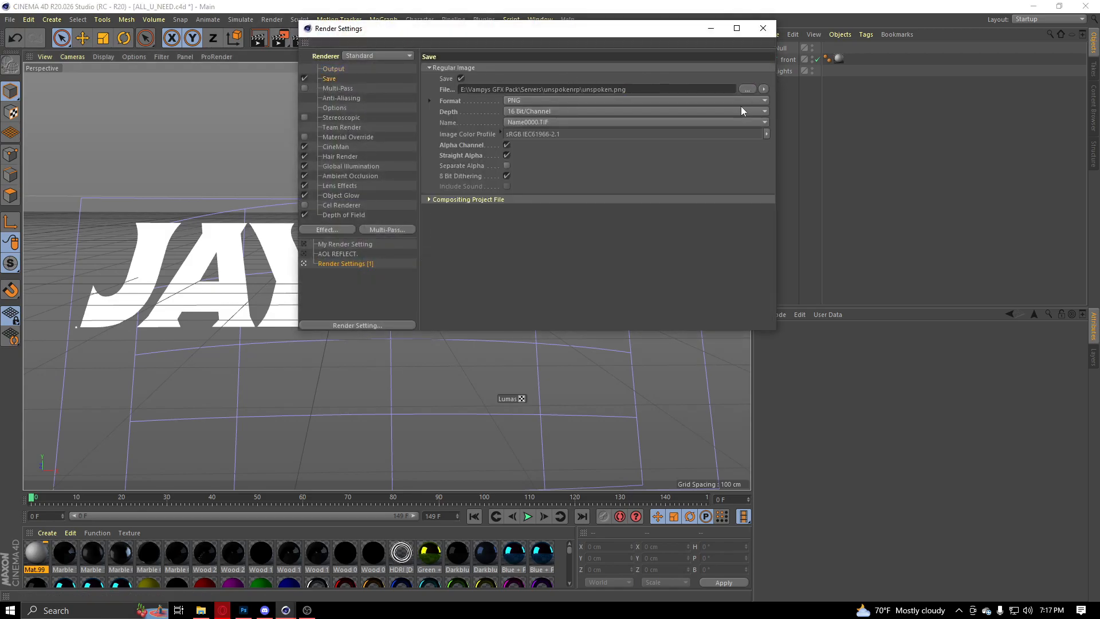
{"action": "left_click", "coordinate": [747, 90]}
{"action": "left_click_drag", "start_coordinate": [522, 57], "coordinate": [618, 147]}
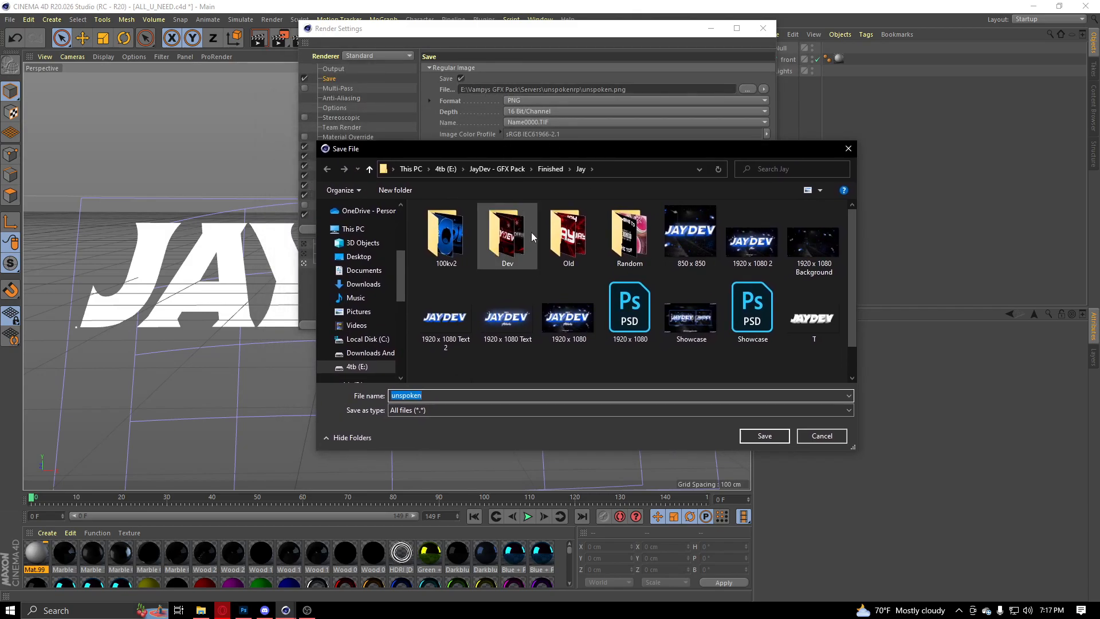
{"action": "left_click", "coordinate": [497, 169]}
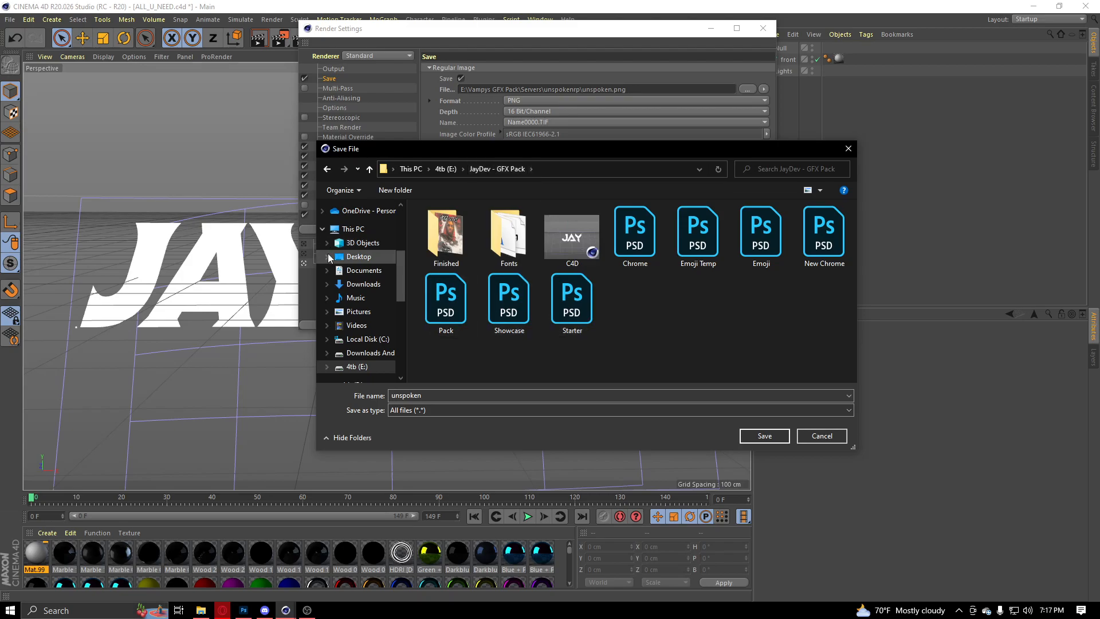
{"action": "scroll", "coordinate": [330, 258], "scroll_direction": "up", "scroll_amount": 4}
{"action": "left_click", "coordinate": [359, 228]}
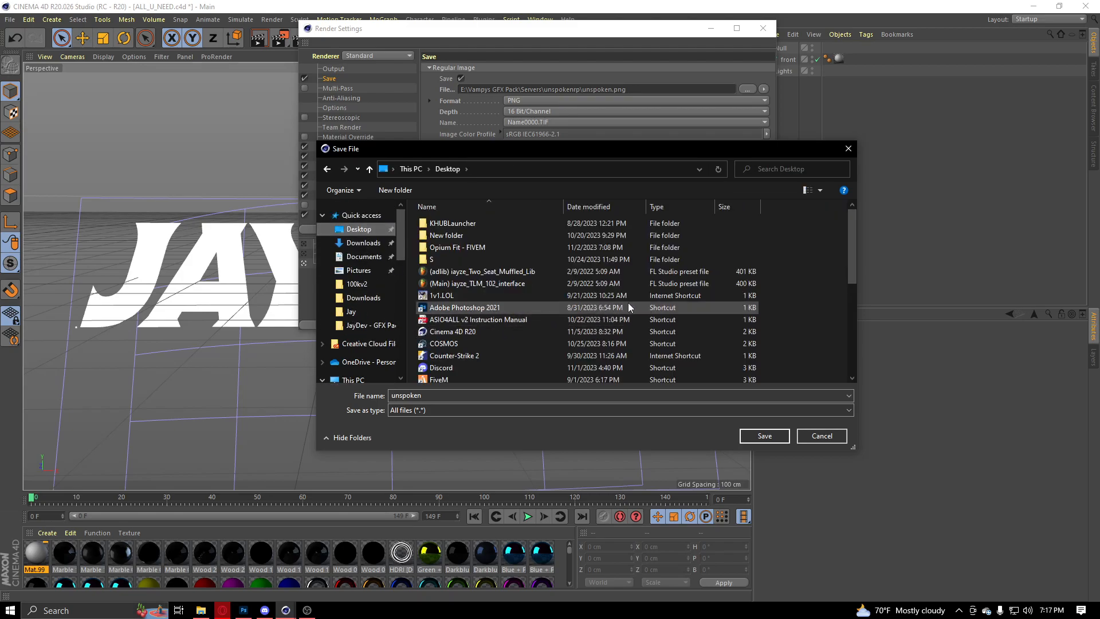
Create a new folder named Tut on the Desktop.
{"action": "right_click", "coordinate": [798, 262]}
{"action": "mouse_move", "coordinate": [856, 405]}
{"action": "left_click", "coordinate": [945, 387]}
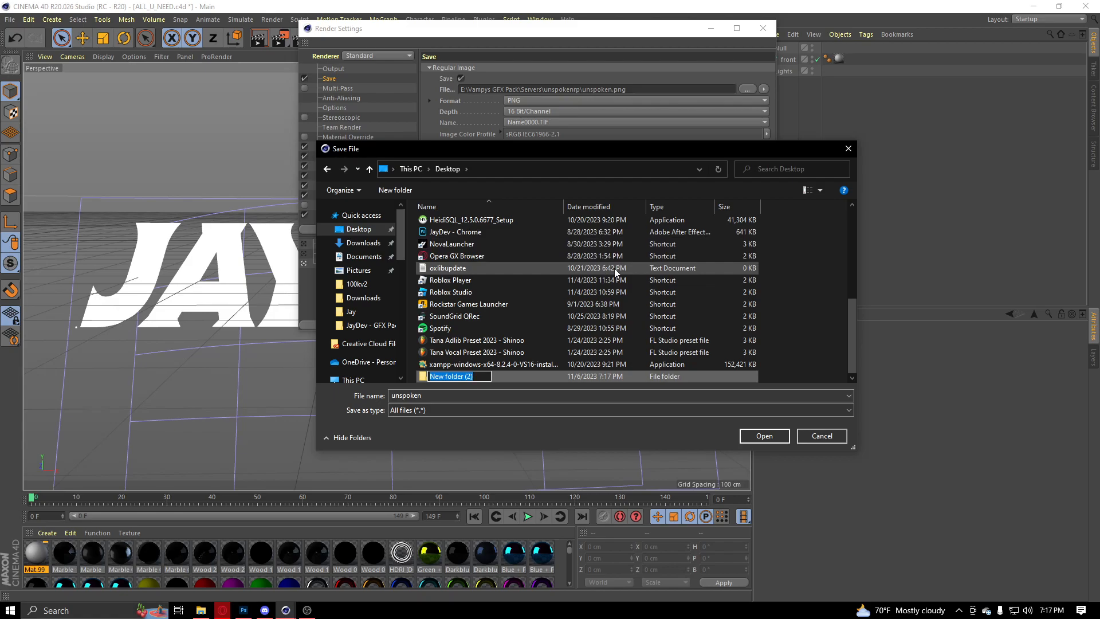
{"action": "type", "text": "Tut"}
{"action": "key", "text": "Return"}
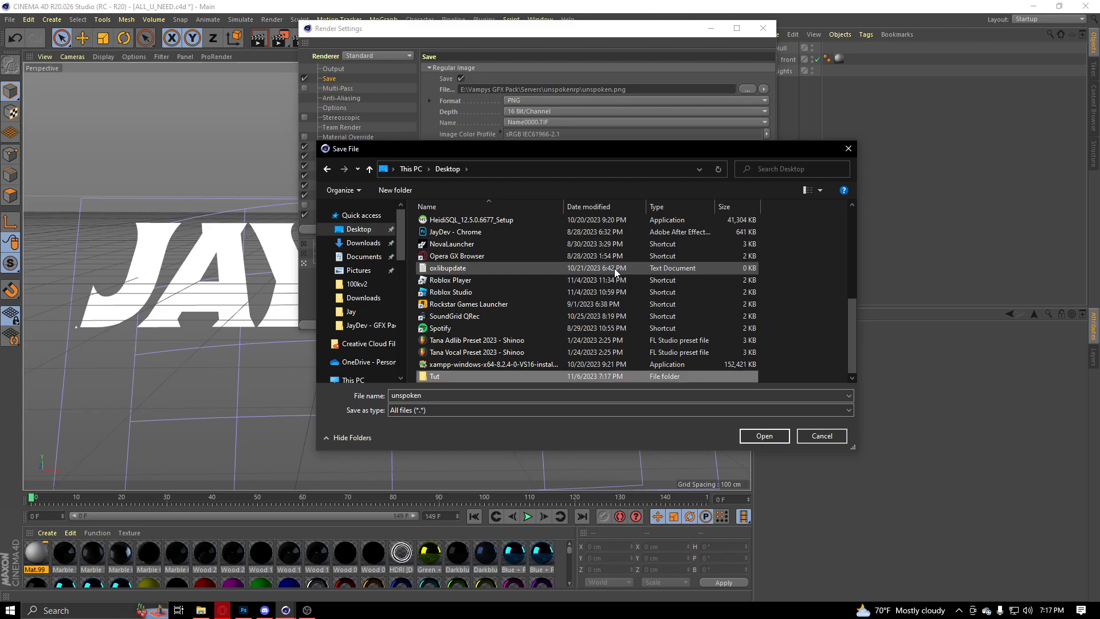
Set the render output file to 1 inside the Tut folder on the Desktop.
{"action": "double_click", "coordinate": [451, 378]}
{"action": "type", "text": "1"}
{"action": "left_click", "coordinate": [764, 435]}
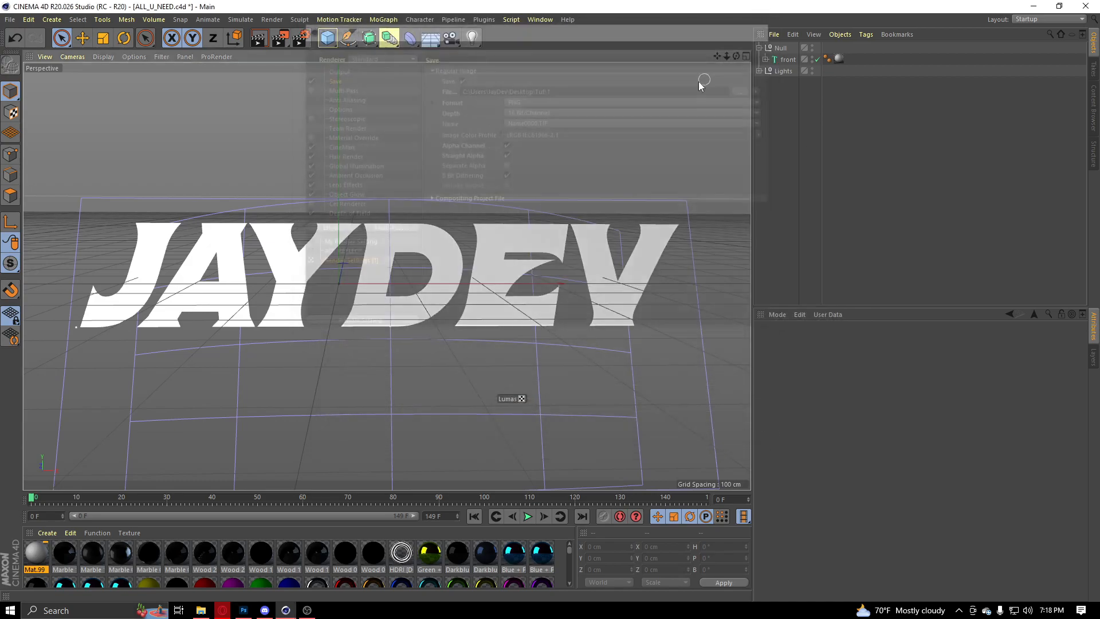
Render the flat JAYDEV text to the Picture Viewer, check the whole image and close the viewer.
{"action": "key", "text": "shift+r"}
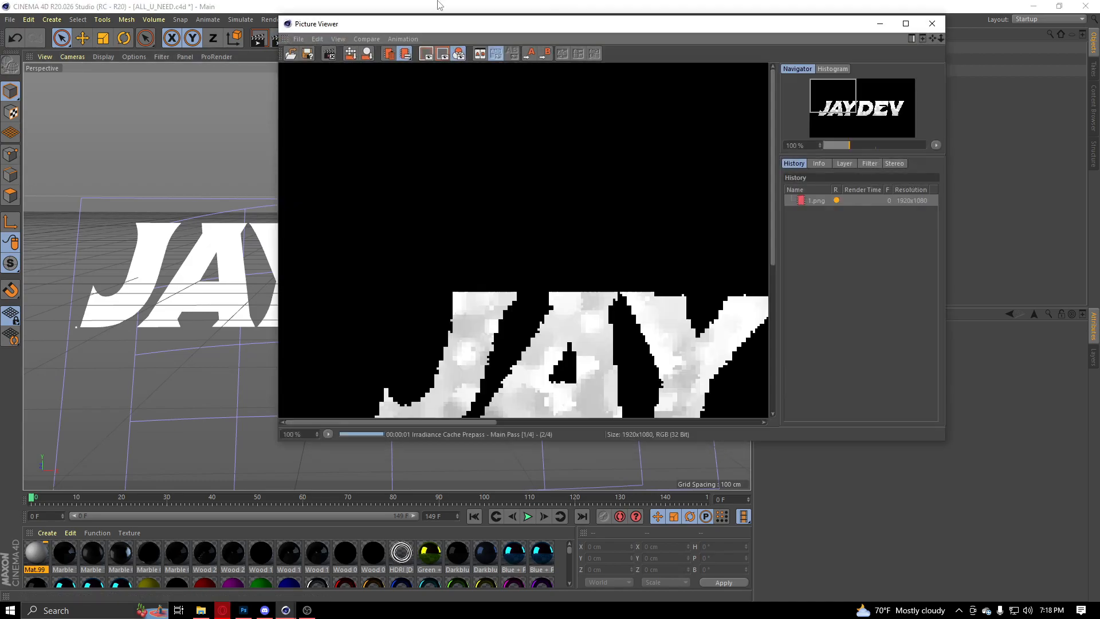
{"action": "left_click_drag", "start_coordinate": [437, 24], "coordinate": [514, 92]}
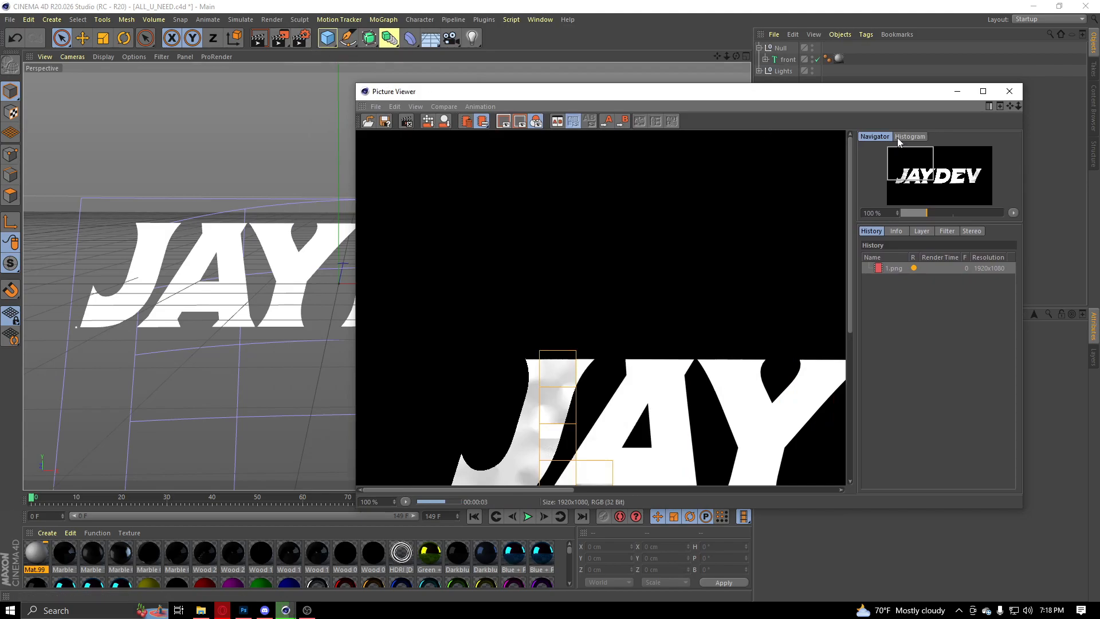
{"action": "scroll", "coordinate": [585, 228], "scroll_direction": "down", "scroll_amount": 4}
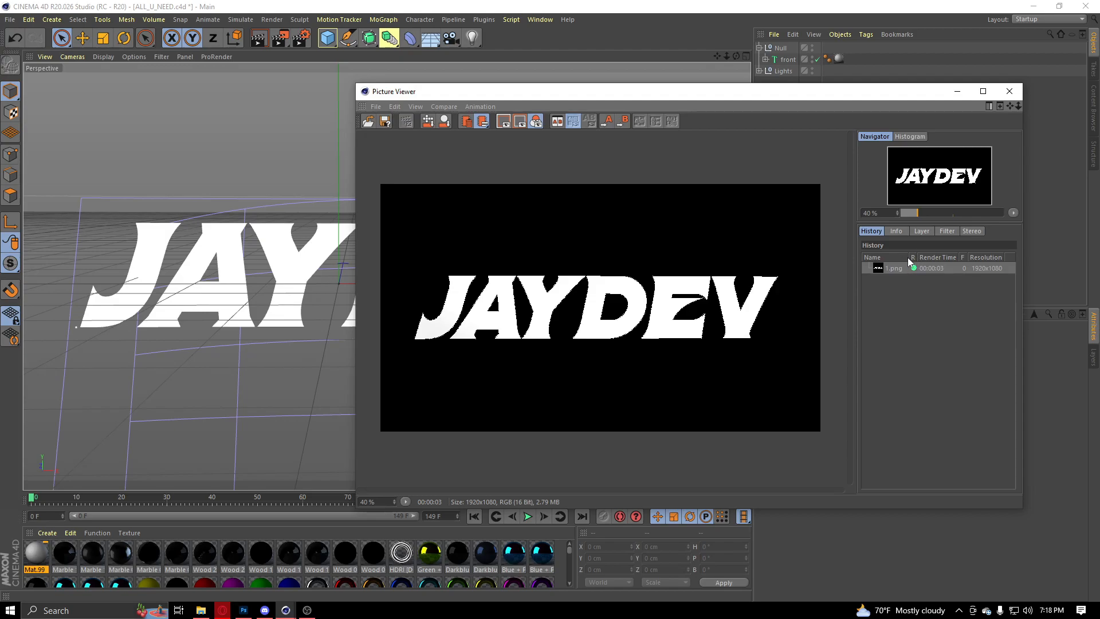
{"action": "left_click", "coordinate": [1009, 91]}
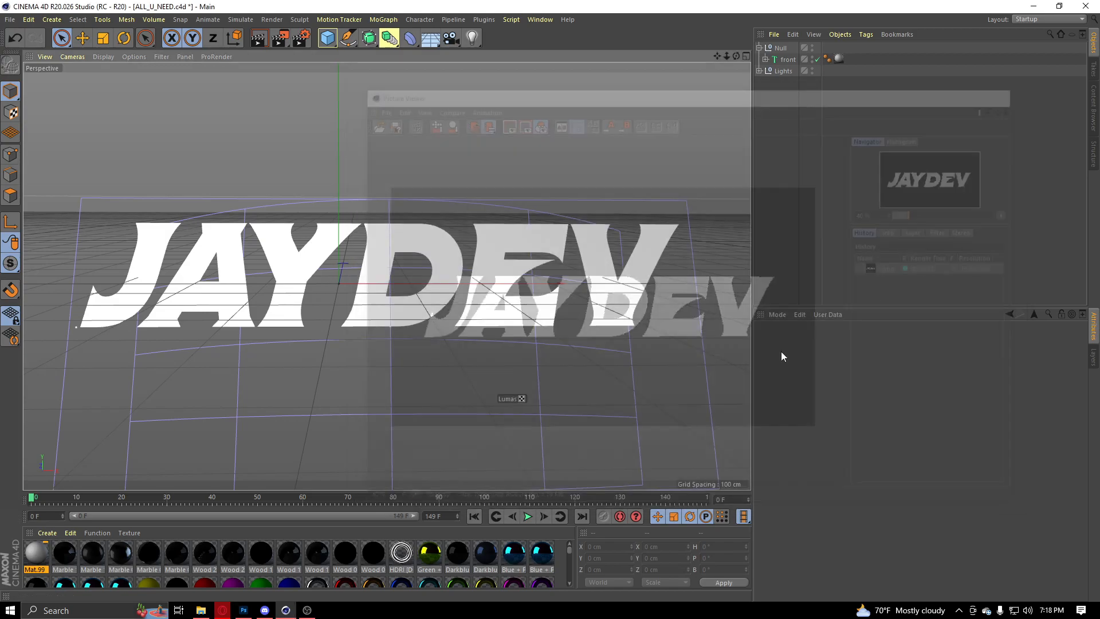
Set the front MoText object's depth to 160 cm and deselect it.
{"action": "left_click", "coordinate": [792, 61]}
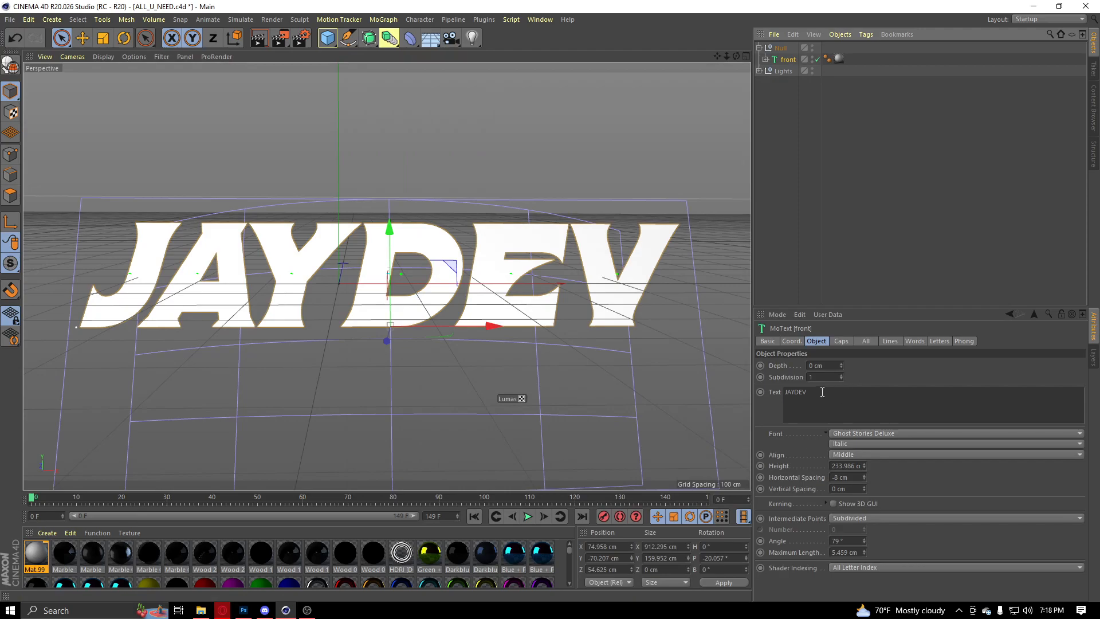
{"action": "left_click", "coordinate": [814, 366]}
{"action": "key", "text": "Return"}
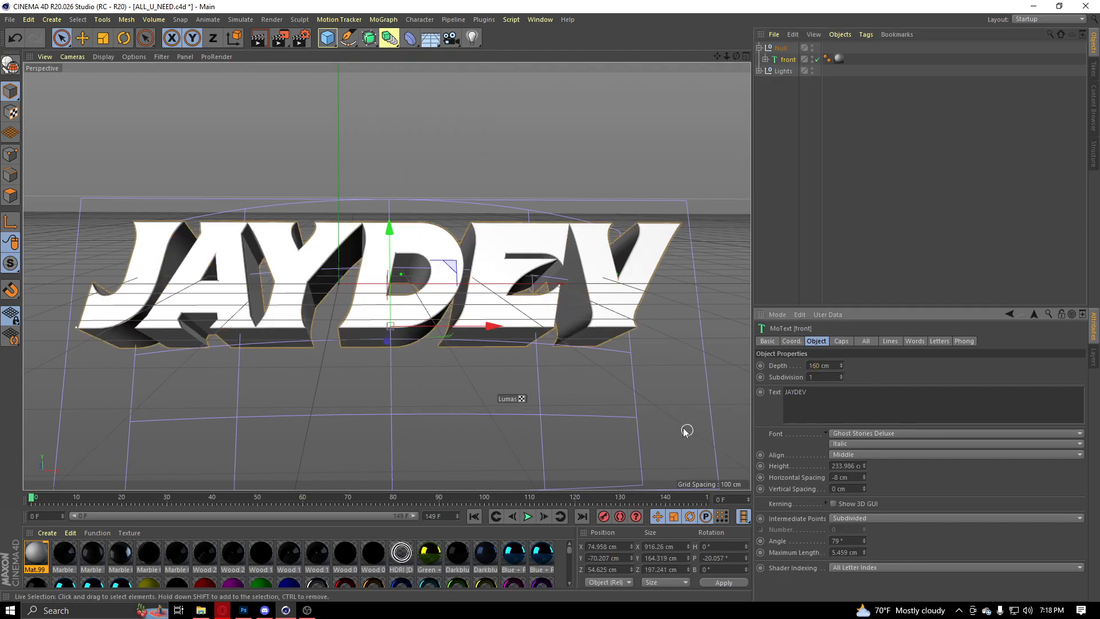
{"action": "left_click", "coordinate": [570, 138]}
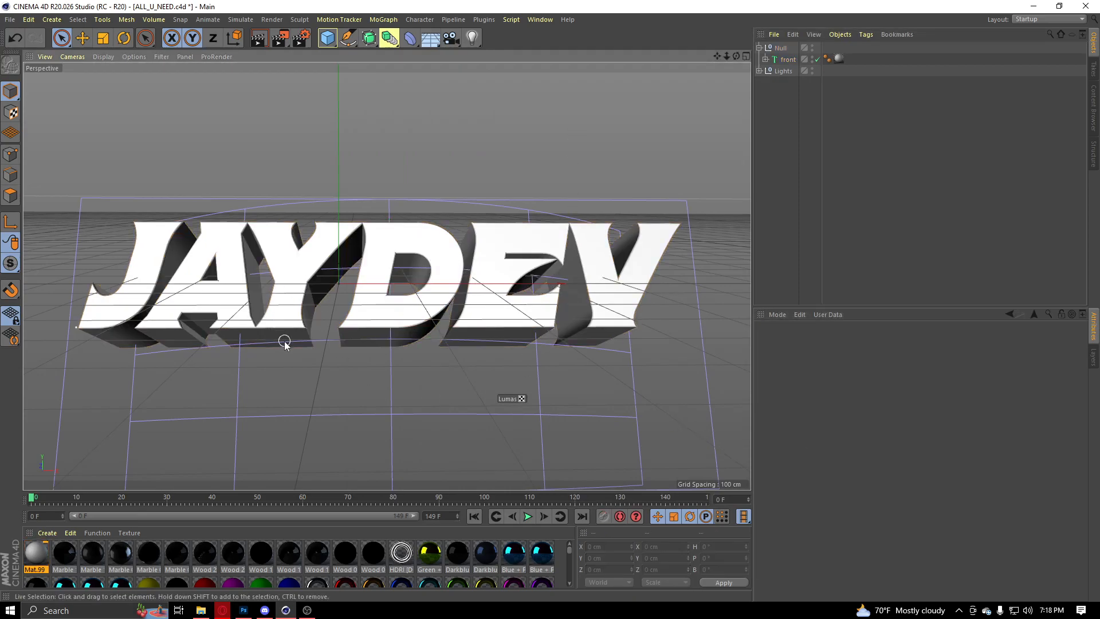
Change the output file name to 2 in the Tut folder, and render the extruded text to the Picture Viewer.
{"action": "key", "text": "ctrl+b"}
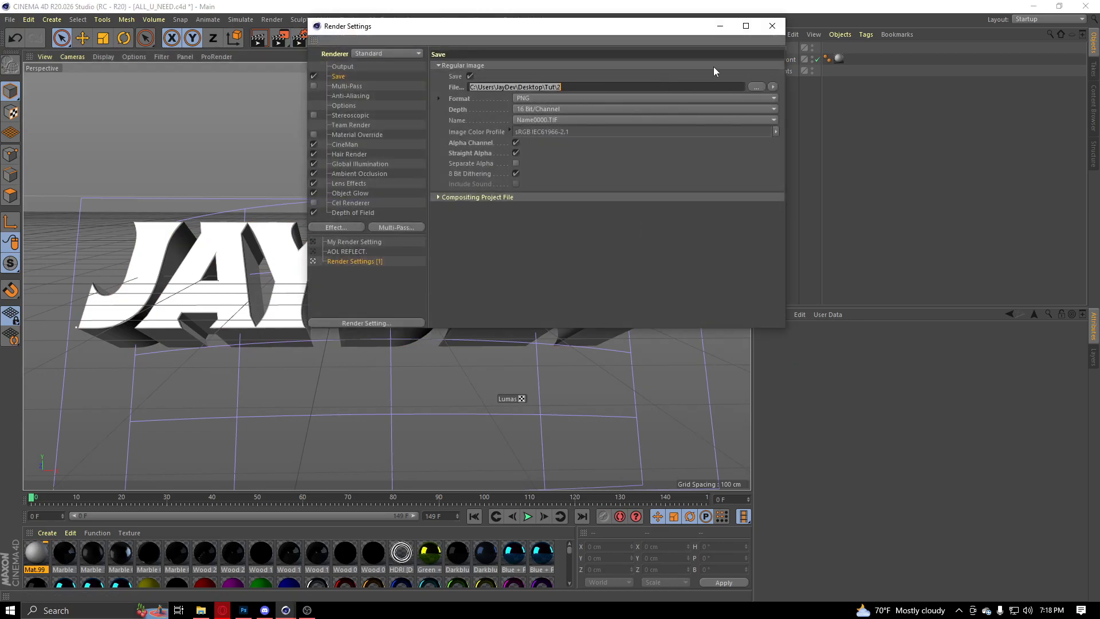
{"action": "left_click", "coordinate": [772, 25]}
{"action": "left_click", "coordinate": [272, 40]}
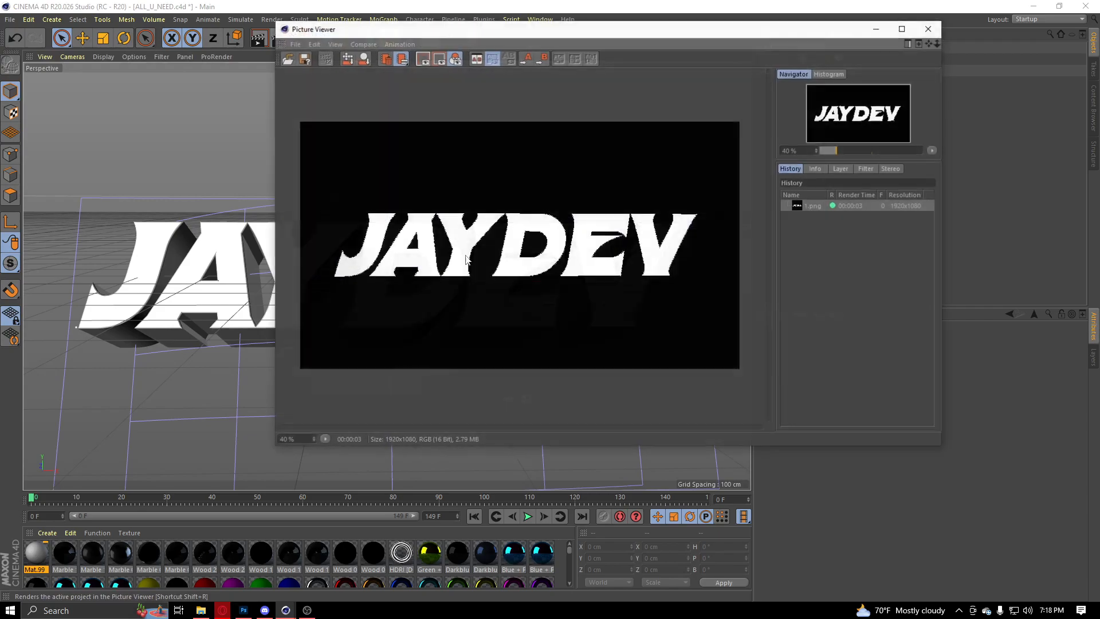
{"action": "left_click_drag", "start_coordinate": [281, 34], "coordinate": [251, 69]}
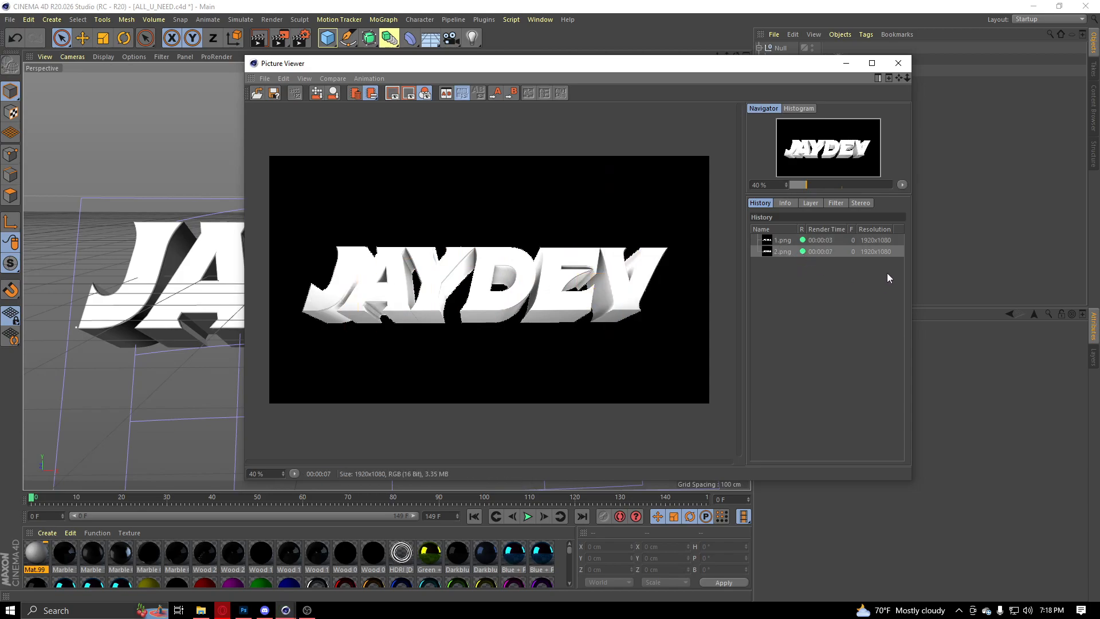
{"action": "left_click", "coordinate": [898, 63]}
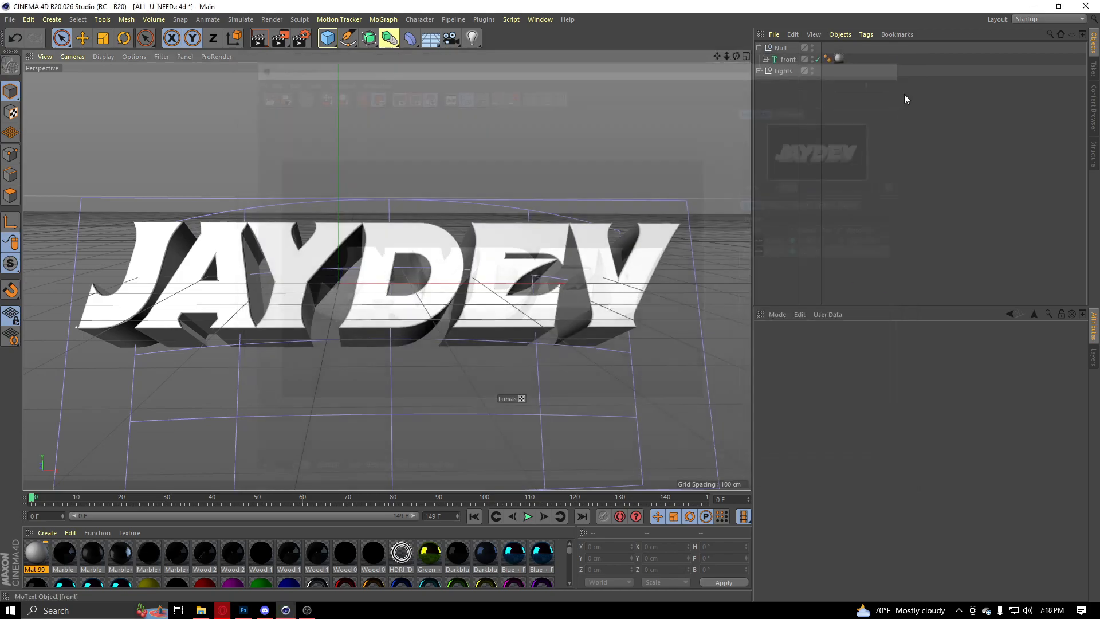
Close Cinema 4D and switch to Photoshop.
{"action": "left_click", "coordinate": [1085, 6]}
{"action": "left_click", "coordinate": [554, 347]}
{"action": "left_click", "coordinate": [561, 350]}
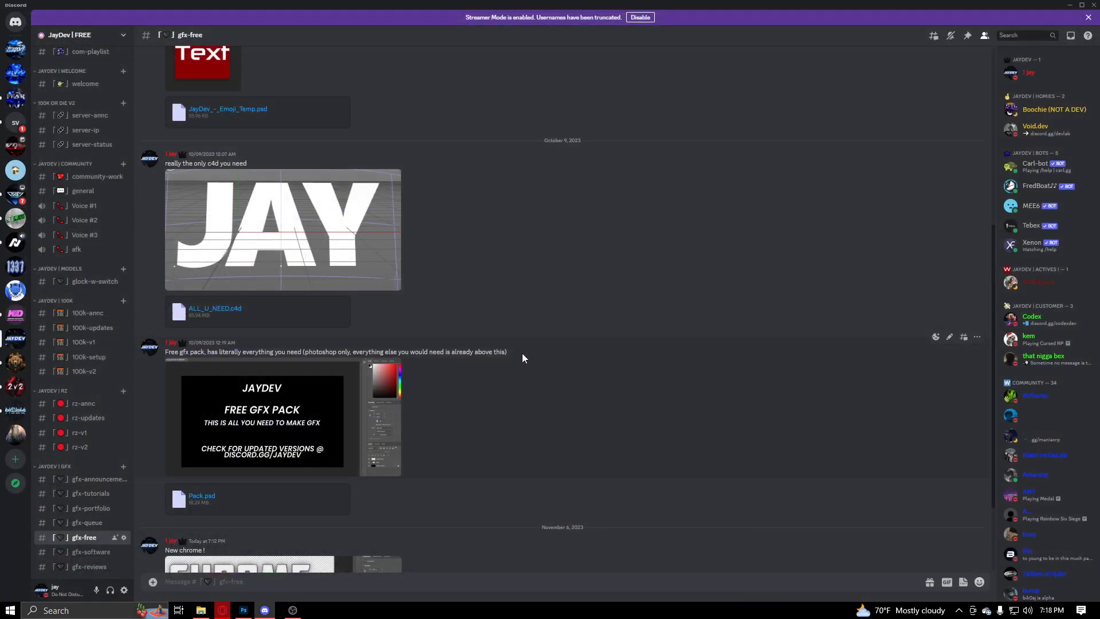
{"action": "left_click", "coordinate": [244, 610]}
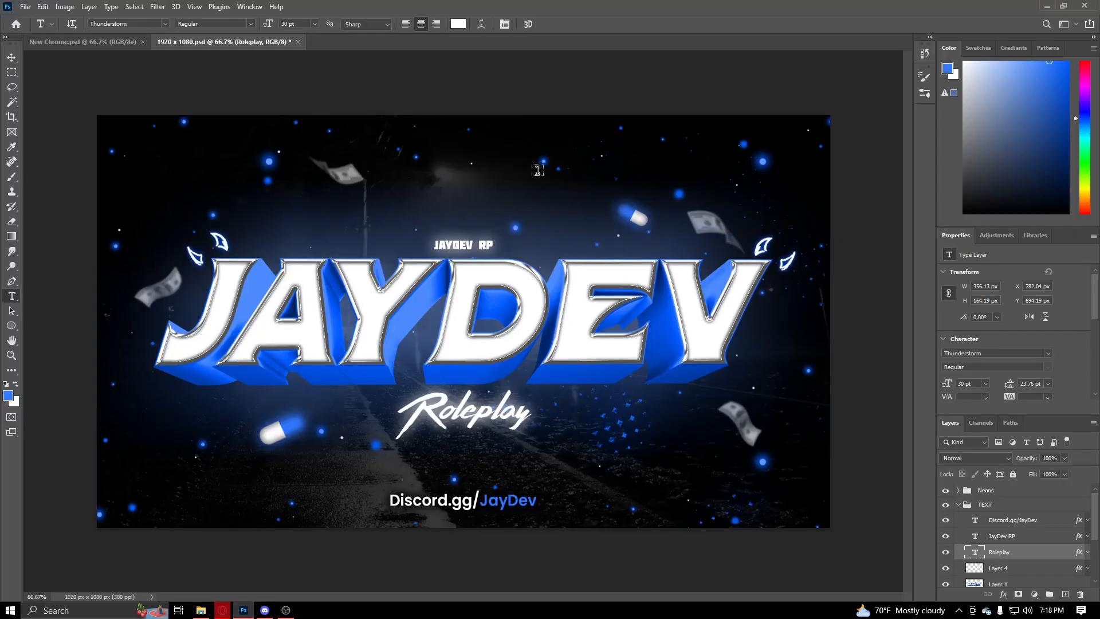
Create a new document from the recent 1920 x 1080 px at 300 ppi preset.
{"action": "left_click", "coordinate": [28, 10]}
{"action": "left_click", "coordinate": [38, 21]}
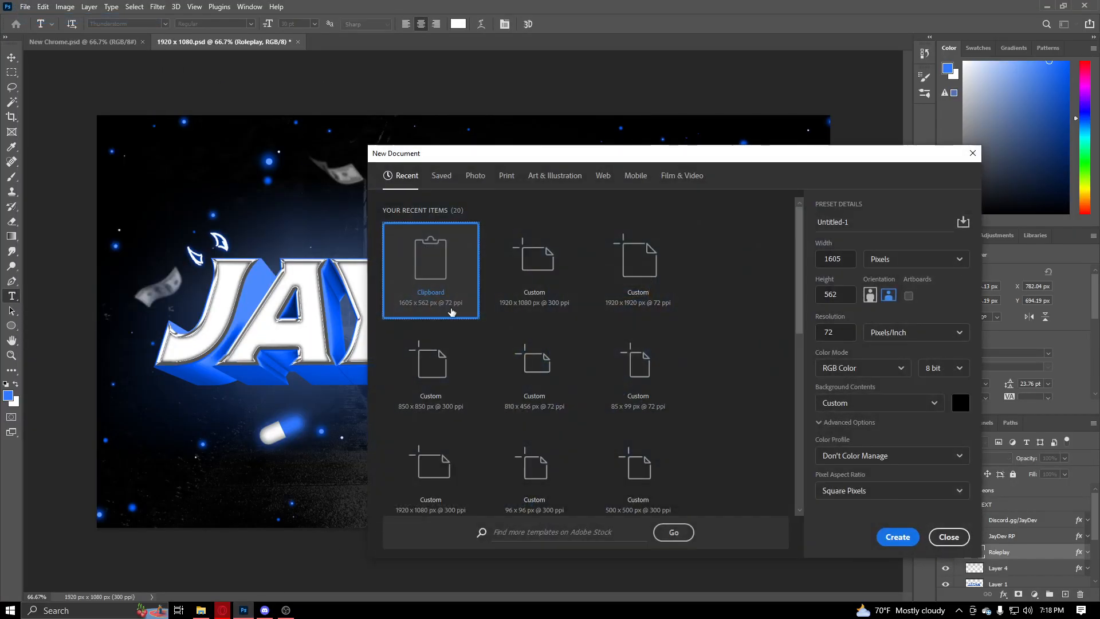
{"action": "left_click", "coordinate": [534, 313]}
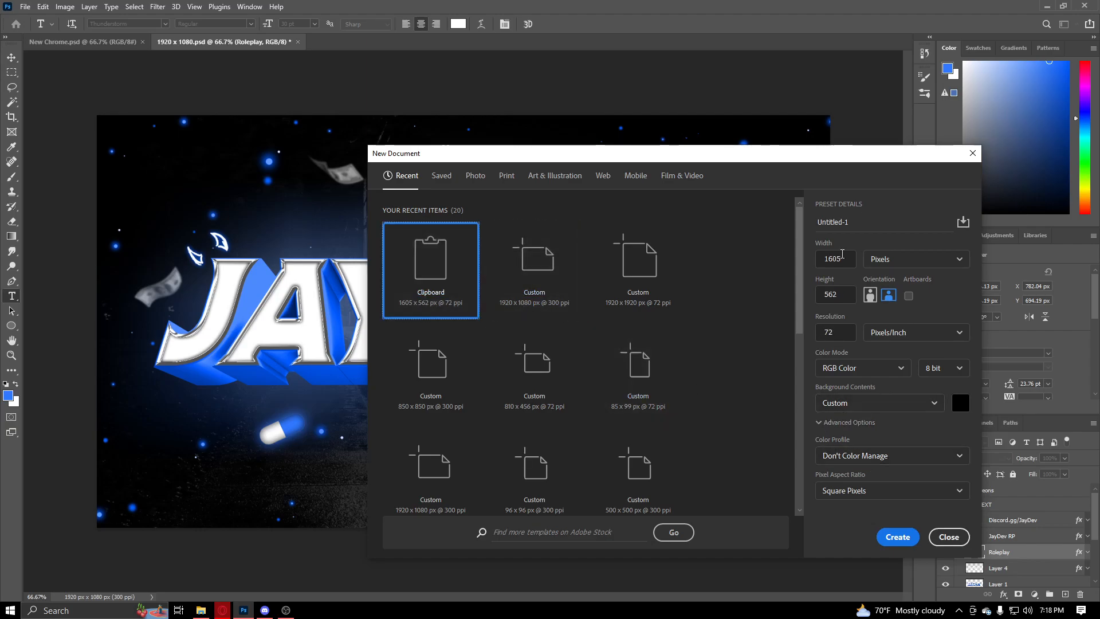
{"action": "left_click", "coordinate": [528, 287]}
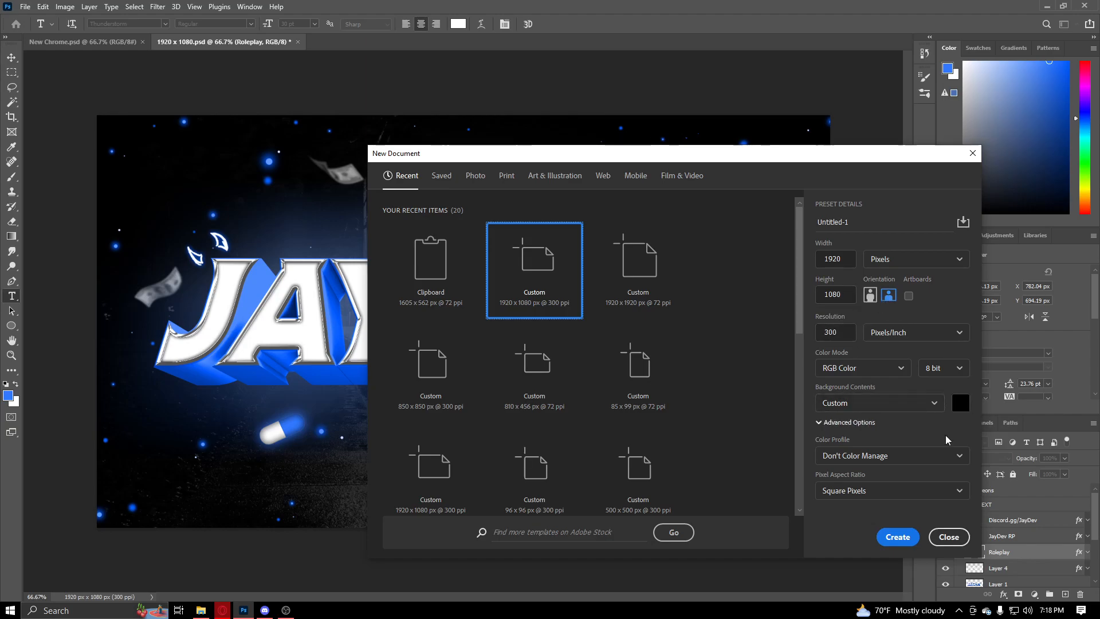
{"action": "left_click", "coordinate": [897, 537]}
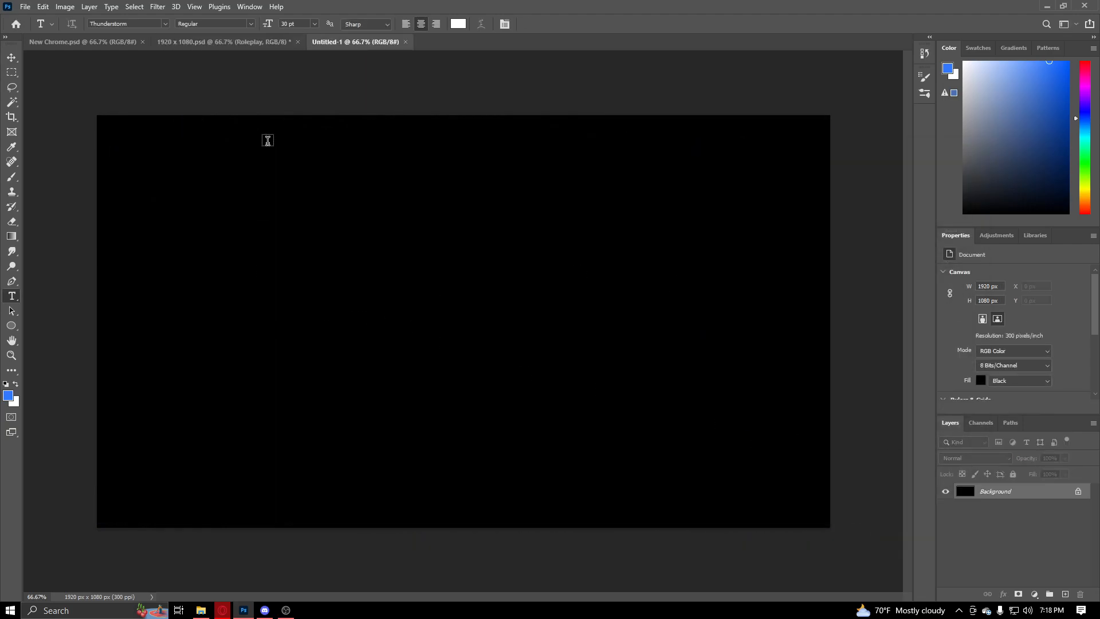
Open both renders, 1.png and 2.png, from the Tut folder on the Desktop.
{"action": "left_click", "coordinate": [25, 6]}
{"action": "left_click", "coordinate": [46, 35]}
{"action": "scroll", "coordinate": [222, 259], "scroll_direction": "up", "scroll_amount": 2}
{"action": "left_click", "coordinate": [216, 213]}
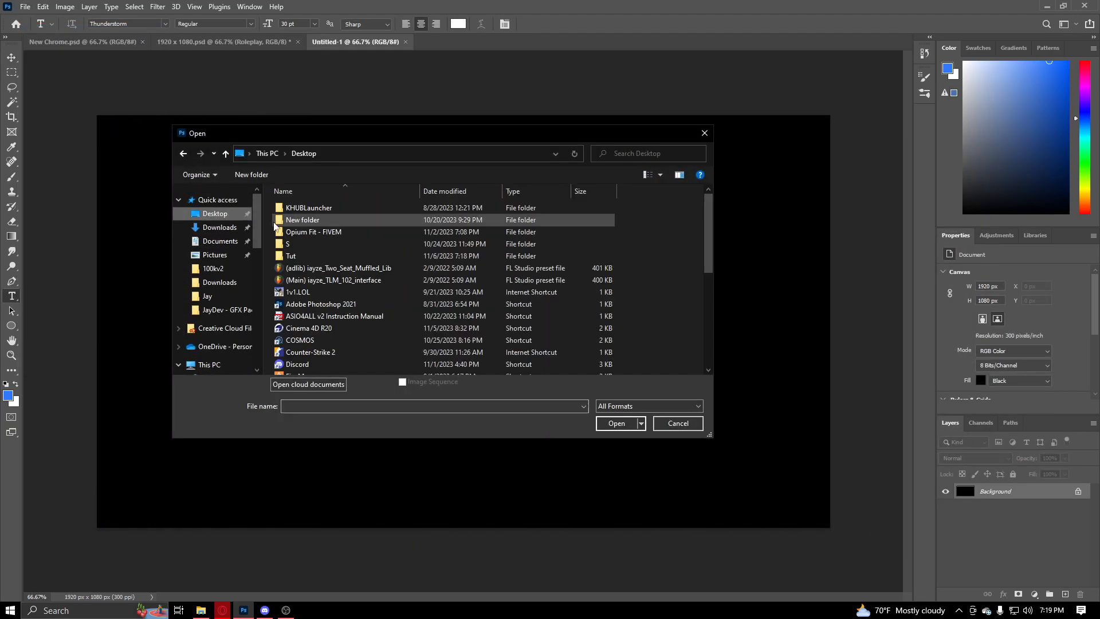
{"action": "double_click", "coordinate": [292, 256]}
{"action": "key", "text": "ctrl+a"}
{"action": "left_click", "coordinate": [615, 424]}
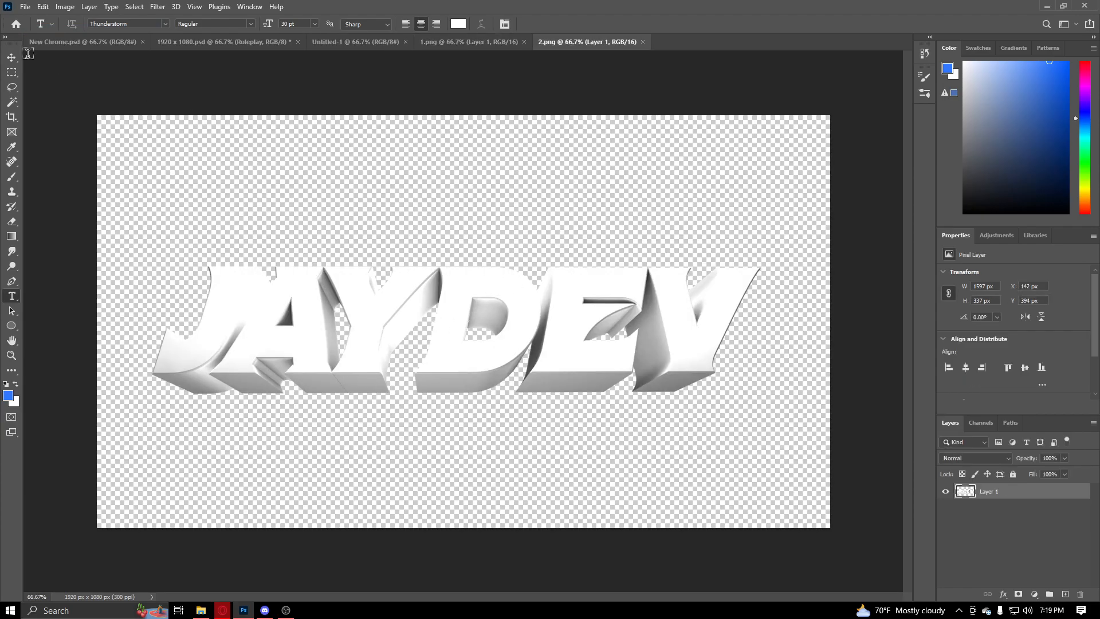
Copy the flat text from 1.png into 2.png as a new layer above the extruded text.
{"action": "key", "text": "v"}
{"action": "left_click", "coordinate": [469, 41]}
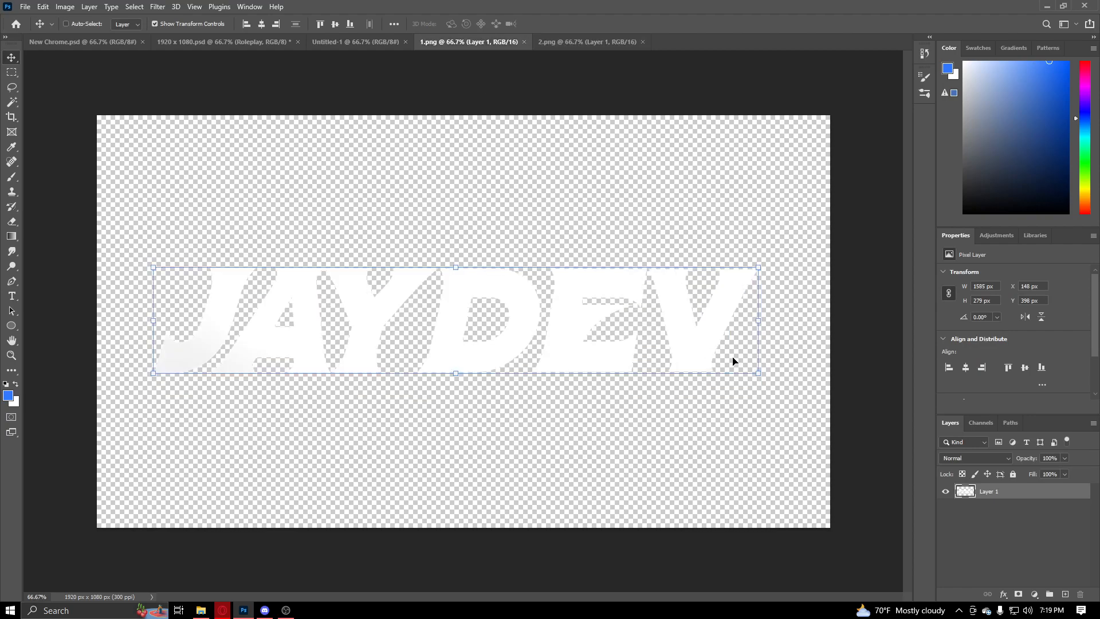
{"action": "left_click", "coordinate": [555, 43]}
{"action": "key", "text": "ctrl+v"}
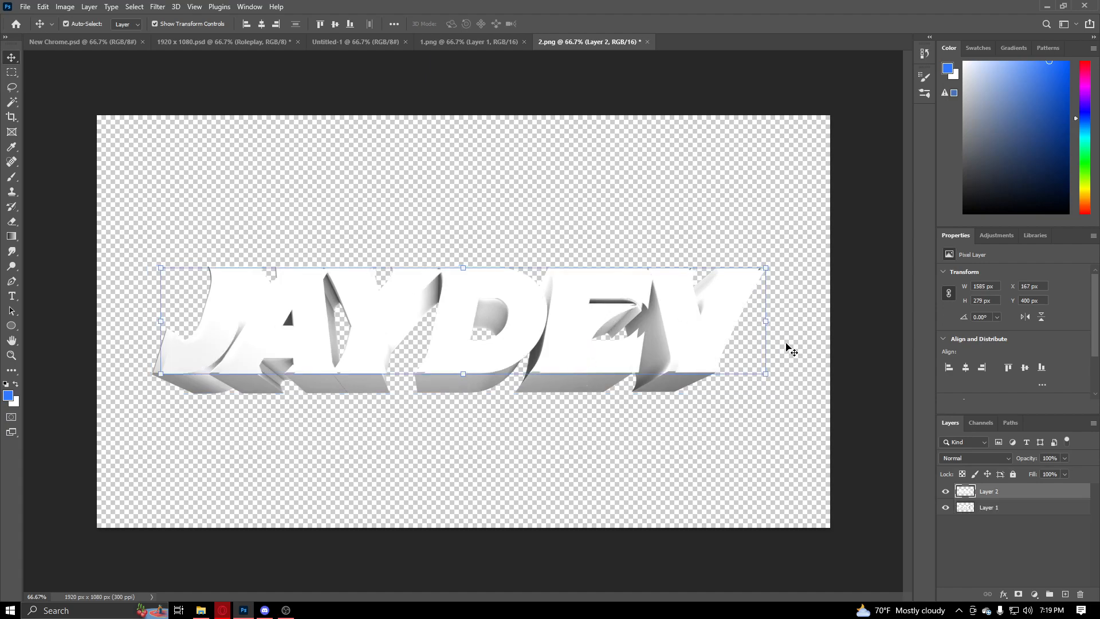
Move the pasted flat text so it lines up exactly with the front faces of the extruded letters.
{"action": "left_click_drag", "start_coordinate": [735, 335], "coordinate": [713, 329]}
{"action": "key", "text": "ctrl+y"}
{"action": "key", "text": "ctrl+t"}
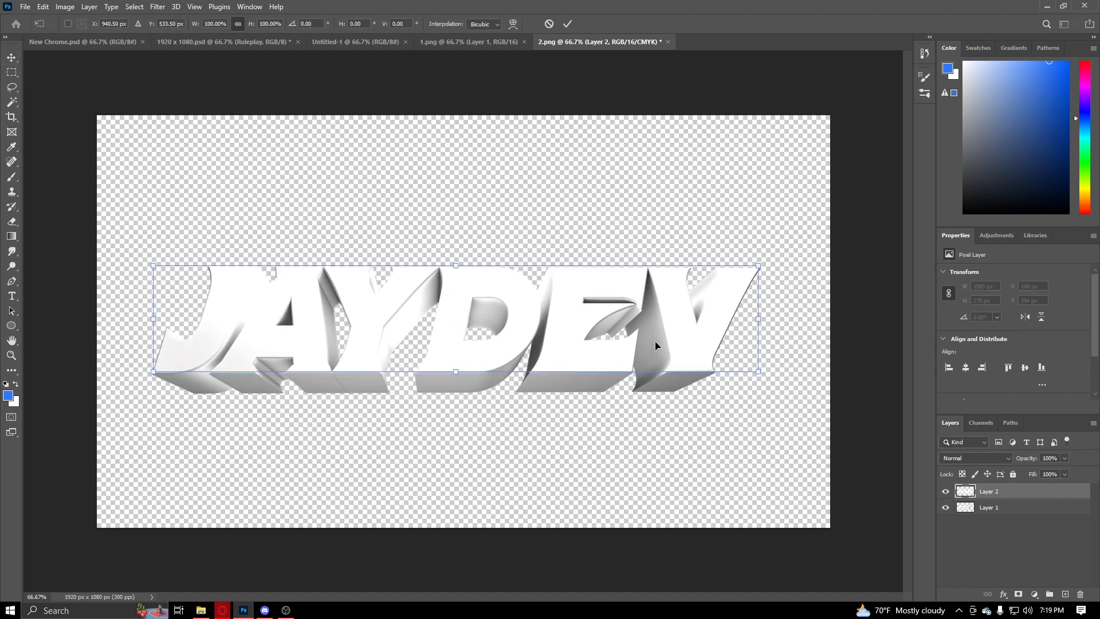
{"action": "key", "text": "Return"}
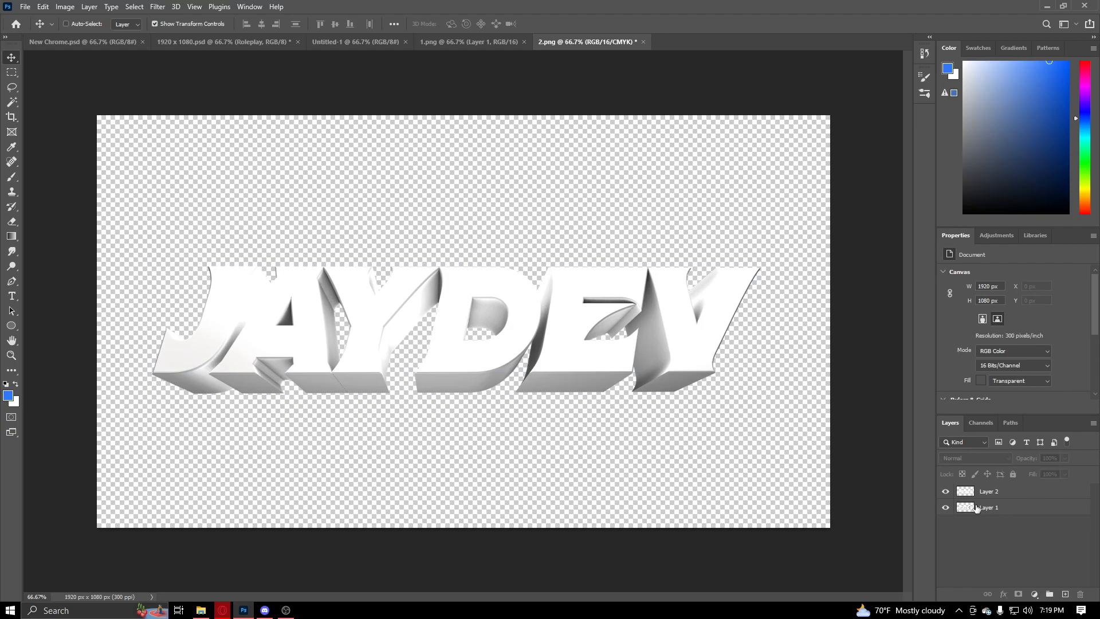
Toggle Layer 2's visibility repeatedly to compare the flat text with the extruded render beneath it.
{"action": "left_click", "coordinate": [946, 491]}
{"action": "left_click", "coordinate": [945, 491]}
{"action": "left_click", "coordinate": [946, 491]}
{"action": "left_click", "coordinate": [945, 491]}
{"action": "left_click", "coordinate": [946, 491]}
{"action": "left_click", "coordinate": [945, 492]}
{"action": "left_click", "coordinate": [946, 492]}
{"action": "left_click", "coordinate": [946, 492]}
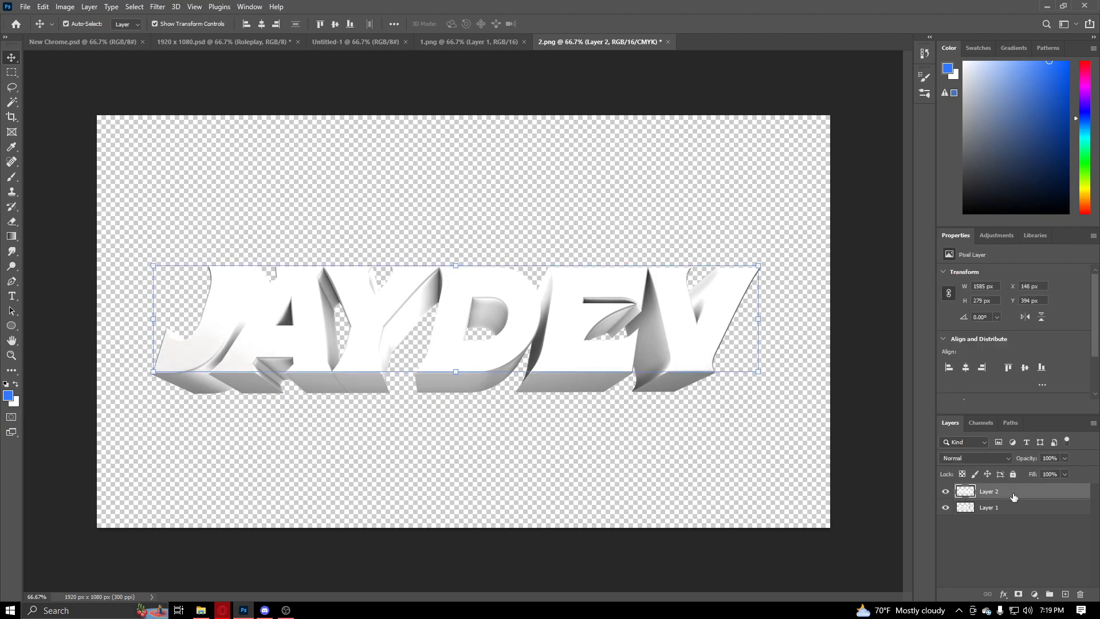
Try to blacken Layer 2 with a Hue/Saturation lightness of -100.
{"action": "key", "text": "ctrl+u"}
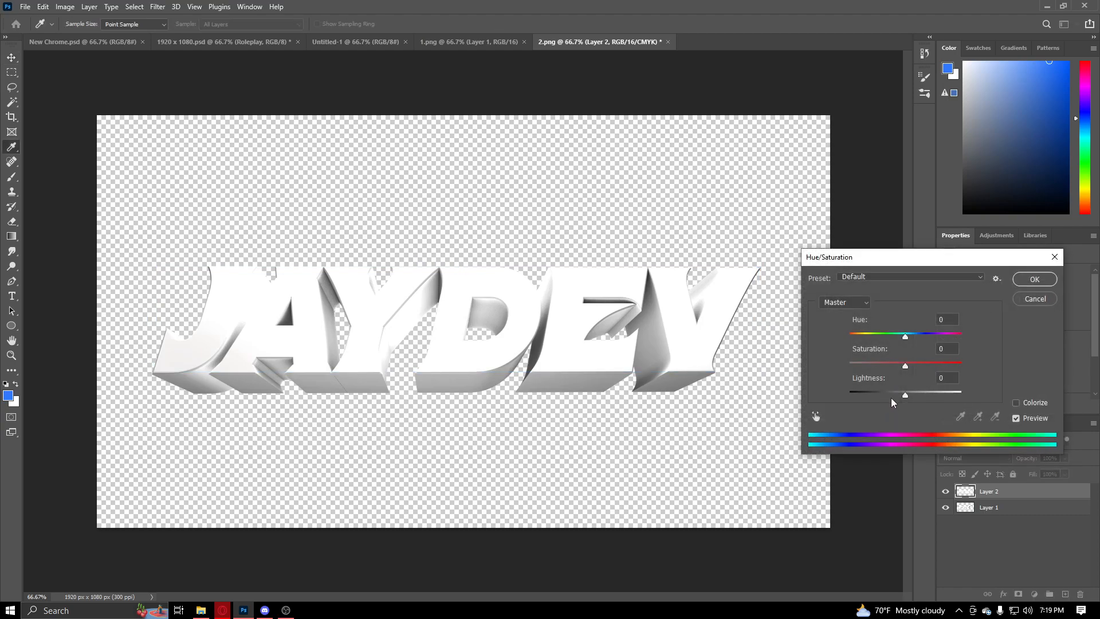
{"action": "left_click_drag", "start_coordinate": [903, 396], "coordinate": [826, 390]}
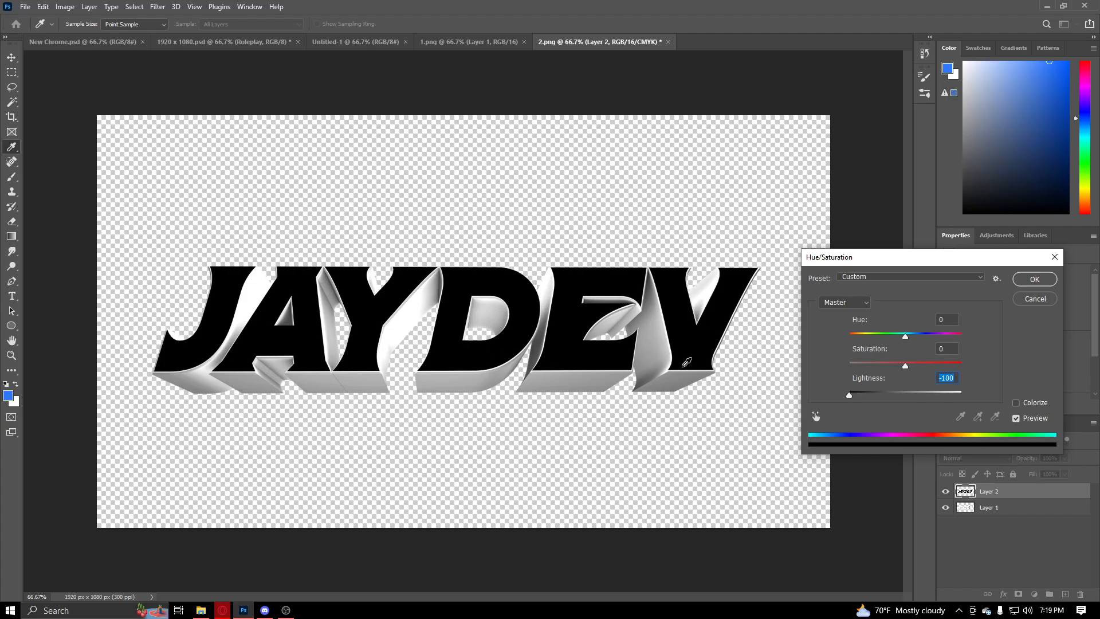
{"action": "left_click", "coordinate": [1054, 256]}
{"action": "key", "text": "v"}
{"action": "key", "text": "ctrl+y"}
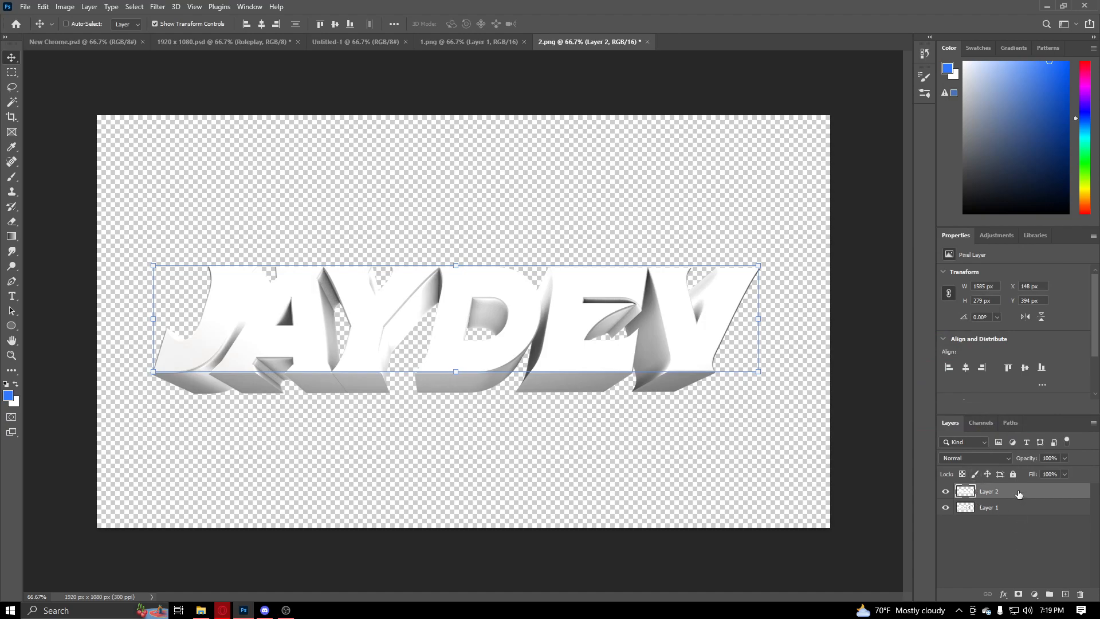
Duplicate Layer 2 and apply the layer style of the top CHROME text layer in New Chrome.psd to the copy.
{"action": "key", "text": "ctrl+j"}
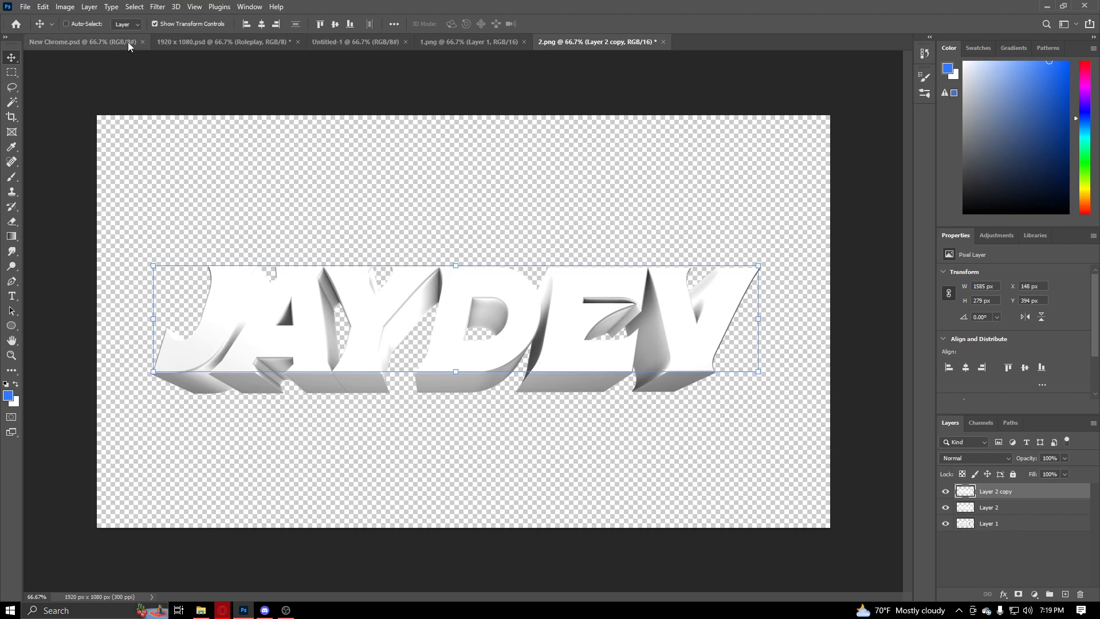
{"action": "left_click", "coordinate": [181, 42]}
{"action": "left_click", "coordinate": [121, 43]}
{"action": "right_click", "coordinate": [1019, 490]}
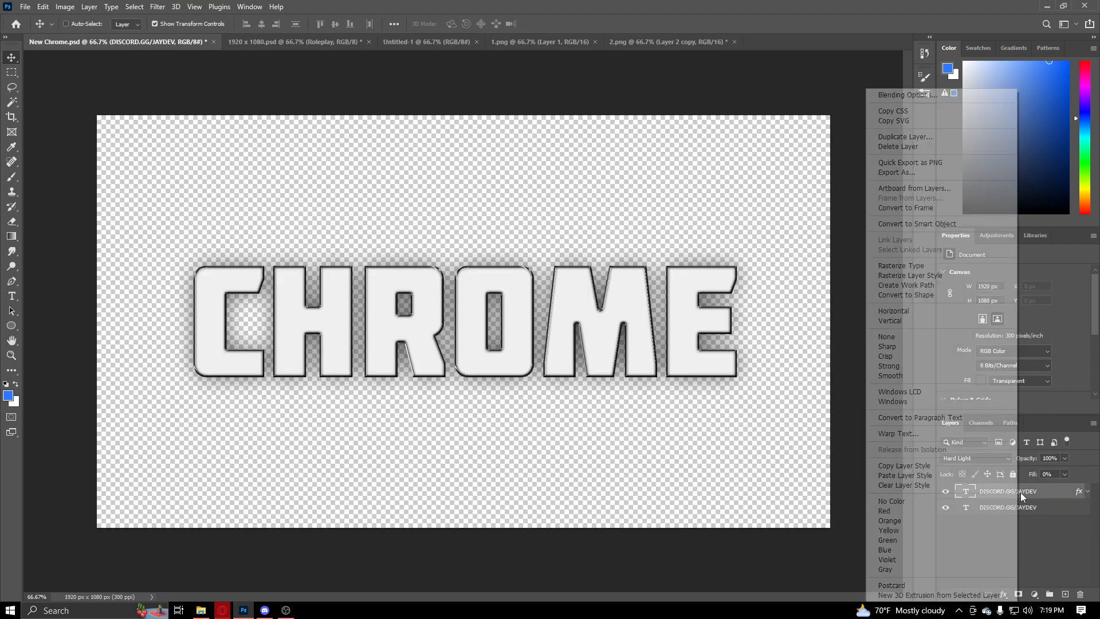
{"action": "left_click", "coordinate": [915, 465]}
{"action": "left_click", "coordinate": [659, 42]}
{"action": "right_click", "coordinate": [999, 494]}
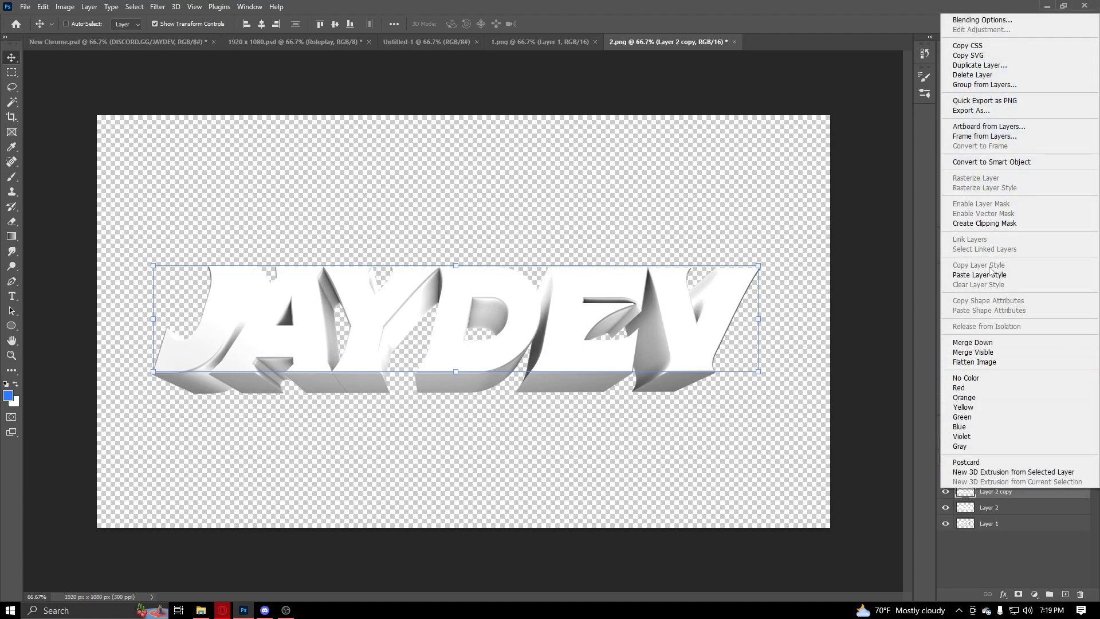
{"action": "left_click", "coordinate": [980, 275]}
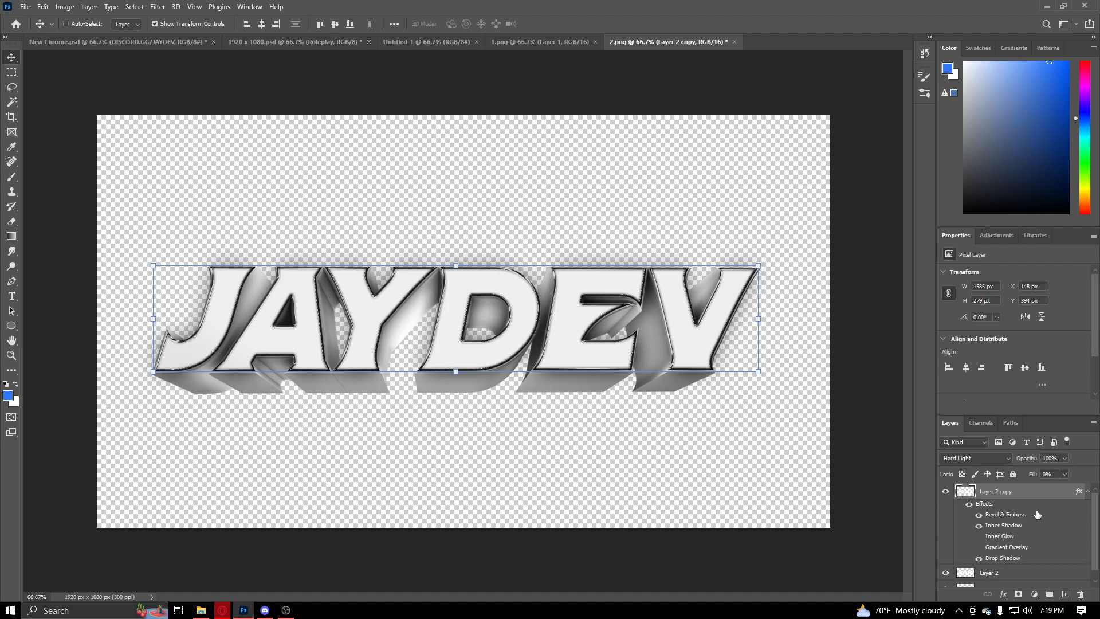
Try a Bevel & Emboss size of 9 px in the layer style of Layer 2 copy.
{"action": "double_click", "coordinate": [1004, 533]}
{"action": "left_click", "coordinate": [474, 281]}
{"action": "left_click", "coordinate": [472, 206]}
{"action": "left_click", "coordinate": [475, 221]}
{"action": "left_click_drag", "start_coordinate": [632, 264], "coordinate": [631, 262]}
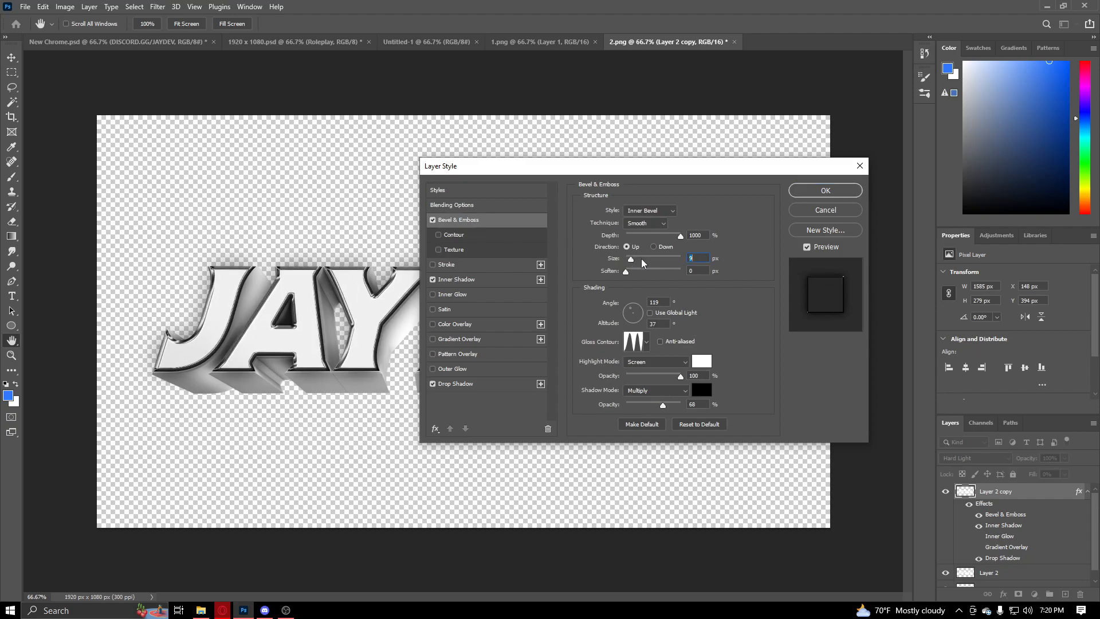
{"action": "left_click", "coordinate": [859, 166]}
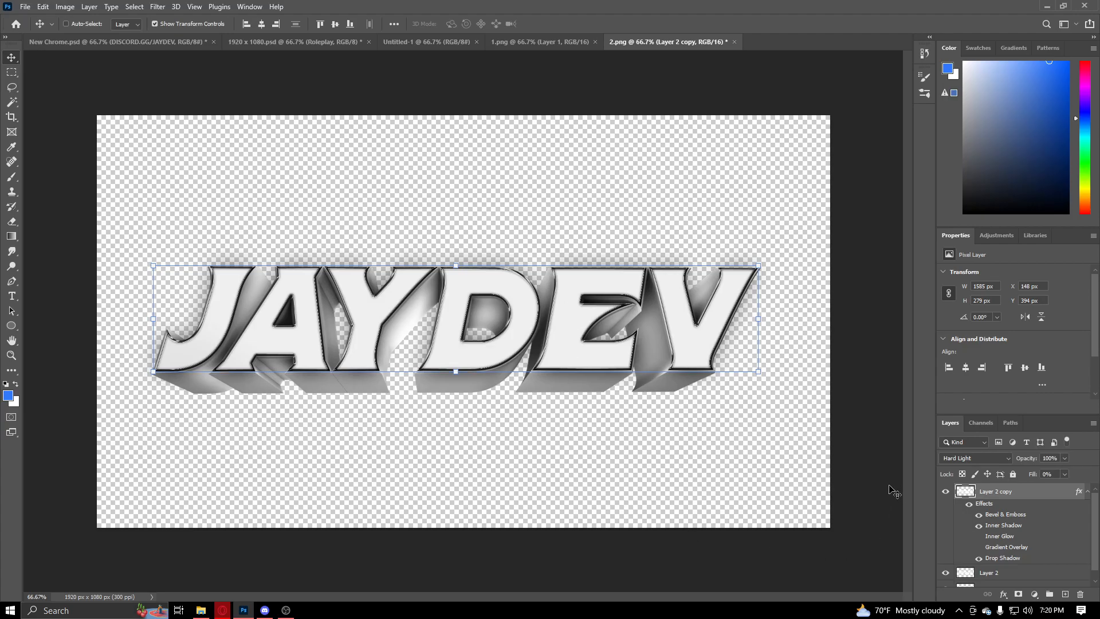
Collapse the effects list of Layer 2 copy and deselect all layers.
{"action": "key", "text": "Left"}
{"action": "key", "text": "Right"}
{"action": "left_click", "coordinate": [1087, 490]}
{"action": "left_click", "coordinate": [1060, 538]}
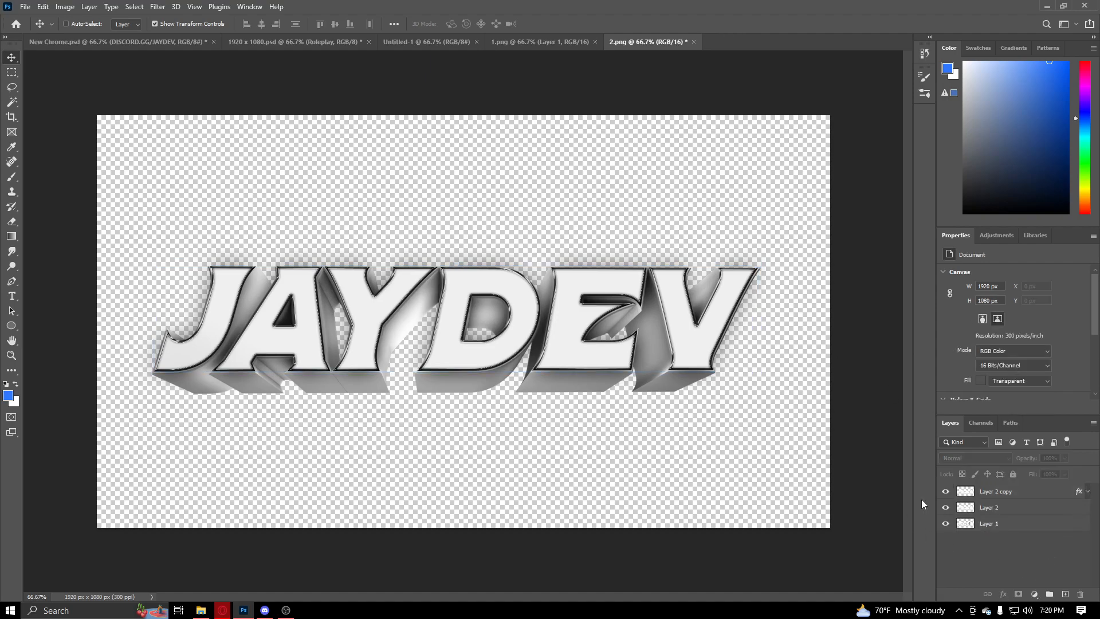
Merge Layer 2 down into Layer 1 of 2.png.
{"action": "left_click", "coordinate": [991, 508]}
{"action": "key", "text": "ctrl+e"}
{"action": "left_click", "coordinate": [997, 531]}
Colorize Layer 1 through Hue/Saturation, roughing in hue 266, saturation +97 and lightness -32 for a purple tint.
{"action": "left_click", "coordinate": [1013, 512]}
{"action": "key", "text": "ctrl+u"}
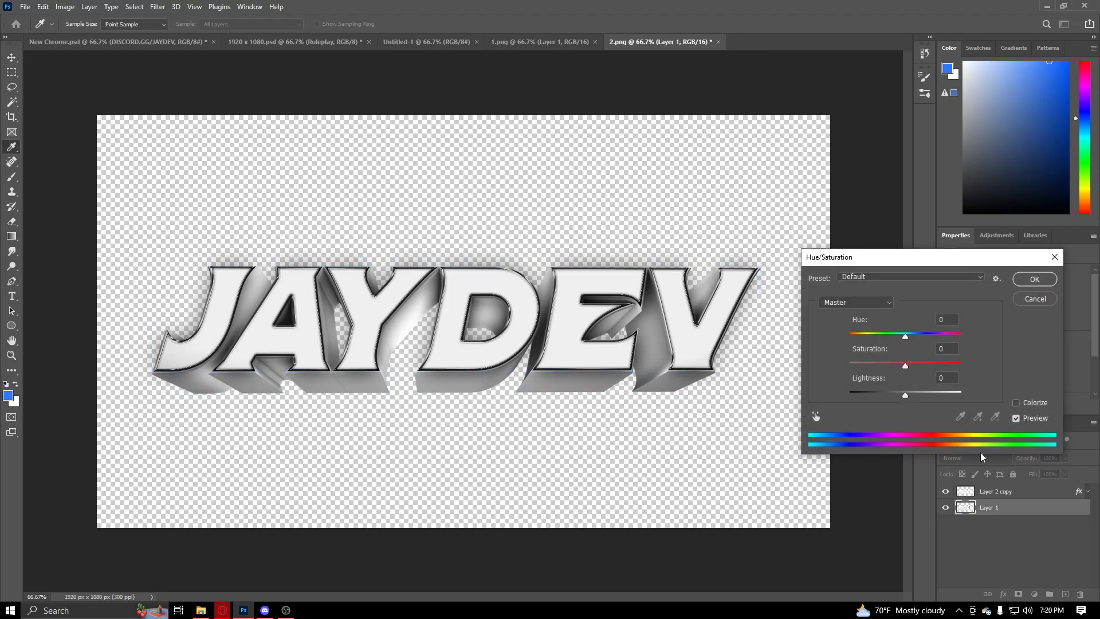
{"action": "left_click", "coordinate": [1029, 403]}
{"action": "left_click_drag", "start_coordinate": [904, 364], "coordinate": [959, 365]}
{"action": "left_click_drag", "start_coordinate": [891, 394], "coordinate": [887, 396]}
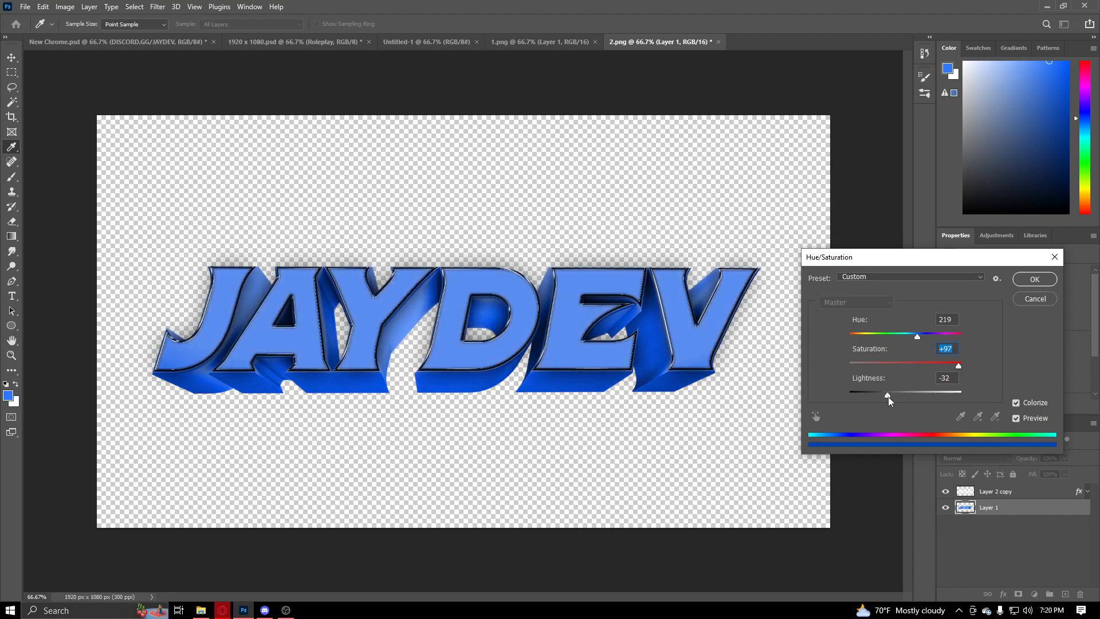
{"action": "mouse_move", "coordinate": [916, 337]}
{"action": "left_mouse_down"}
{"action": "mouse_move", "coordinate": [851, 335]}
{"action": "mouse_move", "coordinate": [933, 342]}
{"action": "left_mouse_up"}
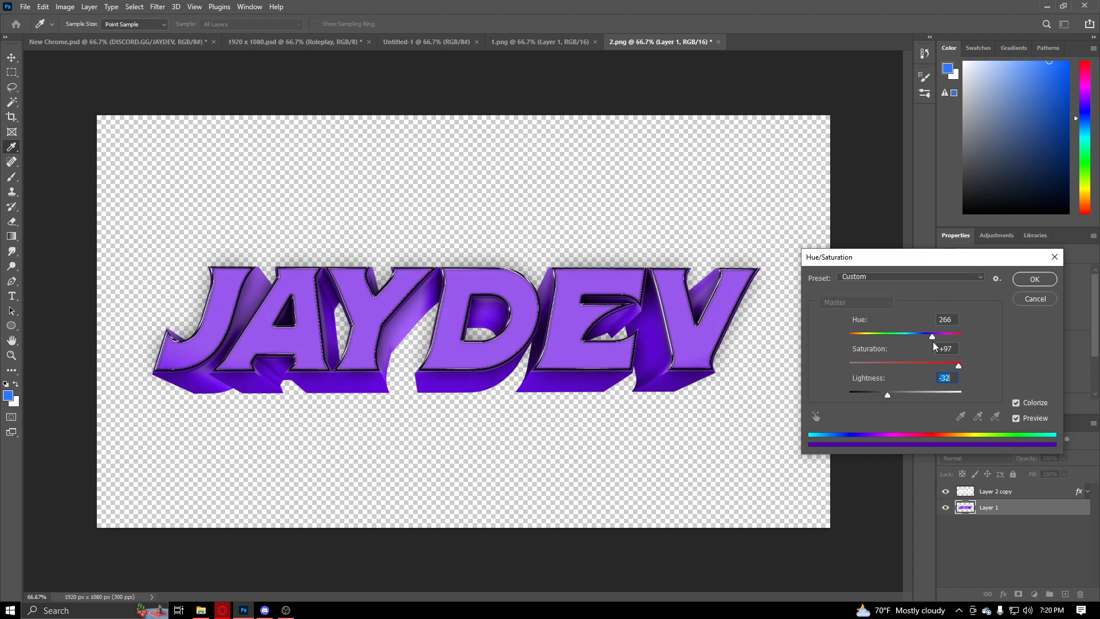
{"action": "left_click_drag", "start_coordinate": [933, 341], "coordinate": [933, 342]}
Set the Hue/Saturation hue to 260, saturation to 100 and lightness to -30 for Layer 1.
{"action": "type", "text": "260"}
{"action": "key", "text": "Tab"}
{"action": "type", "text": "100"}
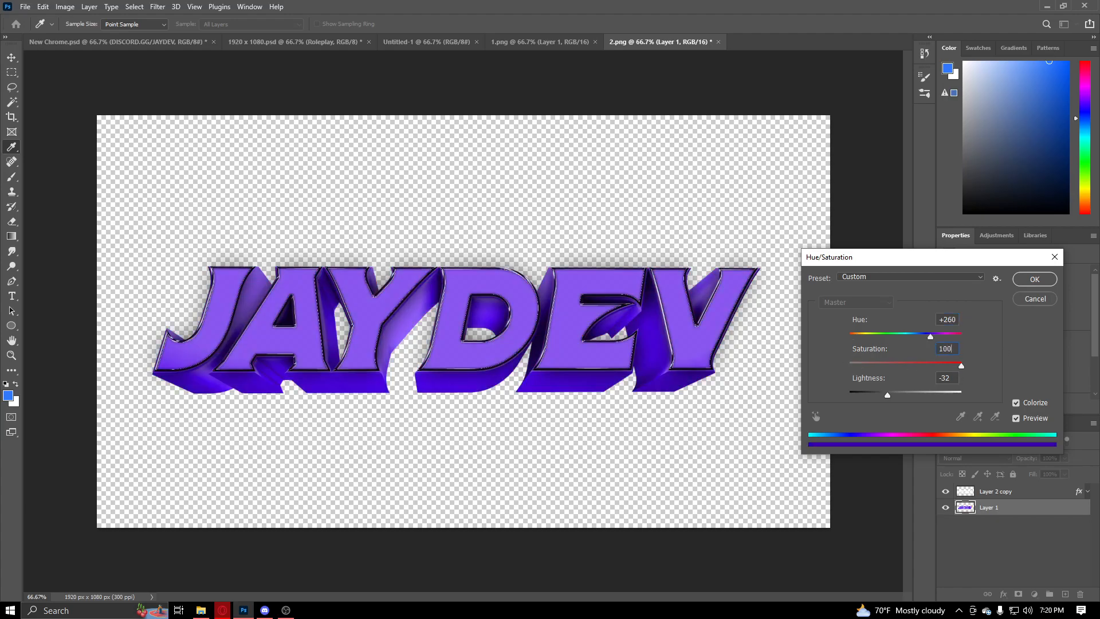
{"action": "key", "text": "Tab"}
{"action": "type", "text": "-"}
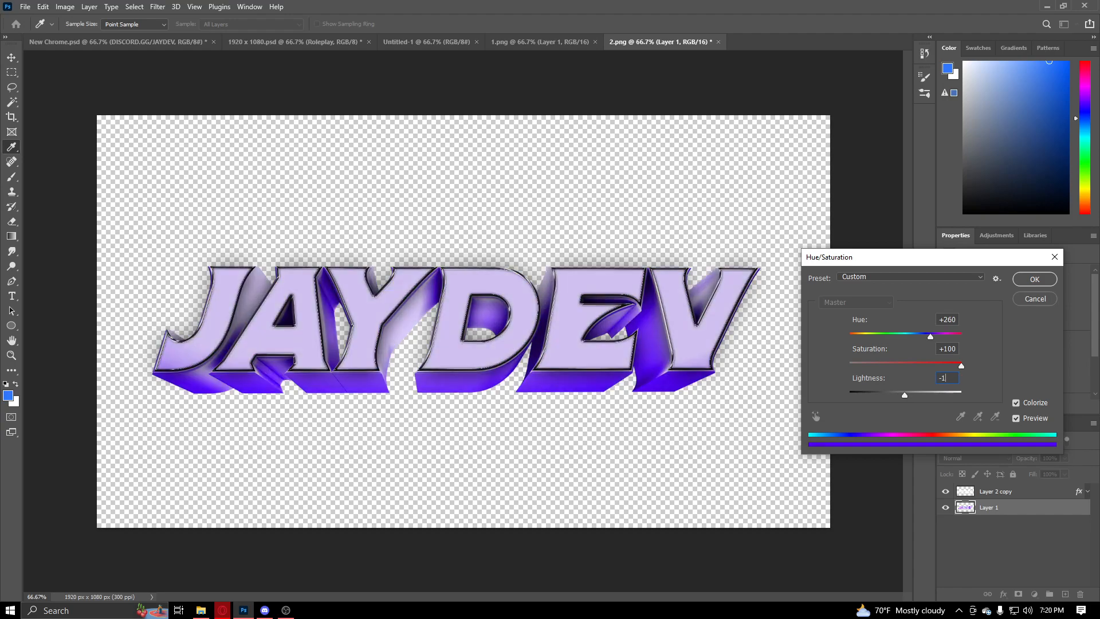
{"action": "type", "text": "30"}
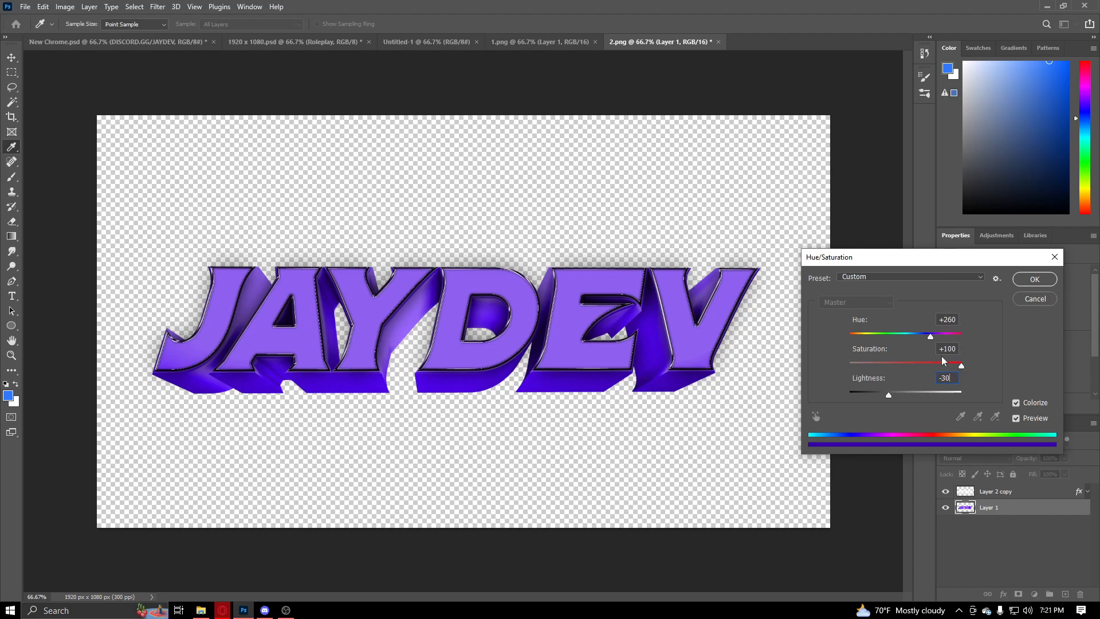
Write down the values +260 and +100 in Notepad, and apply the Hue/Saturation adjustment to Layer 1 in Photoshop.
{"action": "key", "text": "super"}
{"action": "type", "text": "notepad"}
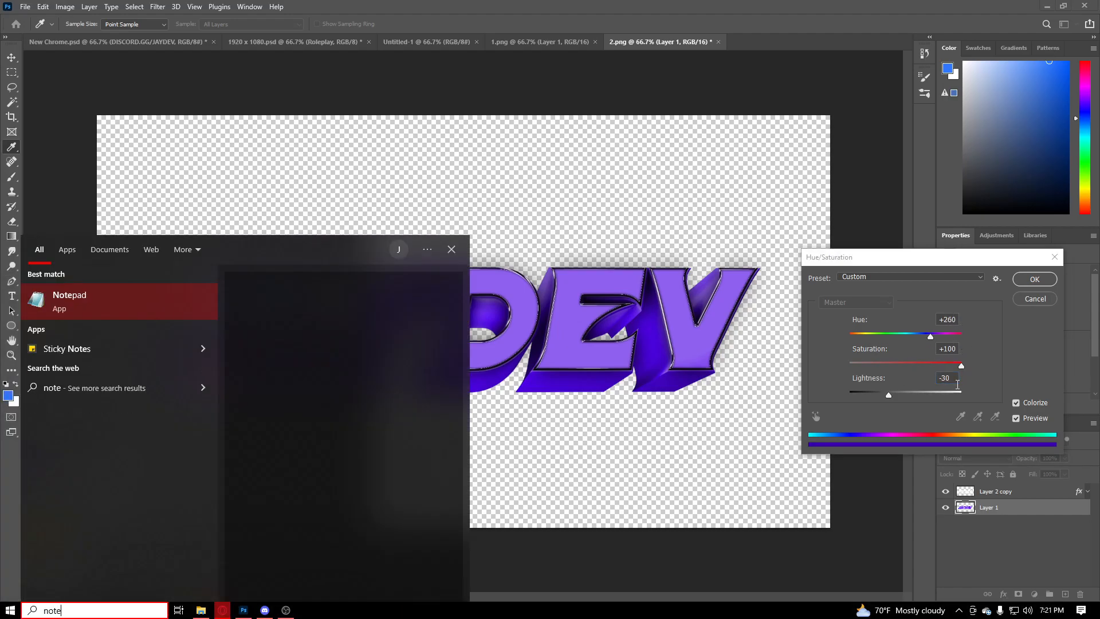
{"action": "key", "text": "Return"}
{"action": "left_click_drag", "start_coordinate": [703, 113], "coordinate": [550, 112]}
{"action": "type", "text": "+100"}
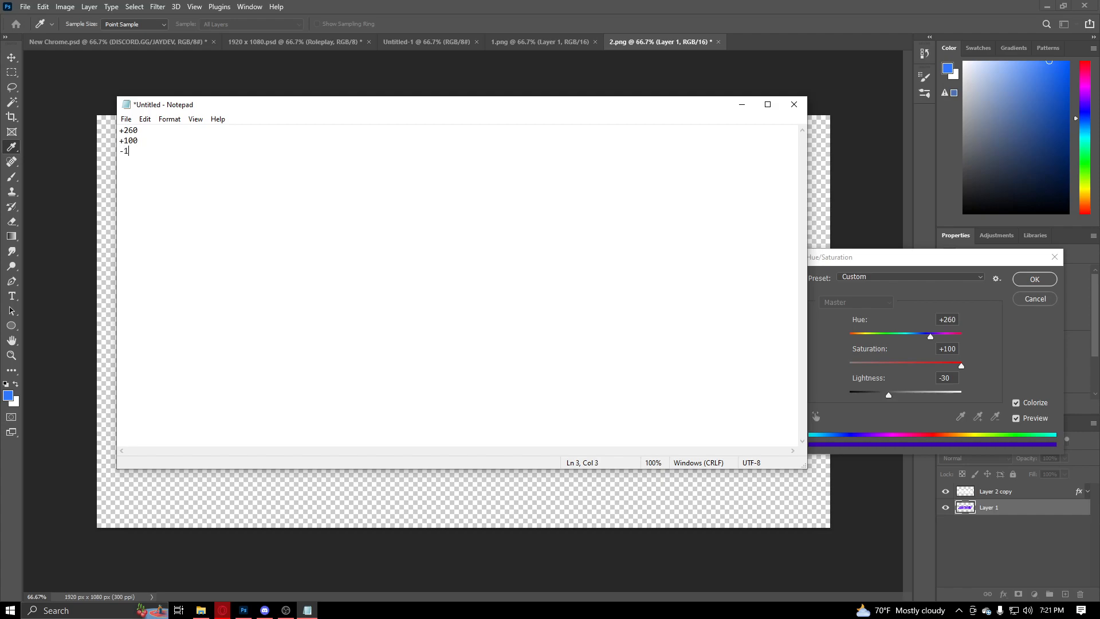
{"action": "left_click_drag", "start_coordinate": [175, 106], "coordinate": [1099, 81]}
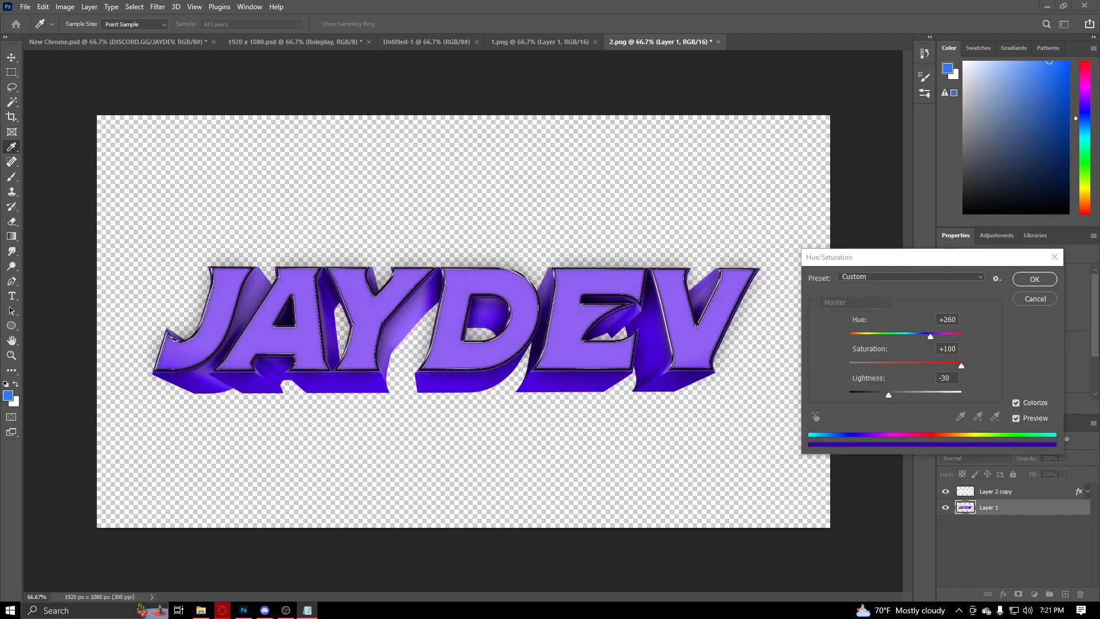
{"action": "left_click", "coordinate": [1034, 280]}
{"action": "key", "text": "v"}
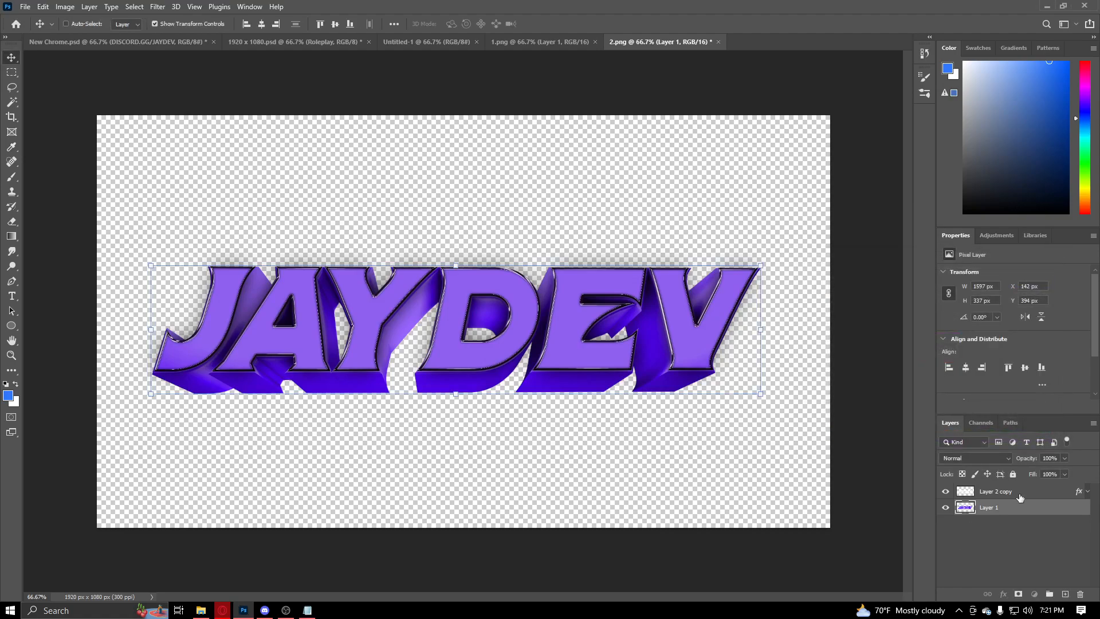
Add a white (ffffff) Color Overlay to the layer style of Layer 2 copy.
{"action": "left_click", "coordinate": [1025, 493]}
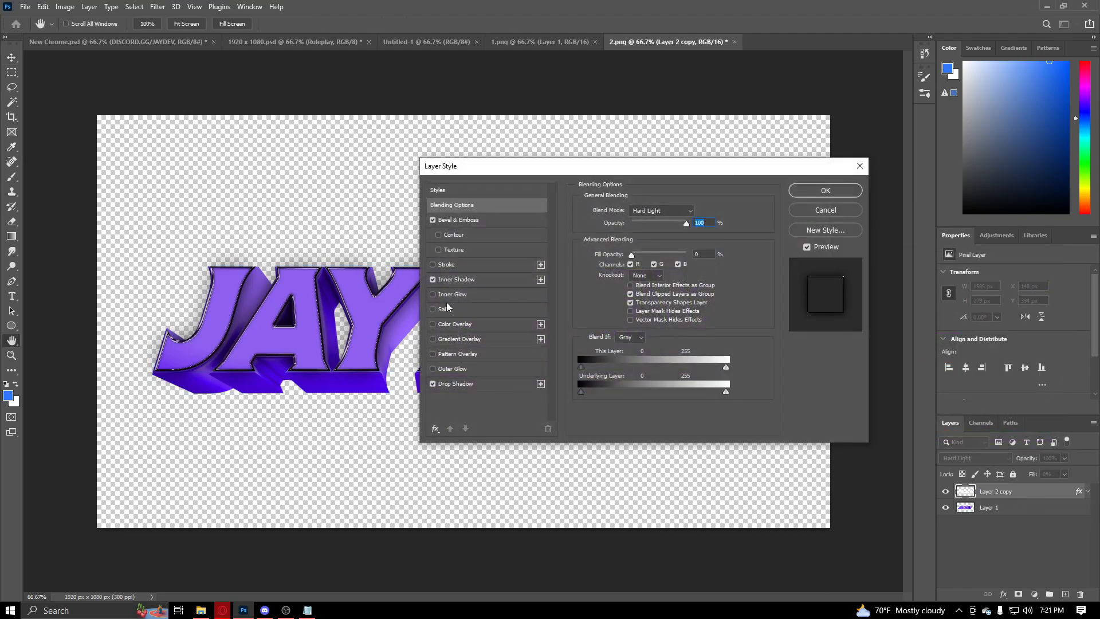
{"action": "left_click", "coordinate": [433, 324]}
{"action": "left_click", "coordinate": [454, 324]}
{"action": "left_click", "coordinate": [697, 212]}
{"action": "type", "text": "ffffff"}
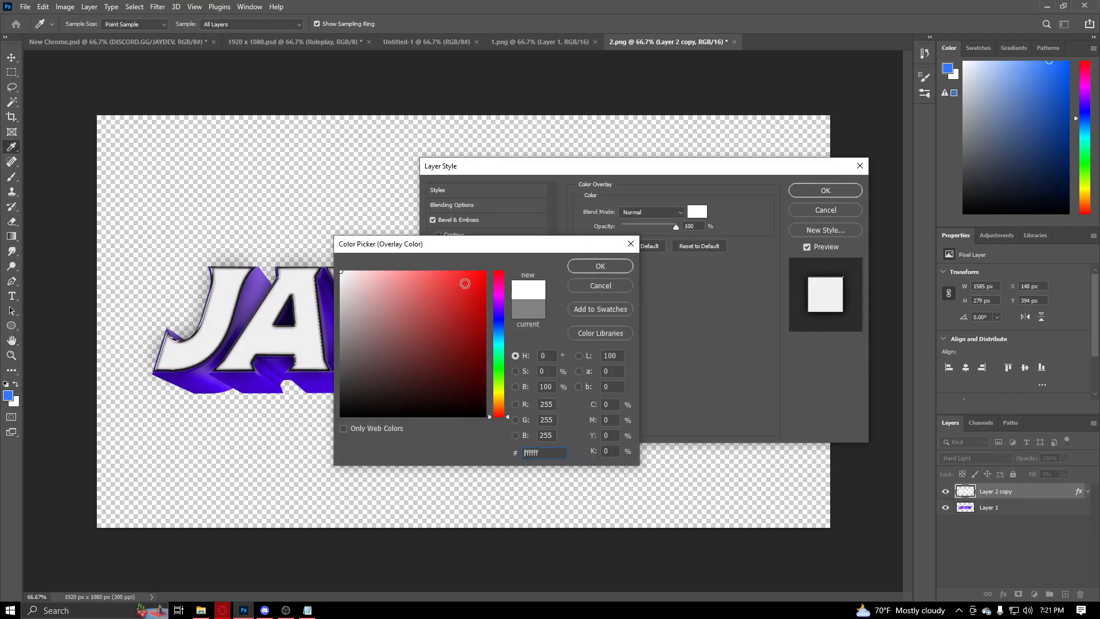
{"action": "left_click", "coordinate": [600, 266]}
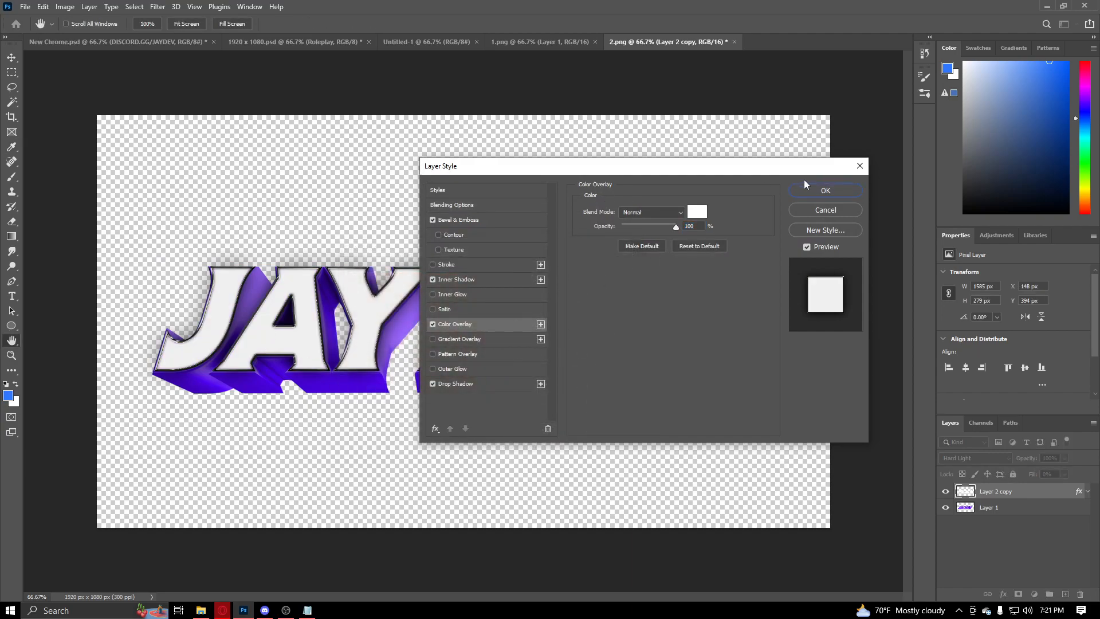
{"action": "left_click", "coordinate": [825, 190]}
{"action": "key", "text": "v"}
{"action": "left_click", "coordinate": [983, 534]}
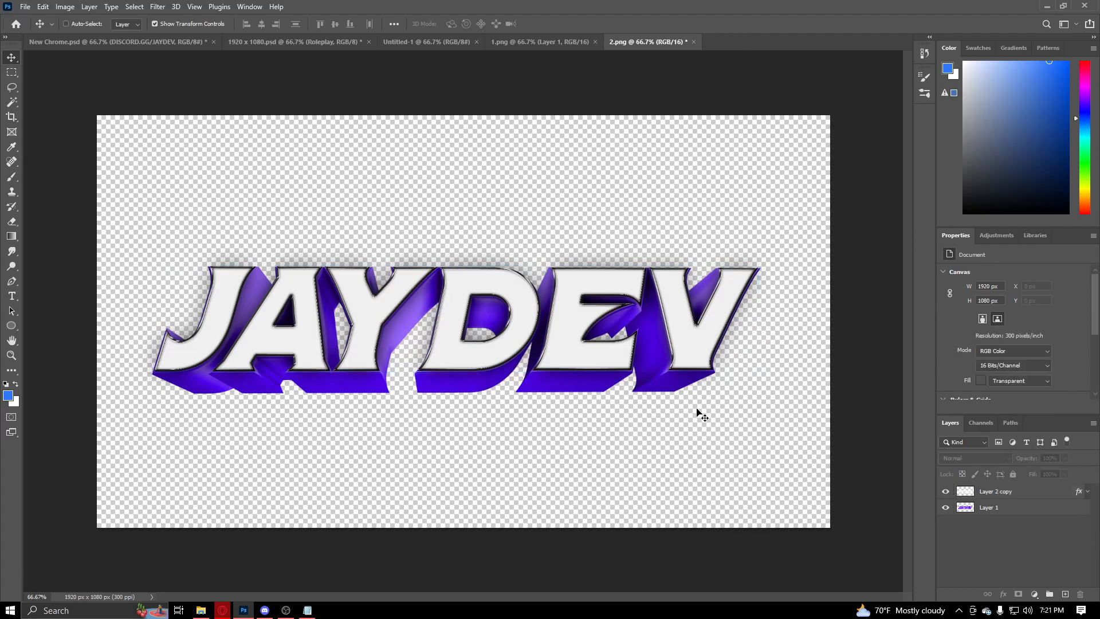
Merge Layer 2 copy and Layer 1 into a single layer.
{"action": "left_click", "coordinate": [1014, 503]}
{"action": "left_click", "coordinate": [1008, 493], "text": "shift"}
{"action": "right_click", "coordinate": [1006, 493]}
{"action": "left_click", "coordinate": [999, 527]}
{"action": "left_click", "coordinate": [999, 518]}
{"action": "left_click", "coordinate": [1003, 508]}
{"action": "left_click", "coordinate": [1008, 493], "text": "ctrl"}
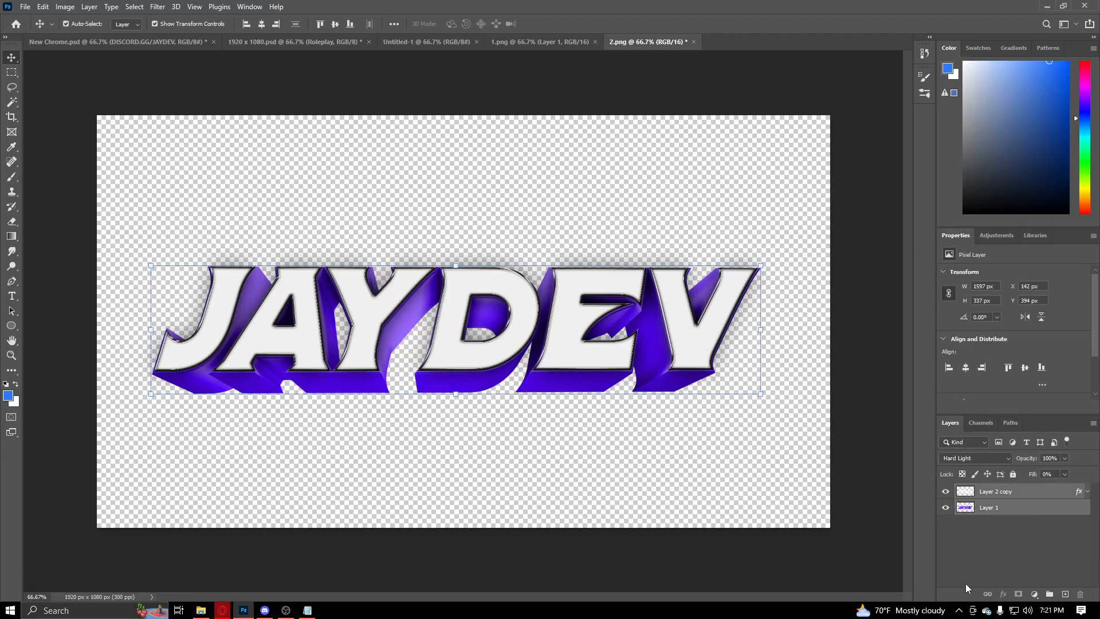
{"action": "right_click", "coordinate": [1013, 497]}
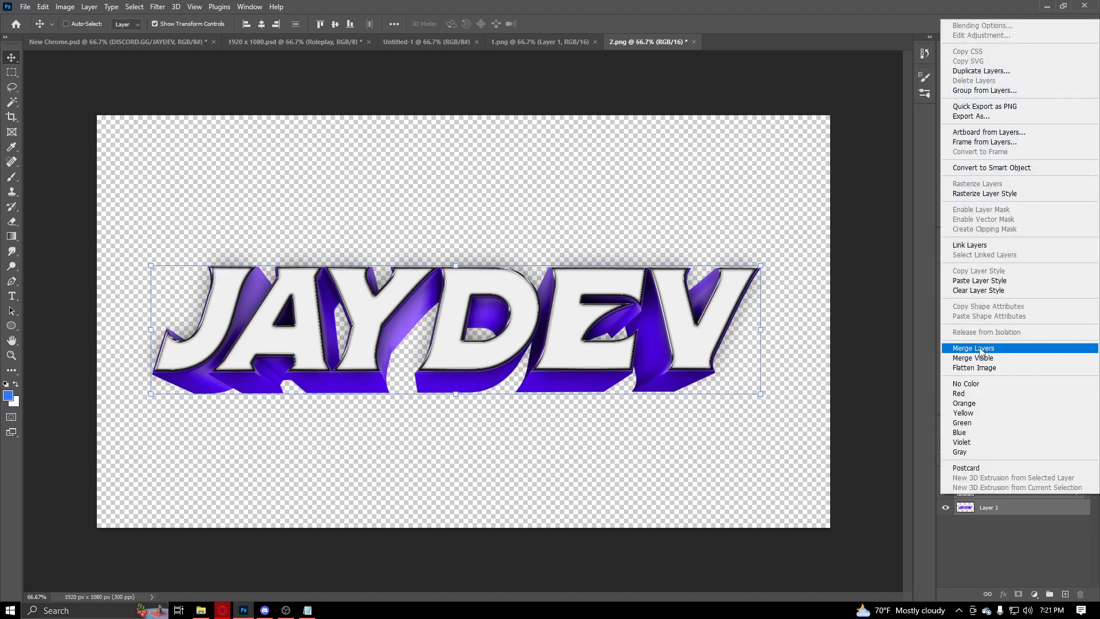
{"action": "left_click", "coordinate": [979, 349]}
Centre the merged text vertically and horizontally on the canvas, and nudge it up 30 px.
{"action": "left_click", "coordinate": [394, 23]}
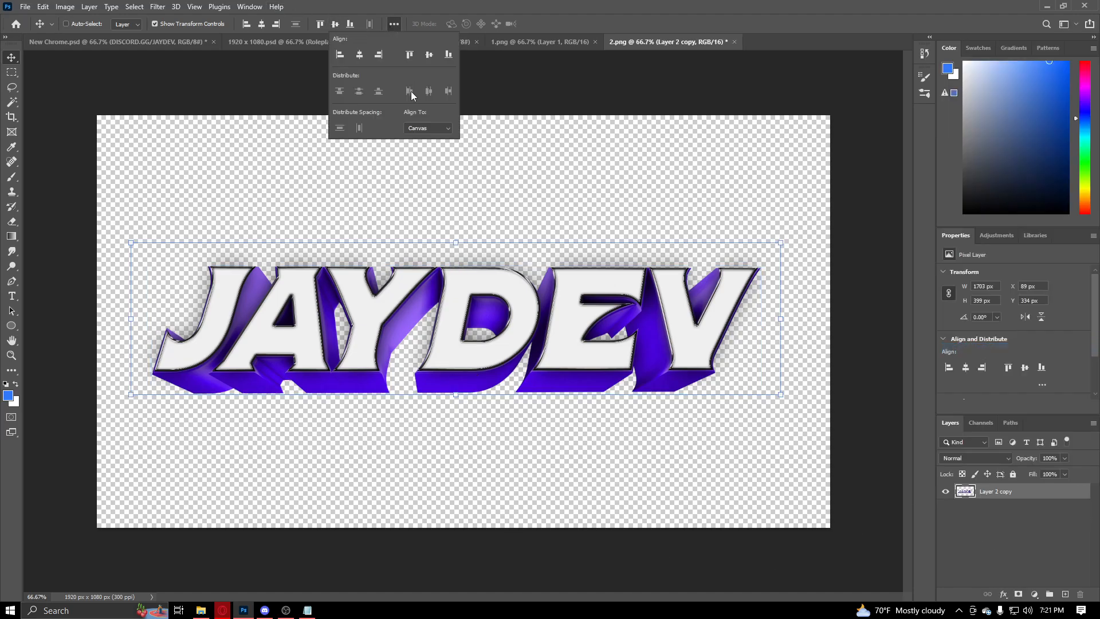
{"action": "left_click", "coordinate": [421, 147]}
{"action": "left_click", "coordinate": [335, 24]}
{"action": "left_click", "coordinate": [261, 24]}
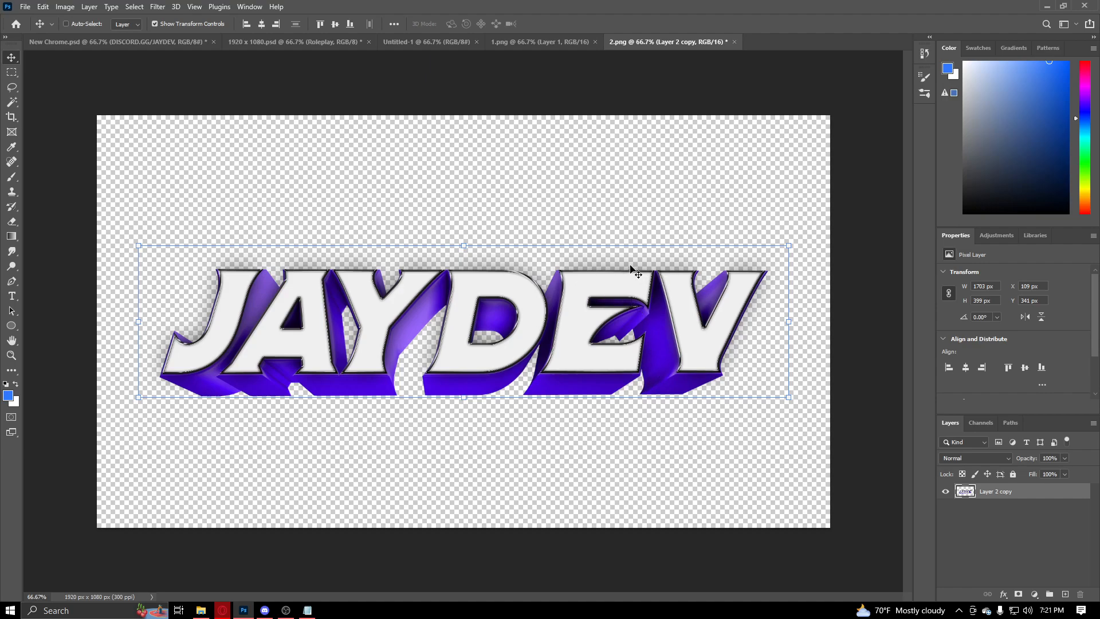
{"action": "key", "text": "shift+Up"}
{"action": "key", "text": "shift+Up"}
{"action": "key", "text": "shift+Up"}
{"action": "left_click", "coordinate": [1018, 552]}
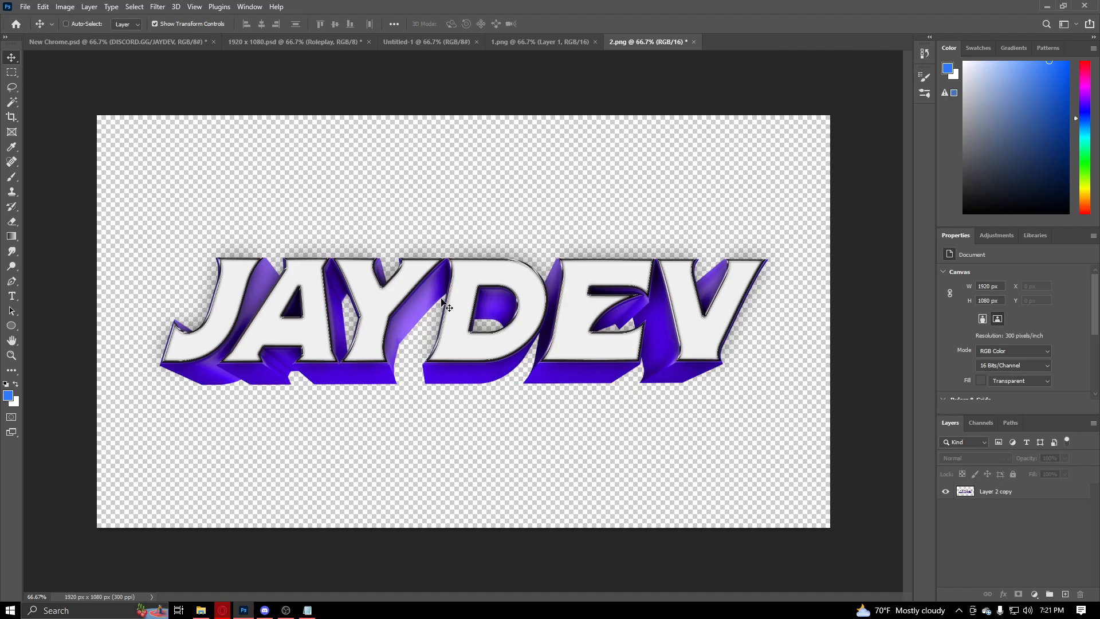
Duplicate Layer 2 copy and place the duplicate beneath the original.
{"action": "left_click", "coordinate": [1023, 494]}
{"action": "key", "text": "ctrl+j"}
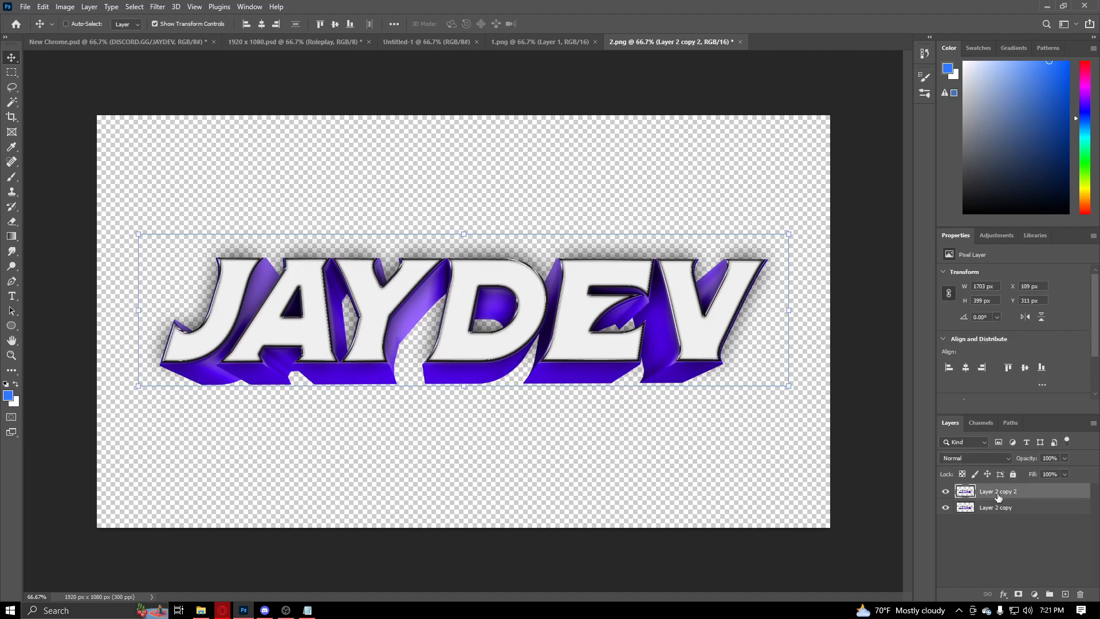
{"action": "left_click_drag", "start_coordinate": [999, 496], "coordinate": [1003, 545]}
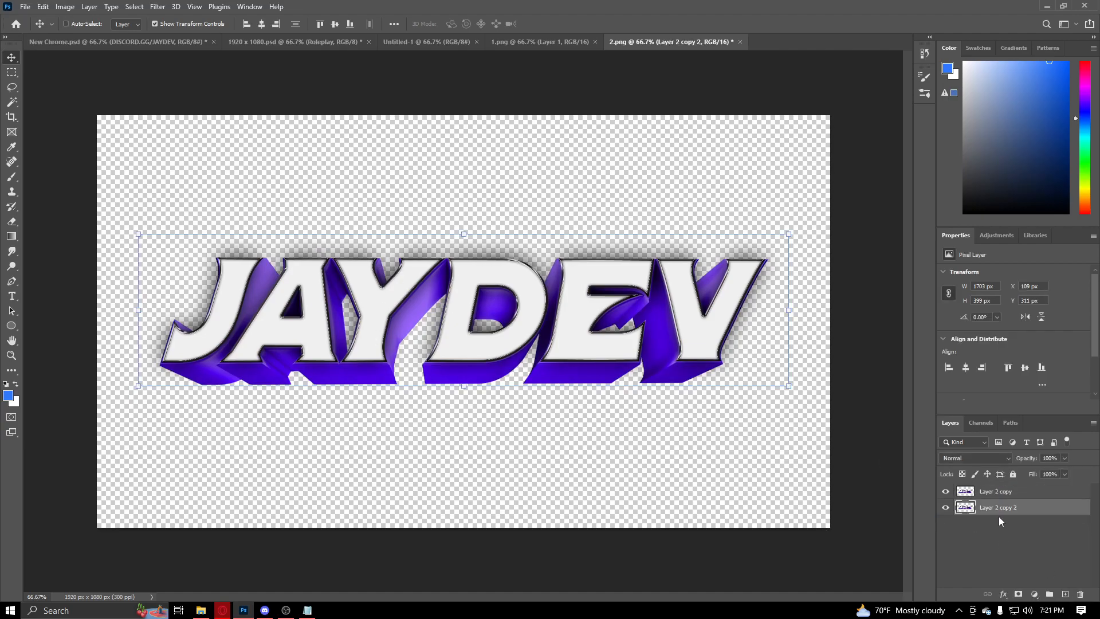
Apply a Motion Blur with angle 0 and a distance of 140 pixels to Layer 2 copy 2.
{"action": "left_click", "coordinate": [157, 7]}
{"action": "mouse_move", "coordinate": [182, 153]}
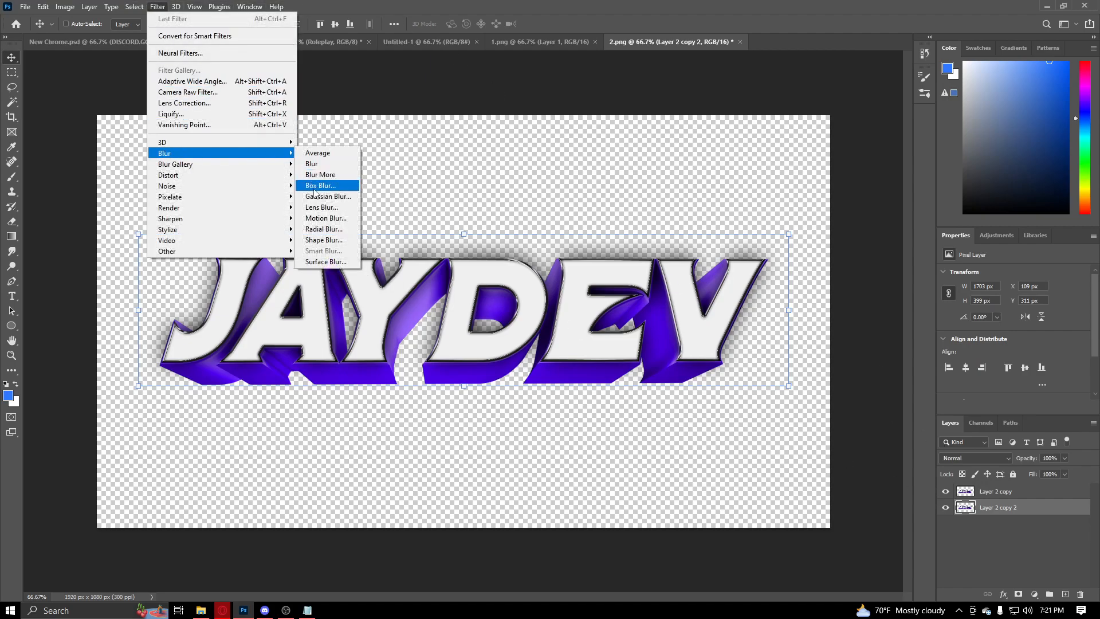
{"action": "left_click", "coordinate": [325, 218]}
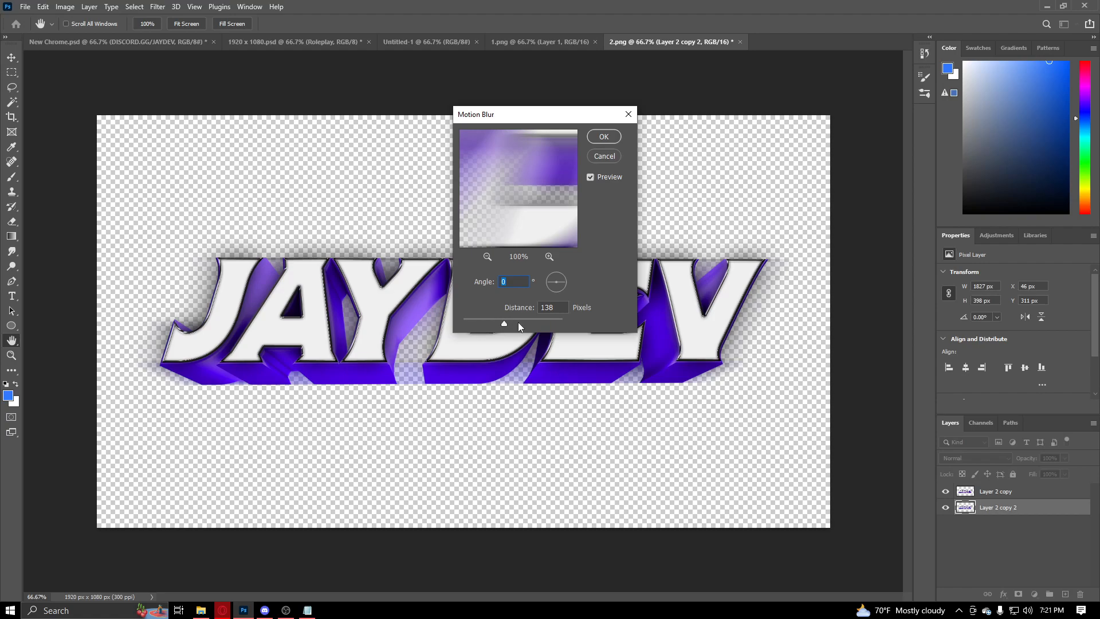
{"action": "key", "text": "Tab"}
{"action": "type", "text": "140"}
{"action": "left_click", "coordinate": [609, 142]}
{"action": "key", "text": "v"}
{"action": "left_click", "coordinate": [971, 538]}
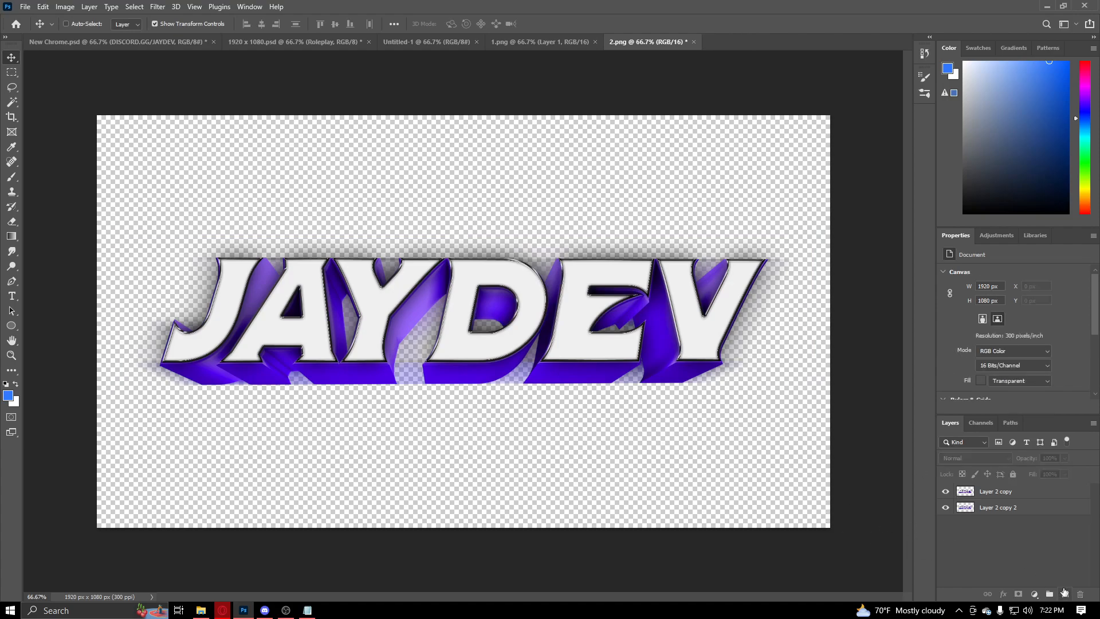
{"action": "left_click", "coordinate": [1064, 594]}
{"action": "key", "text": "ctrl+shift+bracketleft"}
{"action": "left_click", "coordinate": [12, 176]}
{"action": "mouse_move", "coordinate": [176, 290]}
{"action": "left_mouse_down"}
{"action": "mouse_move", "coordinate": [206, 285]}
{"action": "mouse_move", "coordinate": [212, 351]}
{"action": "mouse_move", "coordinate": [319, 346]}
{"action": "mouse_move", "coordinate": [295, 407]}
{"action": "mouse_move", "coordinate": [373, 383]}
{"action": "mouse_move", "coordinate": [343, 372]}
{"action": "mouse_move", "coordinate": [632, 344]}
{"action": "mouse_move", "coordinate": [740, 351]}
{"action": "mouse_move", "coordinate": [497, 319]}
{"action": "mouse_move", "coordinate": [600, 339]}
{"action": "left_mouse_up"}
{"action": "key", "text": "ctrl+z"}
{"action": "key", "text": "Delete"}
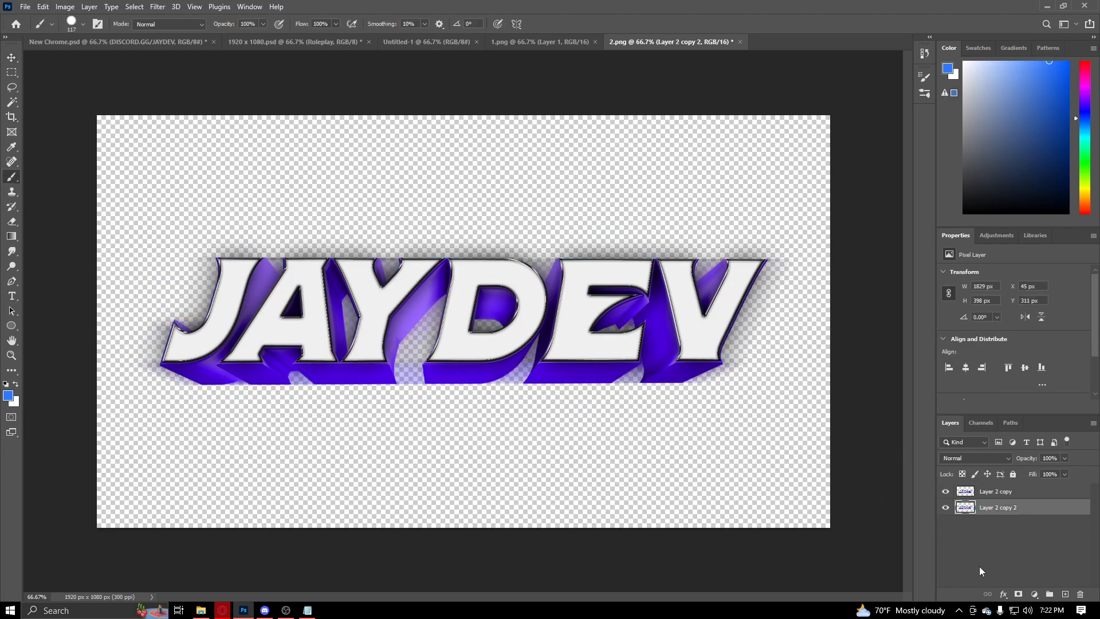
Merge the sharp text layer with its motion-blurred copy and switch to the Move tool.
{"action": "right_click", "coordinate": [997, 502]}
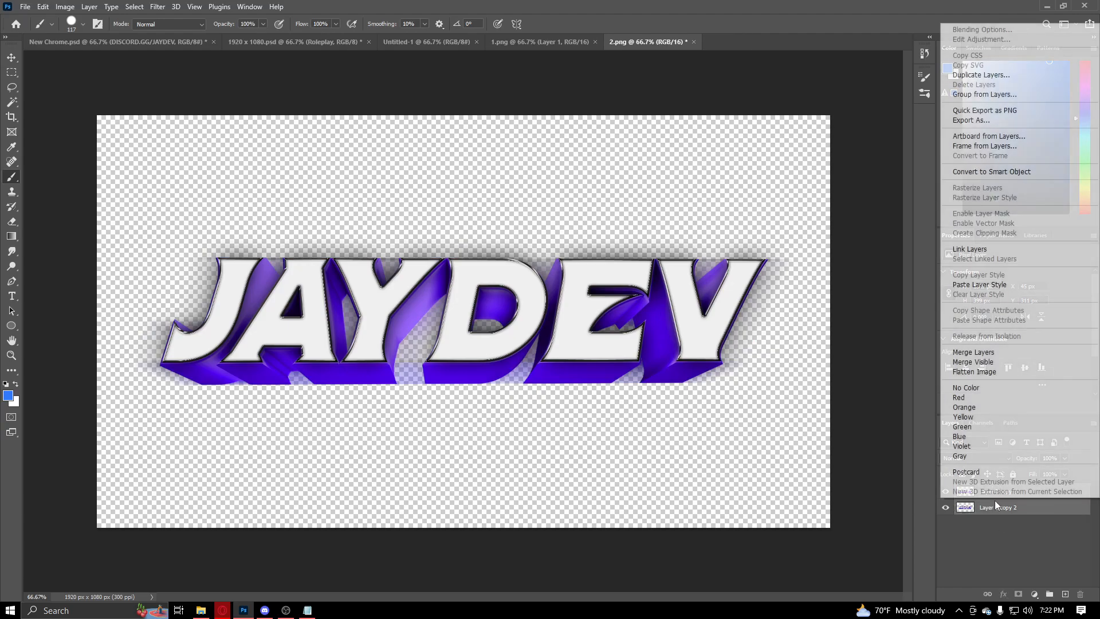
{"action": "left_click", "coordinate": [980, 350]}
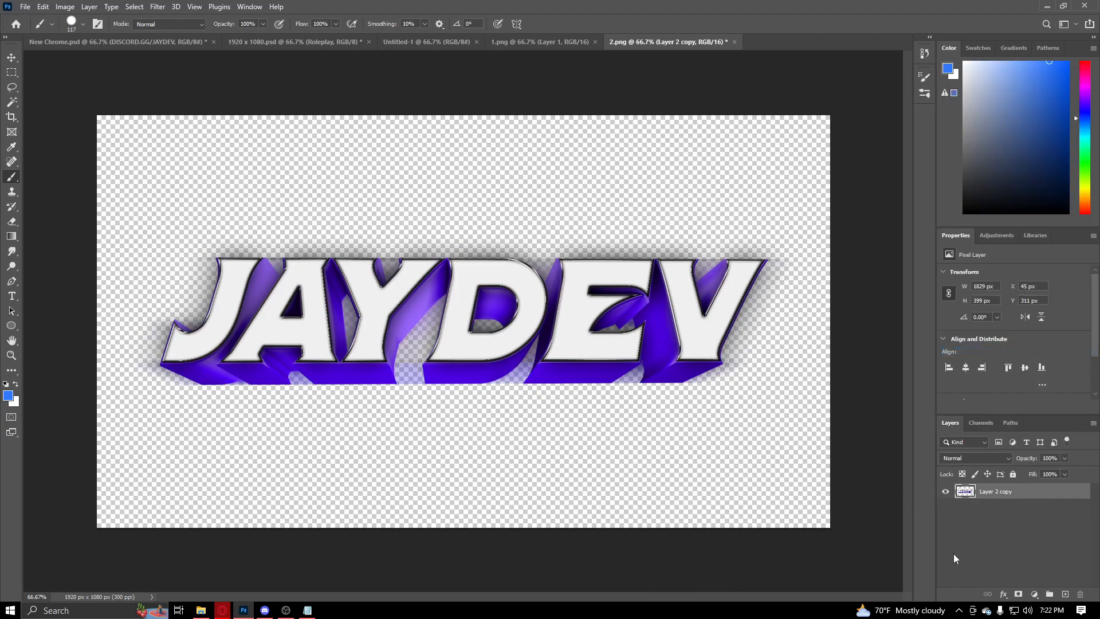
{"action": "left_click", "coordinate": [24, 60]}
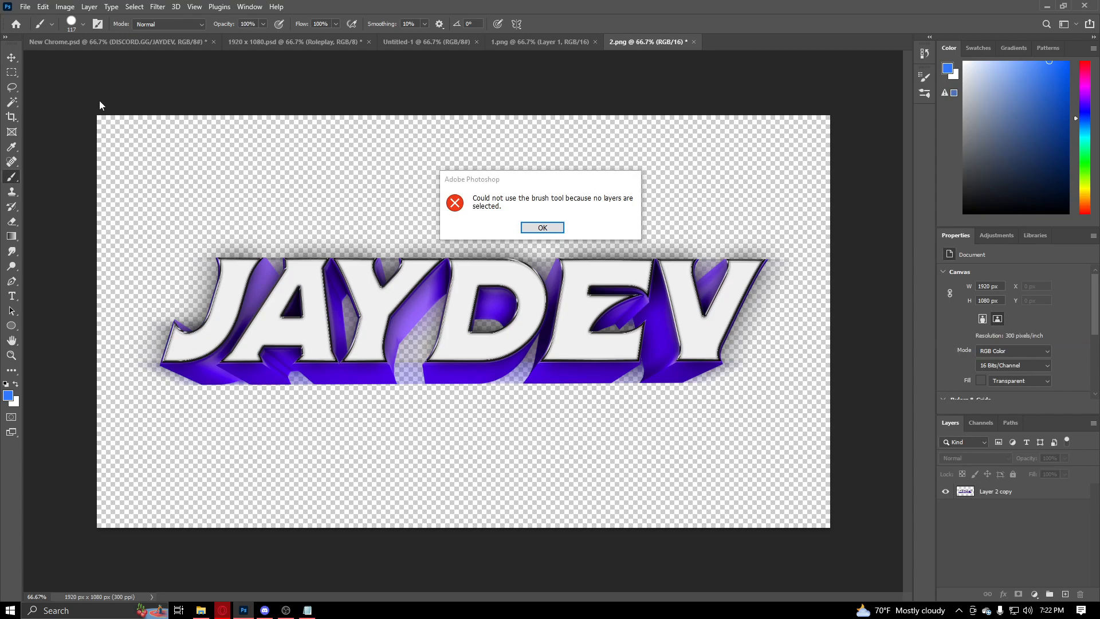
{"action": "key", "text": "Return"}
{"action": "left_click", "coordinate": [17, 57]}
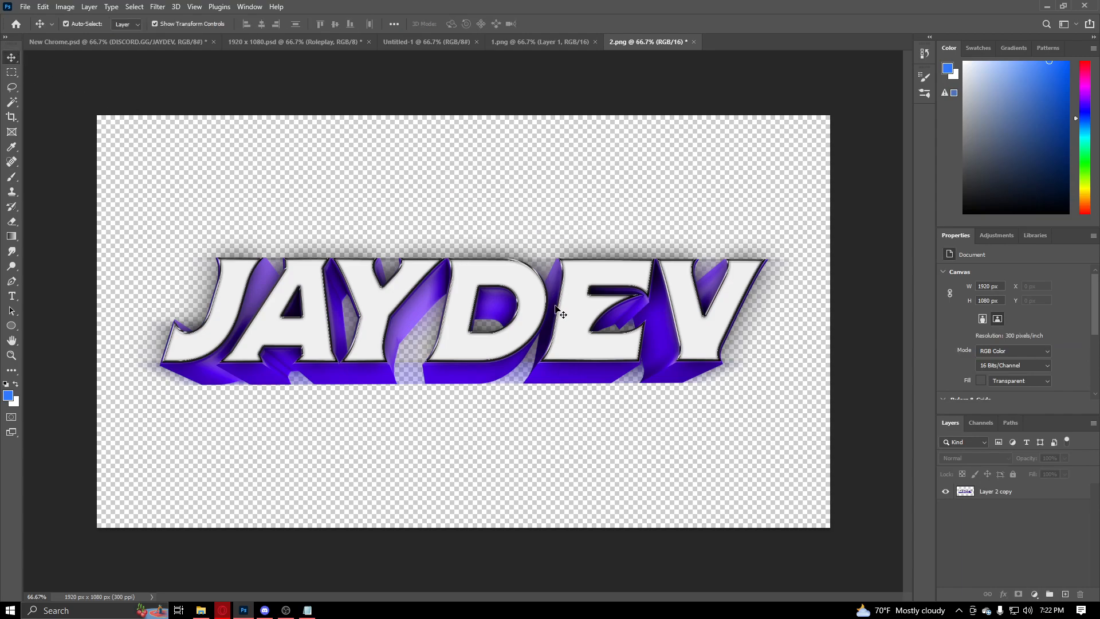
{"action": "left_click", "coordinate": [461, 324]}
{"action": "left_click", "coordinate": [541, 227]}
Copy the merged text into the Untitled-1 document above its unlocked black background, and shift it up 30 px.
{"action": "left_click", "coordinate": [1011, 494]}
{"action": "left_click_drag", "start_coordinate": [603, 355], "coordinate": [619, 406]}
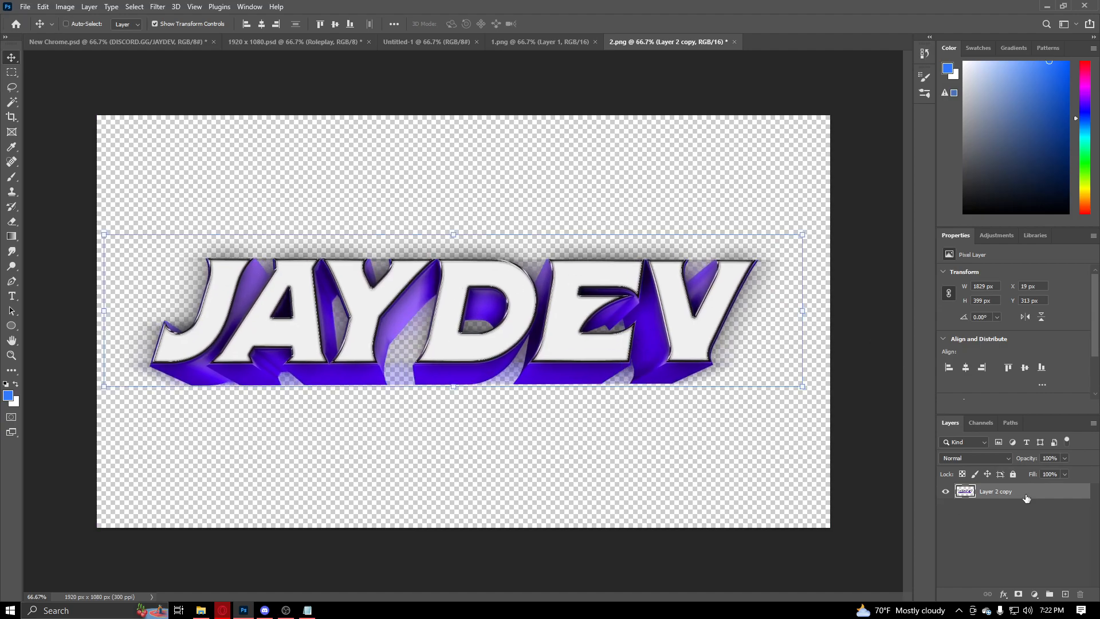
{"action": "left_click", "coordinate": [298, 42]}
{"action": "left_click", "coordinate": [416, 41]}
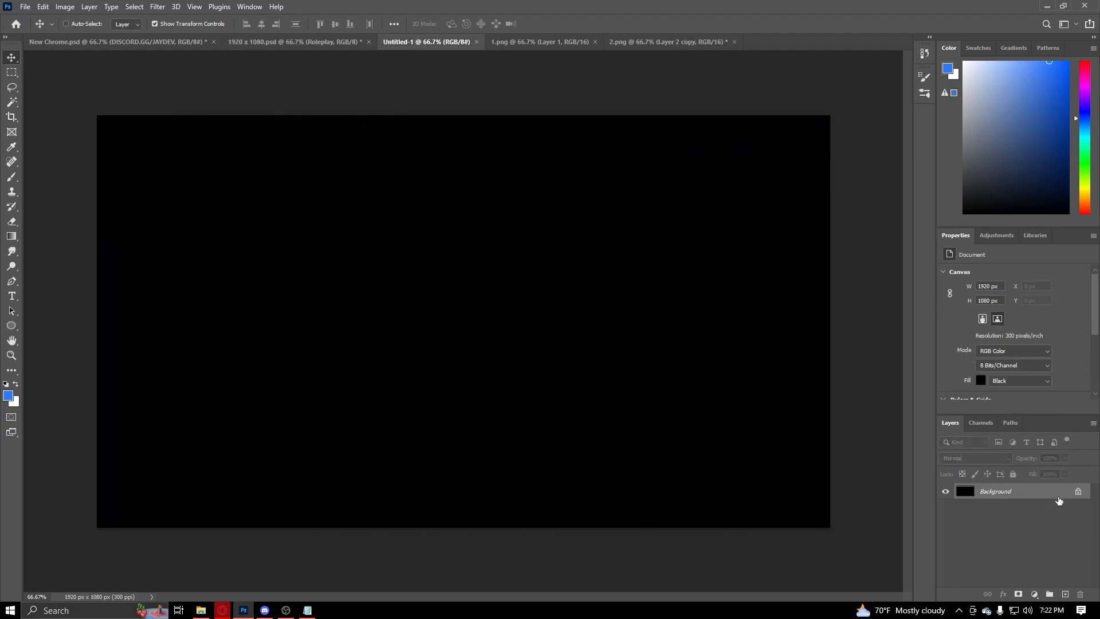
{"action": "left_click", "coordinate": [1078, 491]}
{"action": "key", "text": "ctrl+v"}
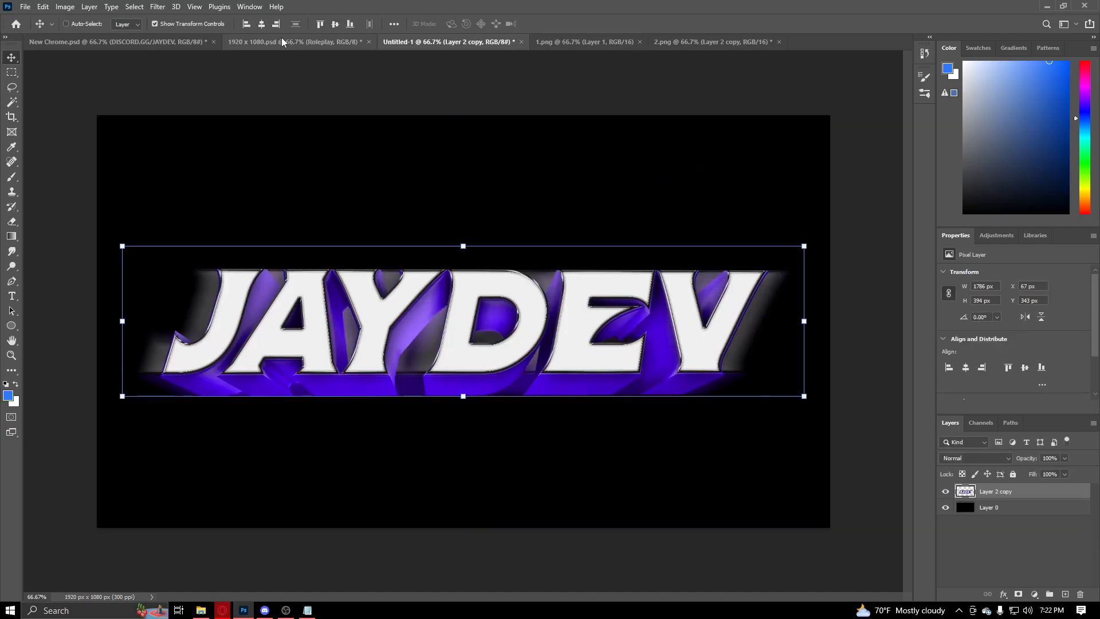
{"action": "left_click_drag", "start_coordinate": [412, 75], "coordinate": [413, 72]}
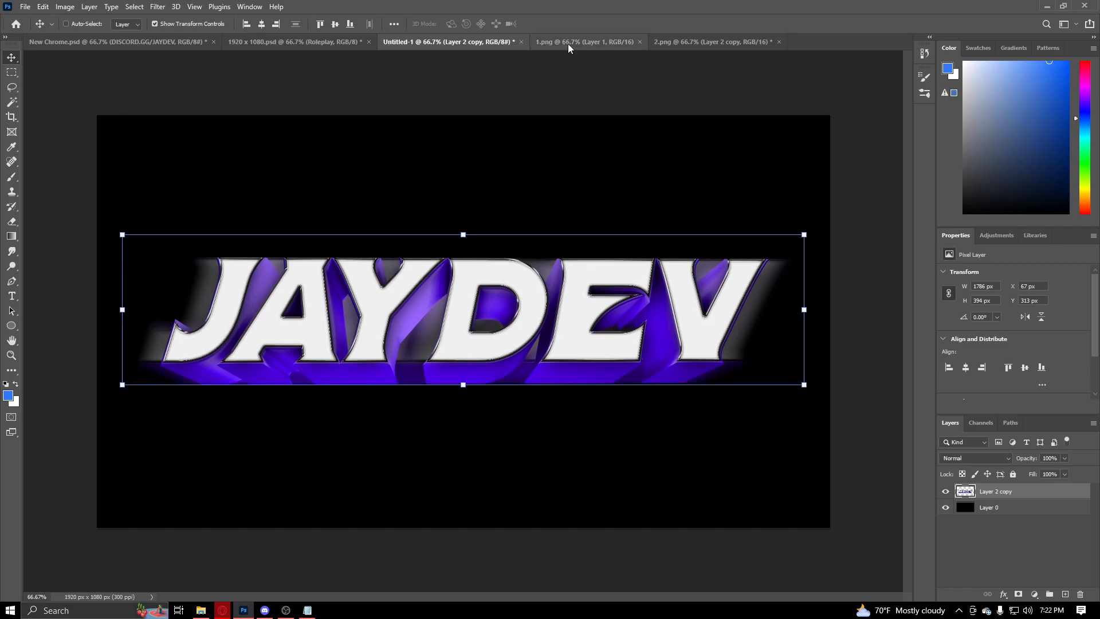
Close the 1.png and 2.png documents, discarding the unsaved changes in 2.png.
{"action": "left_click", "coordinate": [567, 43]}
{"action": "left_click", "coordinate": [640, 42]}
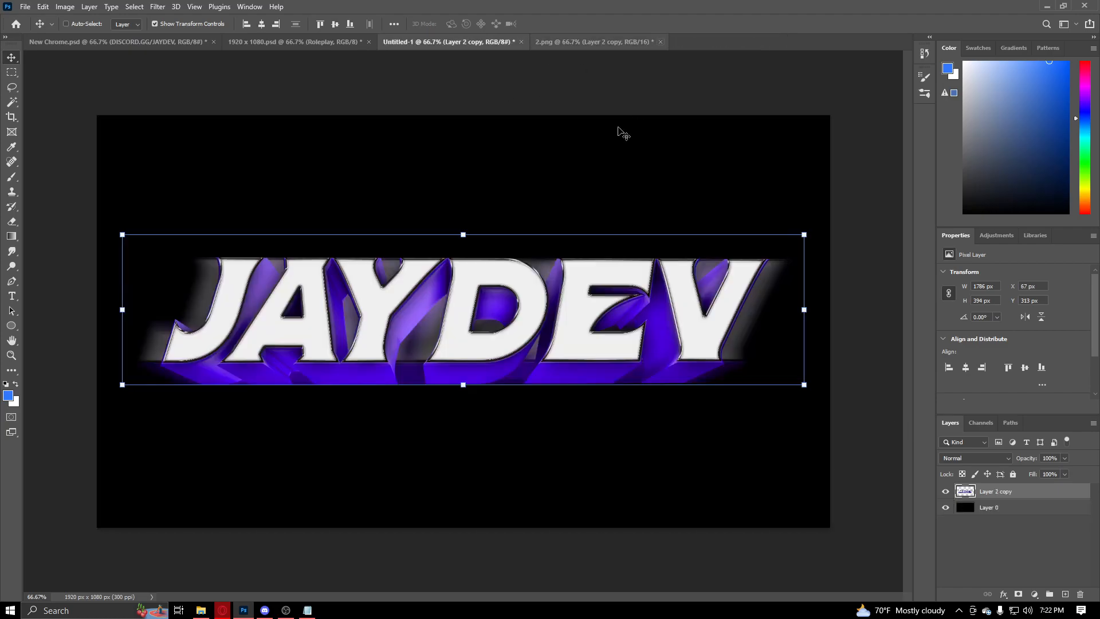
{"action": "left_click", "coordinate": [659, 42]}
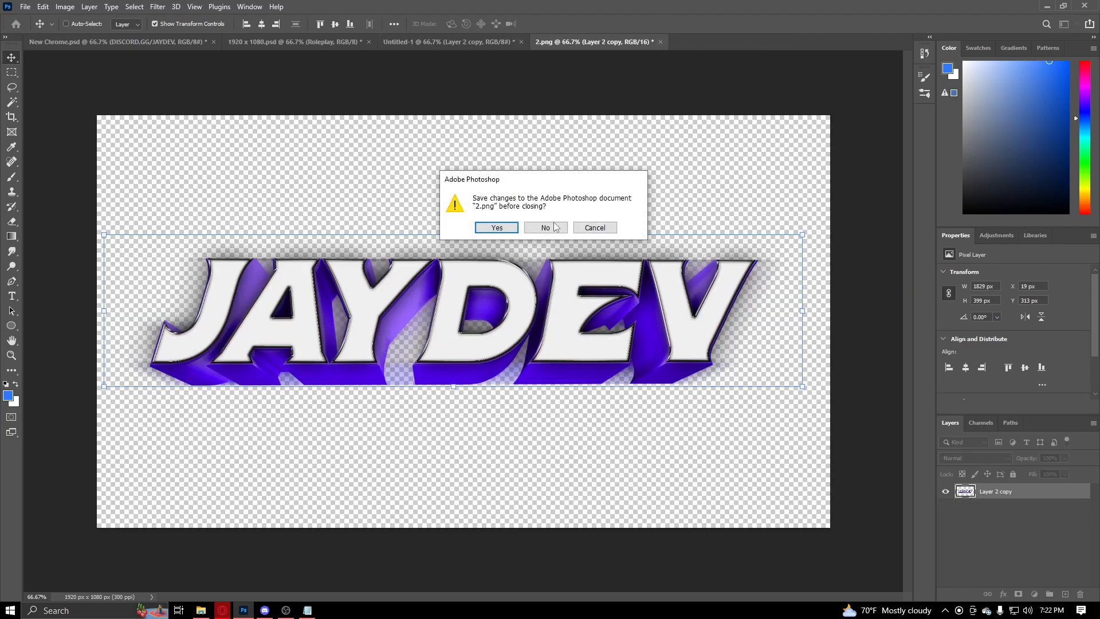
{"action": "left_click", "coordinate": [546, 226]}
Check the JAYDEV text against the black background by hiding and reshowing Layer 2 copy.
{"action": "left_click", "coordinate": [945, 493]}
{"action": "left_click", "coordinate": [968, 528]}
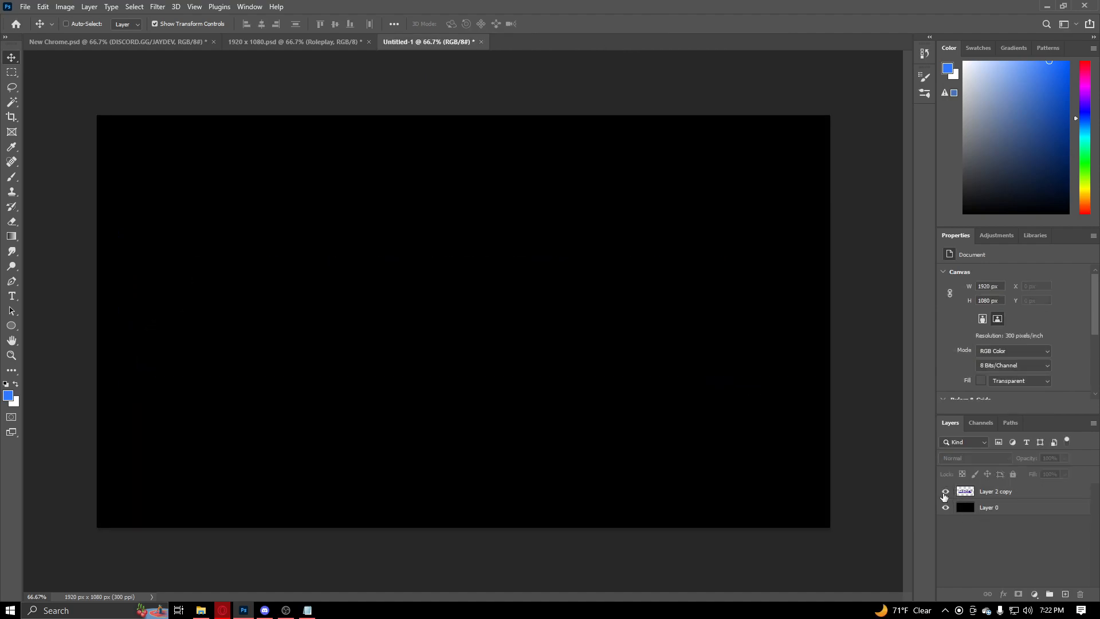
{"action": "left_click", "coordinate": [945, 492]}
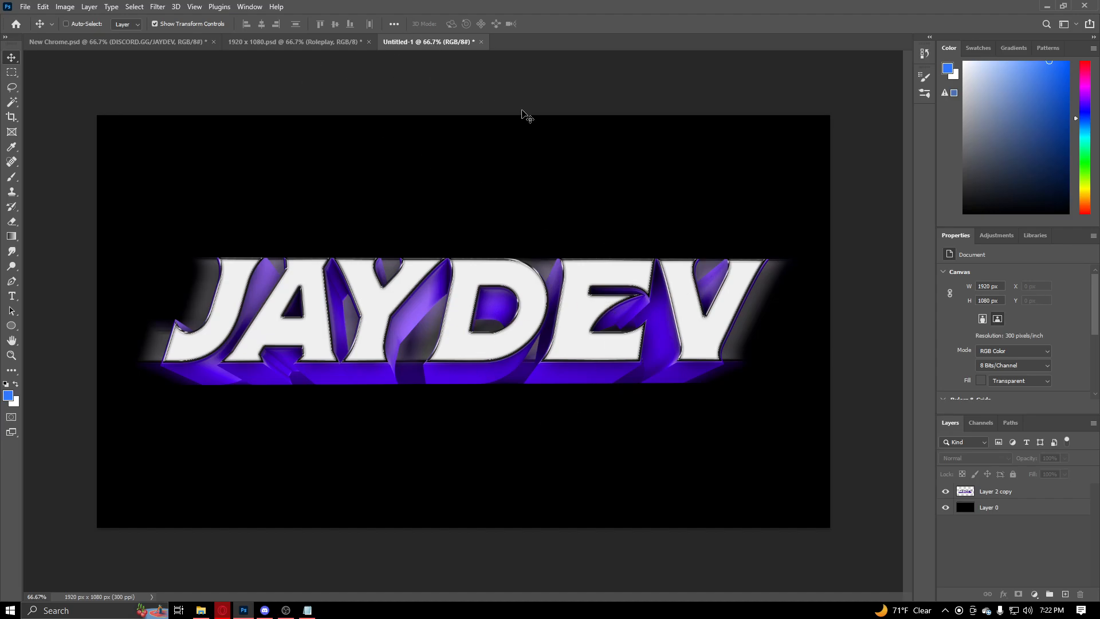
Copy the JayDev RP and Roleplay text layers from 1920 x 1080.psd into the Untitled-1 document, above the JAYDEV lettering layer.
{"action": "left_click", "coordinate": [310, 45]}
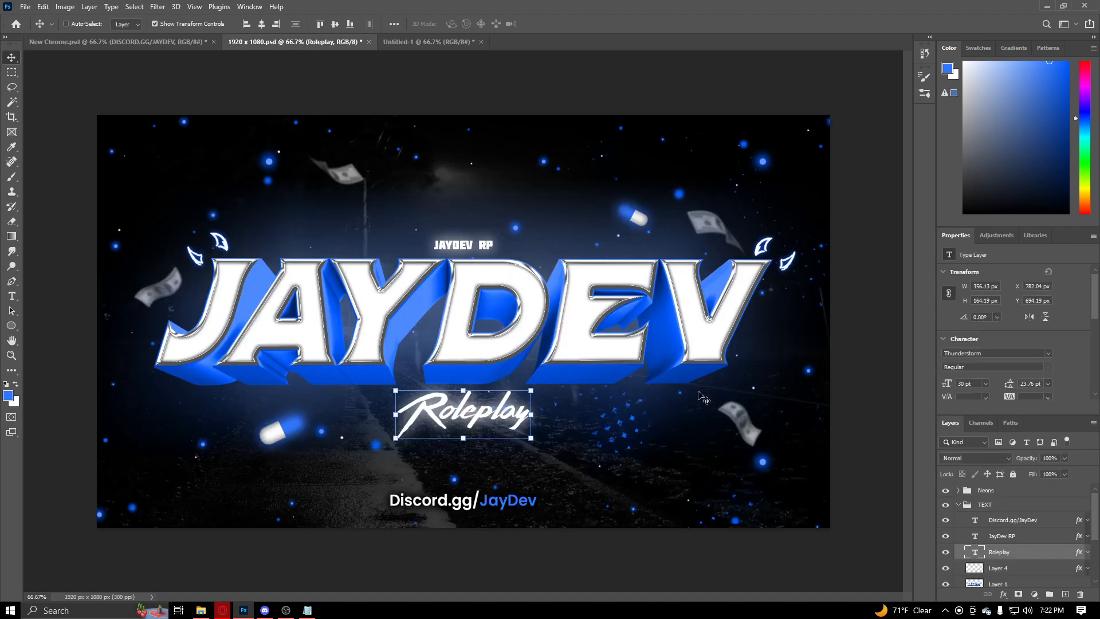
{"action": "left_click", "coordinate": [395, 44]}
{"action": "left_click", "coordinate": [329, 46]}
{"action": "left_click", "coordinate": [1018, 537]}
{"action": "left_click", "coordinate": [1008, 551], "text": "shift"}
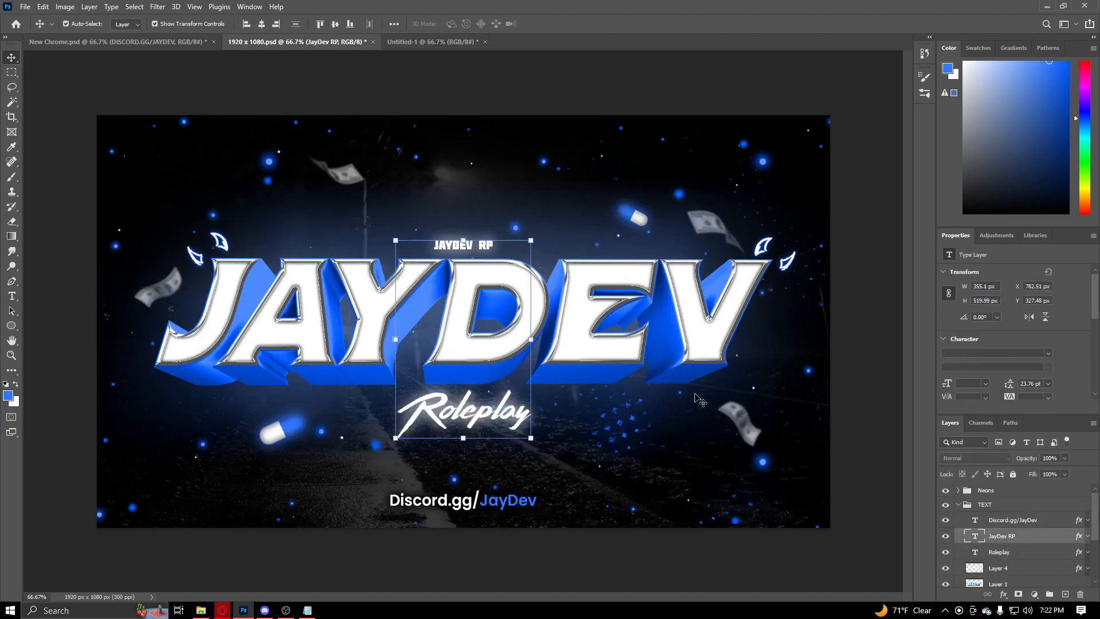
{"action": "left_click_drag", "start_coordinate": [399, 77], "coordinate": [560, 246]}
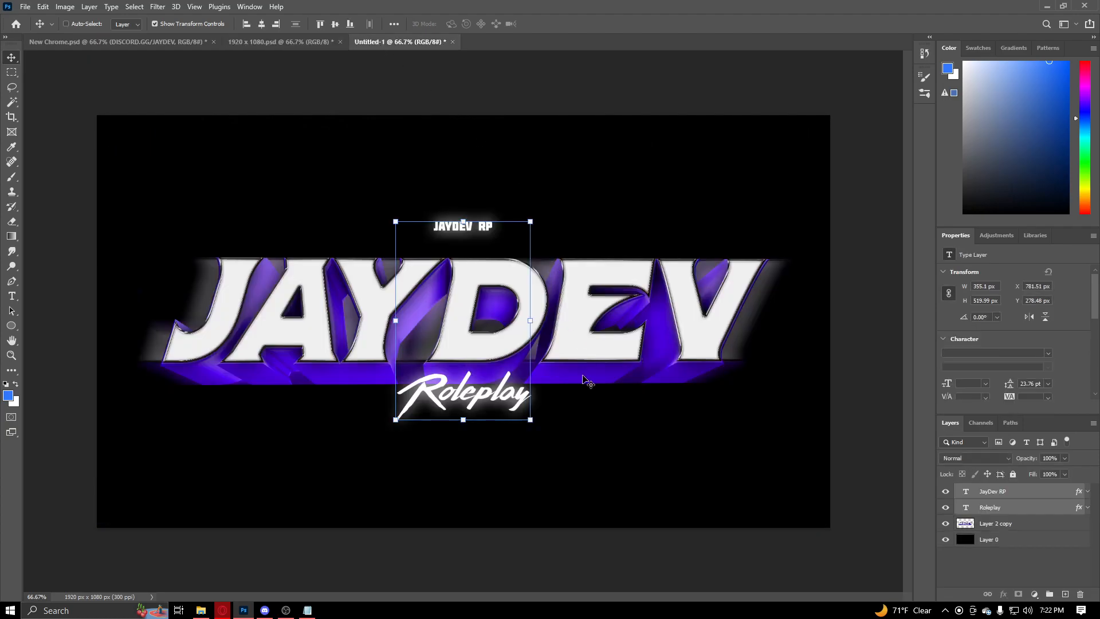
{"action": "left_click", "coordinate": [1008, 564]}
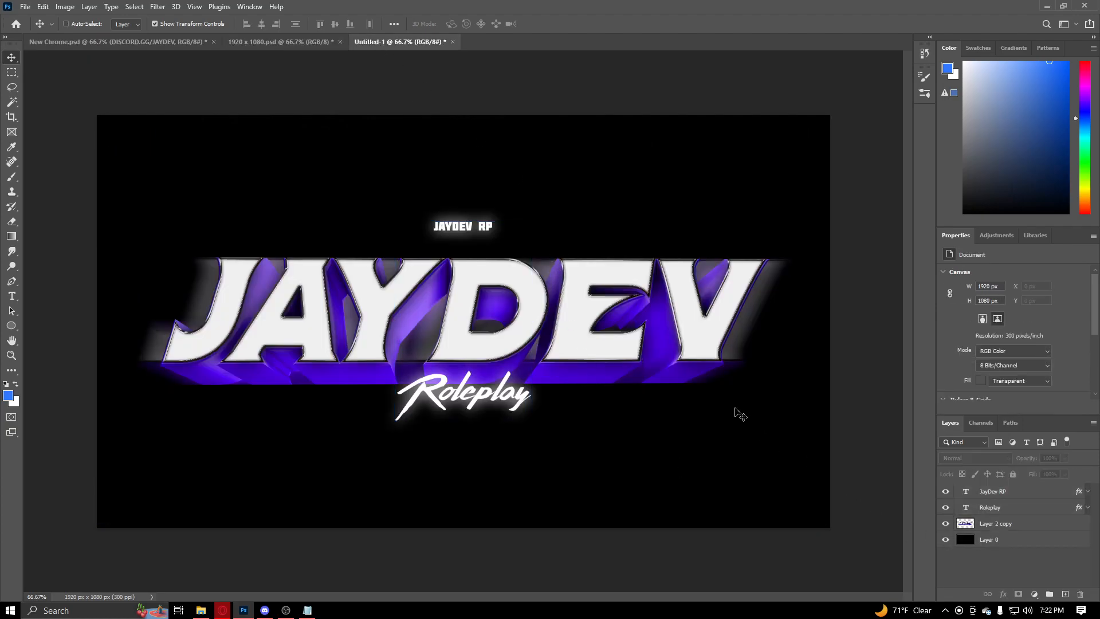
Move the JayDev RP text down 50 px so it sits just above the JAYDEV lettering.
{"action": "left_click", "coordinate": [990, 491]}
{"action": "key", "text": "shift+Down"}
{"action": "key", "text": "shift+Down"}
{"action": "key", "text": "shift+Down"}
{"action": "key", "text": "shift+Down"}
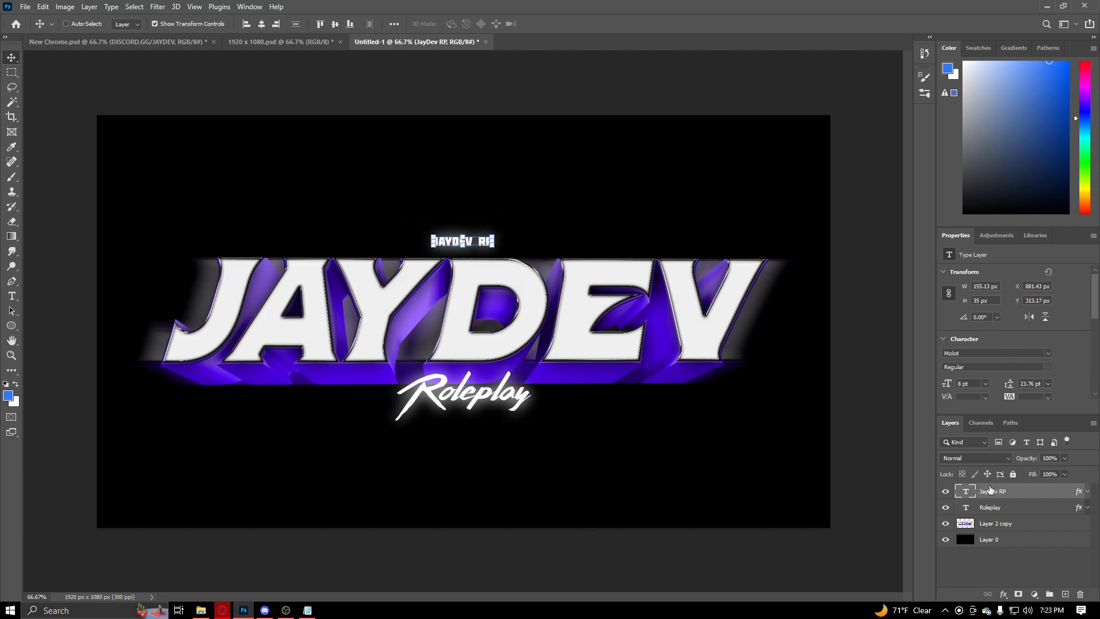
{"action": "key", "text": "shift+Down"}
Move the Roleplay text down 40 px so it sits just below the JAYDEV lettering.
{"action": "left_click", "coordinate": [993, 509]}
{"action": "key", "text": "shift+Down"}
{"action": "key", "text": "shift+Down"}
{"action": "key", "text": "shift+Down"}
{"action": "key", "text": "shift+Down"}
{"action": "left_click", "coordinate": [1009, 557]}
Examine the Roleplay text's font and its Drop Shadow layer style settings.
{"action": "left_click", "coordinate": [990, 493]}
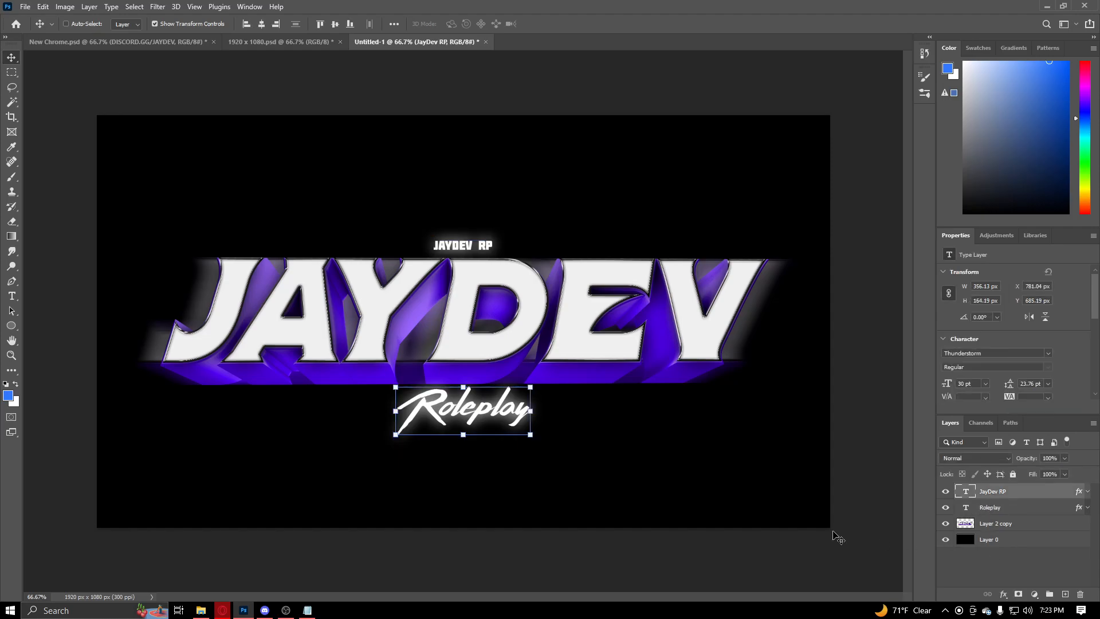
{"action": "double_click", "coordinate": [965, 506]}
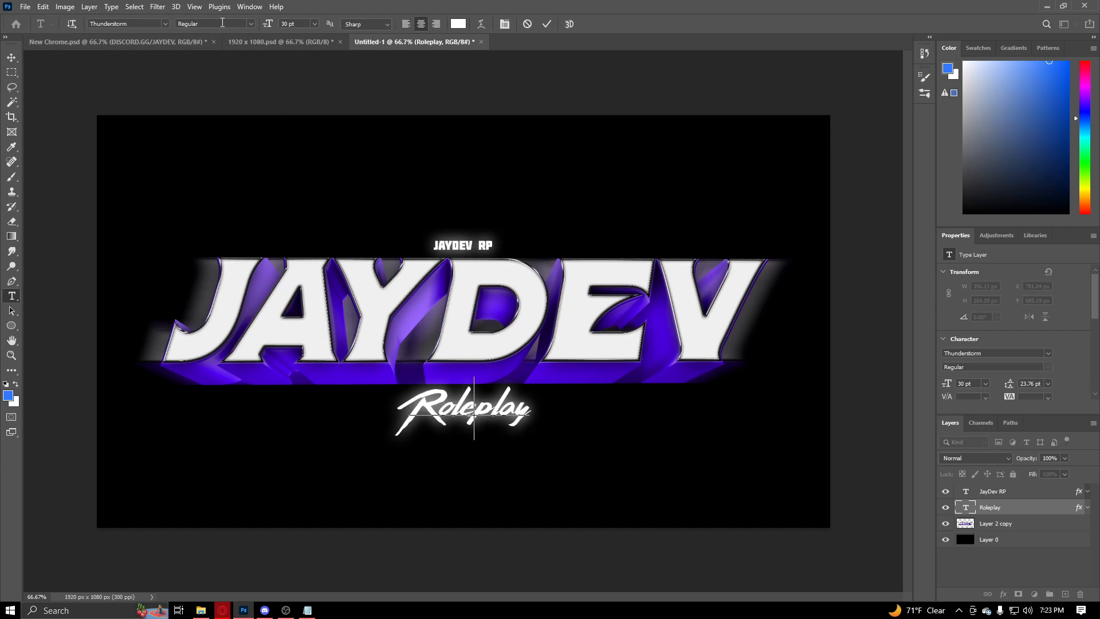
{"action": "left_click", "coordinate": [1010, 569]}
{"action": "double_click", "coordinate": [1029, 508]}
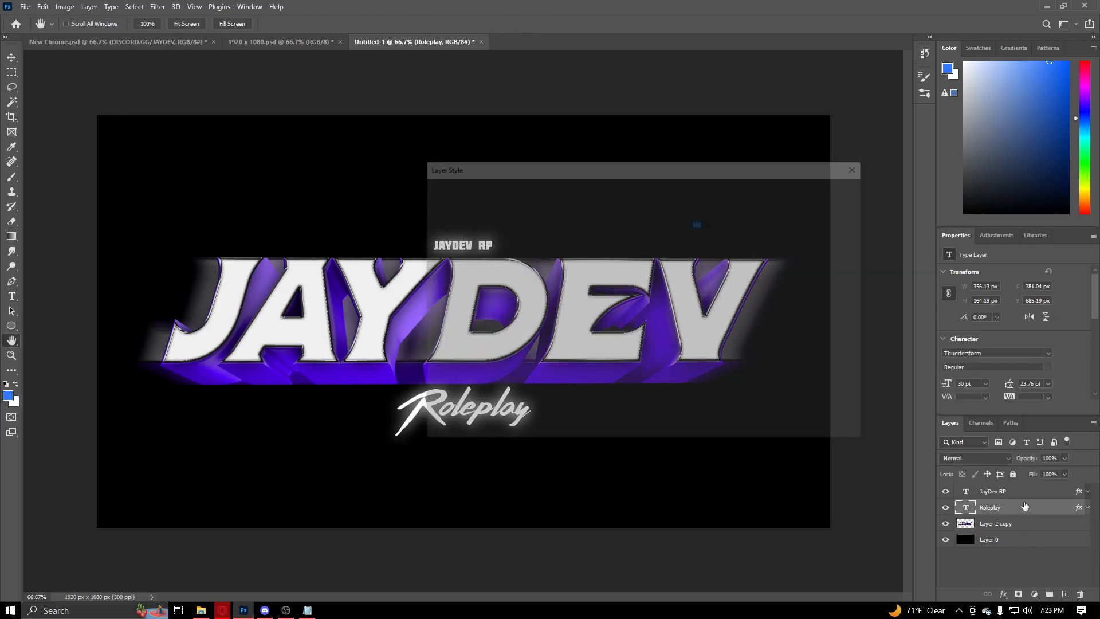
{"action": "left_click_drag", "start_coordinate": [515, 174], "coordinate": [689, 170]}
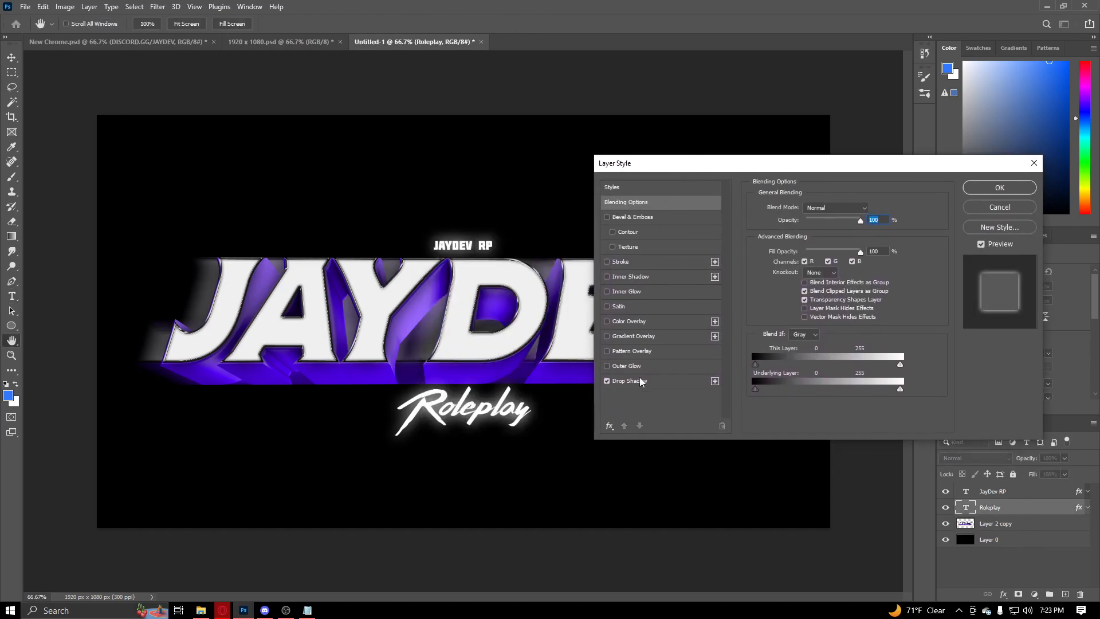
{"action": "left_click", "coordinate": [657, 384]}
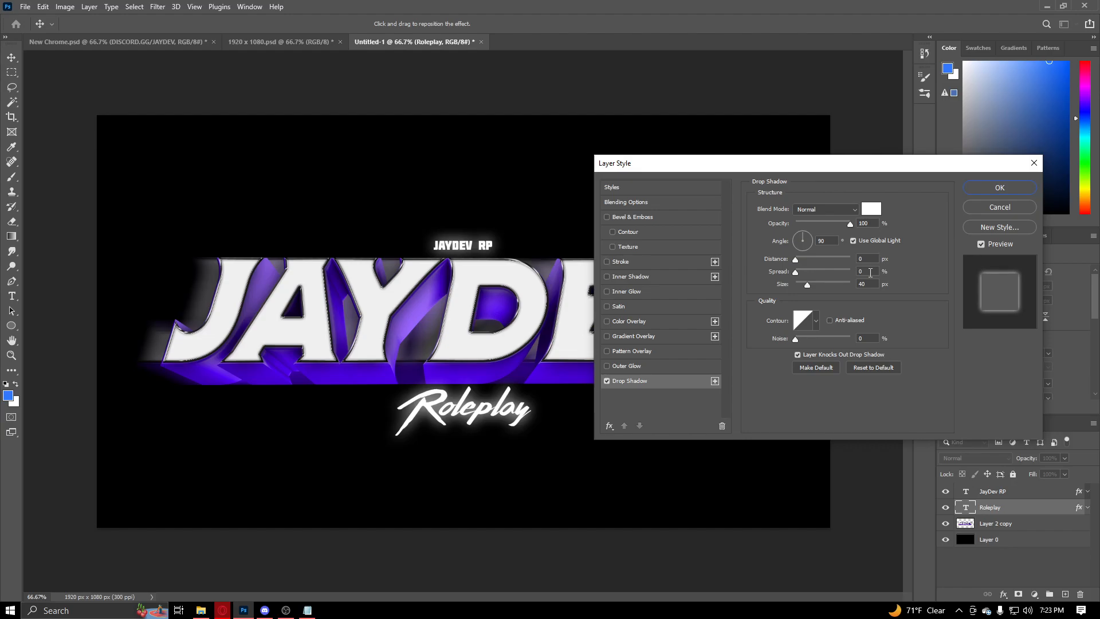
{"action": "left_click", "coordinate": [1014, 187]}
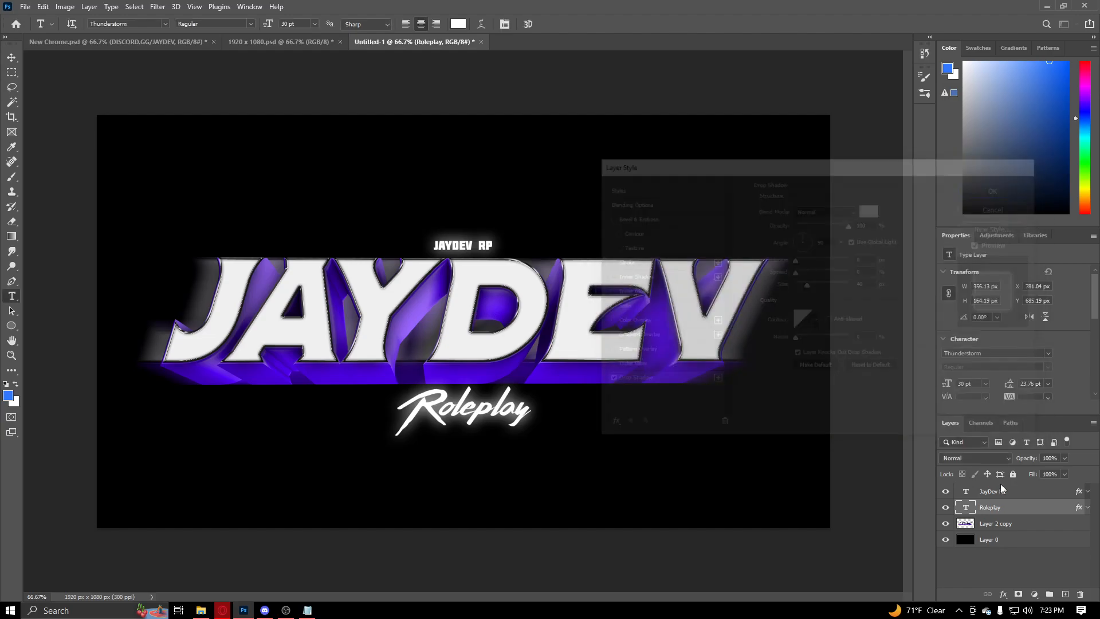
Examine the JayDev RP text's Drop Shadow layer style settings and its font.
{"action": "left_click", "coordinate": [1030, 496]}
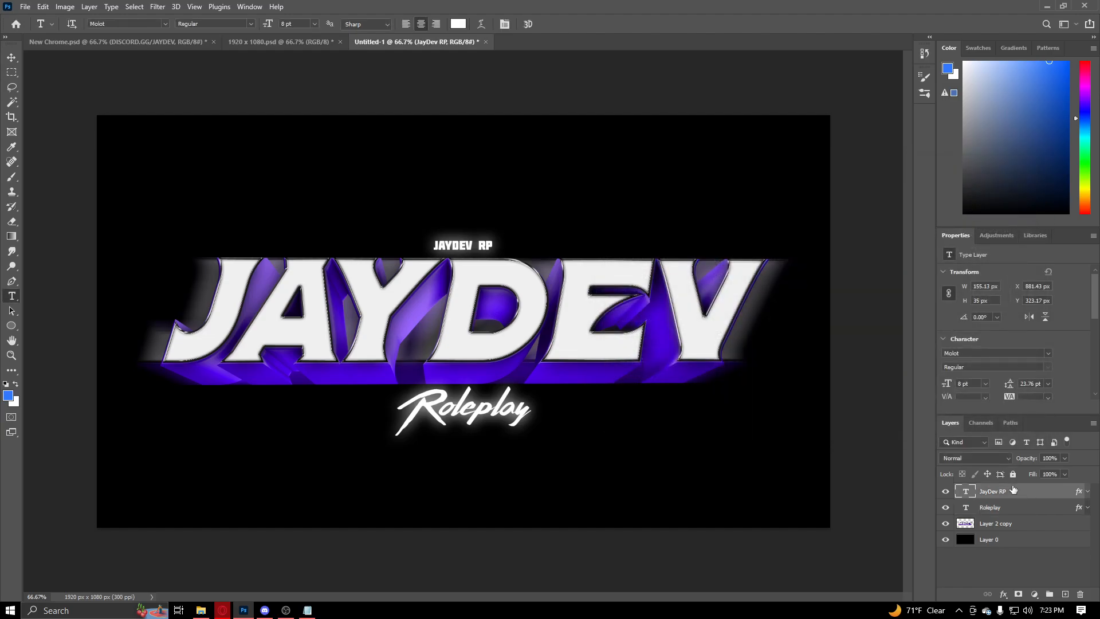
{"action": "double_click", "coordinate": [1021, 493]}
{"action": "left_click", "coordinate": [651, 383]}
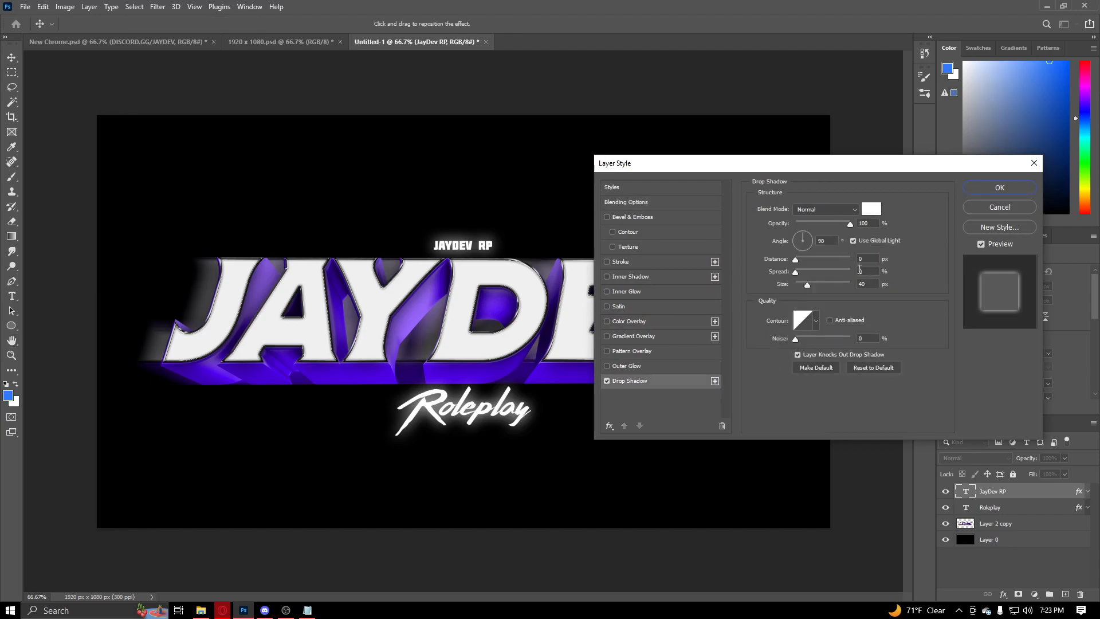
{"action": "left_click", "coordinate": [1031, 164]}
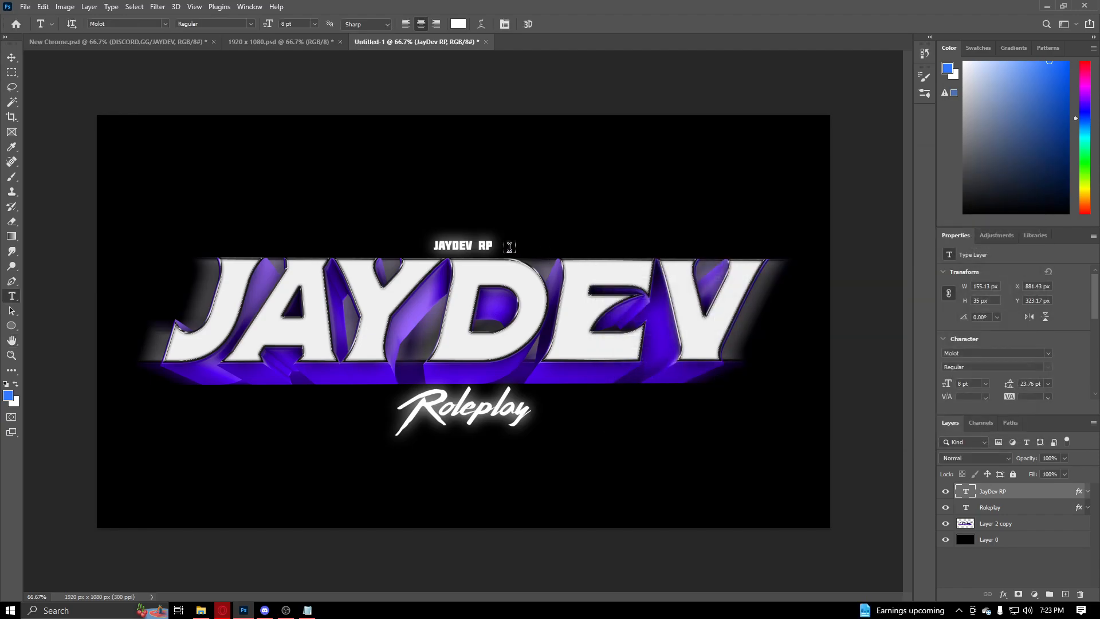
{"action": "left_click", "coordinate": [488, 245]}
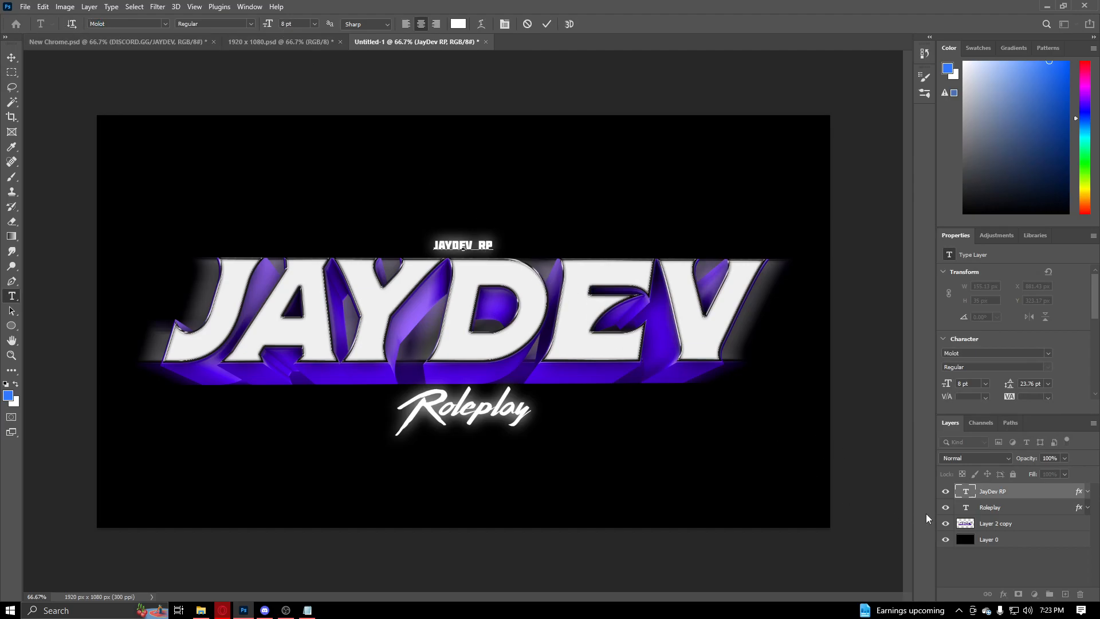
{"action": "left_click", "coordinate": [1019, 574]}
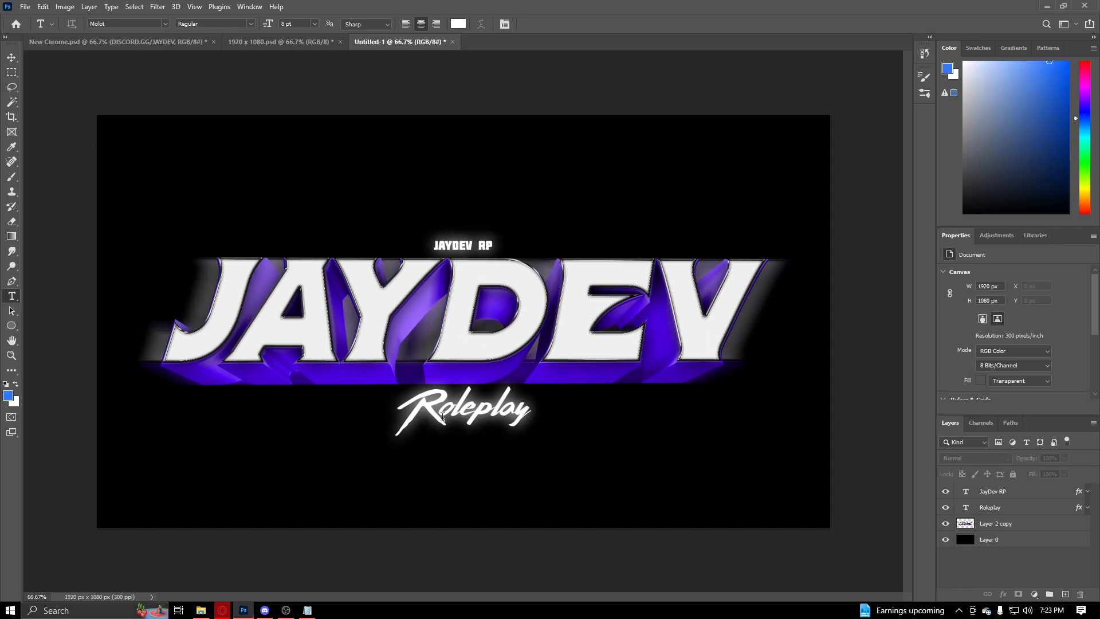
Group the JayDev RP, Roleplay and Layer 2 copy layers and name the group TEXT.
{"action": "left_click", "coordinate": [1002, 519]}
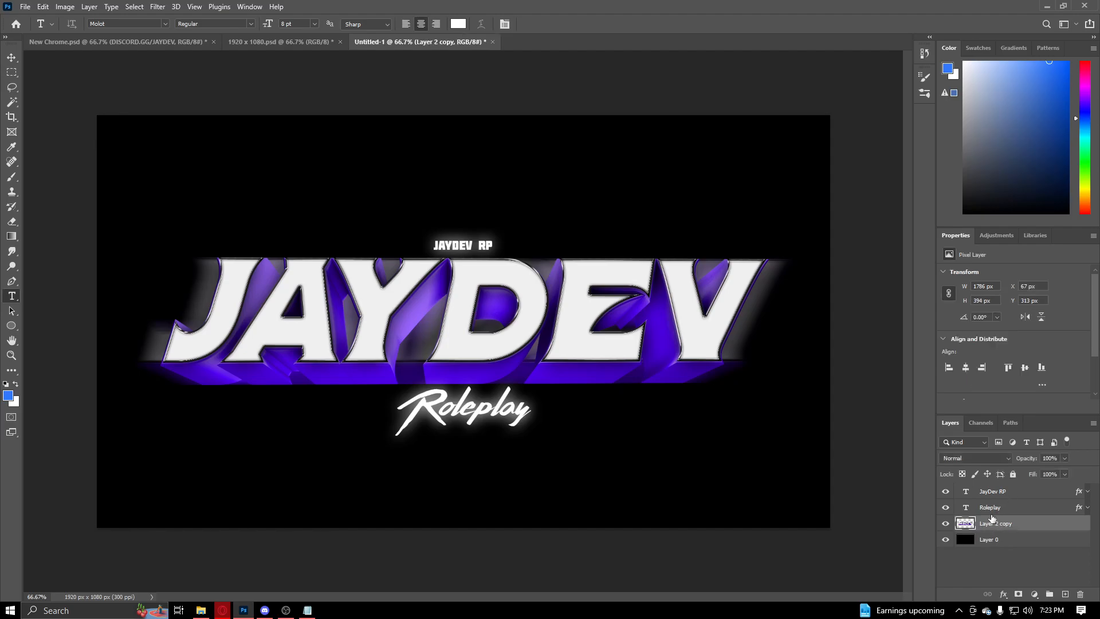
{"action": "left_click", "coordinate": [989, 494], "text": "shift"}
{"action": "right_click", "coordinate": [997, 494]}
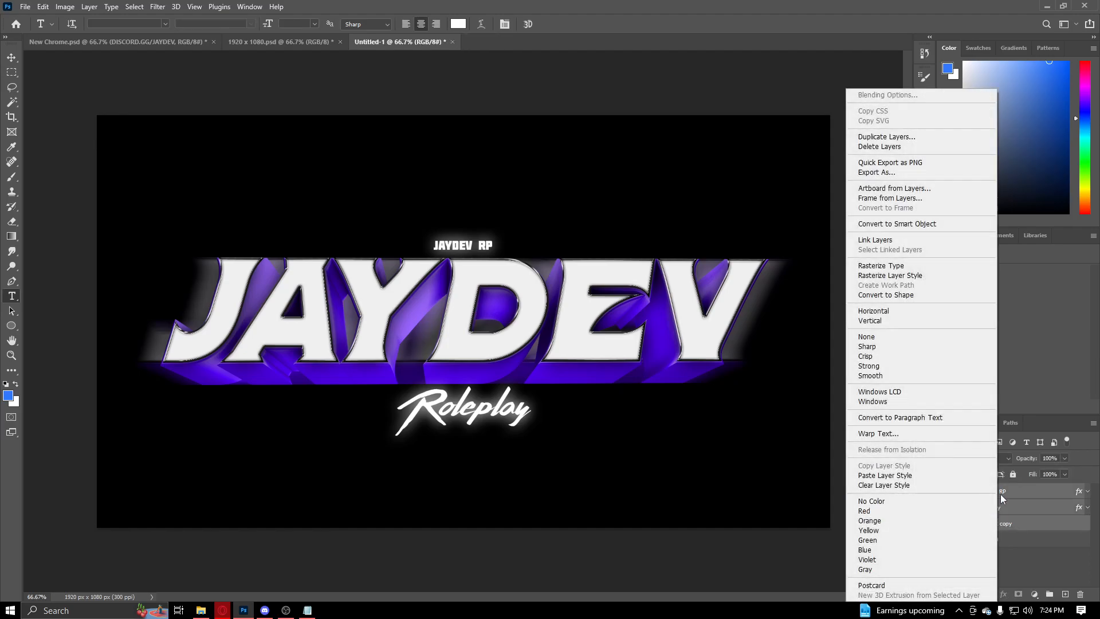
{"action": "left_click", "coordinate": [1047, 592]}
{"action": "left_click", "coordinate": [1047, 594]}
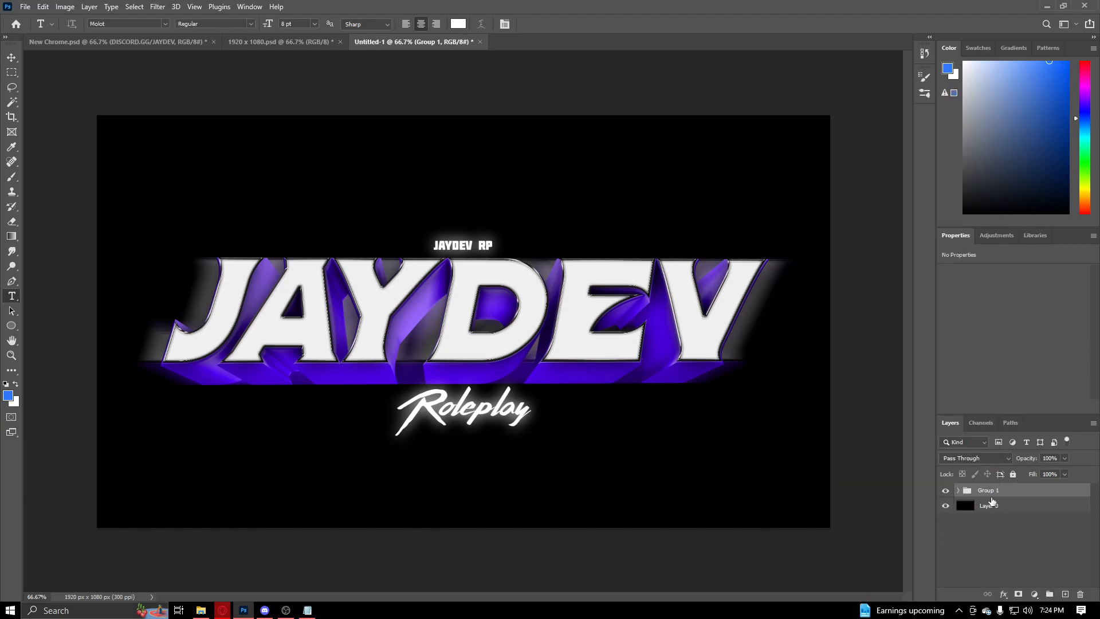
{"action": "type", "text": "TEXT"}
{"action": "left_click", "coordinate": [1038, 524]}
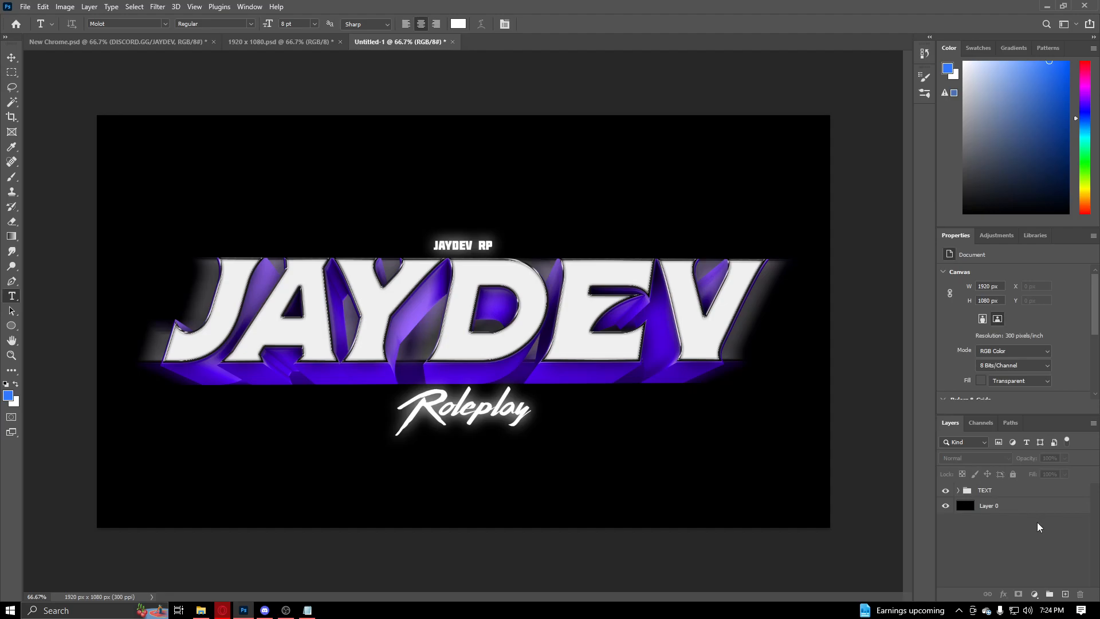
Hide the Neons, TEXT, BACKGROUND and Money groups in 1920 x 1080.psd to view its night street photo alone.
{"action": "left_click", "coordinate": [254, 44]}
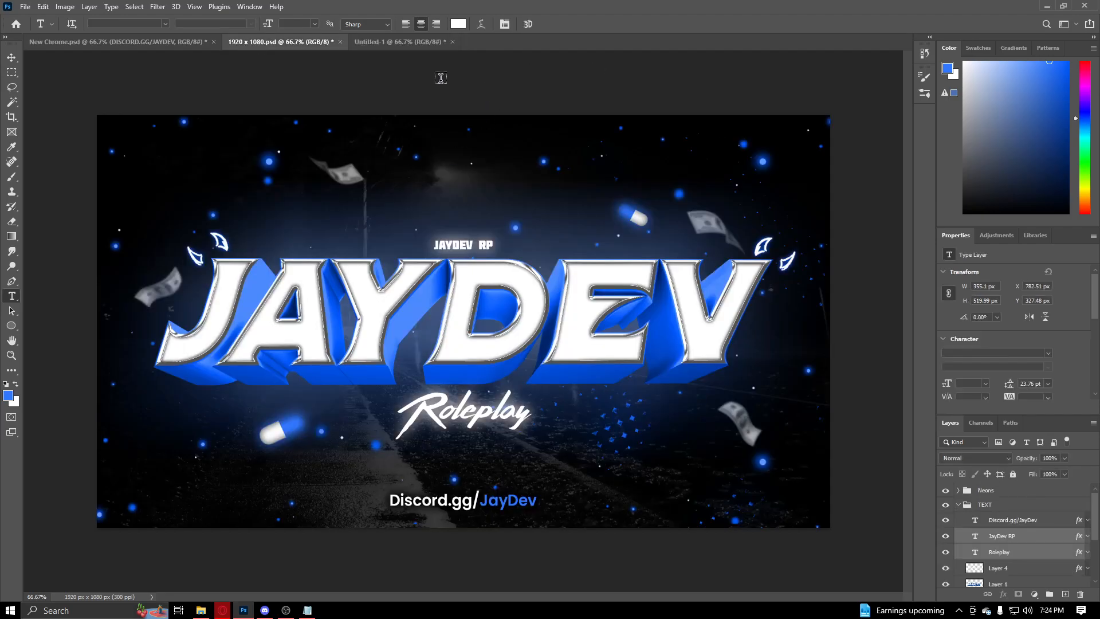
{"action": "left_click", "coordinate": [958, 506]}
{"action": "left_click_drag", "start_coordinate": [945, 520], "coordinate": [945, 490]}
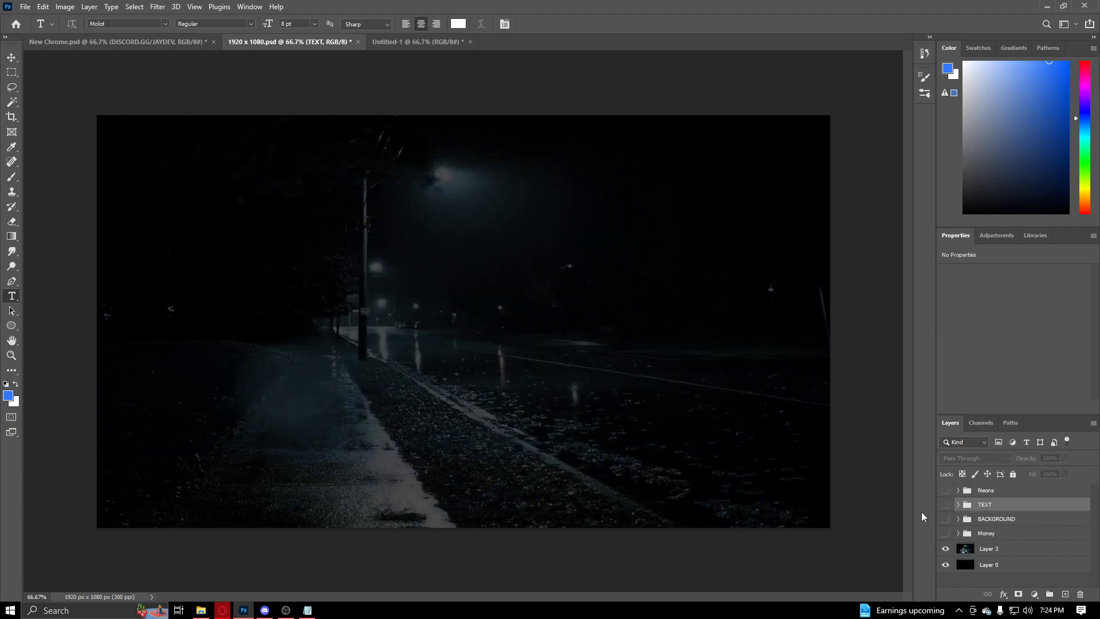
Switch to the Opera GX browser and search Google Images for "rainy night background".
{"action": "left_click", "coordinate": [223, 607]}
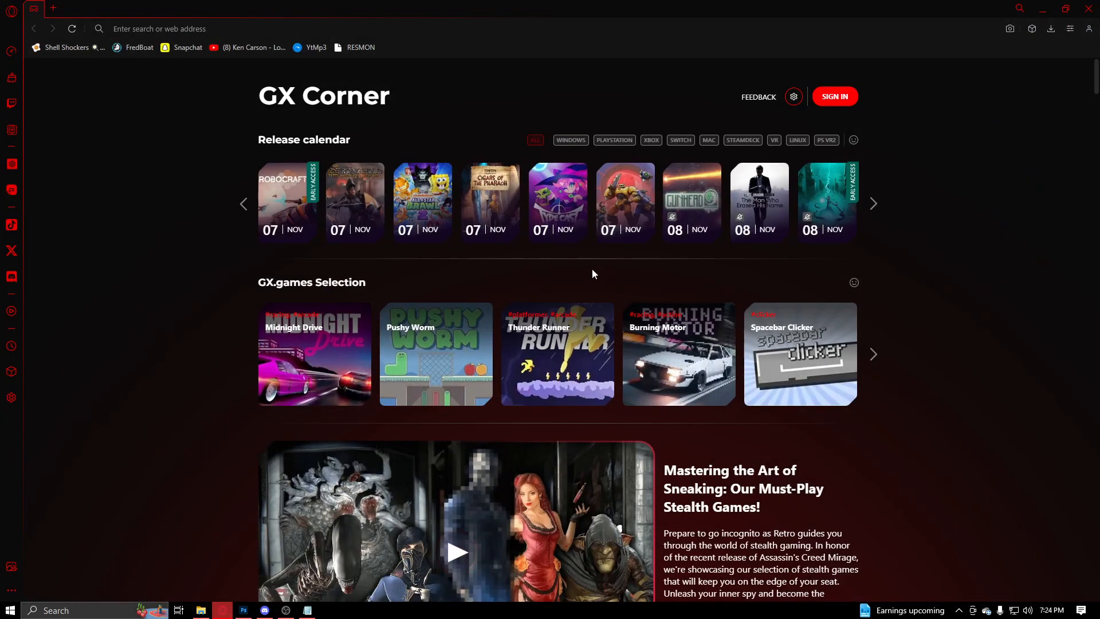
{"action": "key", "text": "ctrl+t"}
{"action": "type", "text": "rainy"}
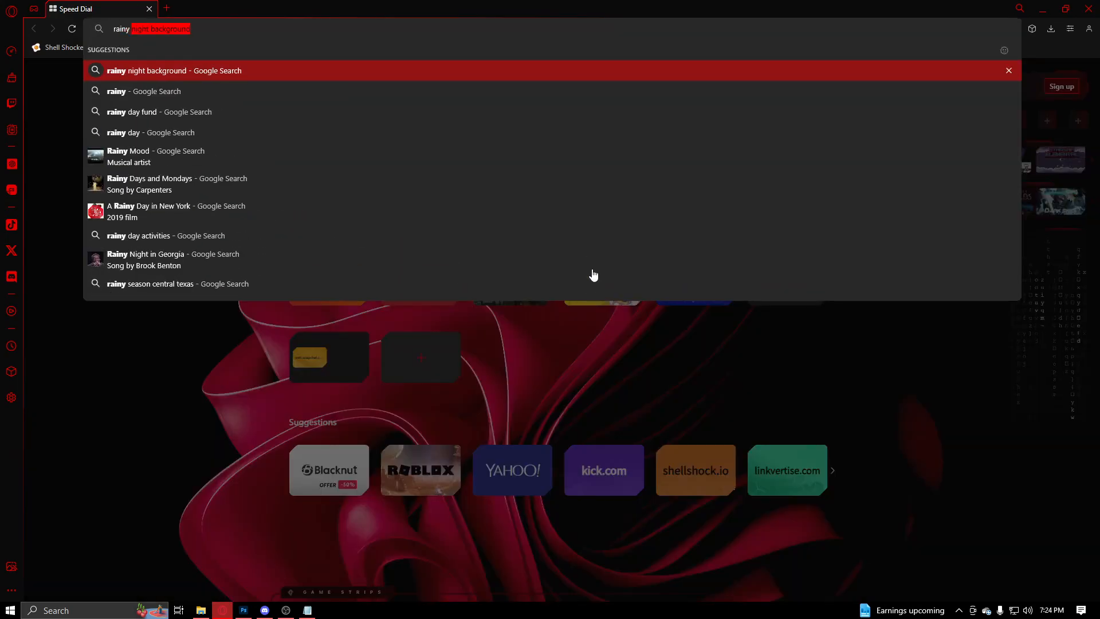
{"action": "key", "text": "Return"}
{"action": "left_click", "coordinate": [211, 126]}
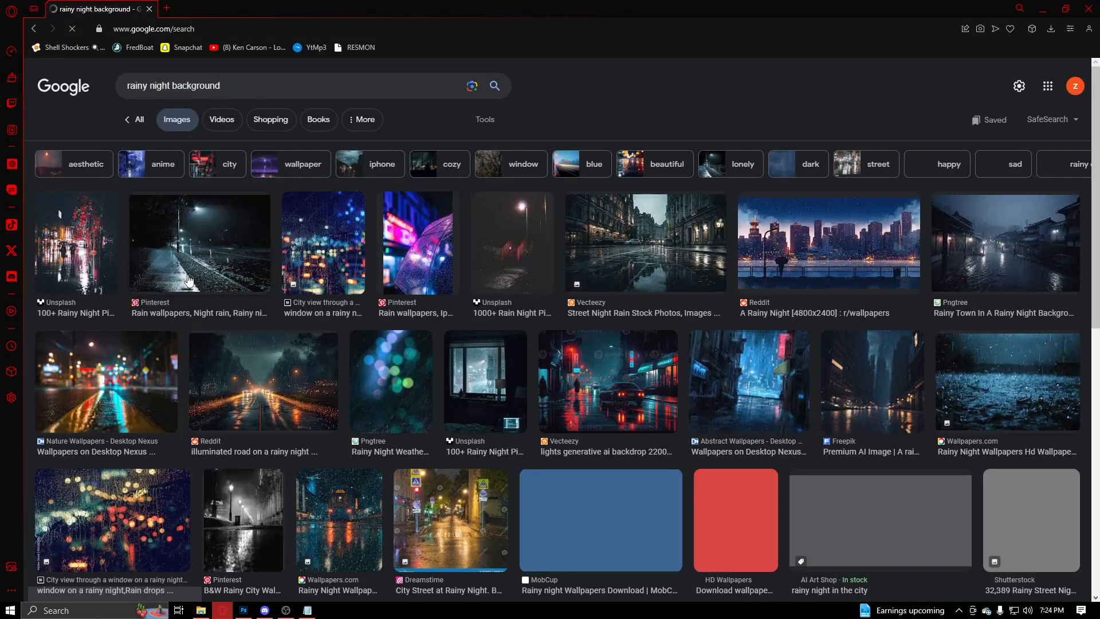
Examine candidate images among the first rainy night results, comparing the street, illuminated road, rainy town and rainfall pictures.
{"action": "left_click", "coordinate": [189, 281]}
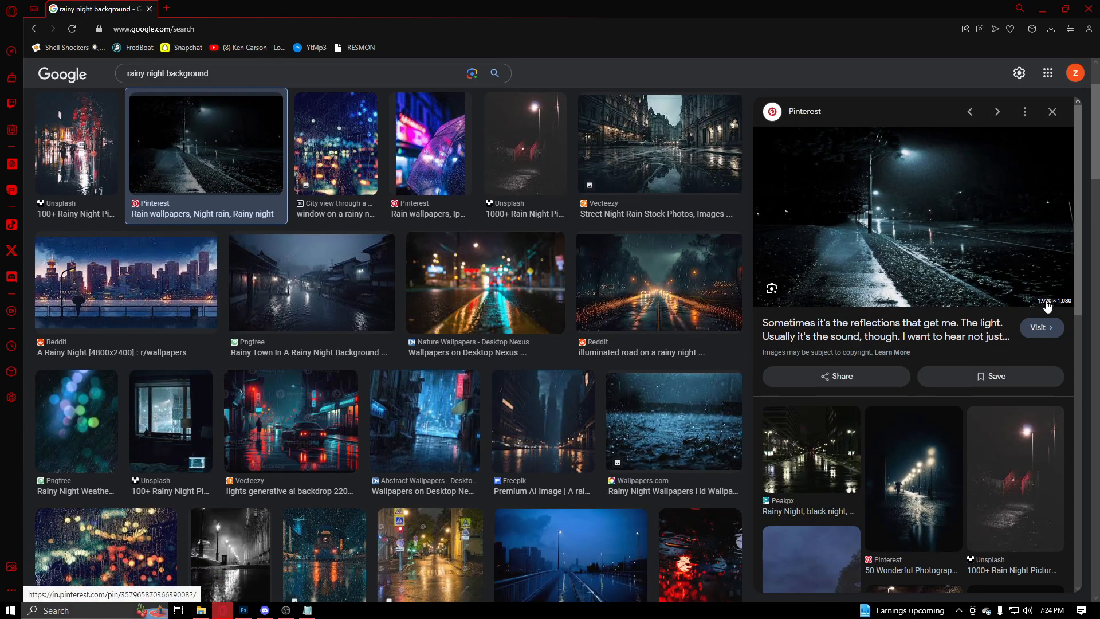
{"action": "left_click", "coordinate": [658, 161]}
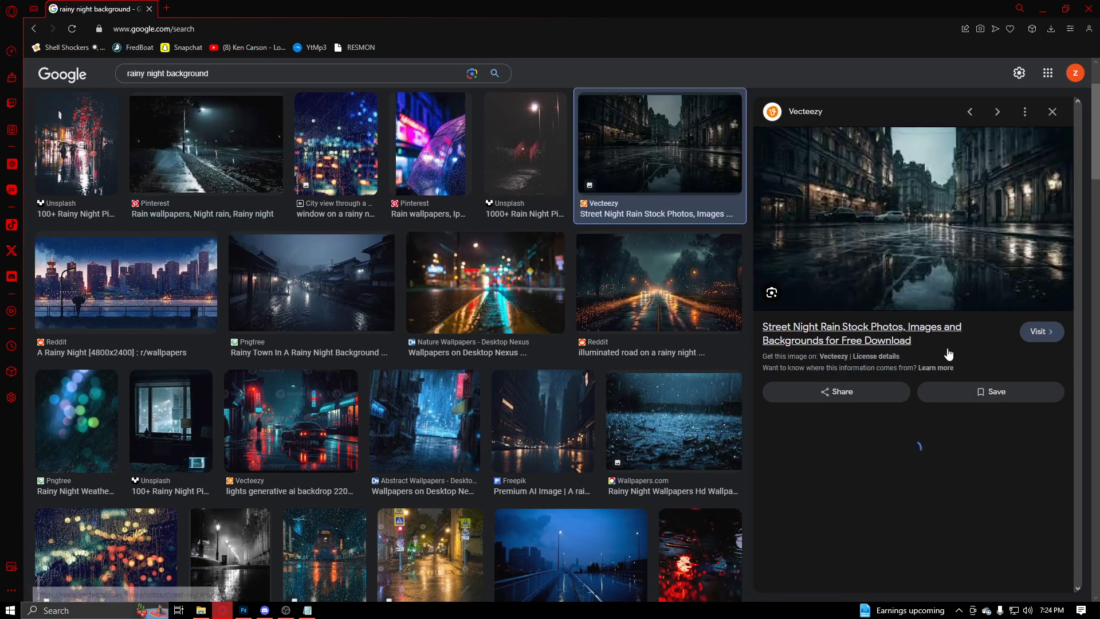
{"action": "left_click", "coordinate": [539, 189]}
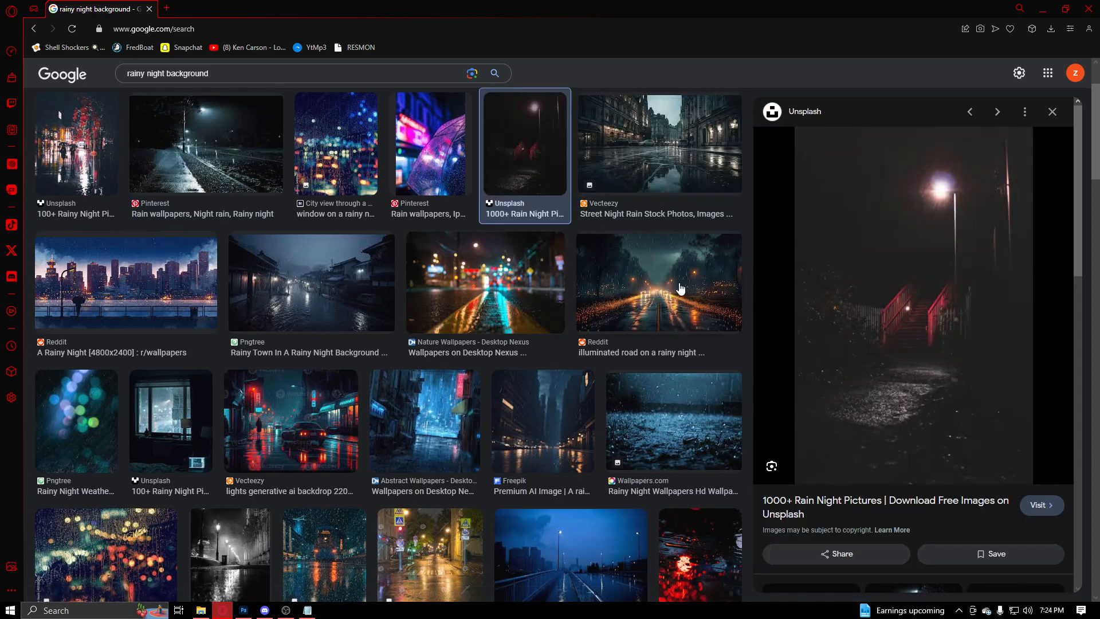
{"action": "left_click", "coordinate": [636, 295]}
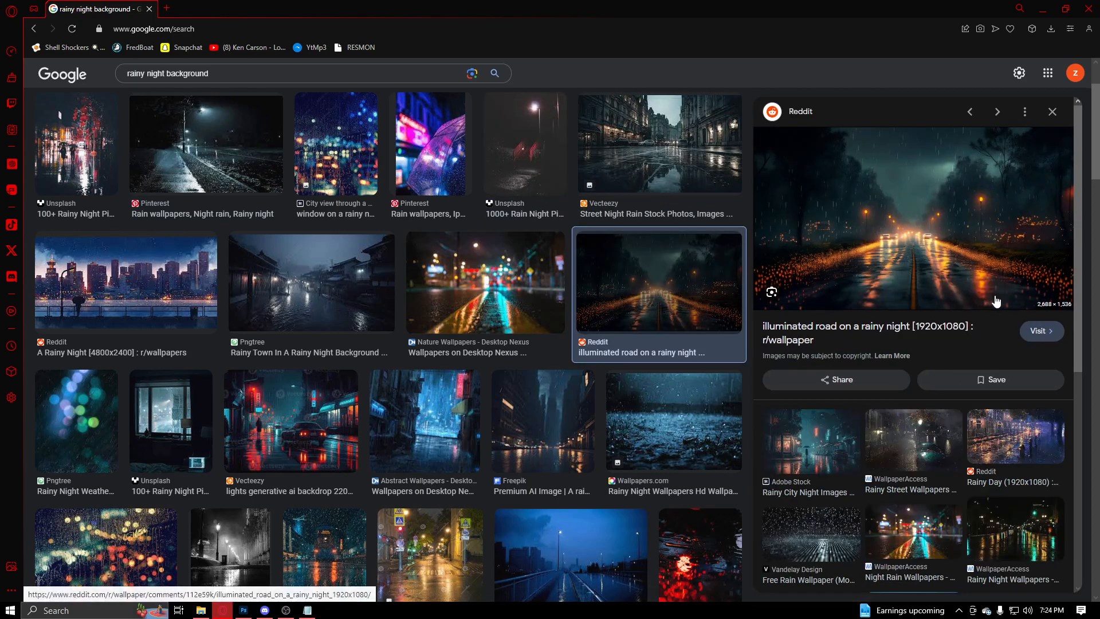
{"action": "key", "text": "Left"}
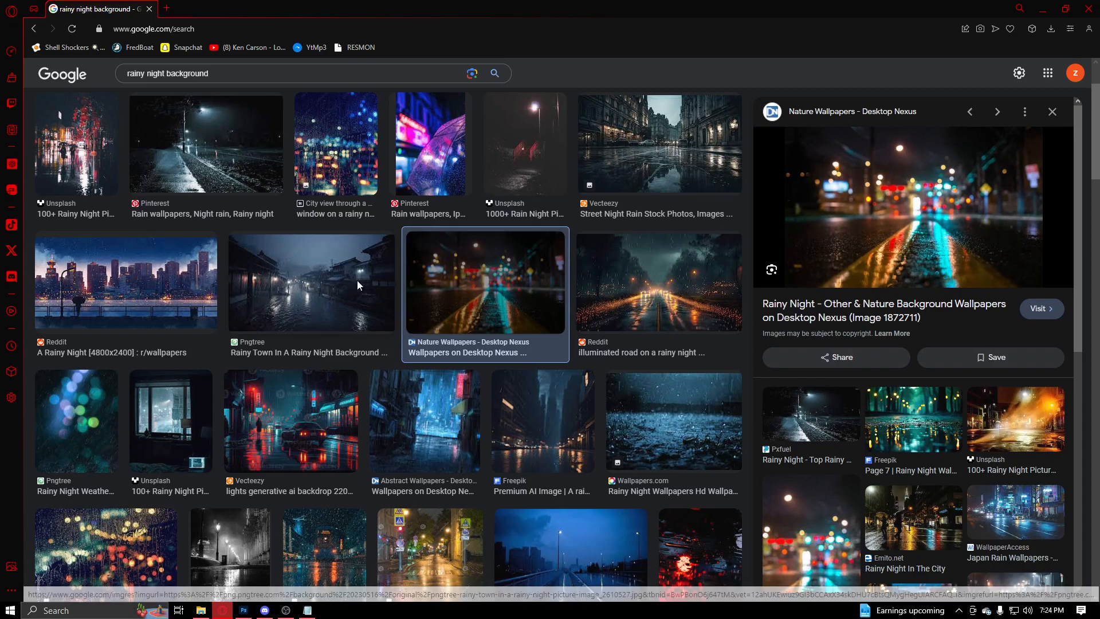
{"action": "key", "text": "Left"}
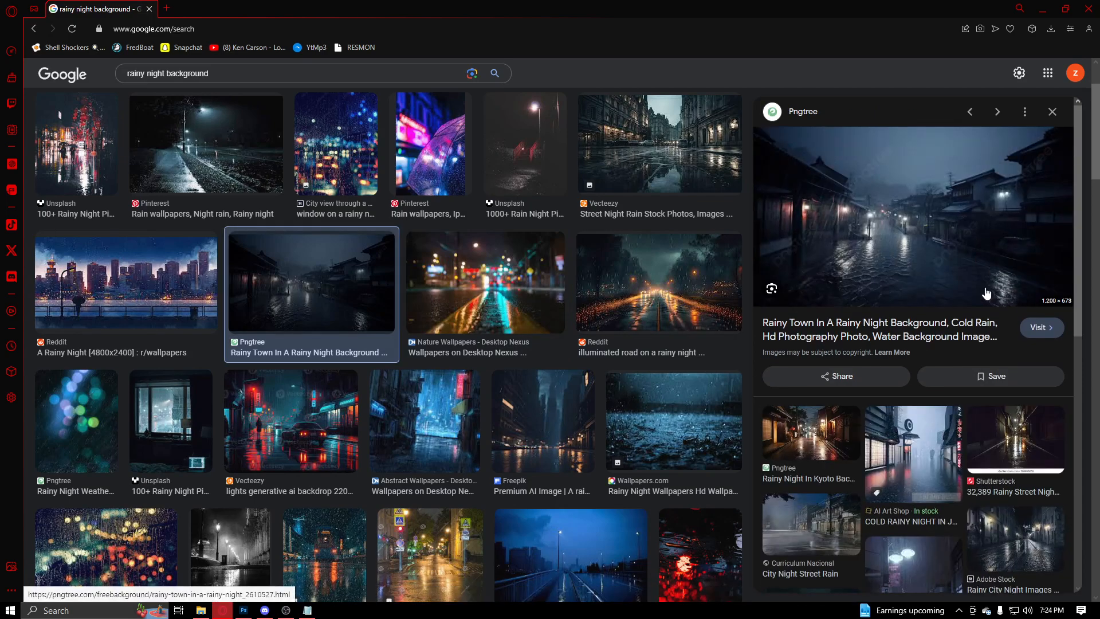
{"action": "left_click", "coordinate": [689, 430]}
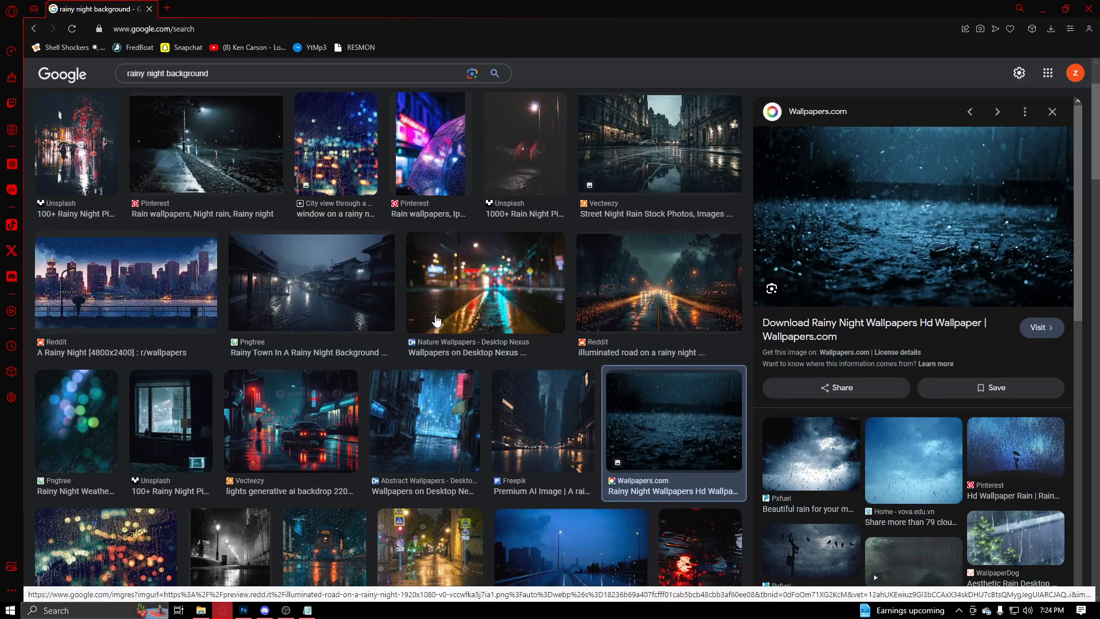
{"action": "left_click", "coordinate": [351, 309]}
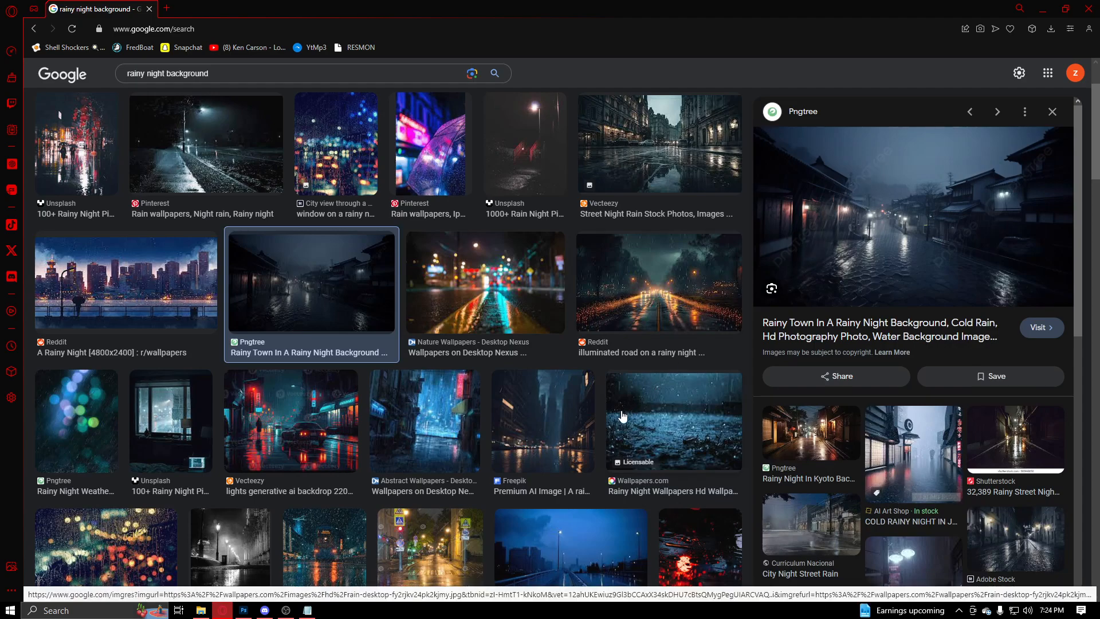
Examine further rainy night results, including the forest house, 123RF street, purple storm, DeviantArt street and foggy road images.
{"action": "scroll", "coordinate": [240, 343], "scroll_direction": "down", "scroll_amount": 5}
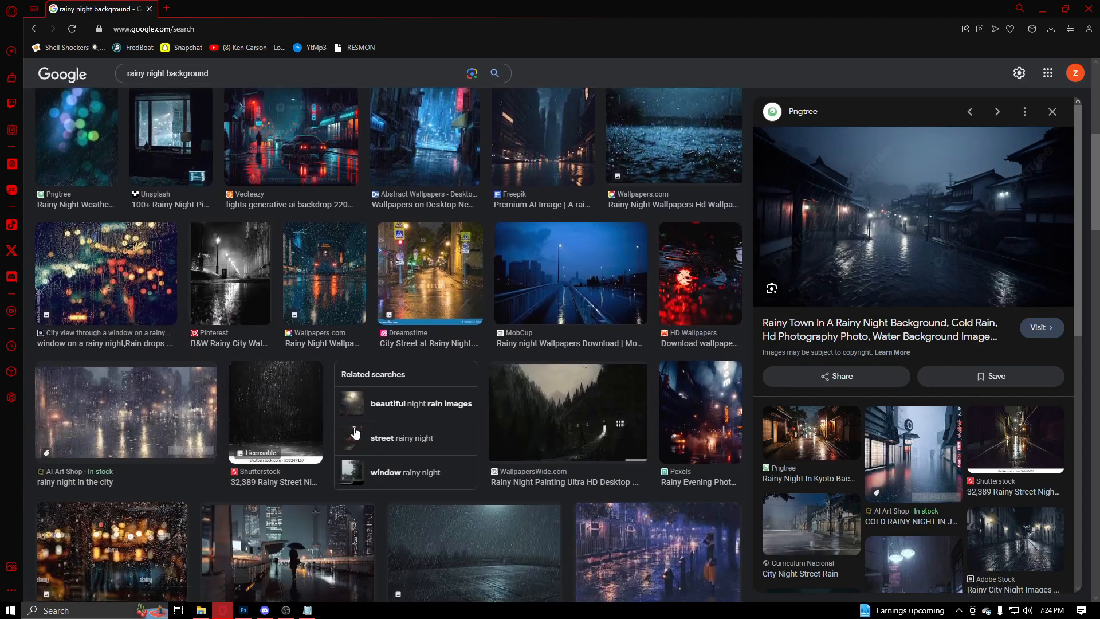
{"action": "left_click", "coordinate": [573, 421]}
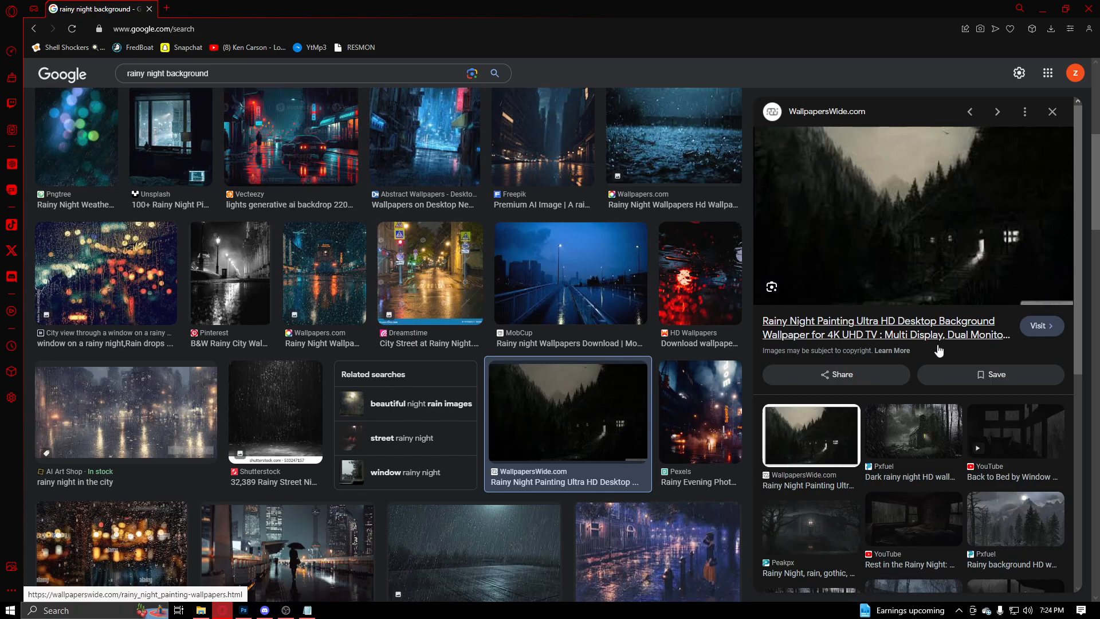
{"action": "scroll", "coordinate": [293, 387], "scroll_direction": "down", "scroll_amount": 4}
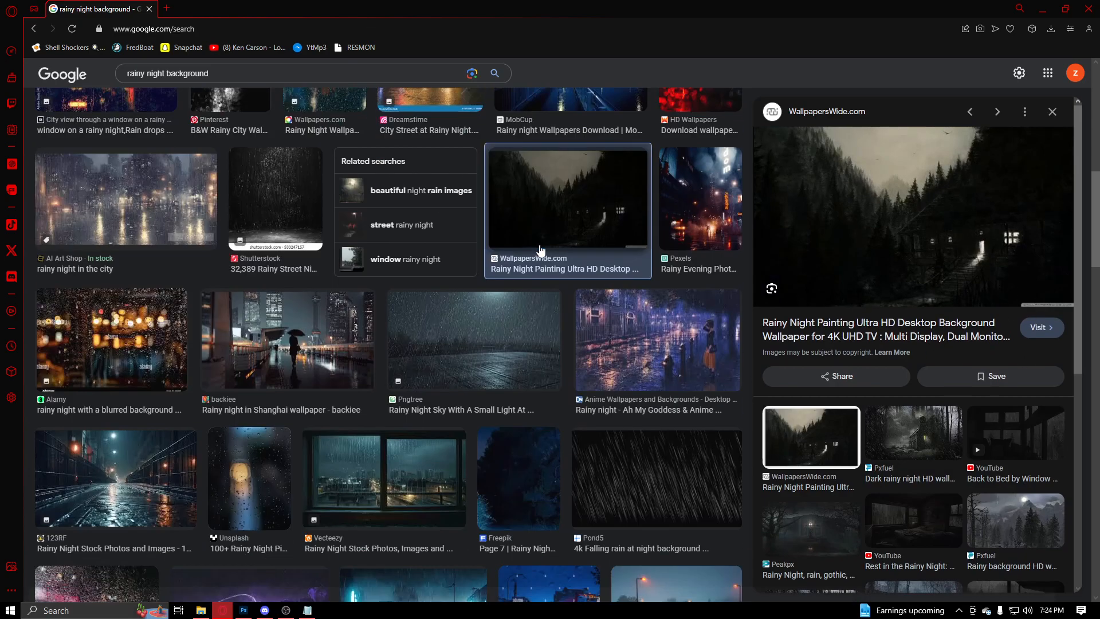
{"action": "scroll", "coordinate": [293, 388], "scroll_direction": "up", "scroll_amount": 1}
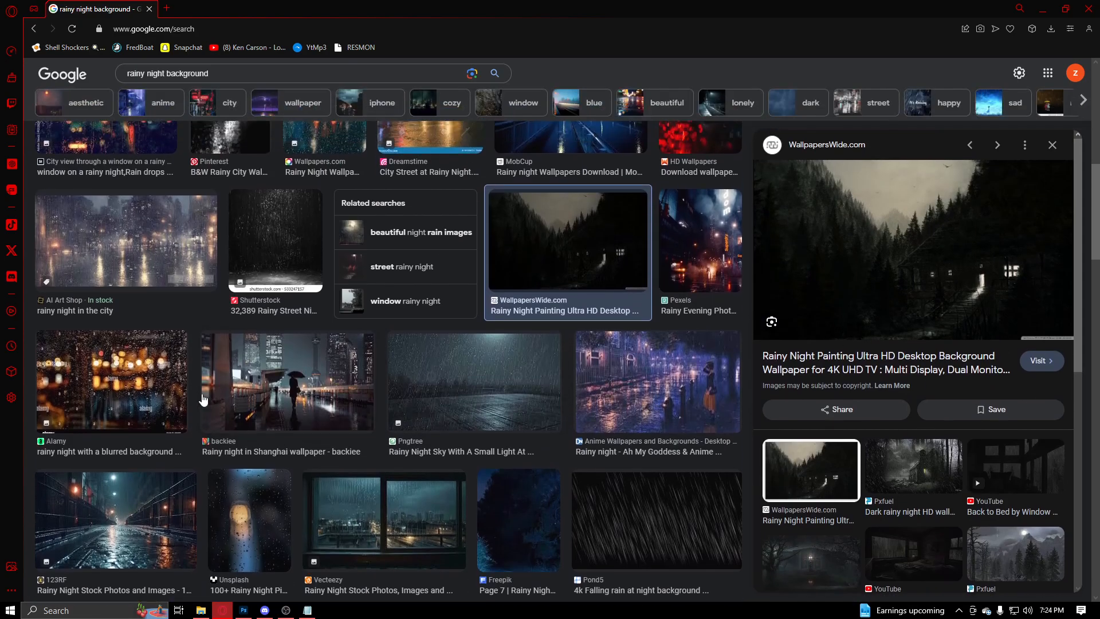
{"action": "left_click", "coordinate": [137, 484]}
{"action": "scroll", "coordinate": [569, 330], "scroll_direction": "down", "scroll_amount": 3}
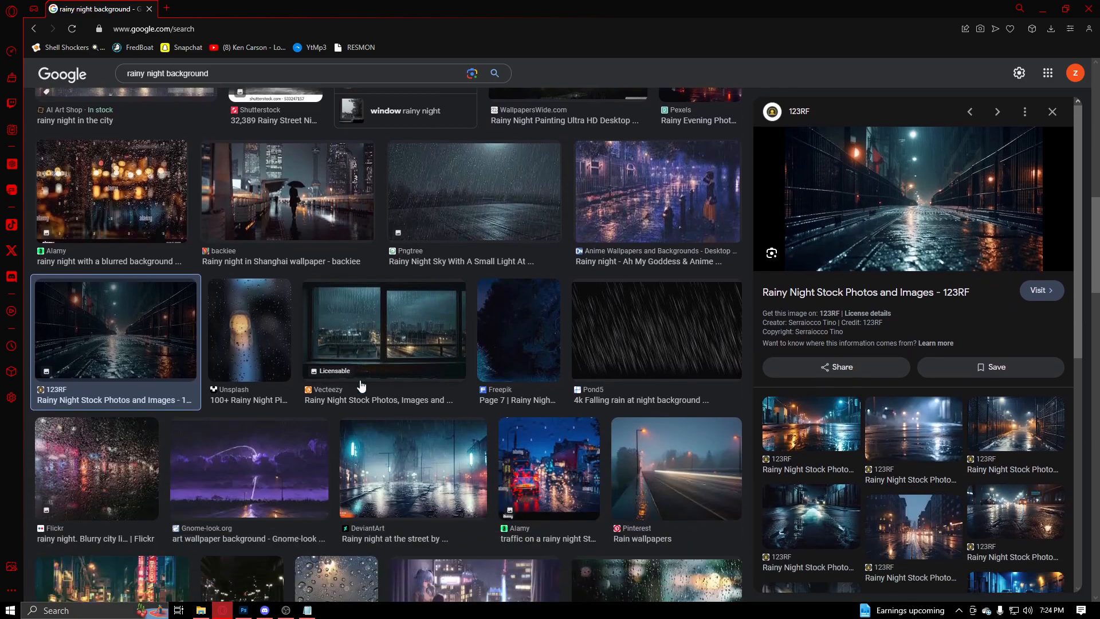
{"action": "scroll", "coordinate": [292, 424], "scroll_direction": "down", "scroll_amount": 1}
{"action": "left_click", "coordinate": [327, 452]}
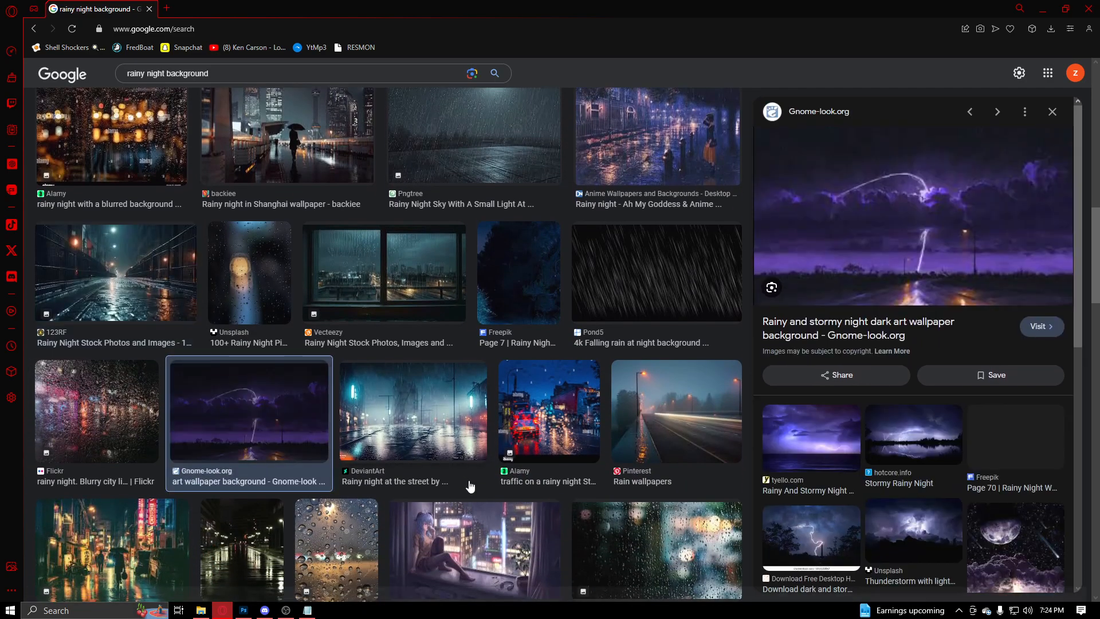
{"action": "left_click", "coordinate": [453, 438]}
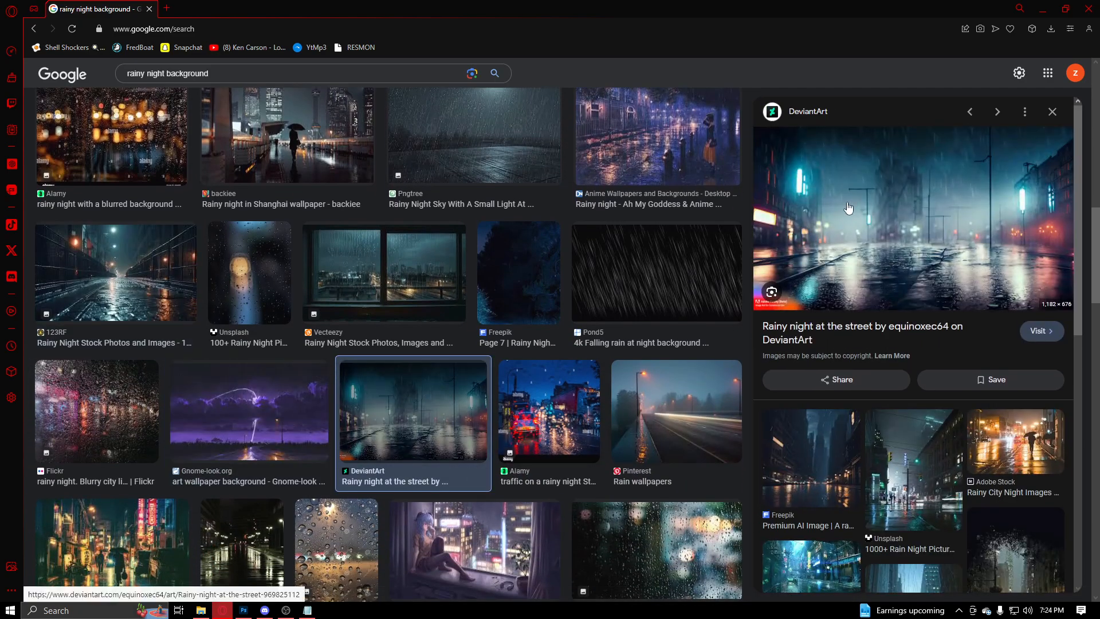
{"action": "left_click", "coordinate": [673, 400]}
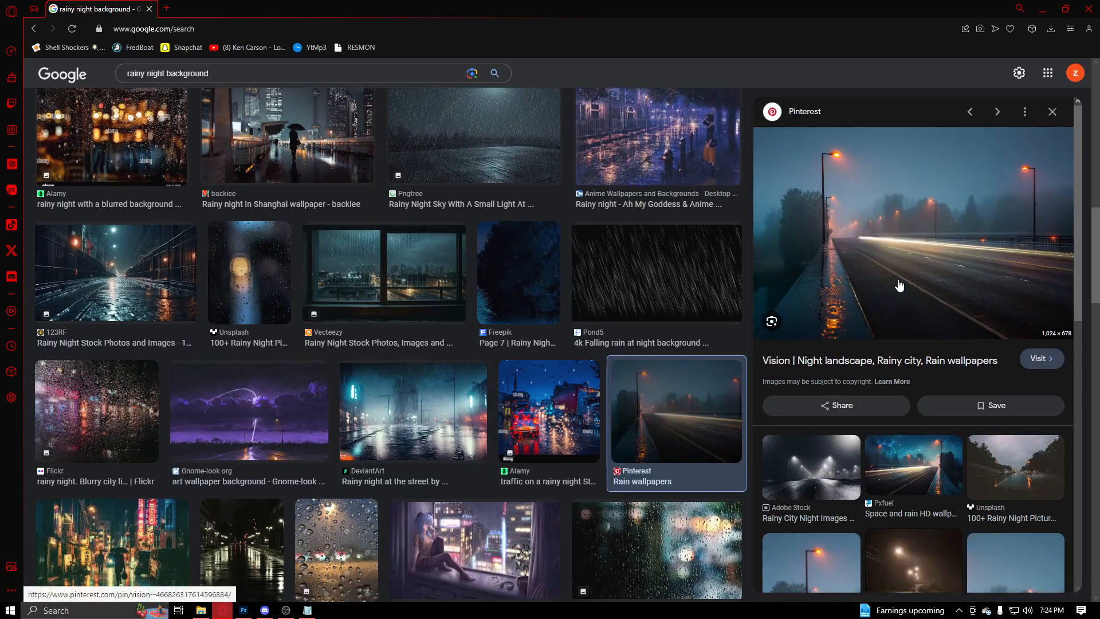
Refine the image search to "rainy night background 1920x1080".
{"action": "scroll", "coordinate": [413, 272], "scroll_direction": "up", "scroll_amount": 7}
{"action": "left_click", "coordinate": [443, 74]}
{"action": "type", "text": "1920x1080"}
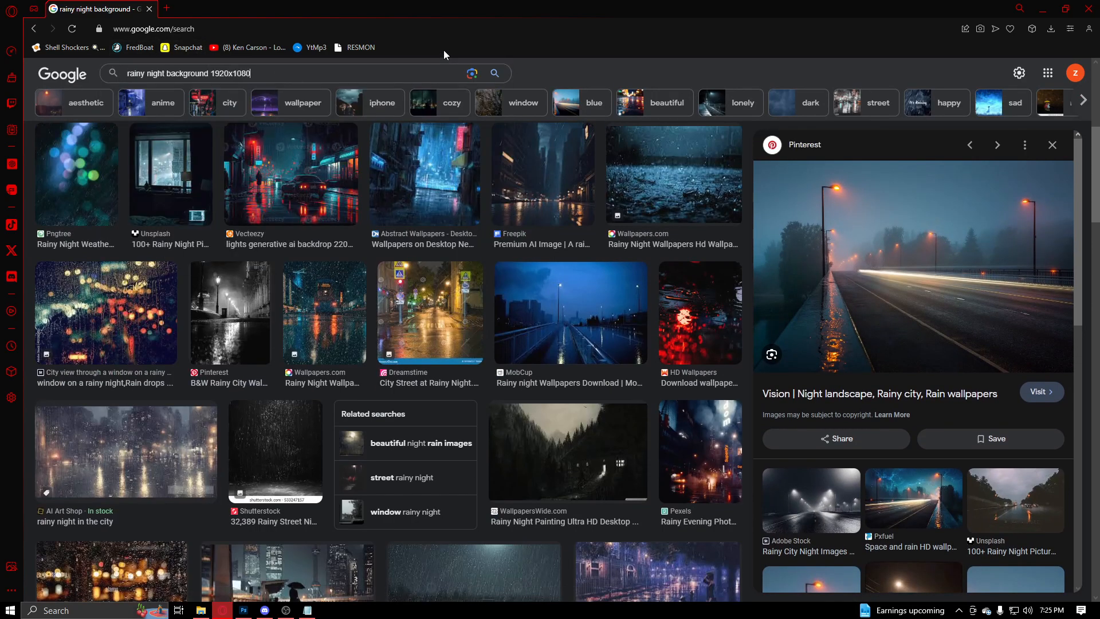
{"action": "key", "text": "Return"}
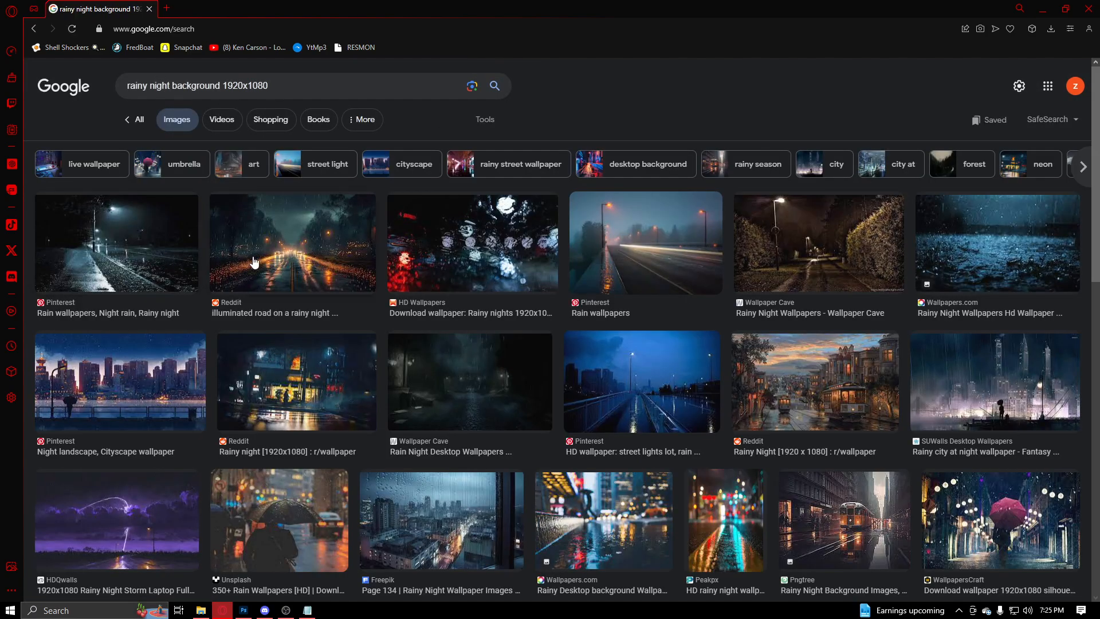
Preview the Reddit "illuminated road on a rainy night" image and copy it.
{"action": "left_click", "coordinate": [255, 261]}
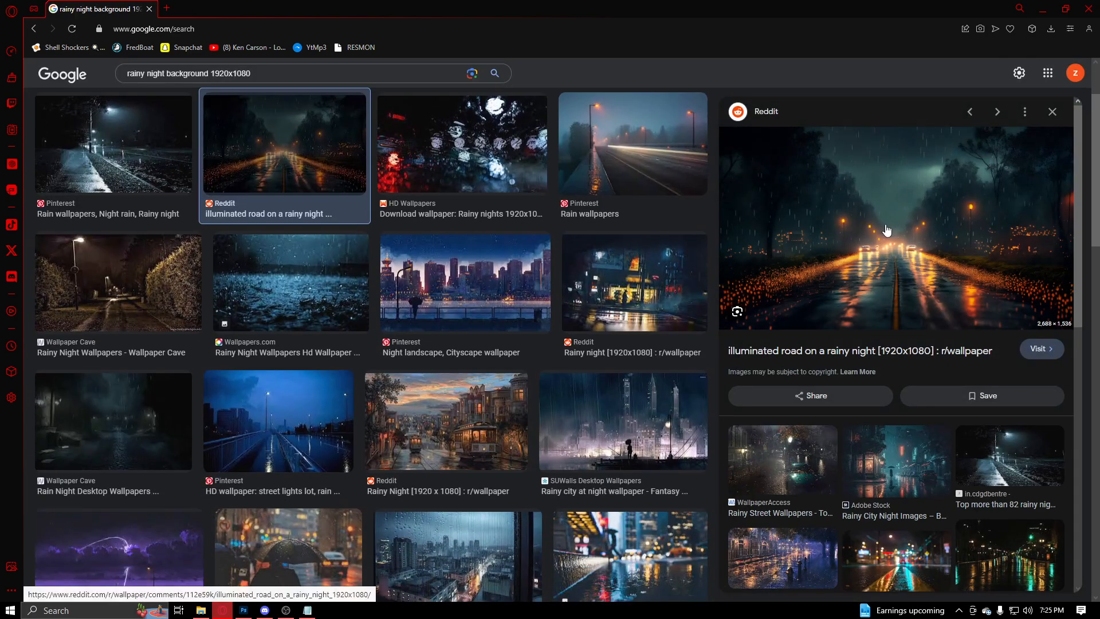
{"action": "scroll", "coordinate": [805, 266], "scroll_direction": "up", "scroll_amount": 2}
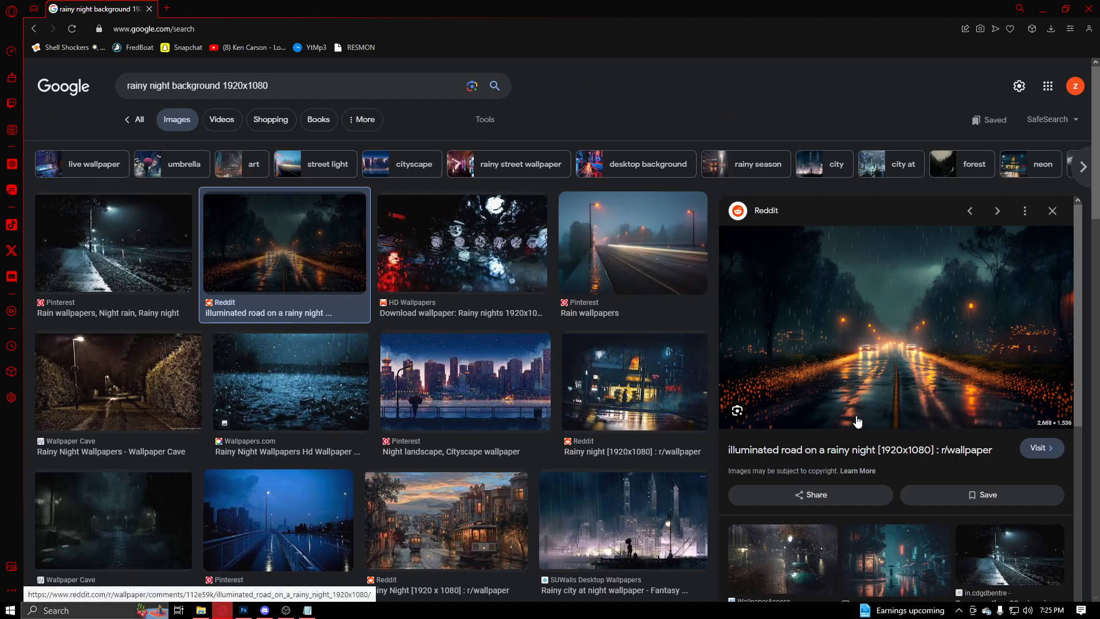
{"action": "right_click", "coordinate": [864, 314]}
{"action": "left_click", "coordinate": [945, 144]}
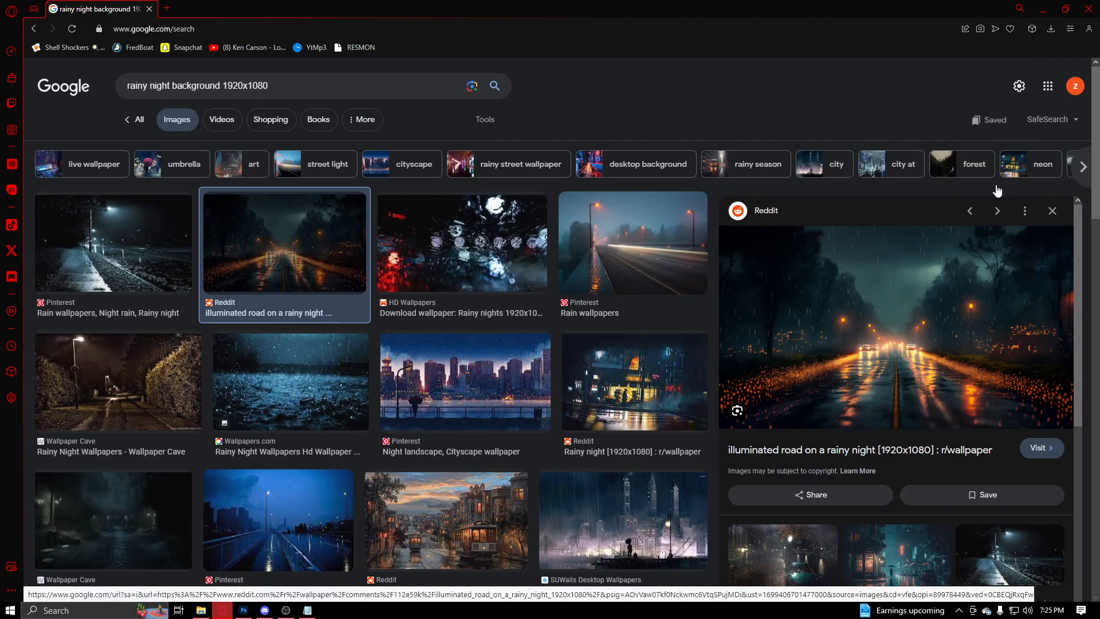
Switch to Photoshop and paste the copied road image into Untitled-1 between the TEXT group and Layer 0.
{"action": "left_click", "coordinate": [1053, 7]}
{"action": "left_click", "coordinate": [1002, 575]}
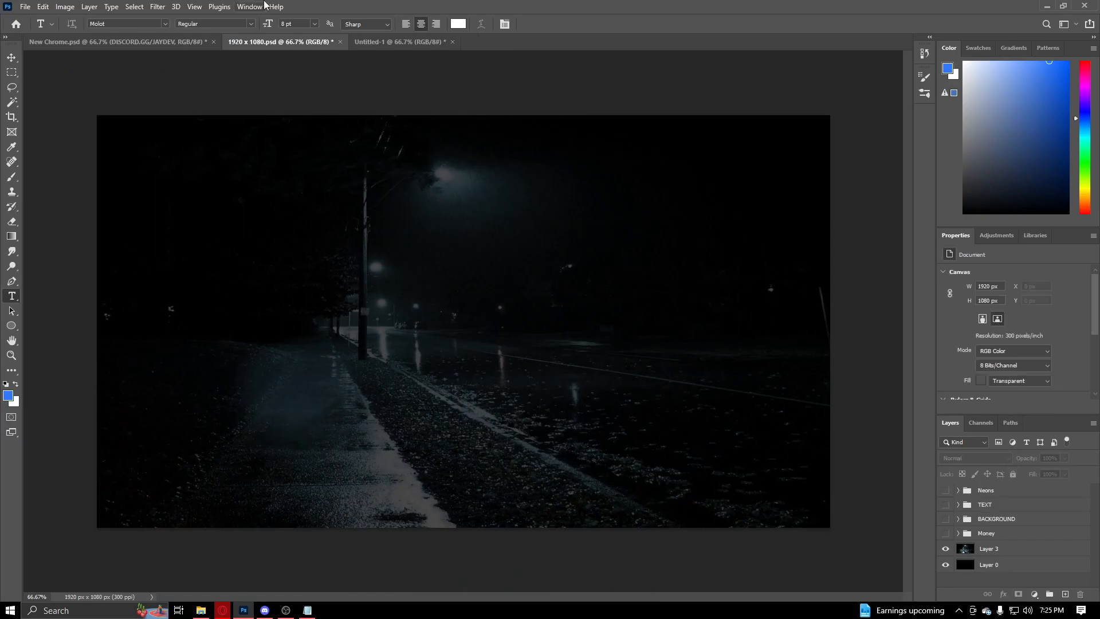
{"action": "left_click", "coordinate": [409, 42]}
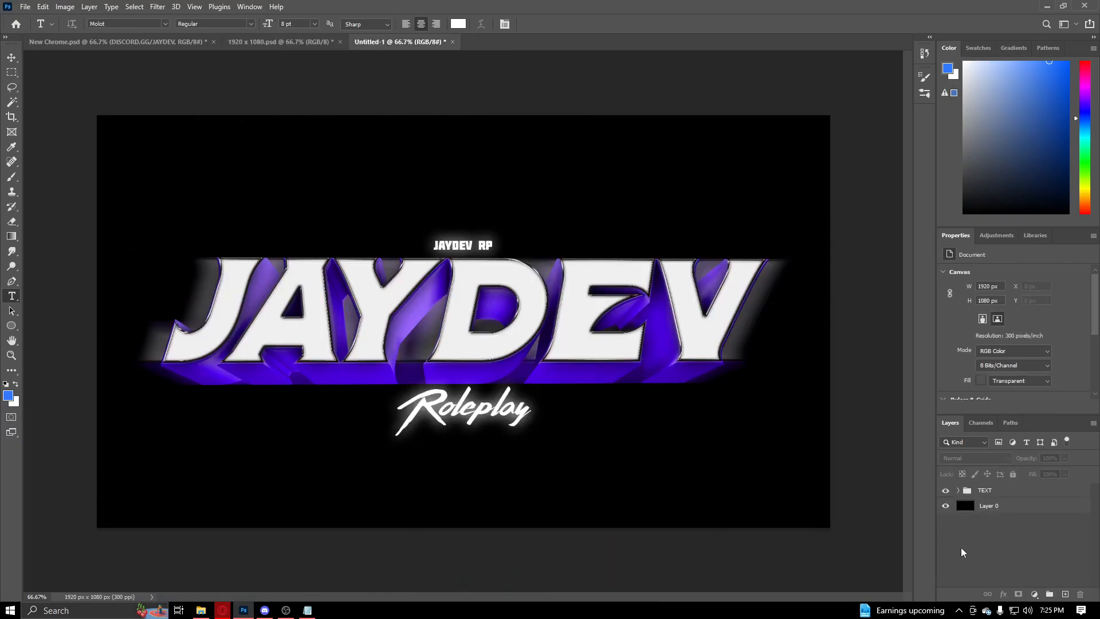
{"action": "left_click", "coordinate": [1002, 511]}
{"action": "key", "text": "ctrl+v"}
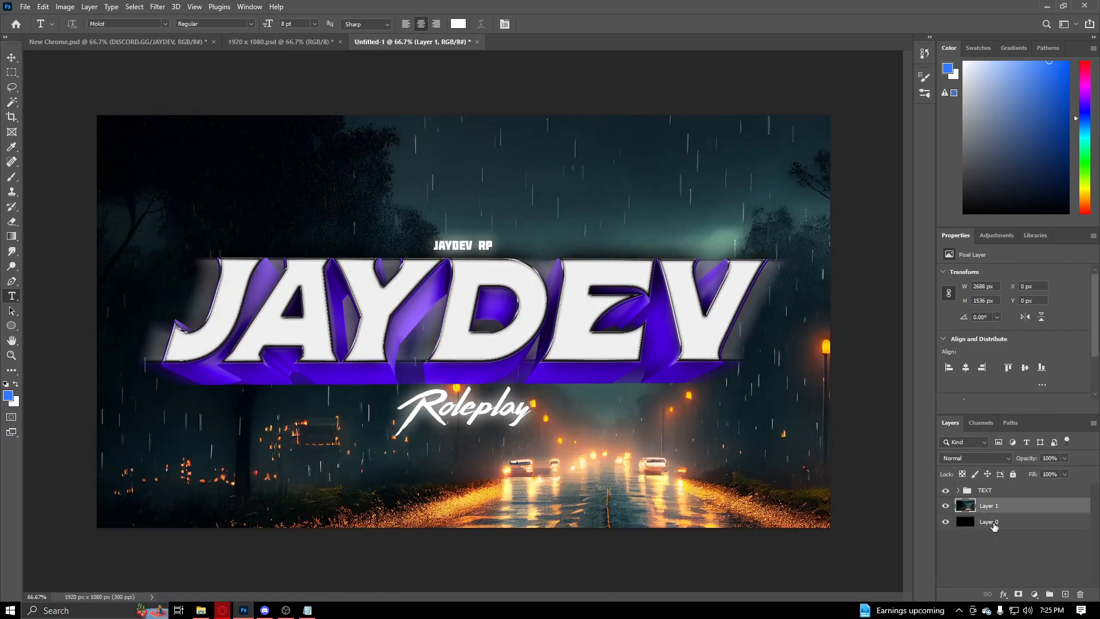
Scale the pasted road image down proportionally to about 1950 x 1114 px so it just covers the canvas size.
{"action": "left_click", "coordinate": [12, 57]}
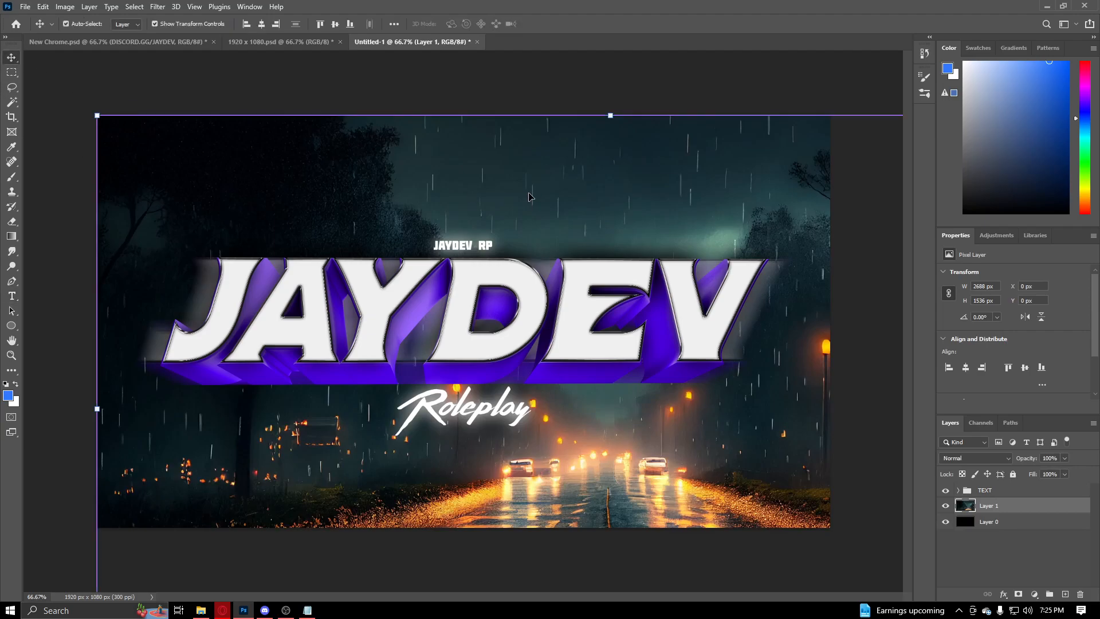
{"action": "key", "text": "ctrl+minus"}
{"action": "key", "text": "ctrl+minus"}
{"action": "key", "text": "ctrl+minus"}
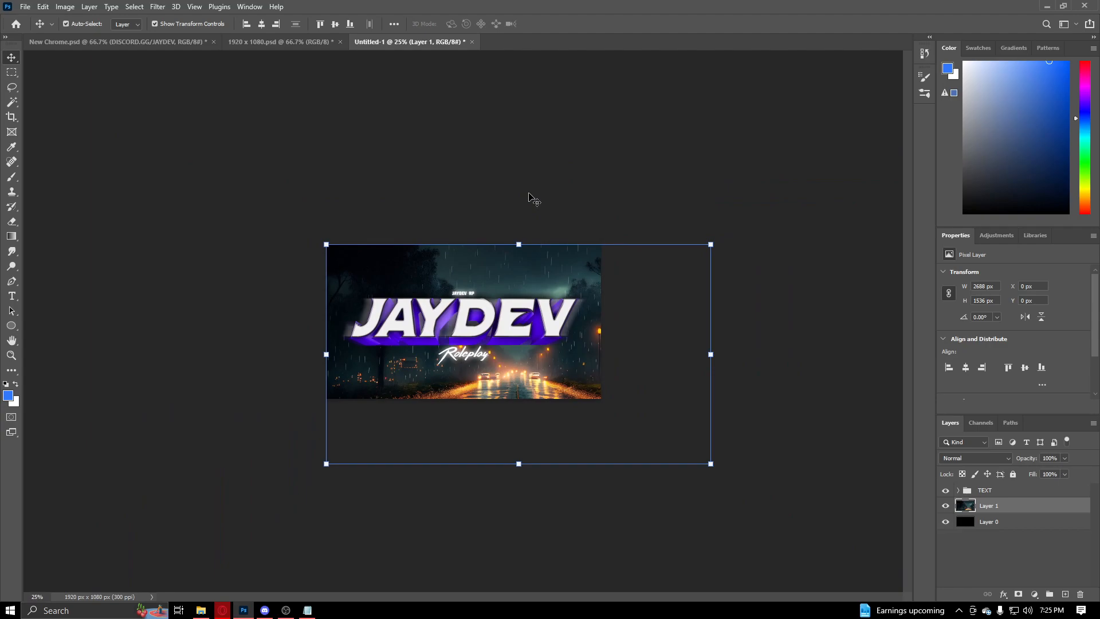
{"action": "key", "text": "ctrl+plus"}
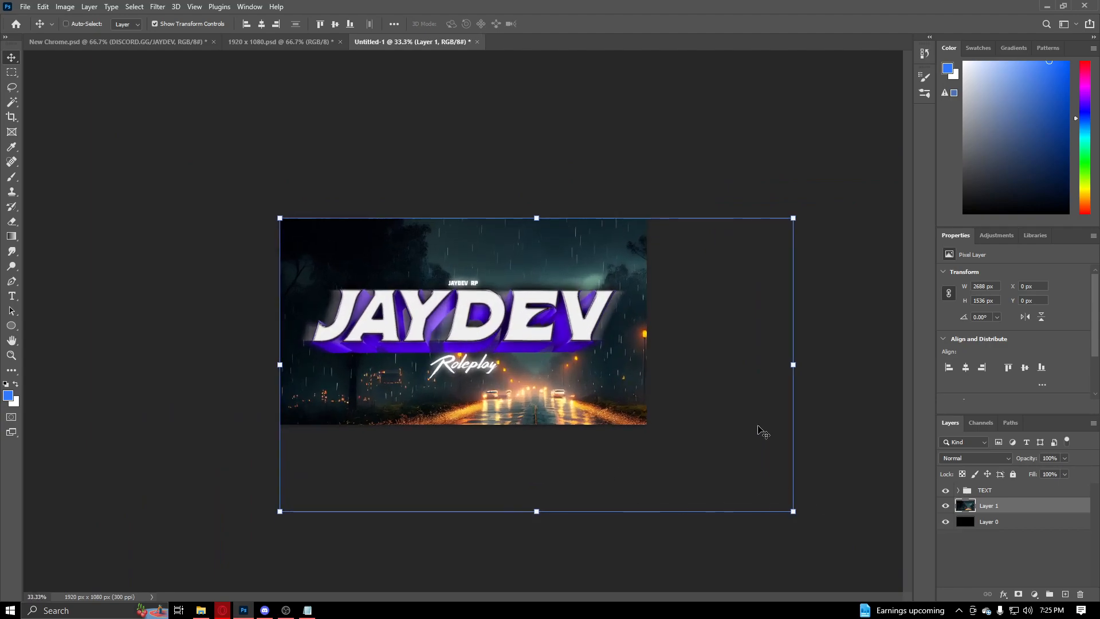
{"action": "left_click", "coordinate": [794, 364]}
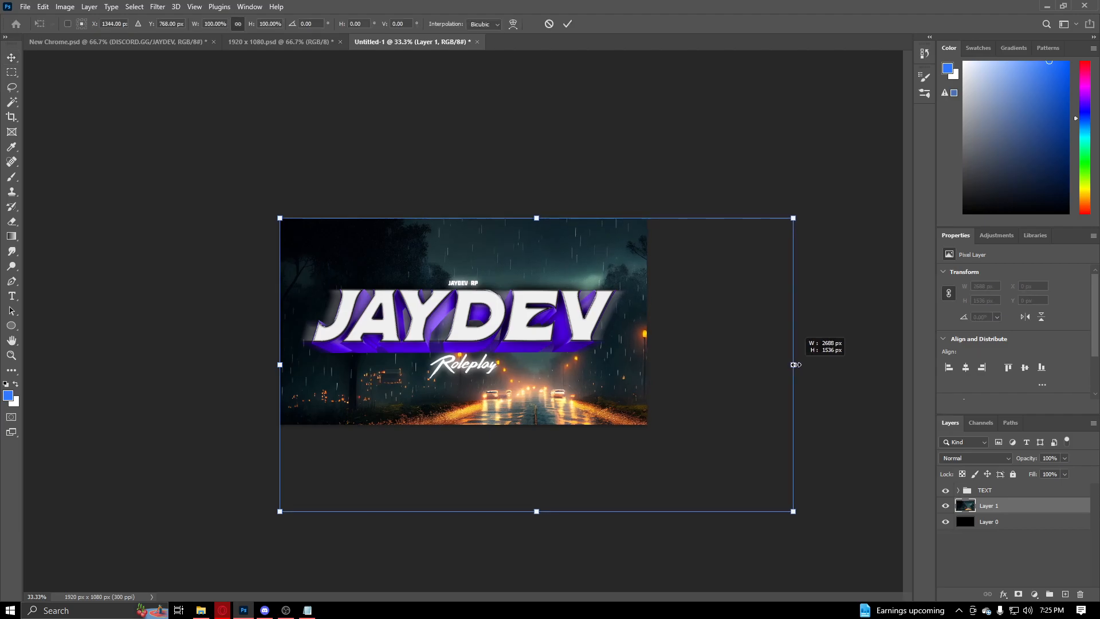
{"action": "left_click_drag", "start_coordinate": [537, 513], "coordinate": [542, 437]}
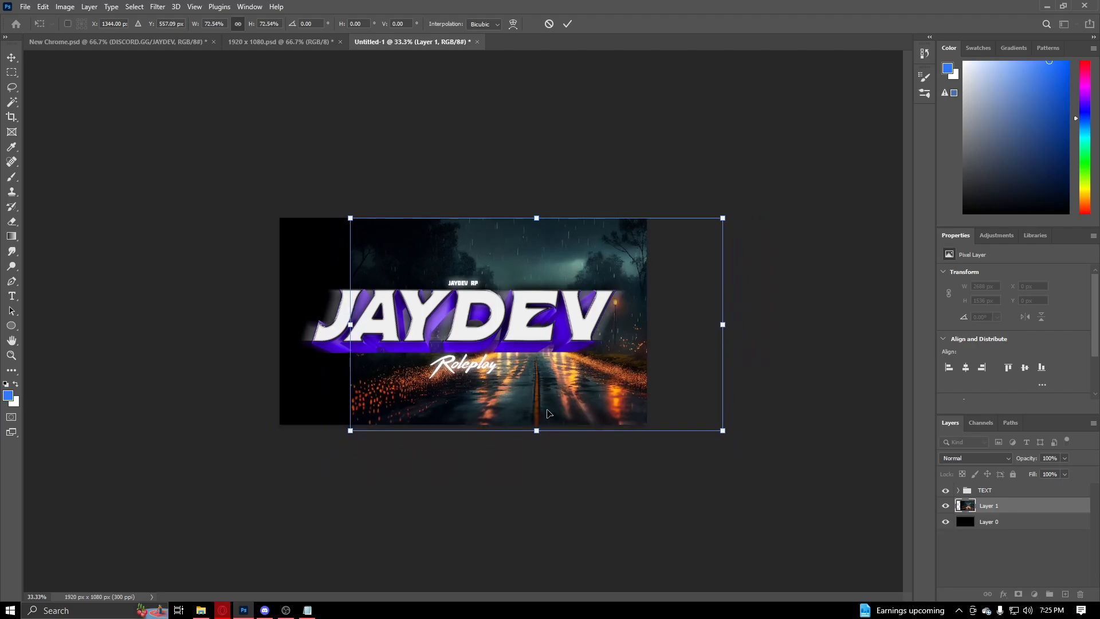
{"action": "key", "text": "Return"}
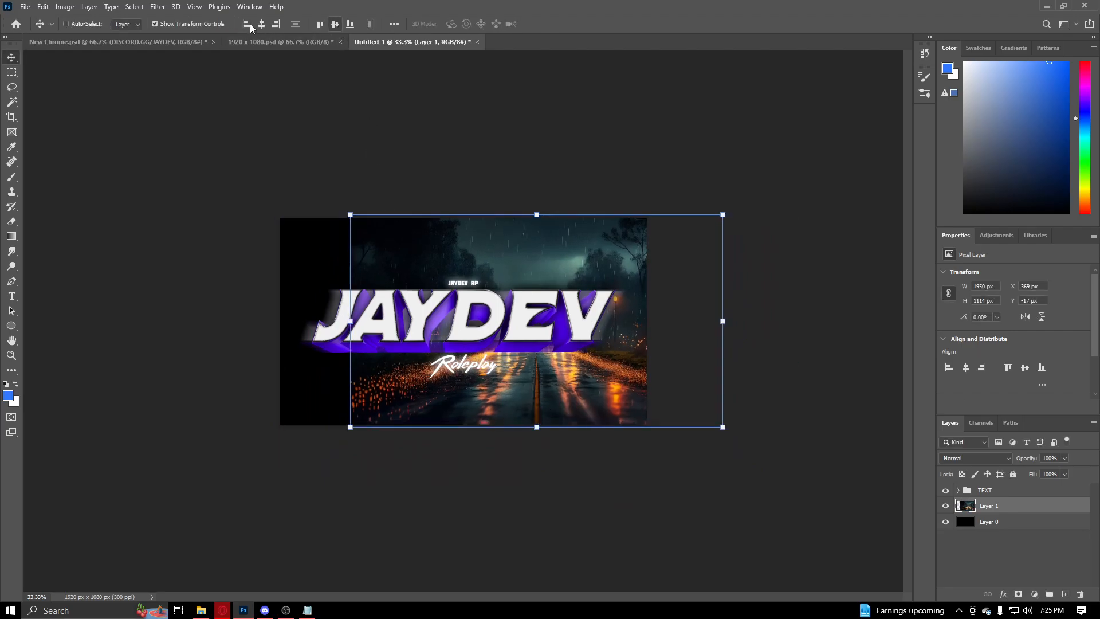
Centre the road image on the canvas behind the JAYDEV text.
{"action": "left_click", "coordinate": [246, 24]}
{"action": "left_click", "coordinate": [974, 547]}
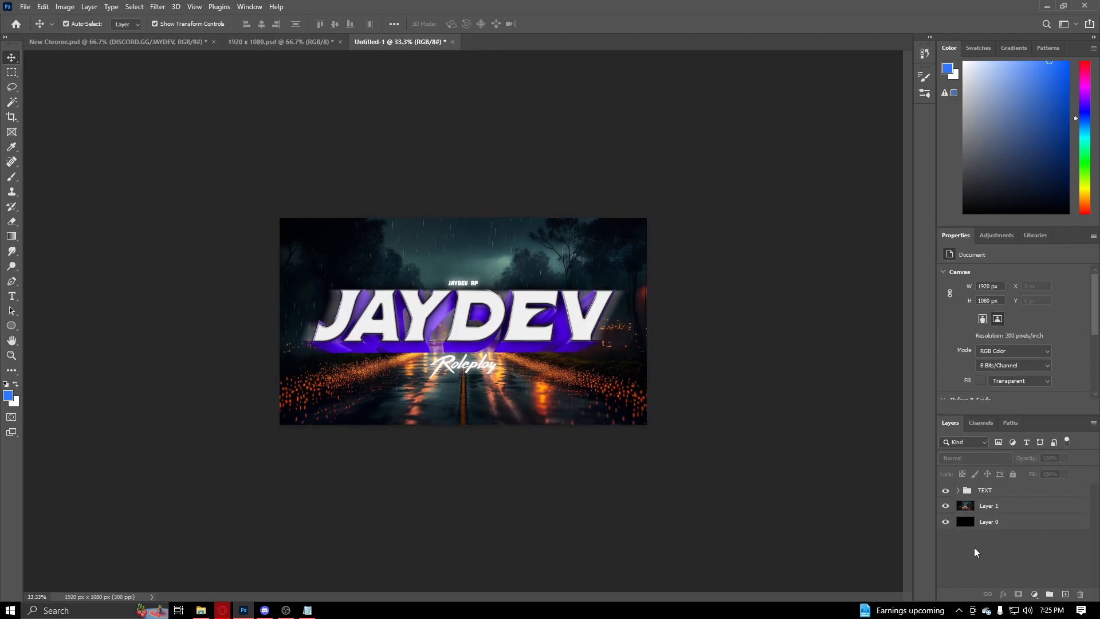
{"action": "key", "text": "ctrl+plus"}
{"action": "key", "text": "ctrl+plus"}
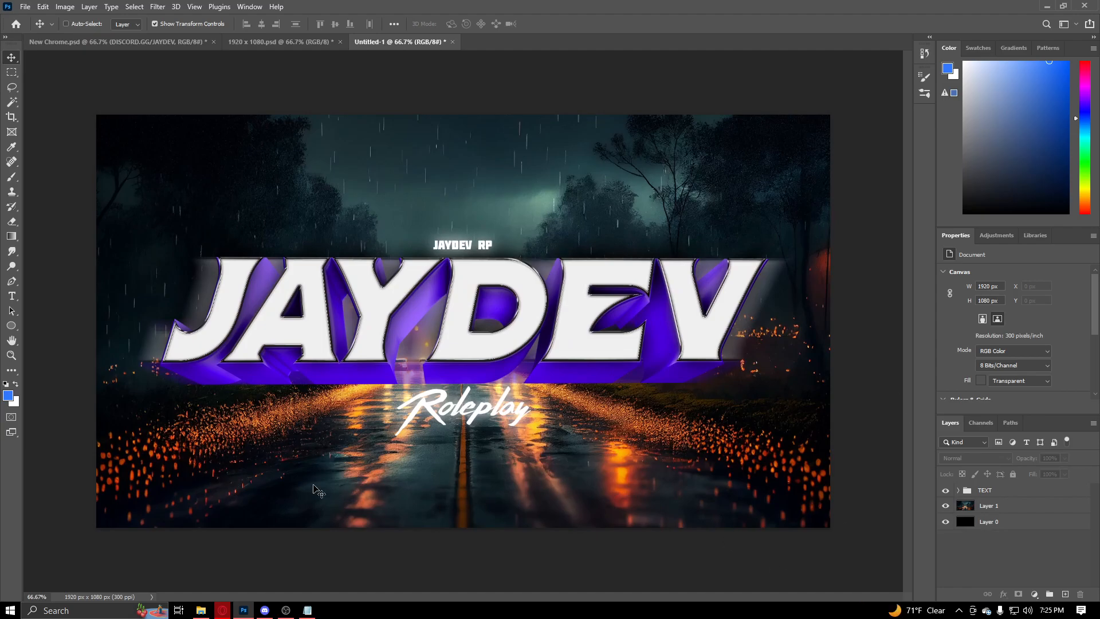
Colorize the road image on Layer 1 with Saturation 0 and Lightness -45 to make it a darkened greyscale background.
{"action": "left_click", "coordinate": [1021, 508]}
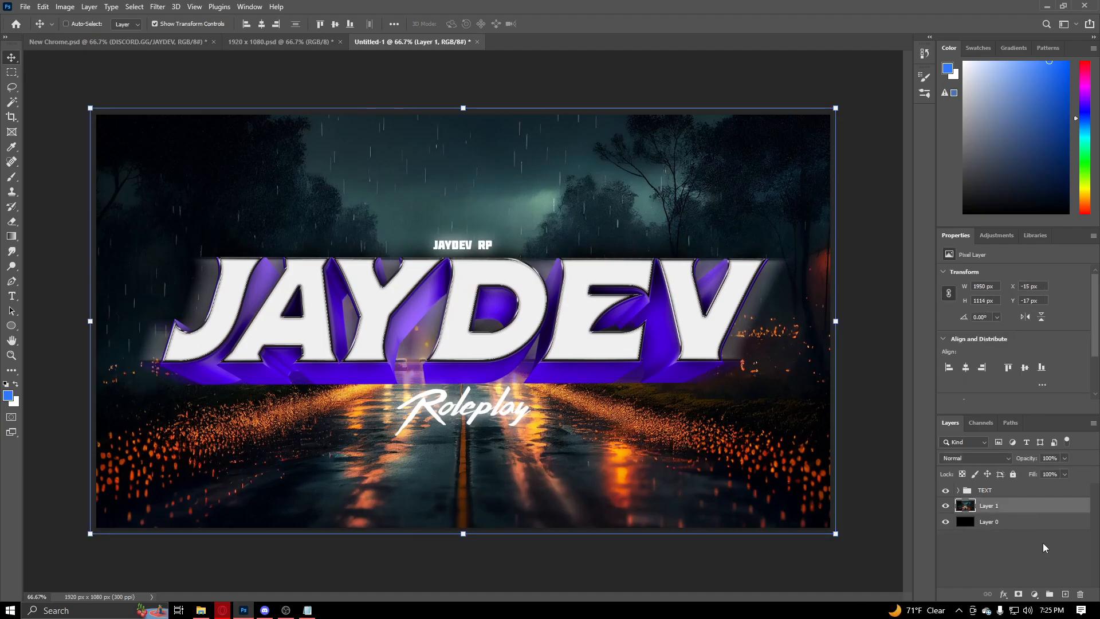
{"action": "key", "text": "ctrl+u"}
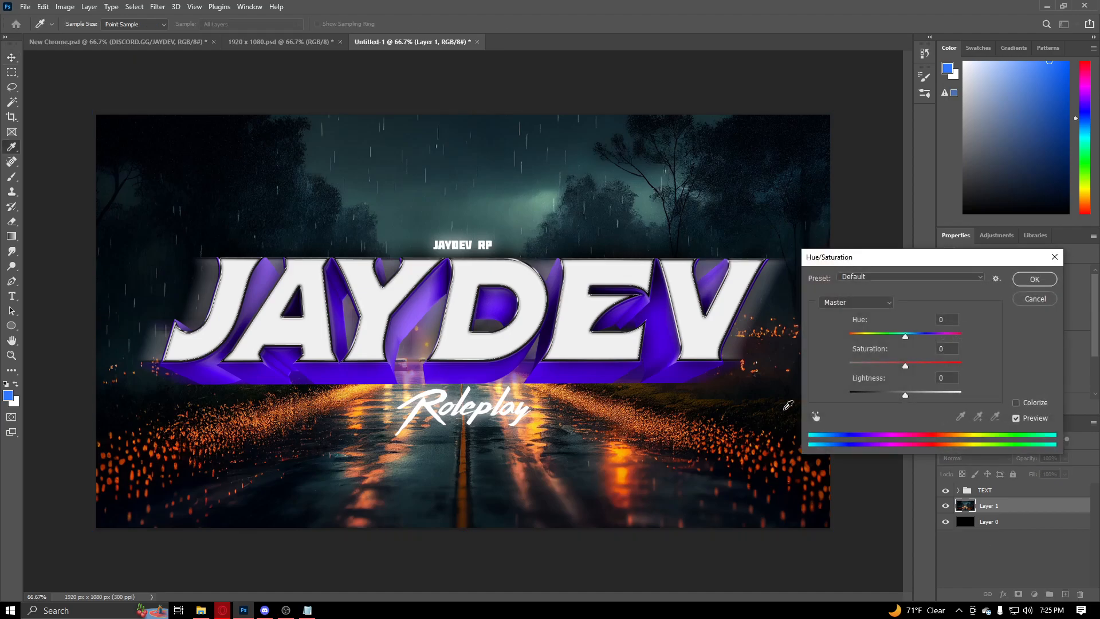
{"action": "left_click", "coordinate": [1019, 401]}
{"action": "left_click_drag", "start_coordinate": [888, 364], "coordinate": [806, 365]}
{"action": "left_click_drag", "start_coordinate": [907, 389], "coordinate": [879, 397]}
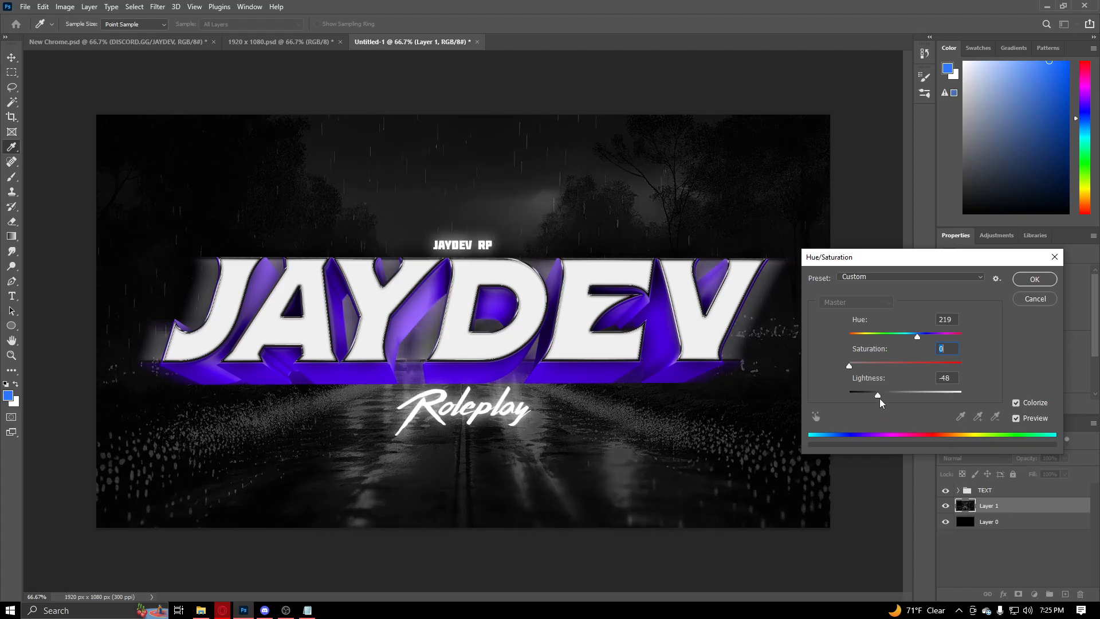
{"action": "key", "text": "Tab"}
{"action": "type", "text": "-45"}
{"action": "left_click_drag", "start_coordinate": [917, 337], "coordinate": [1048, 334]}
{"action": "left_click", "coordinate": [1034, 280]}
{"action": "key", "text": "v"}
{"action": "left_click", "coordinate": [1030, 545]}
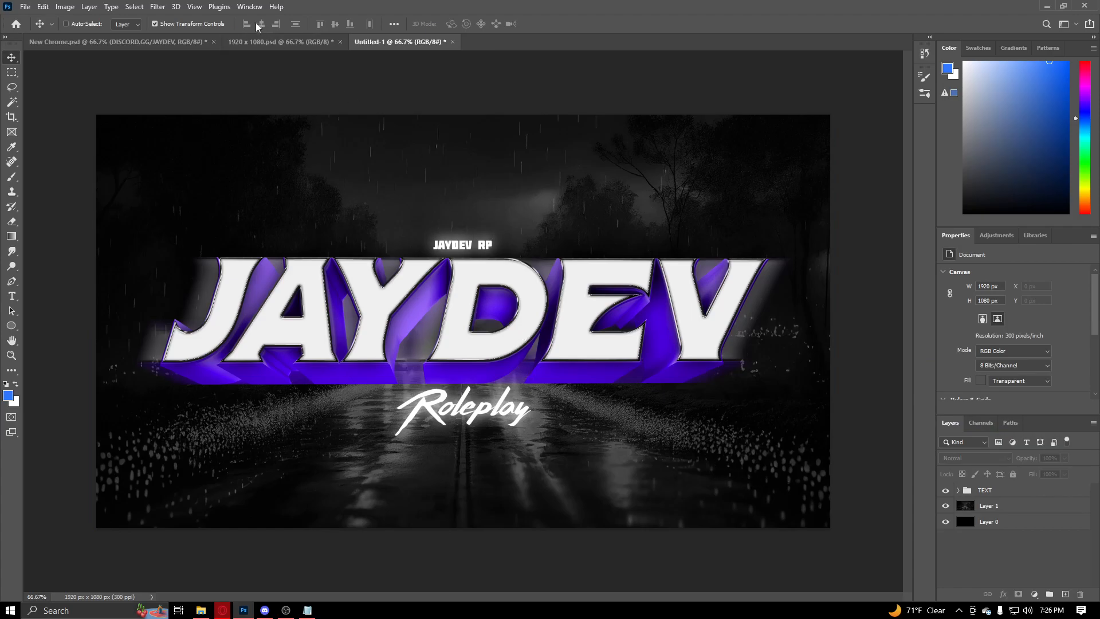
Open Pack.psd from the JayDev - GFX Pack folder.
{"action": "left_click", "coordinate": [246, 41]}
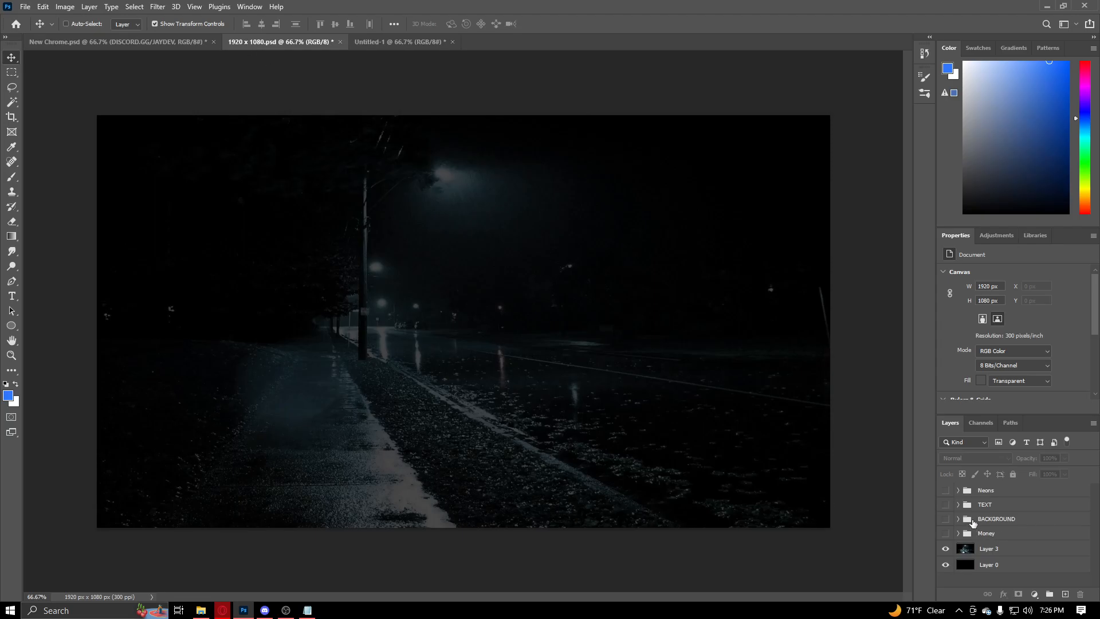
{"action": "left_click", "coordinate": [401, 42]}
{"action": "left_click", "coordinate": [25, 6]}
{"action": "left_click", "coordinate": [39, 30]}
{"action": "left_click", "coordinate": [307, 154]}
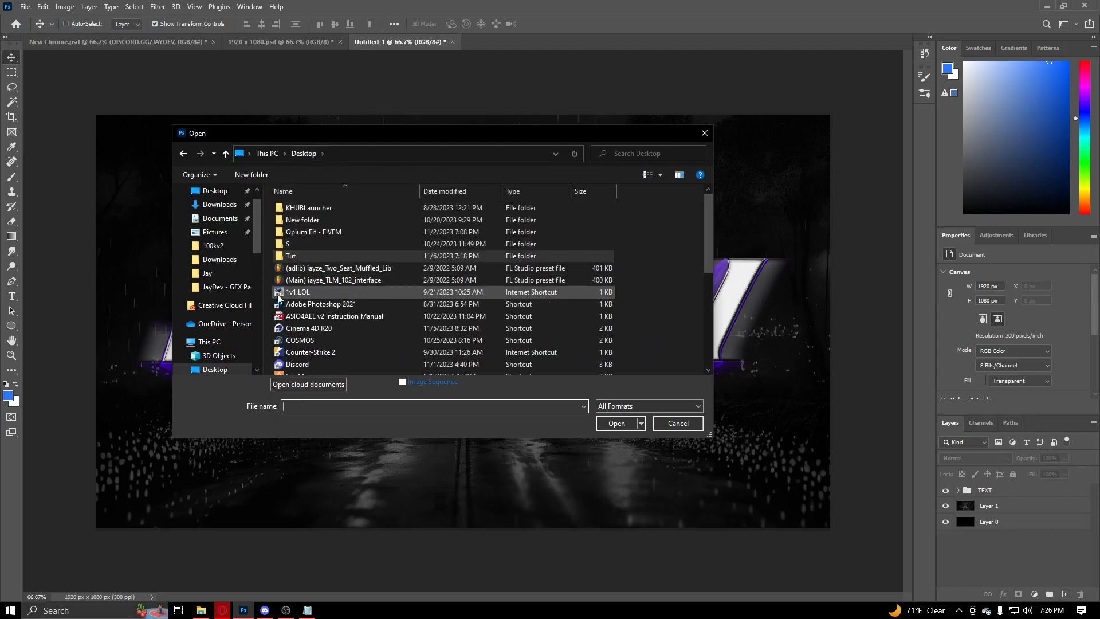
{"action": "scroll", "coordinate": [240, 298], "scroll_direction": "up", "scroll_amount": 5}
{"action": "left_click", "coordinate": [223, 236]}
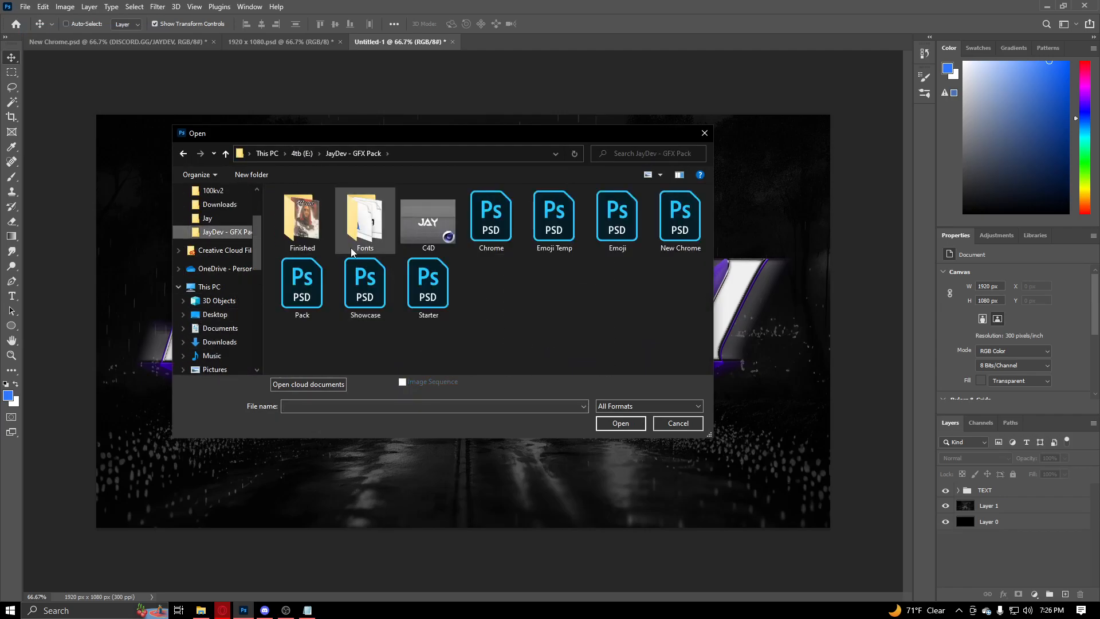
{"action": "double_click", "coordinate": [312, 224]}
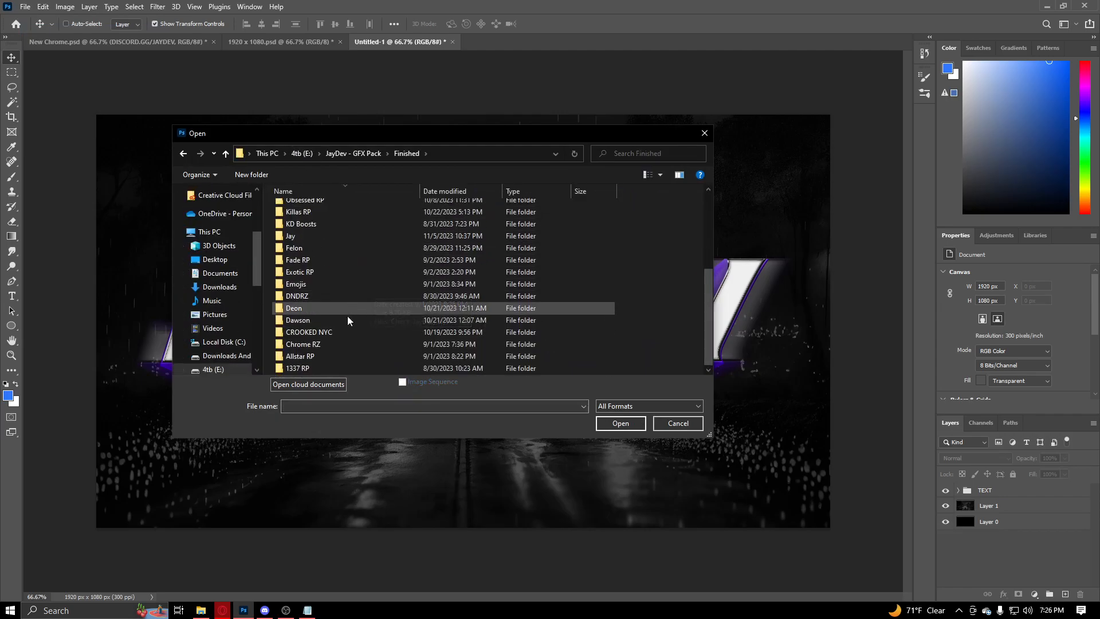
{"action": "left_click", "coordinate": [352, 154]}
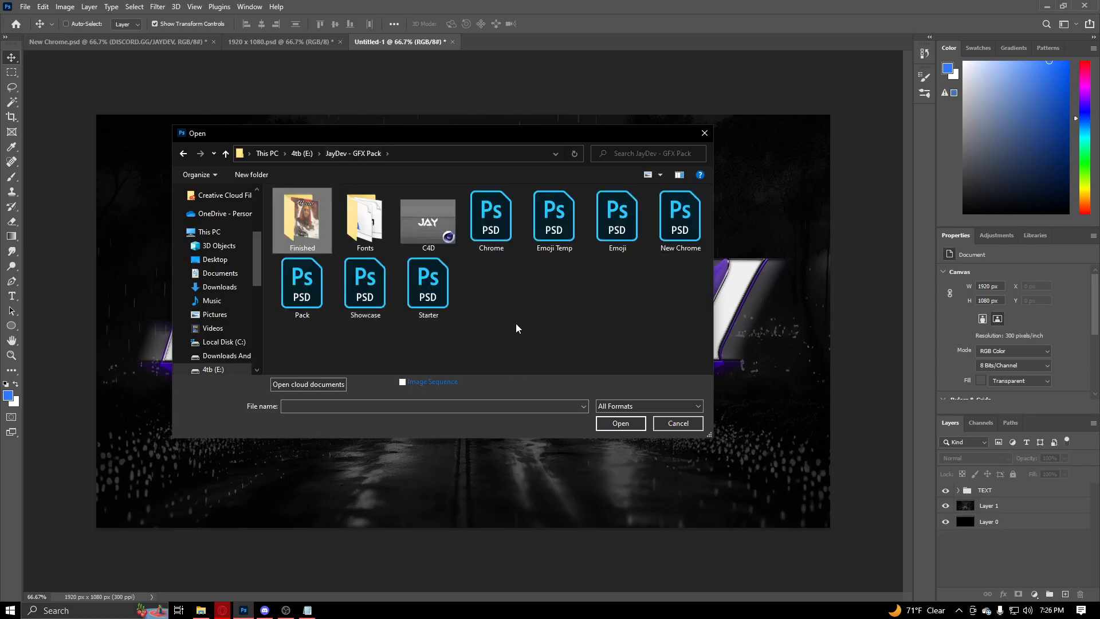
{"action": "double_click", "coordinate": [302, 284]}
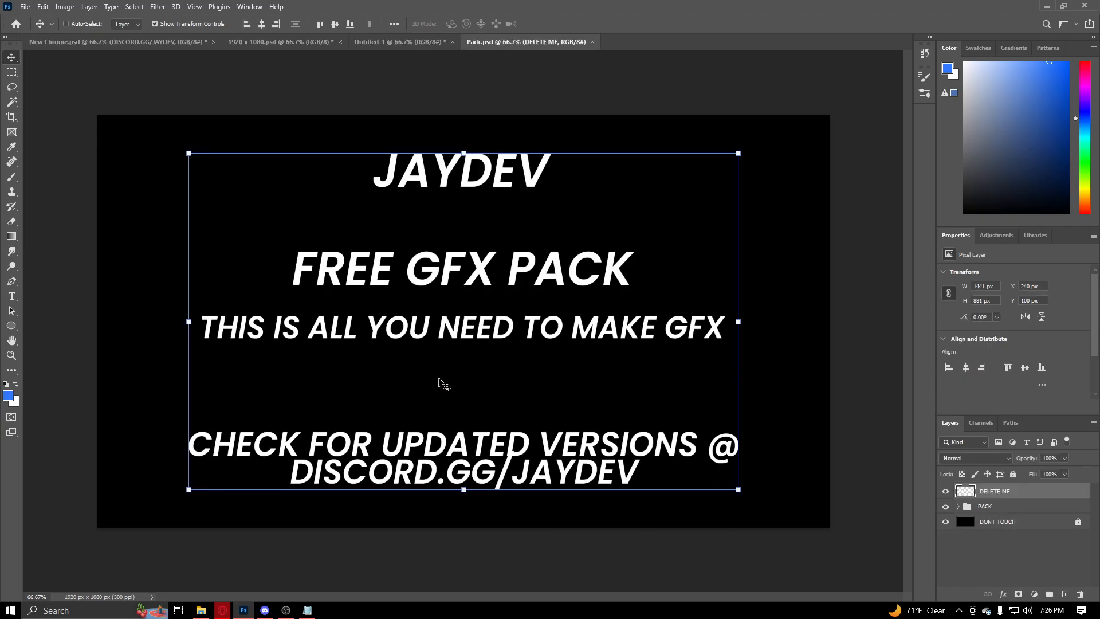
Delete the DELETE ME text layer from Pack.psd.
{"action": "key", "text": "Delete"}
{"action": "left_click", "coordinate": [1006, 513]}
{"action": "left_click", "coordinate": [965, 493]}
{"action": "double_click", "coordinate": [961, 496]}
{"action": "key", "text": "Escape"}
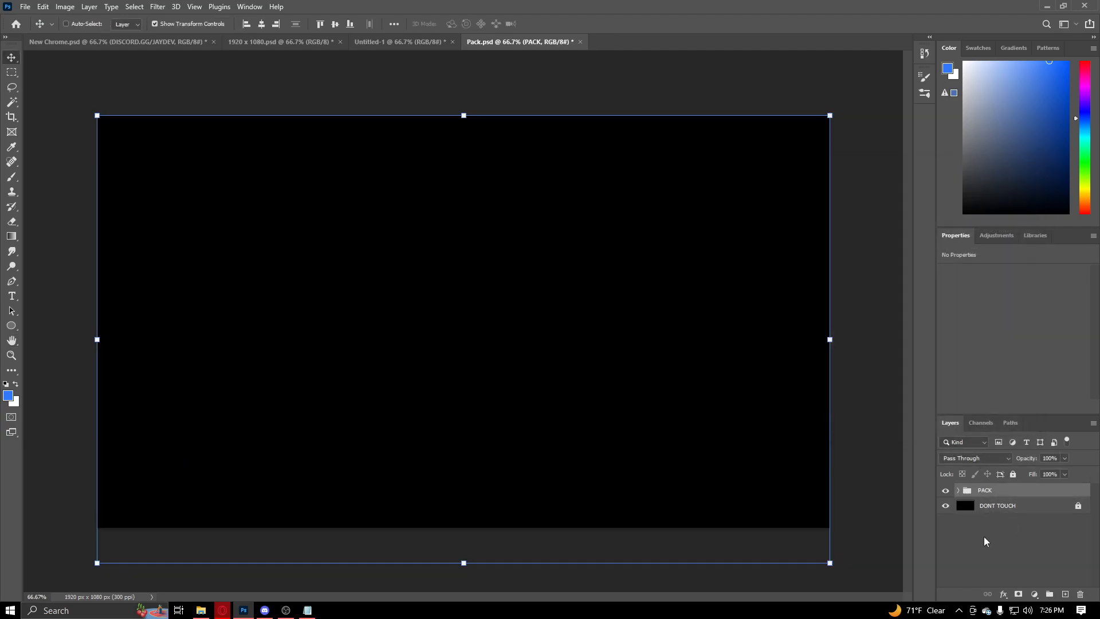
Copy the Particles and Halftones groups from the pack's BACKGROUND group into Untitled-1.
{"action": "left_click", "coordinate": [958, 490]}
{"action": "left_click", "coordinate": [1008, 506]}
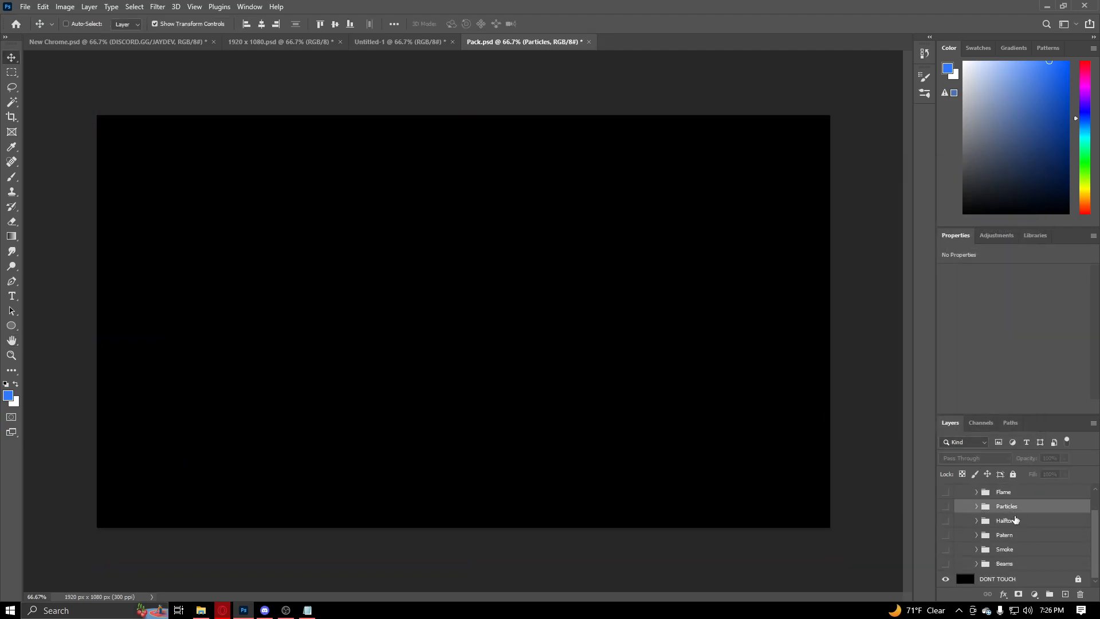
{"action": "left_click", "coordinate": [1016, 521], "text": "shift"}
{"action": "scroll", "coordinate": [1022, 550], "scroll_direction": "up", "scroll_amount": 1}
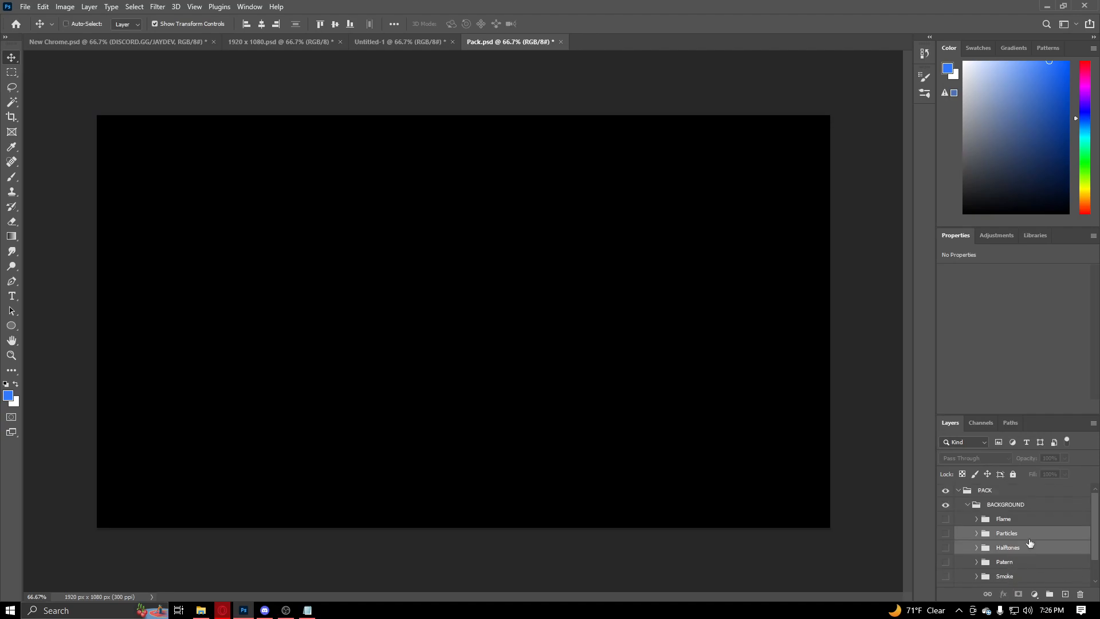
{"action": "scroll", "coordinate": [1029, 522], "scroll_direction": "down", "scroll_amount": 1}
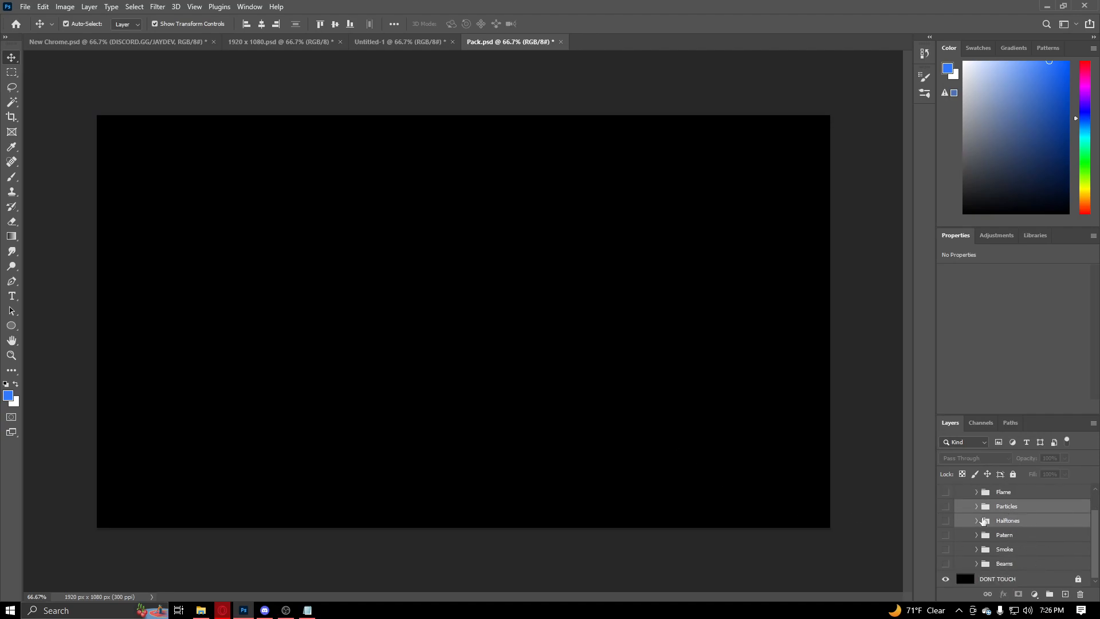
{"action": "left_click", "coordinate": [375, 43]}
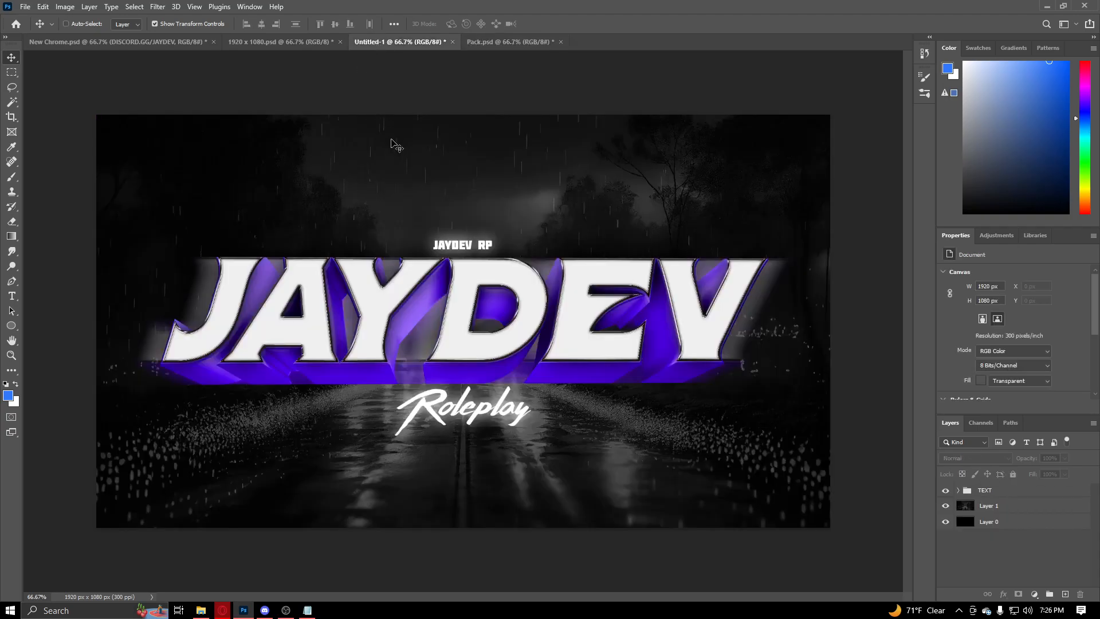
{"action": "key", "text": "ctrl+v"}
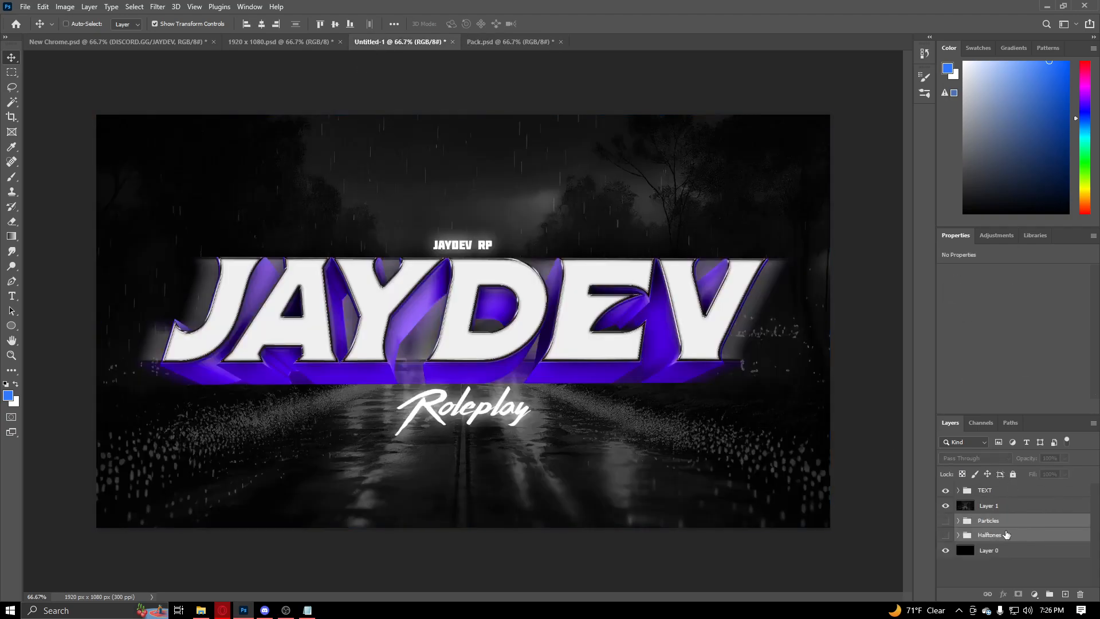
Show the Particles group and its first three particle layers.
{"action": "left_click", "coordinate": [958, 521]}
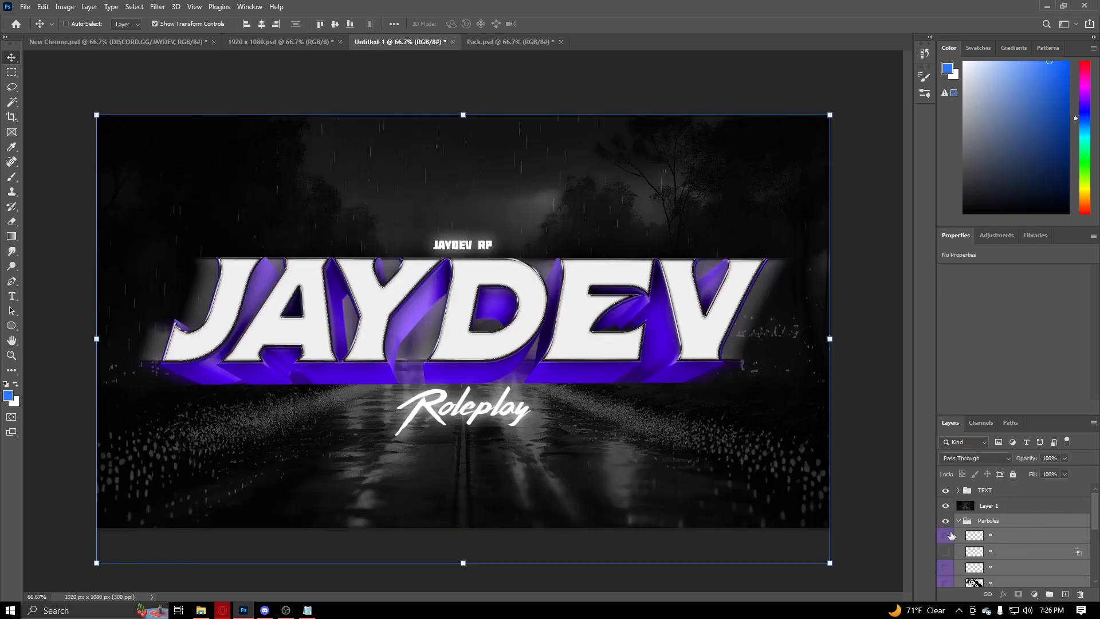
{"action": "scroll", "coordinate": [950, 534], "scroll_direction": "down", "scroll_amount": 1}
{"action": "left_click", "coordinate": [946, 519]}
{"action": "left_click", "coordinate": [945, 508]}
{"action": "left_click", "coordinate": [945, 534]}
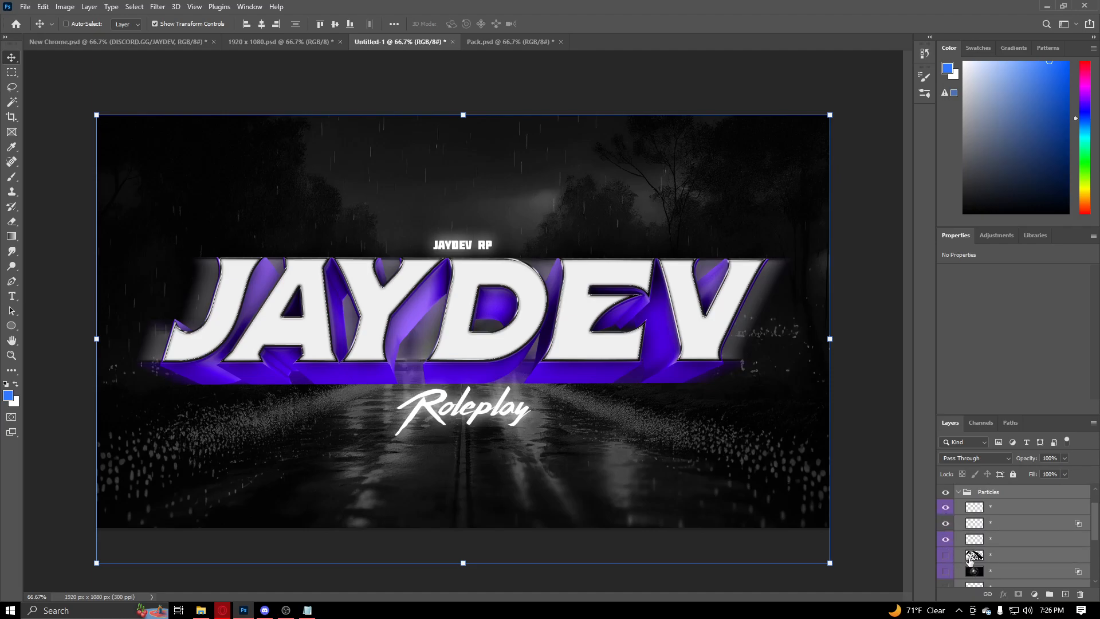
Delete the unwanted dark layers from the Particles group and show the remaining particle layers.
{"action": "left_click", "coordinate": [977, 556]}
{"action": "left_click", "coordinate": [945, 571]}
{"action": "left_click", "coordinate": [945, 555]}
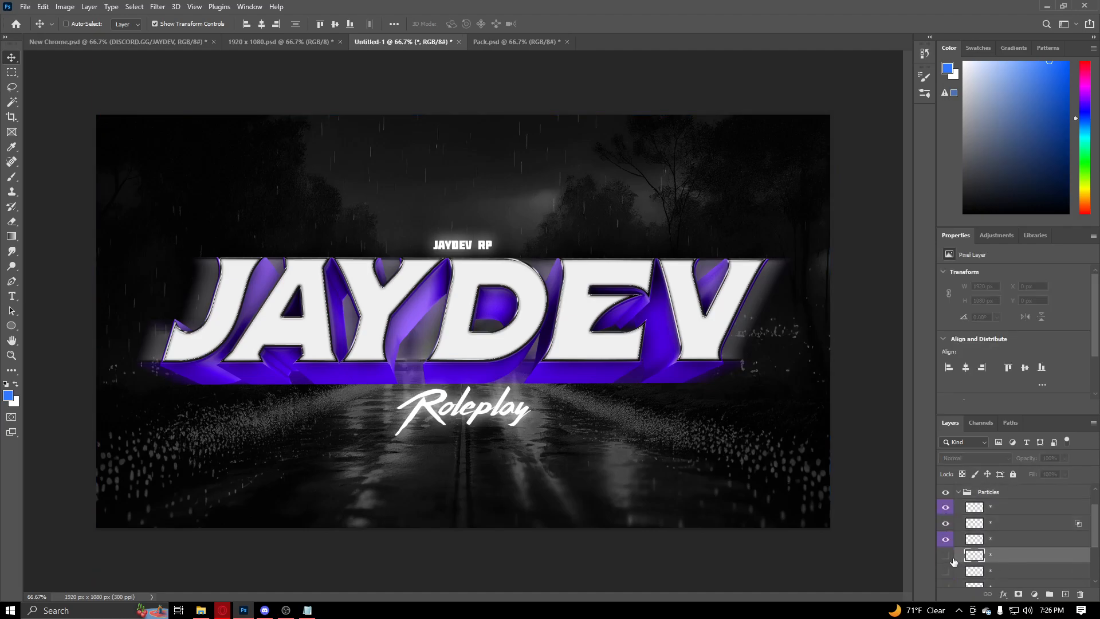
{"action": "scroll", "coordinate": [975, 571], "scroll_direction": "down", "scroll_amount": 2}
{"action": "left_click", "coordinate": [945, 545]}
{"action": "left_click", "coordinate": [996, 565]}
{"action": "key", "text": "Delete"}
{"action": "key", "text": "Delete"}
{"action": "scroll", "coordinate": [986, 551], "scroll_direction": "up", "scroll_amount": 2}
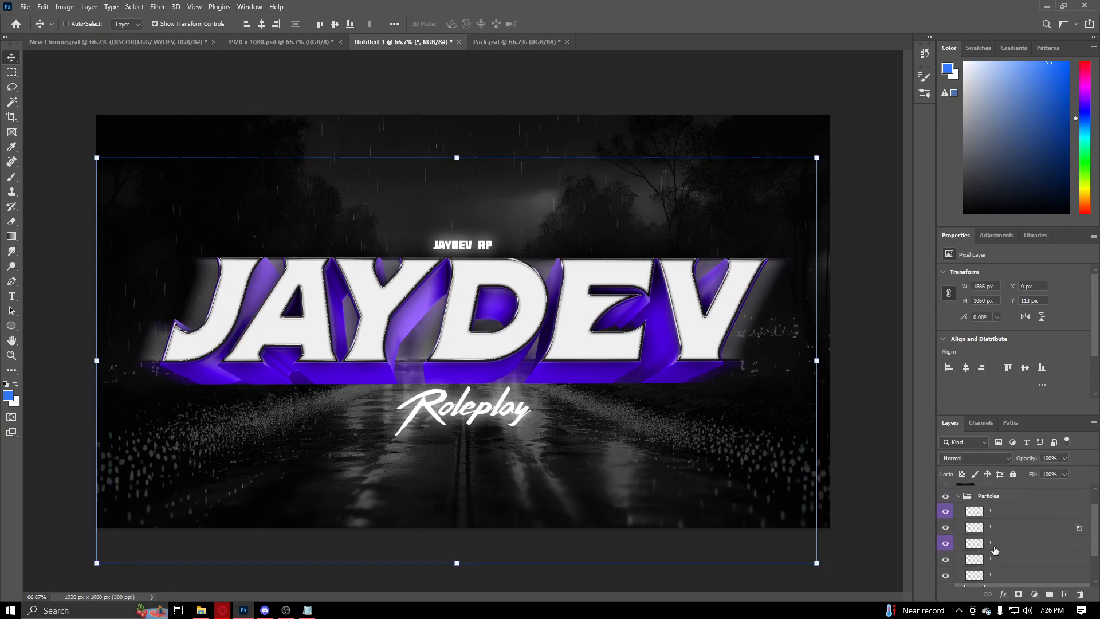
{"action": "scroll", "coordinate": [994, 550], "scroll_direction": "up", "scroll_amount": 1}
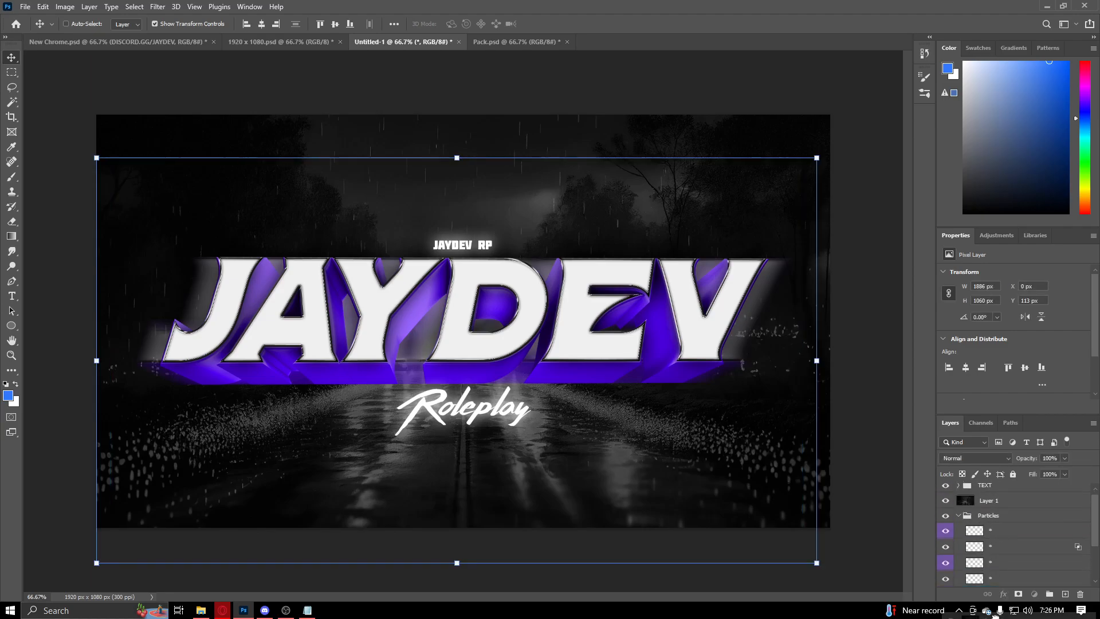
Move the road image layer below the Particles and Halftones groups and show both halftone layers.
{"action": "left_click_drag", "start_coordinate": [1000, 614], "coordinate": [1005, 568]}
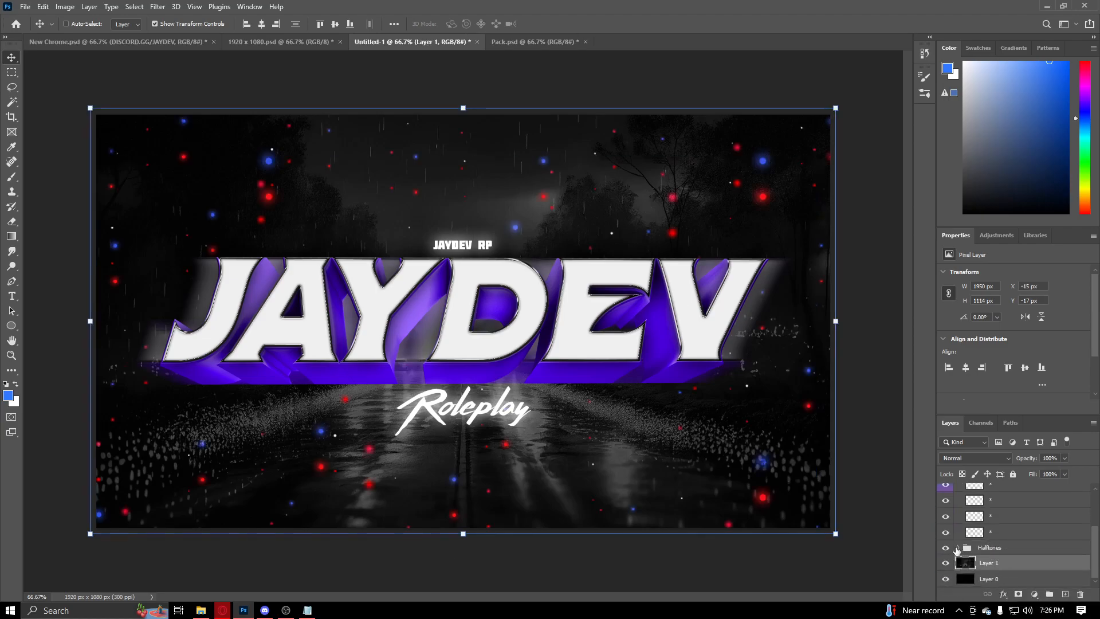
{"action": "left_click", "coordinate": [957, 548]}
{"action": "left_click", "coordinate": [990, 526]}
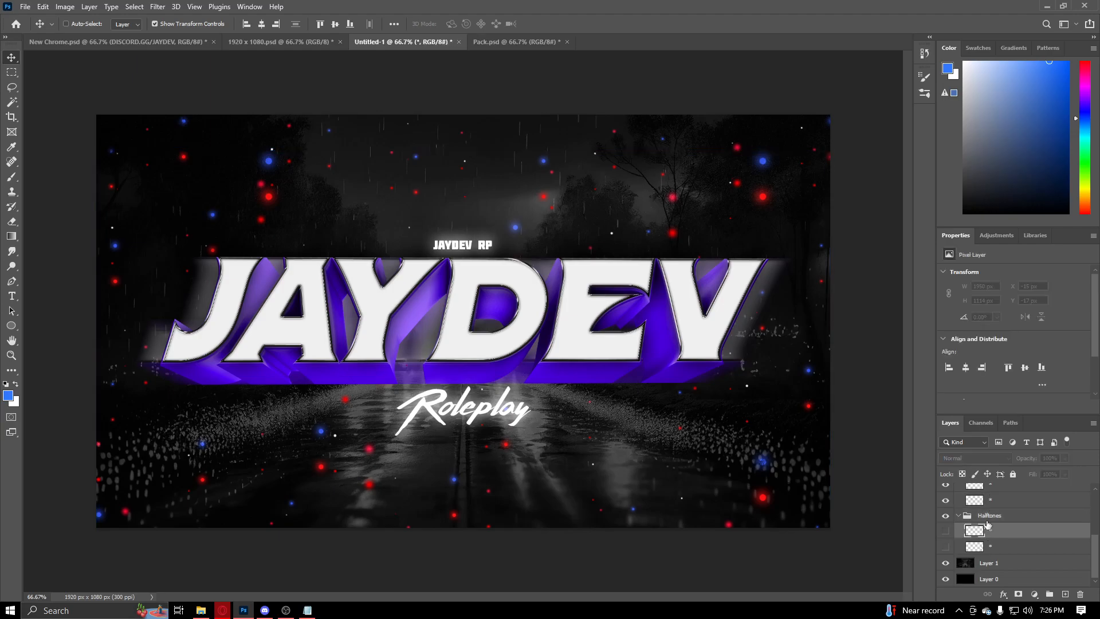
{"action": "left_click", "coordinate": [945, 546]}
{"action": "left_click", "coordinate": [945, 531]}
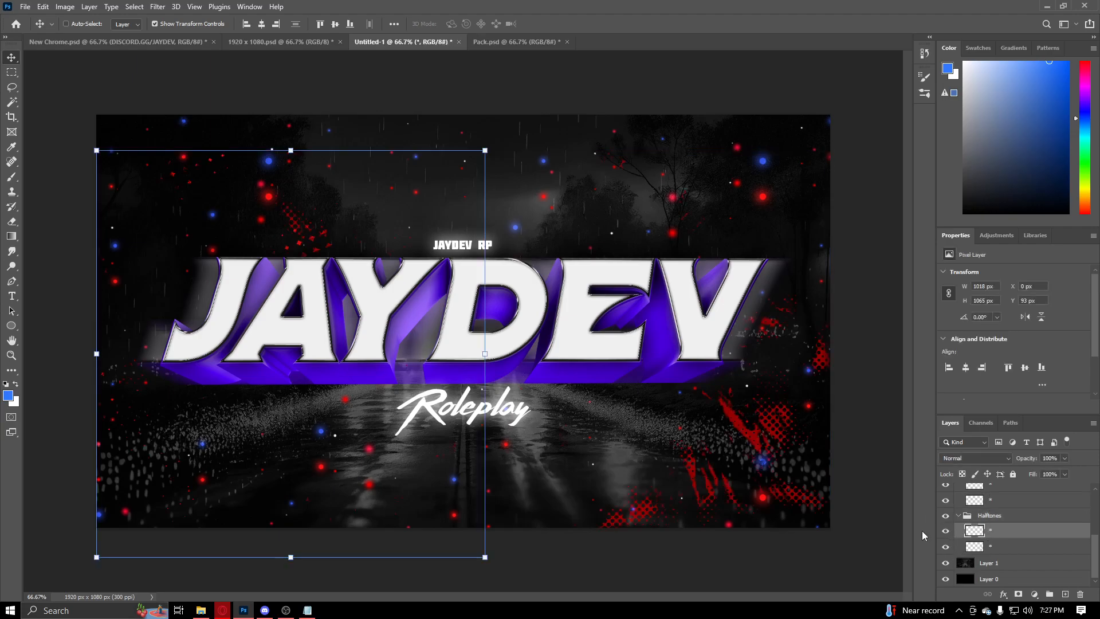
Move both halftone layers into the Particles group and delete the emptied Halftones group.
{"action": "scroll", "coordinate": [1009, 547], "scroll_direction": "up", "scroll_amount": 3}
{"action": "scroll", "coordinate": [1010, 547], "scroll_direction": "down", "scroll_amount": 3}
{"action": "left_click", "coordinate": [999, 544], "text": "shift"}
{"action": "left_click_drag", "start_coordinate": [990, 534], "coordinate": [1002, 509]}
{"action": "left_click", "coordinate": [1010, 548]}
{"action": "key", "text": "Delete"}
{"action": "scroll", "coordinate": [1011, 543], "scroll_direction": "up", "scroll_amount": 3}
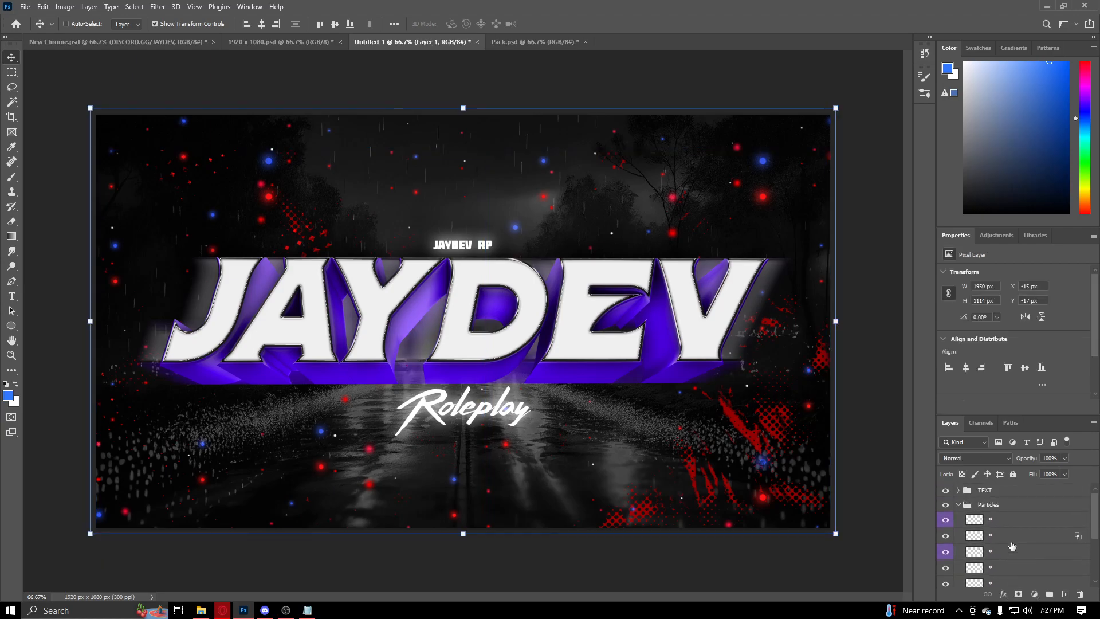
Align all layers inside the Particles group by their vertical and horizontal centres, and collapse the group.
{"action": "left_click", "coordinate": [989, 520]}
{"action": "scroll", "coordinate": [989, 521], "scroll_direction": "down", "scroll_amount": 5}
{"action": "left_click", "coordinate": [986, 549], "text": "shift"}
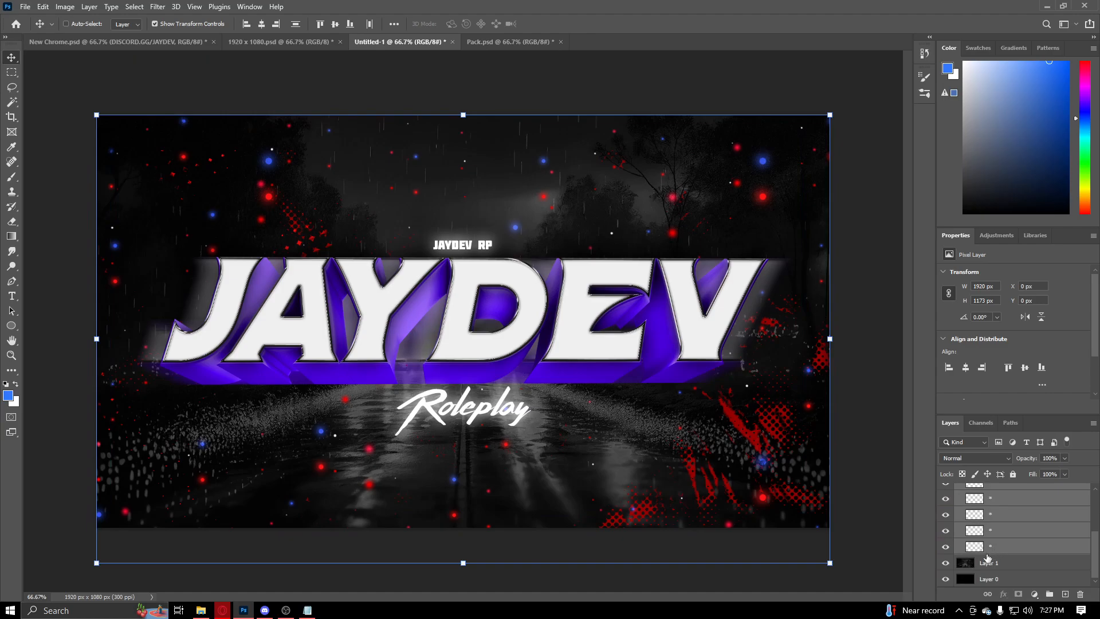
{"action": "left_click", "coordinate": [335, 25]}
{"action": "left_click", "coordinate": [275, 25]}
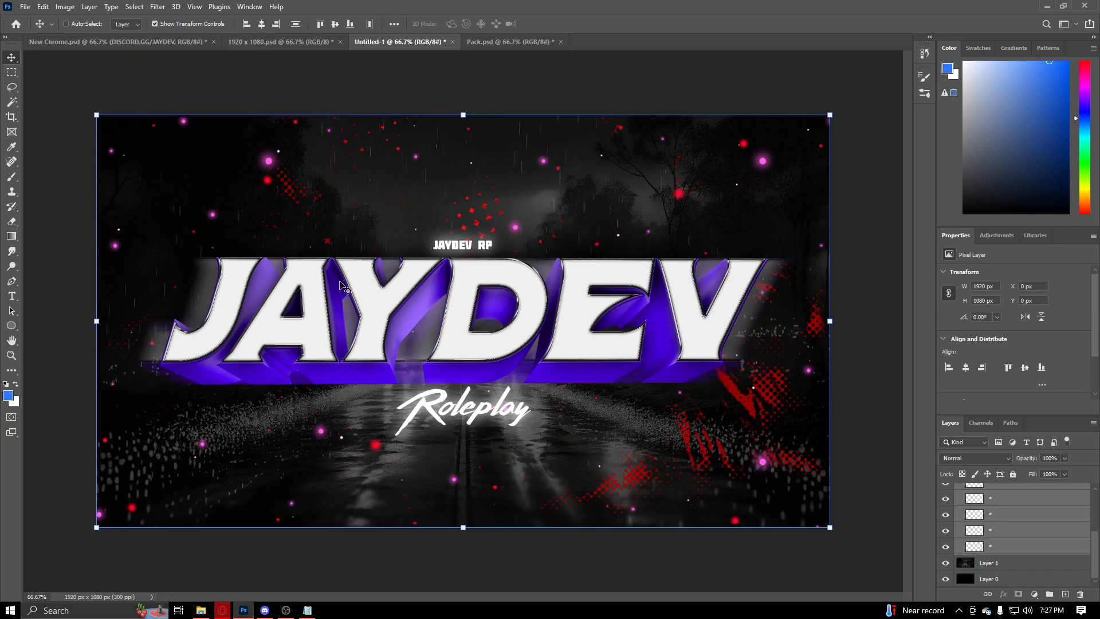
{"action": "scroll", "coordinate": [967, 511], "scroll_direction": "up", "scroll_amount": 3}
{"action": "left_click", "coordinate": [958, 491]}
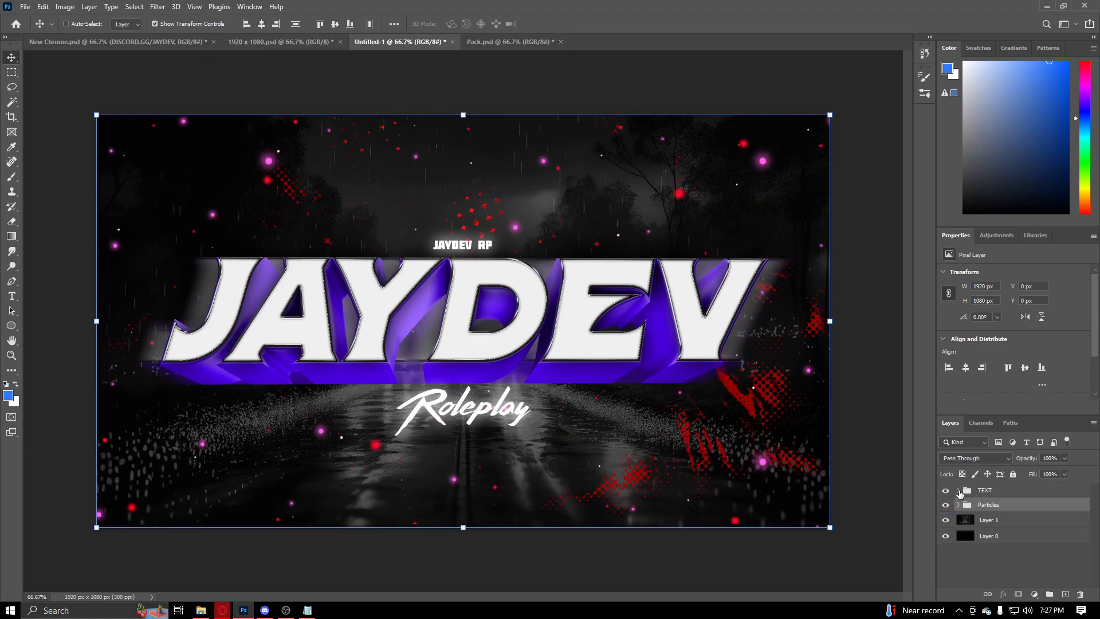
Add a Hue/Saturation adjustment layer above the Particles group and turn on Colorize.
{"action": "left_click", "coordinate": [1034, 594]}
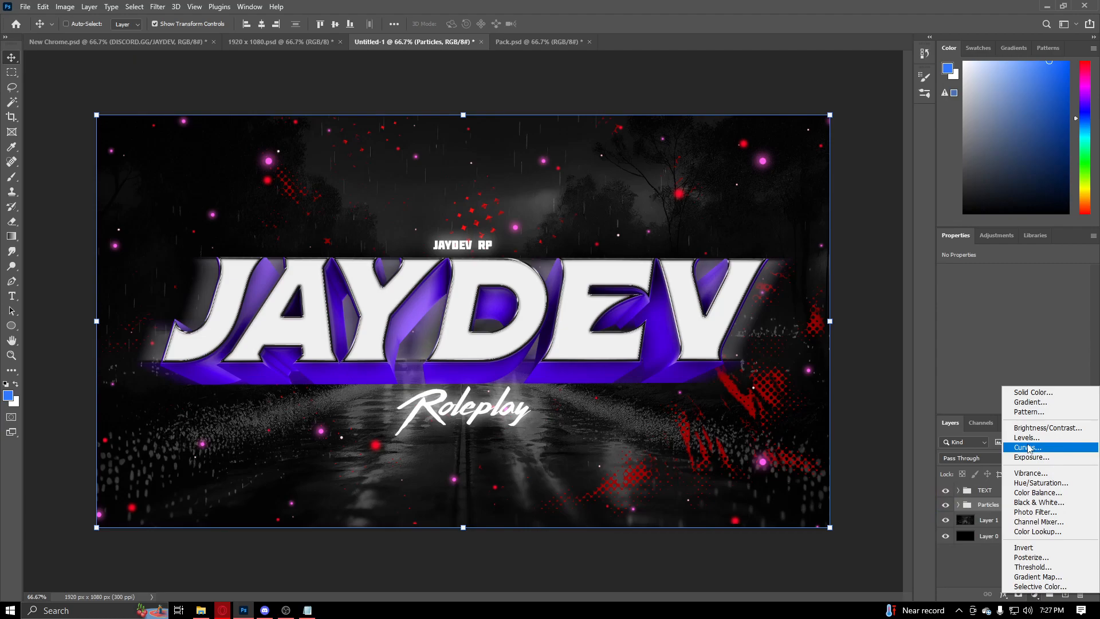
{"action": "left_click", "coordinate": [1040, 482]}
{"action": "mouse_move", "coordinate": [1099, 119]}
{"action": "left_mouse_down"}
{"action": "mouse_move", "coordinate": [701, 113]}
{"action": "mouse_move", "coordinate": [1099, 130]}
{"action": "left_mouse_up"}
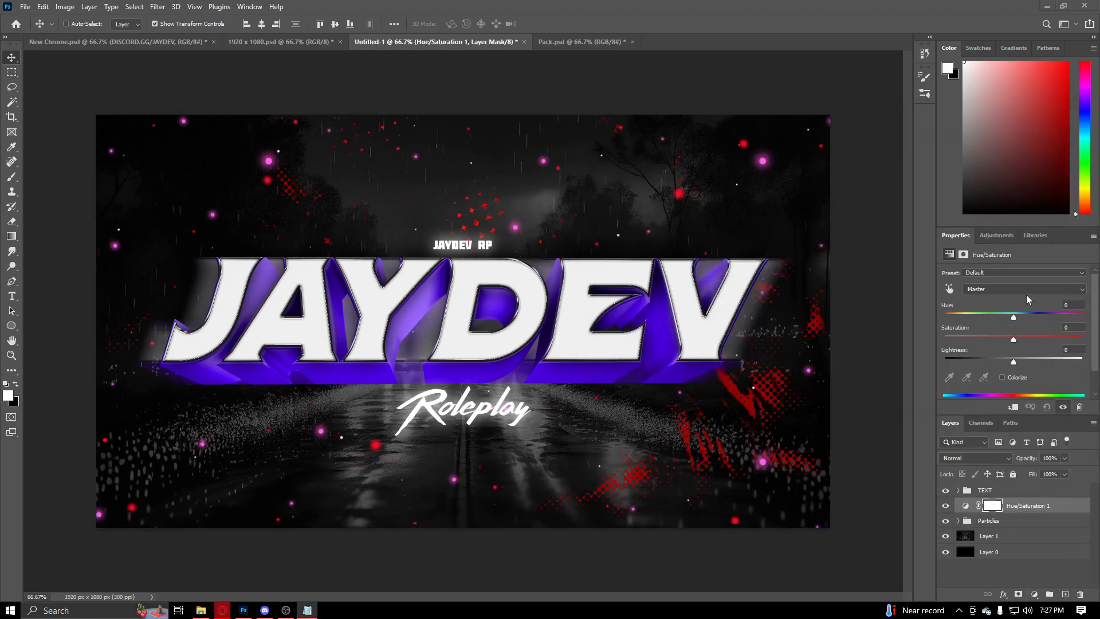
{"action": "left_click", "coordinate": [1067, 308]}
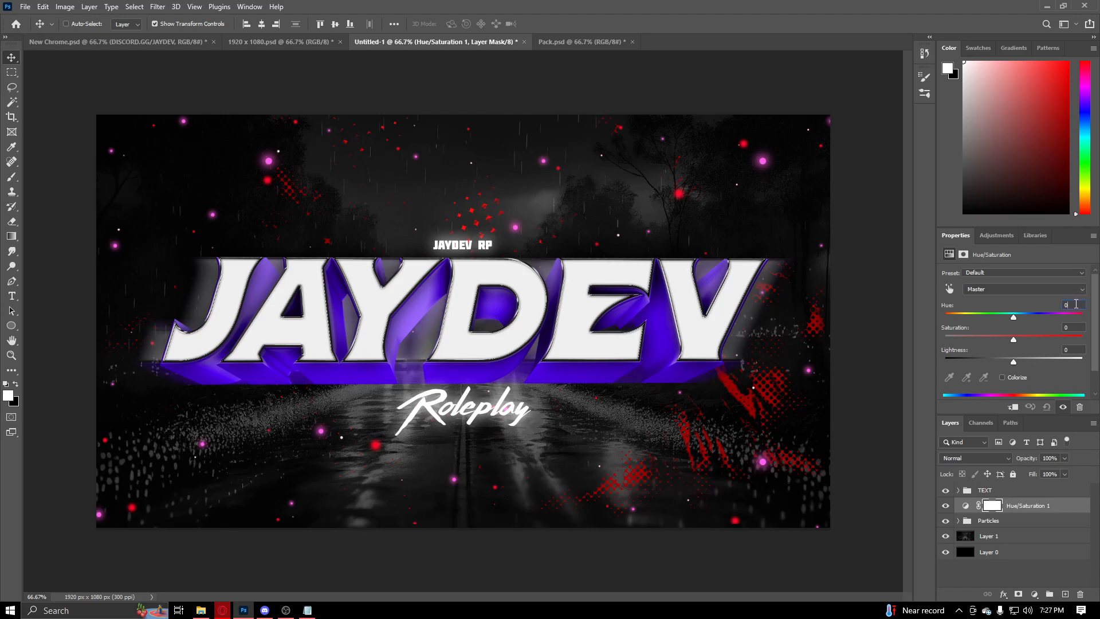
{"action": "type", "text": "+267"}
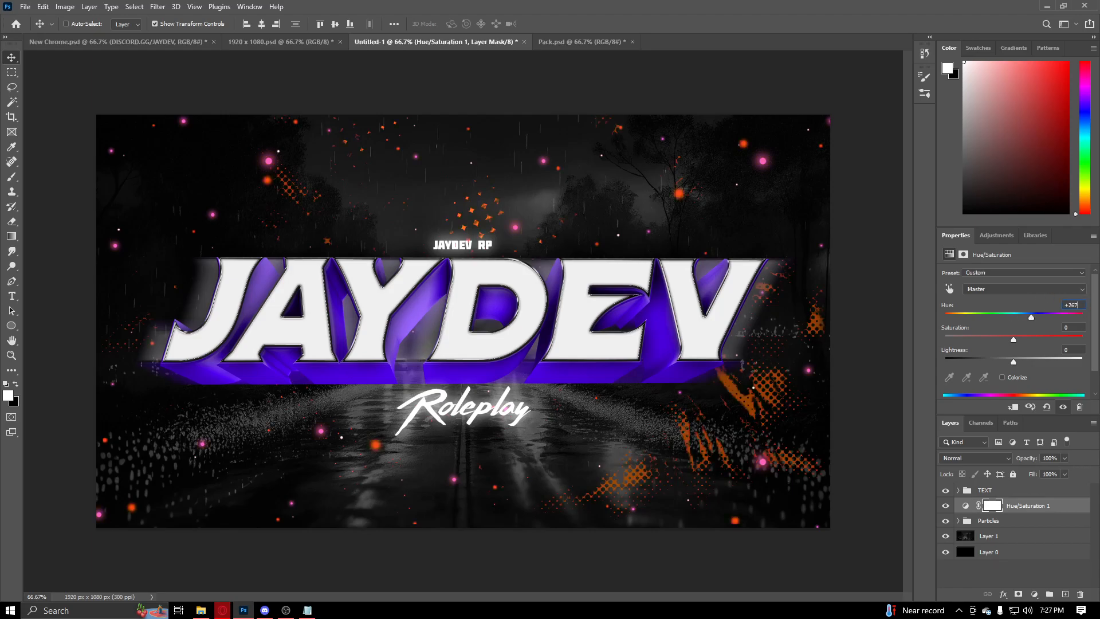
{"action": "left_click", "coordinate": [1012, 376]}
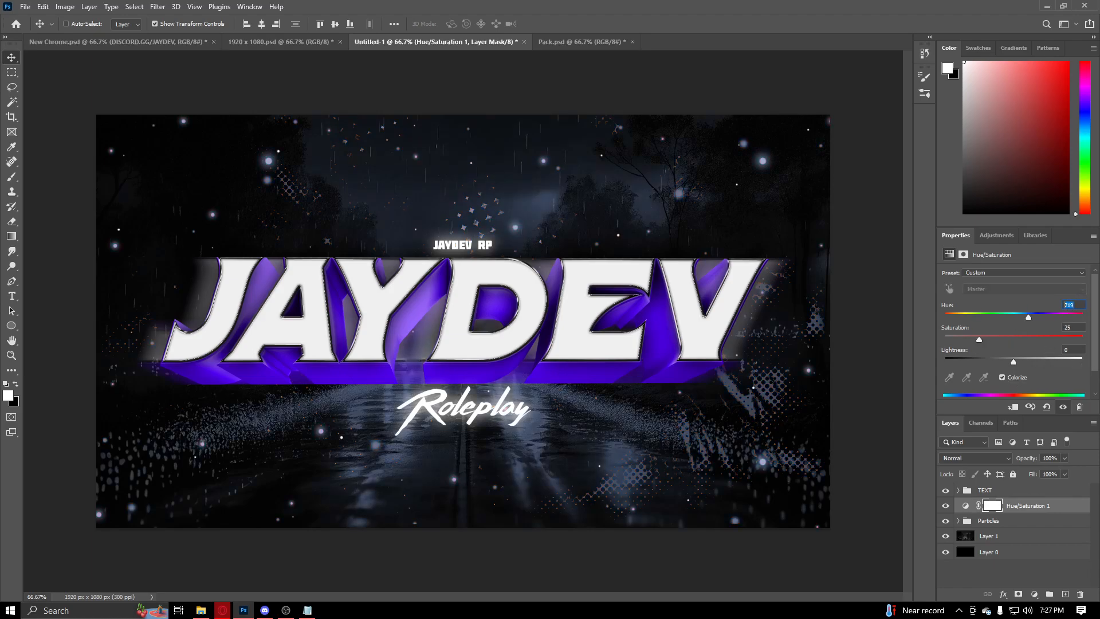
Set the Hue/Saturation adjustment layer to Hue 260 and Saturation 100 to tint the background purple.
{"action": "type", "text": "+6"}
{"action": "key", "text": "BackSpace"}
{"action": "type", "text": "0"}
{"action": "left_click_drag", "start_coordinate": [1043, 317], "coordinate": [1040, 322]}
{"action": "left_click", "coordinate": [1077, 328]}
{"action": "key", "text": "BackSpace"}
{"action": "type", "text": "100"}
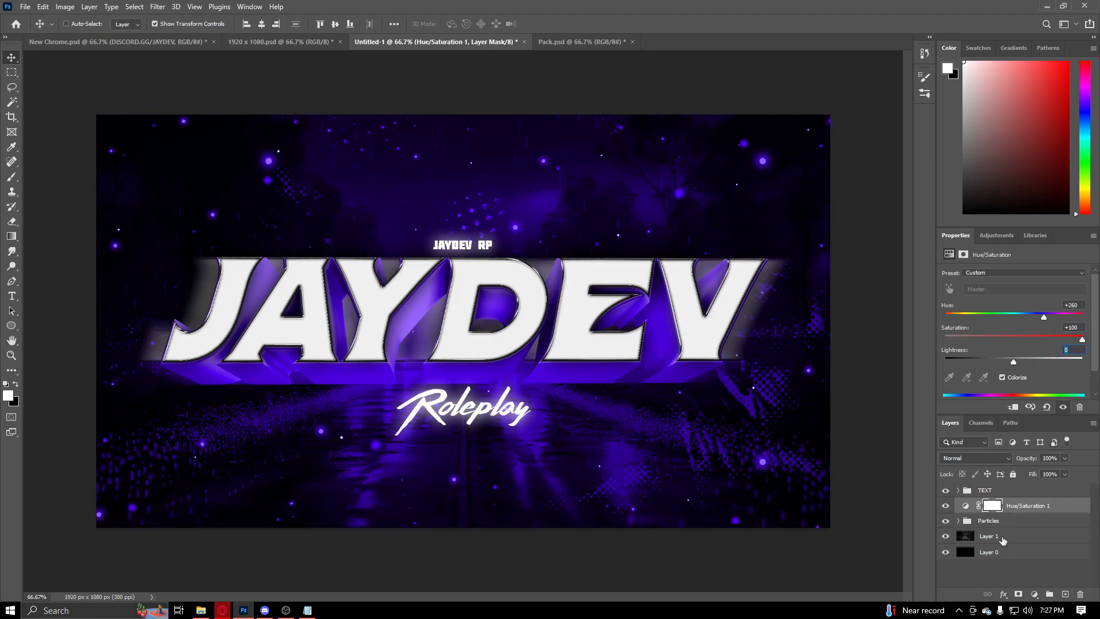
{"action": "left_click", "coordinate": [995, 562]}
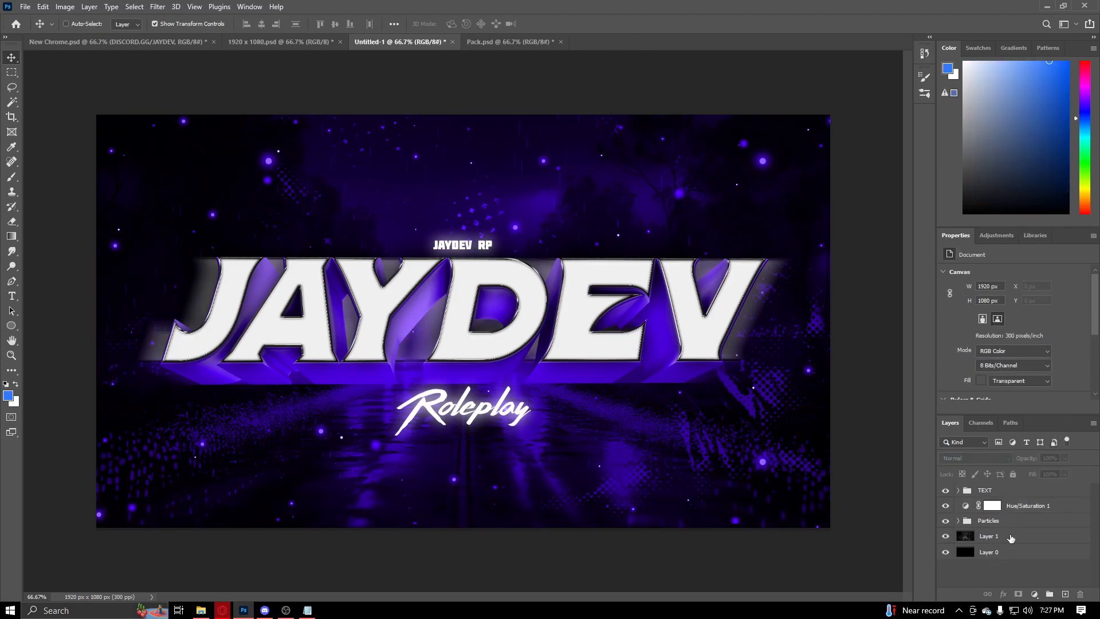
{"action": "left_click_drag", "start_coordinate": [1021, 509], "coordinate": [1017, 526]}
{"action": "left_click", "coordinate": [958, 505]}
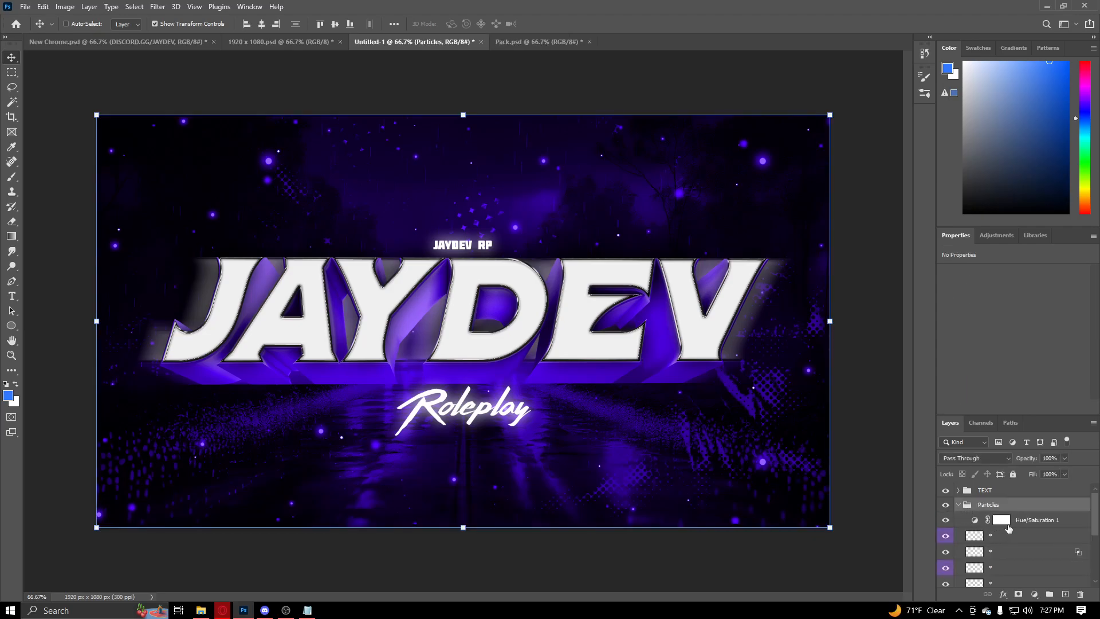
{"action": "right_click", "coordinate": [1039, 518]}
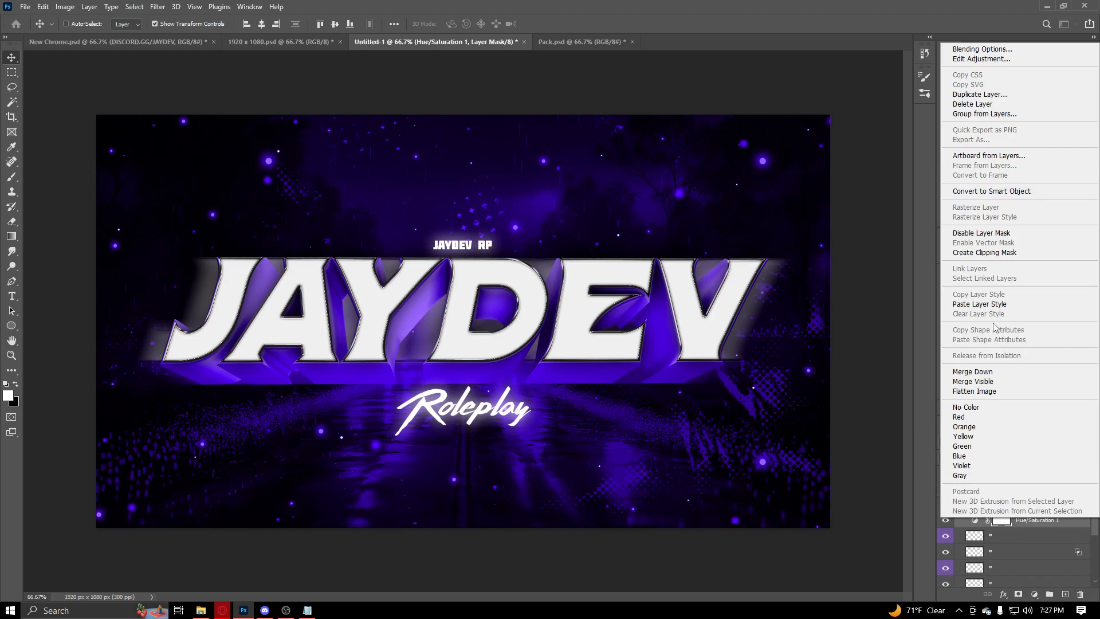
{"action": "left_click", "coordinate": [985, 253]}
{"action": "left_click_drag", "start_coordinate": [1025, 520], "coordinate": [1025, 498]}
Clip the Hue/Saturation adjustment layer to the Particles group, collapse the group and clear the layer selection.
{"action": "right_click", "coordinate": [1025, 505]}
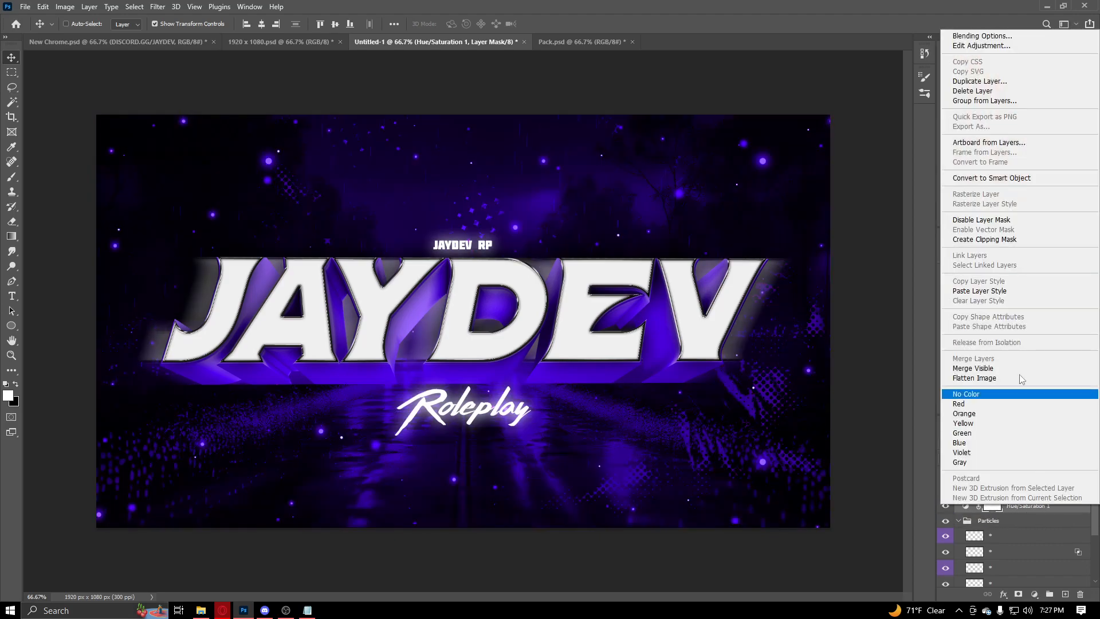
{"action": "left_click", "coordinate": [998, 240]}
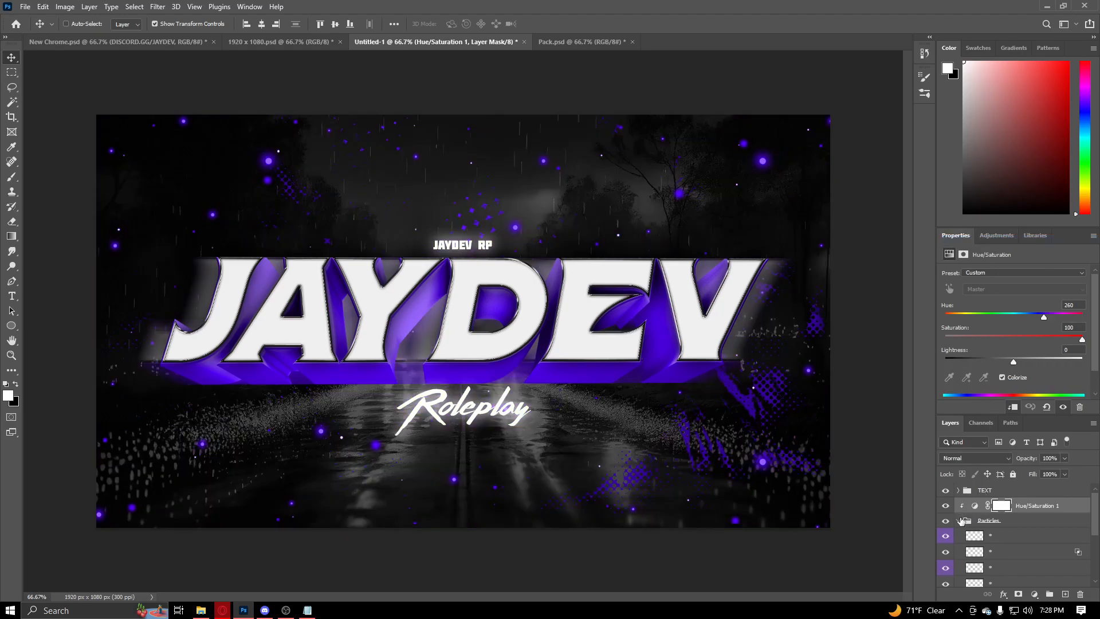
{"action": "left_click", "coordinate": [961, 520]}
{"action": "left_click", "coordinate": [1004, 564]}
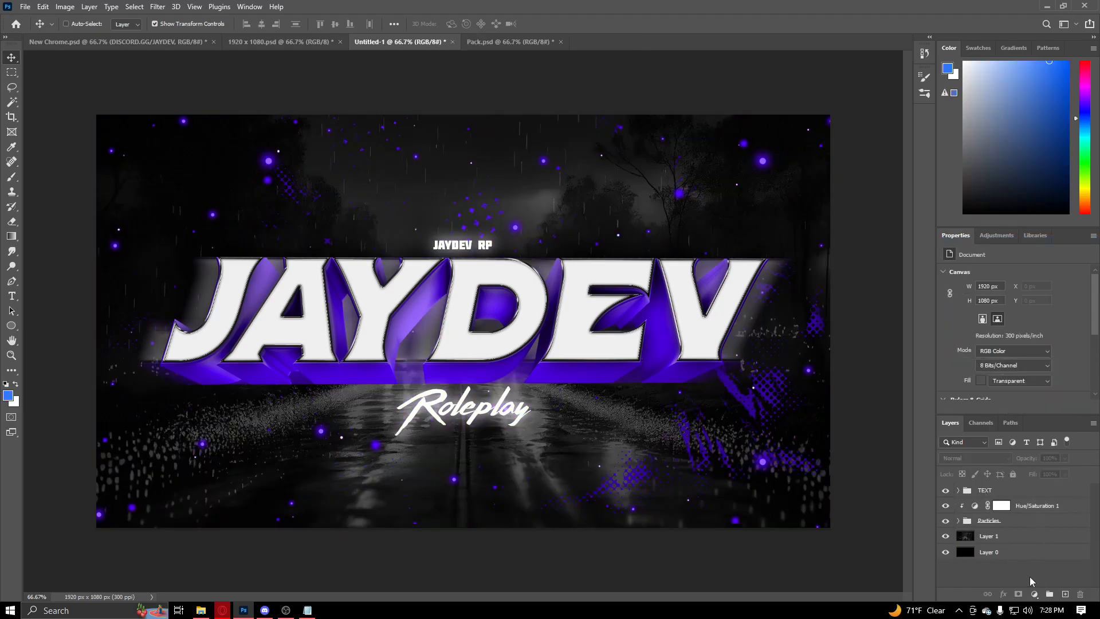
Group the Hue/Saturation adjustment layer and the Particles group together and rename the new group EFFECTS.
{"action": "left_click", "coordinate": [1015, 523]}
{"action": "left_click", "coordinate": [1019, 505], "text": "shift"}
{"action": "left_click_drag", "start_coordinate": [1039, 598], "coordinate": [1050, 594]}
{"action": "double_click", "coordinate": [989, 504]}
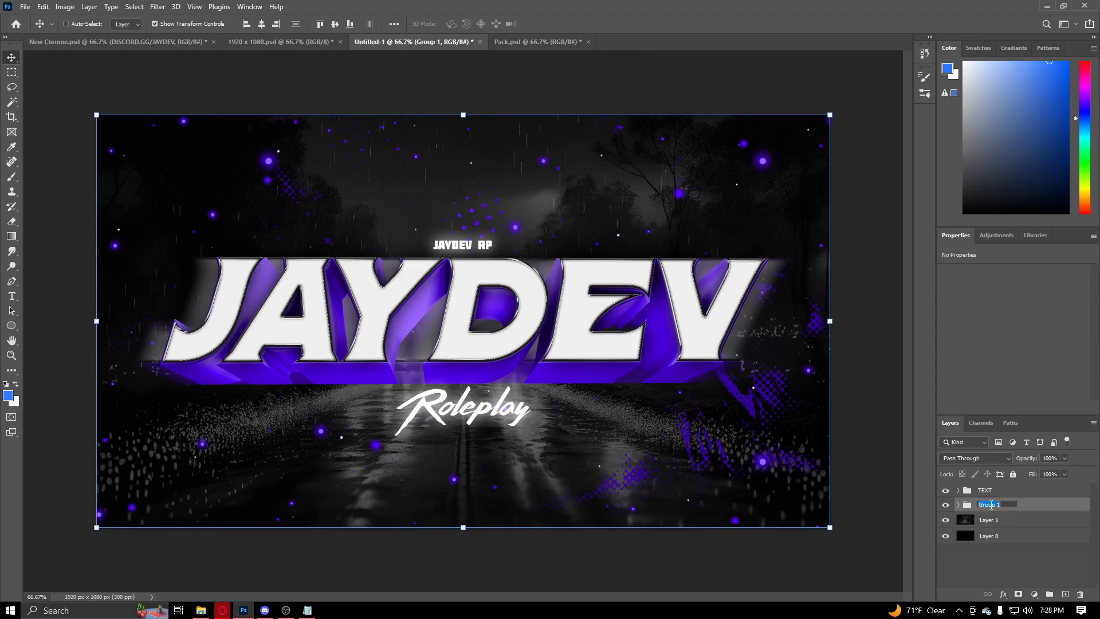
{"action": "type", "text": "EFFECTS"}
{"action": "key", "text": "Return"}
{"action": "left_click", "coordinate": [1031, 582]}
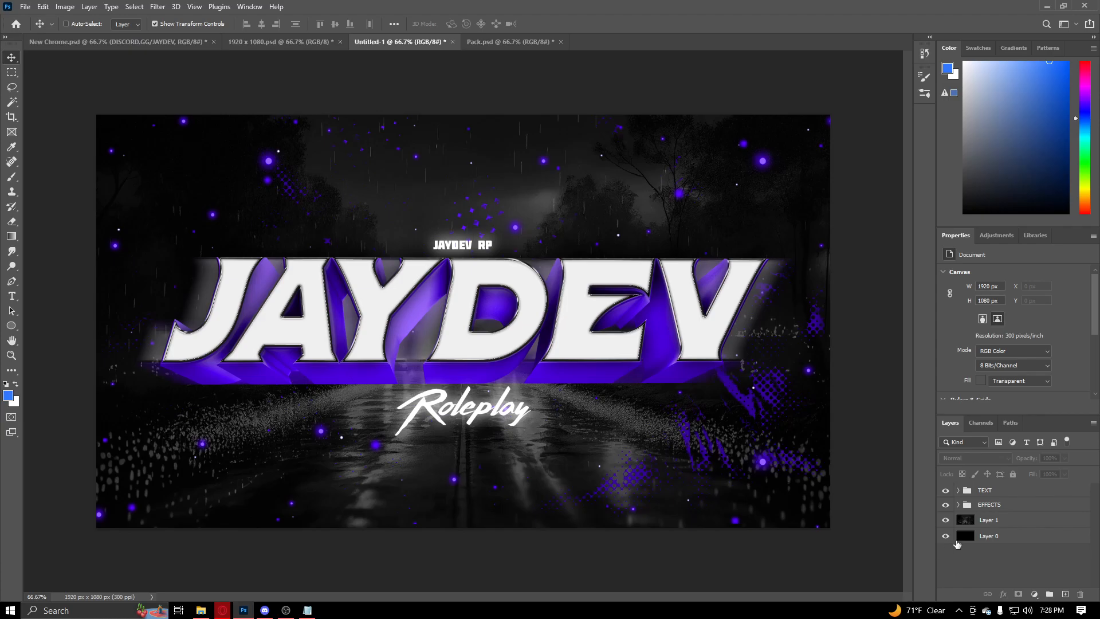
Show the hidden Neons, TEXT, BACKGROUND and Money groups in 1920 x 1080.psd to review the reference design, and return to Untitled-1.
{"action": "left_click", "coordinate": [269, 42]}
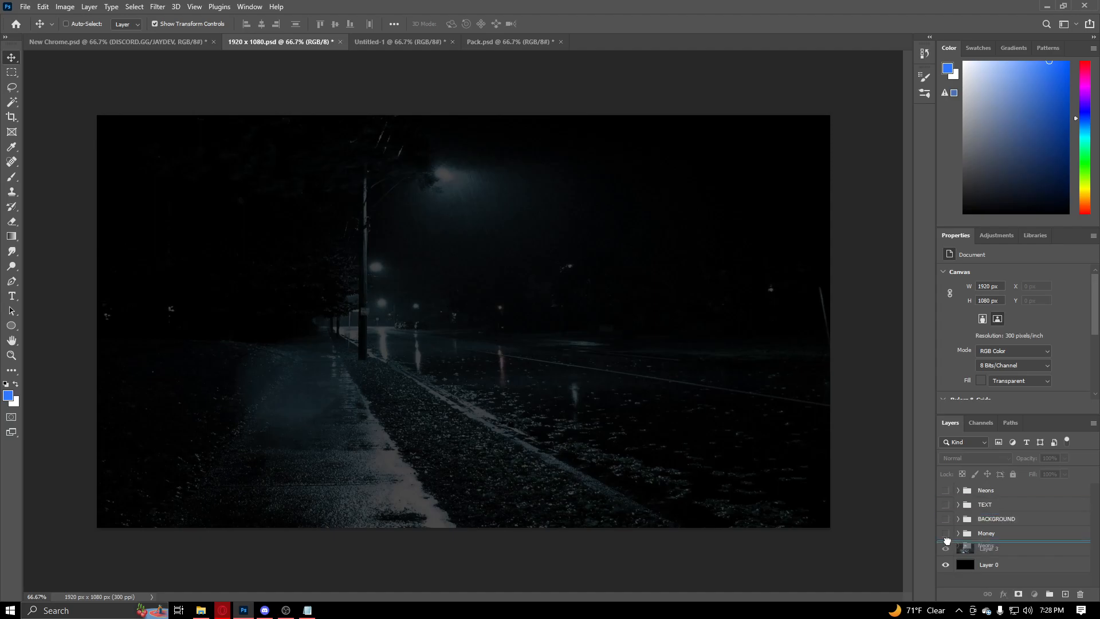
{"action": "left_click_drag", "start_coordinate": [946, 490], "coordinate": [949, 532]}
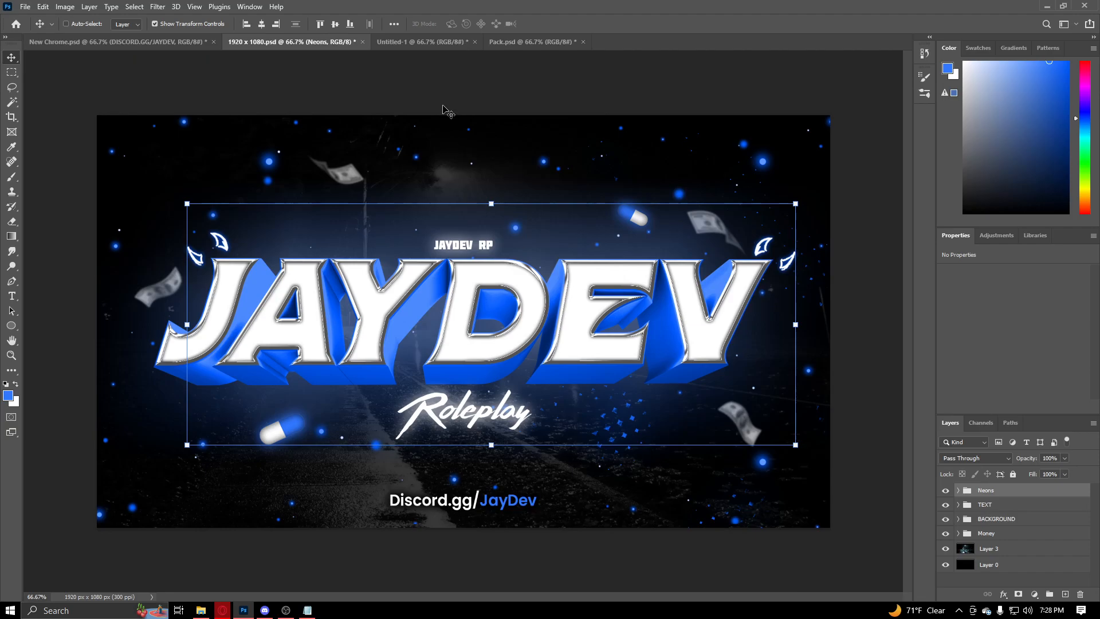
{"action": "left_click", "coordinate": [444, 43]}
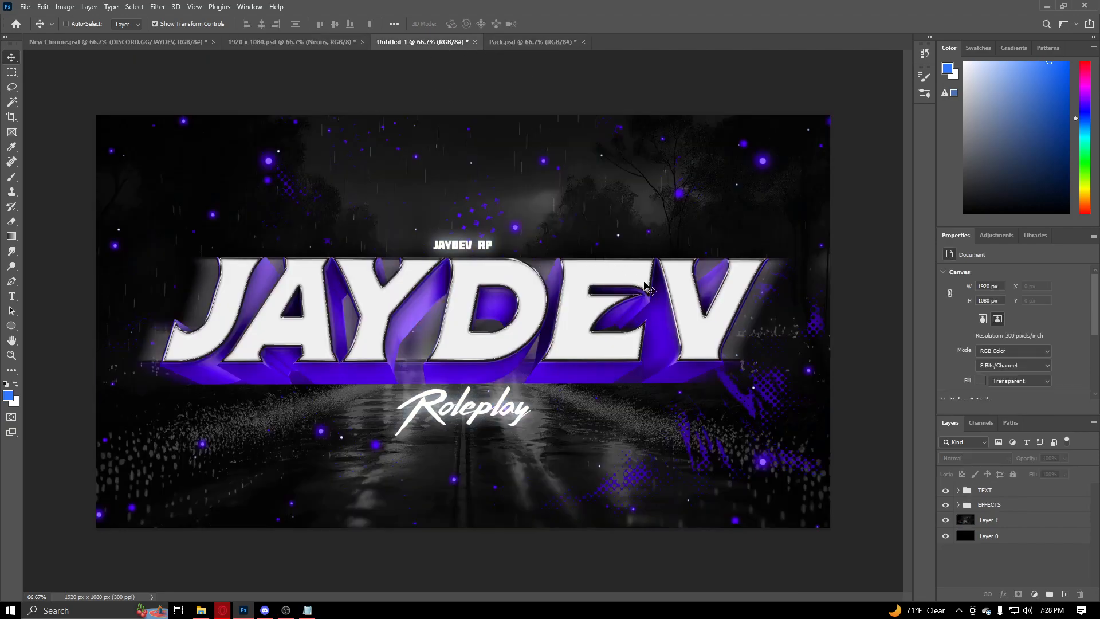
Add a text layer reading Discord.gg/JayDev below the Roleplay caption, near the canvas's lower edge.
{"action": "key", "text": "t"}
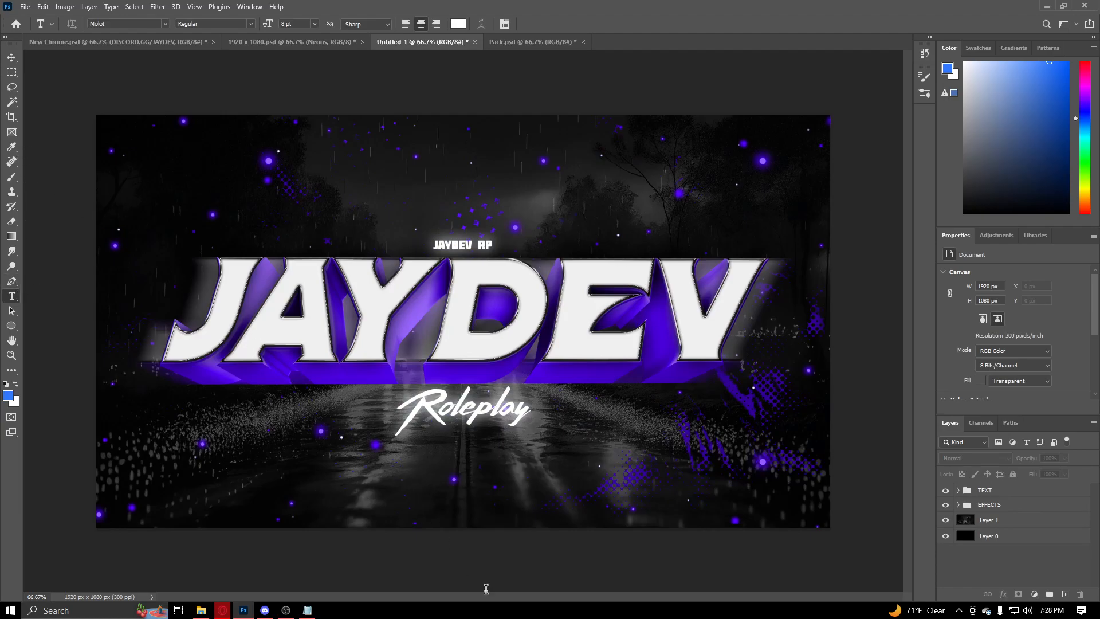
{"action": "left_click", "coordinate": [420, 496]}
{"action": "type", "text": "DISCORD.GG/JAYDEV"}
{"action": "key", "text": "BackSpace"}
{"action": "key", "text": "BackSpace"}
{"action": "type", "text": "EV"}
Set the whole Discord.gg/JayDev text to the Poppins SemiBold font.
{"action": "key", "text": "ctrl+a"}
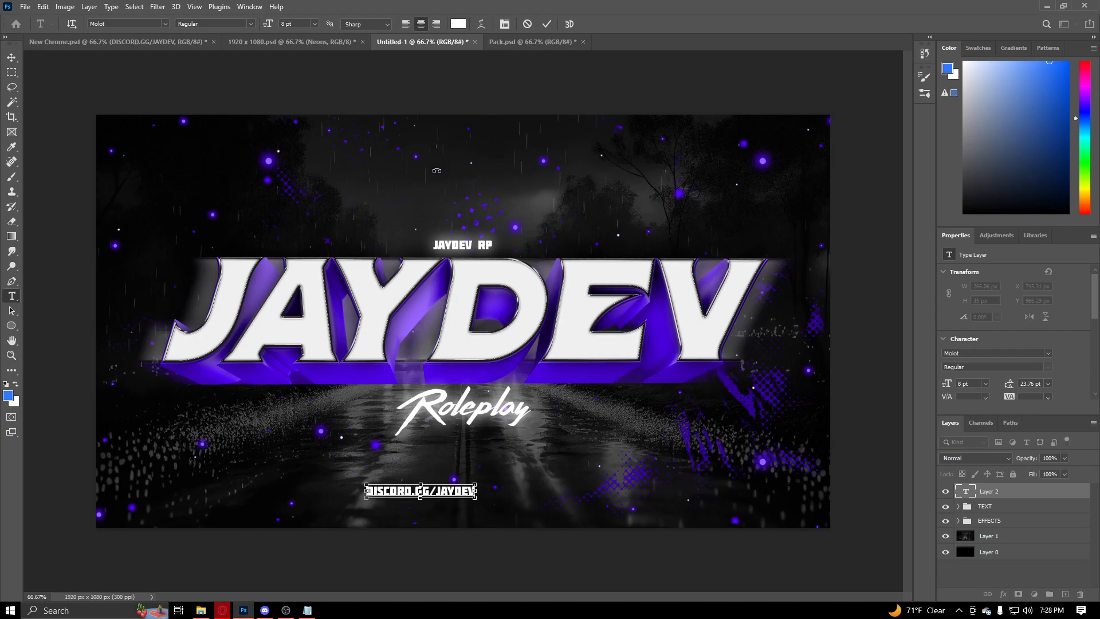
{"action": "left_click", "coordinate": [164, 24]}
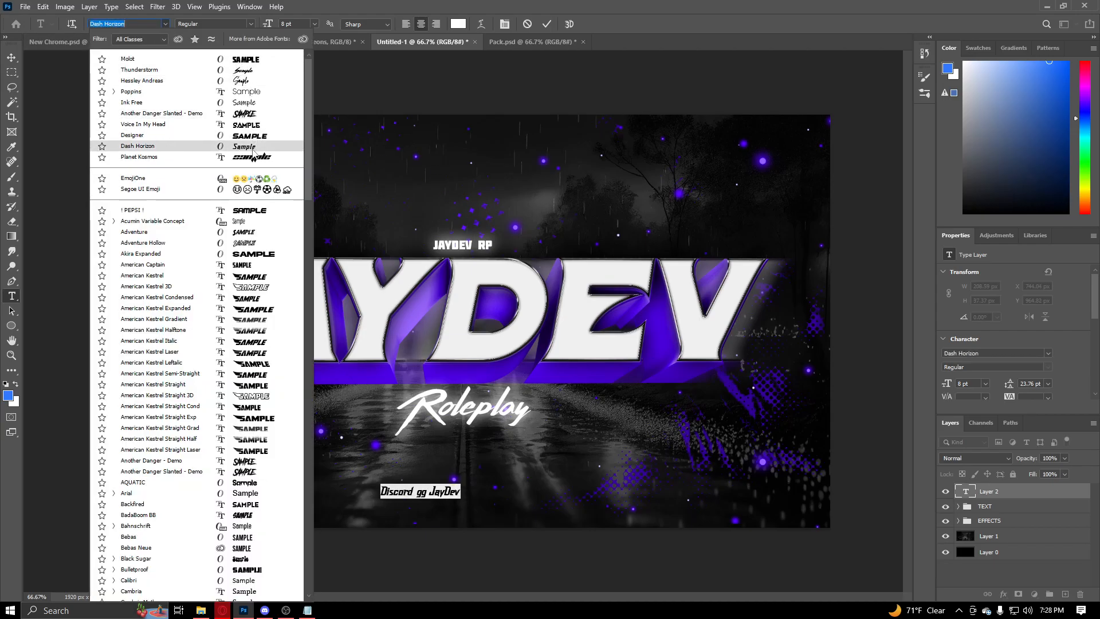
{"action": "scroll", "coordinate": [258, 264], "scroll_direction": "down", "scroll_amount": 14}
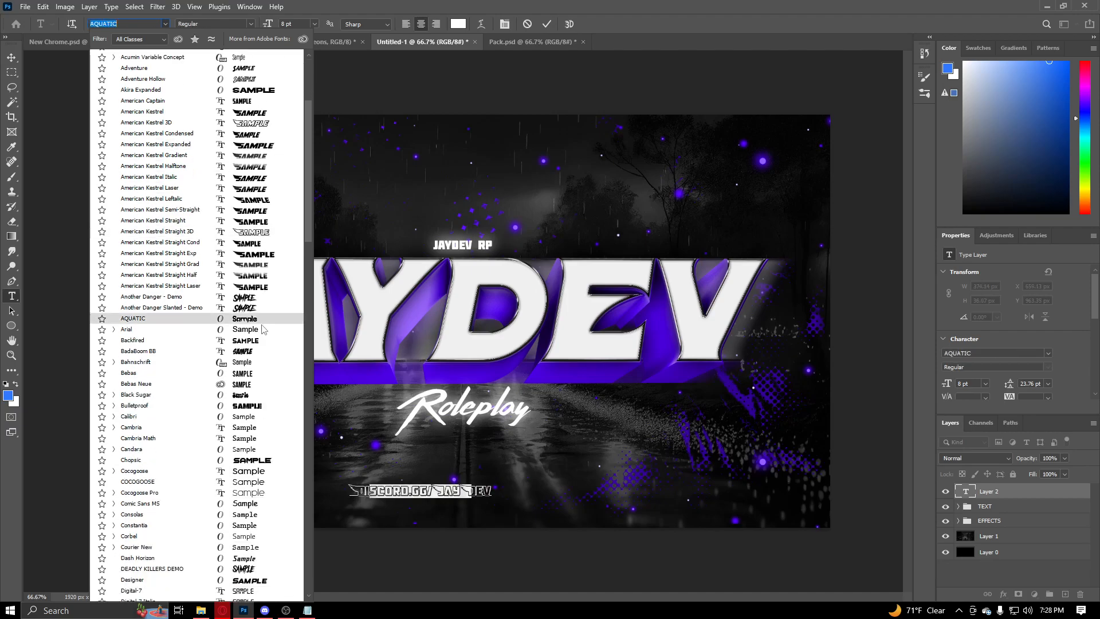
{"action": "scroll", "coordinate": [246, 328], "scroll_direction": "down", "scroll_amount": 10}
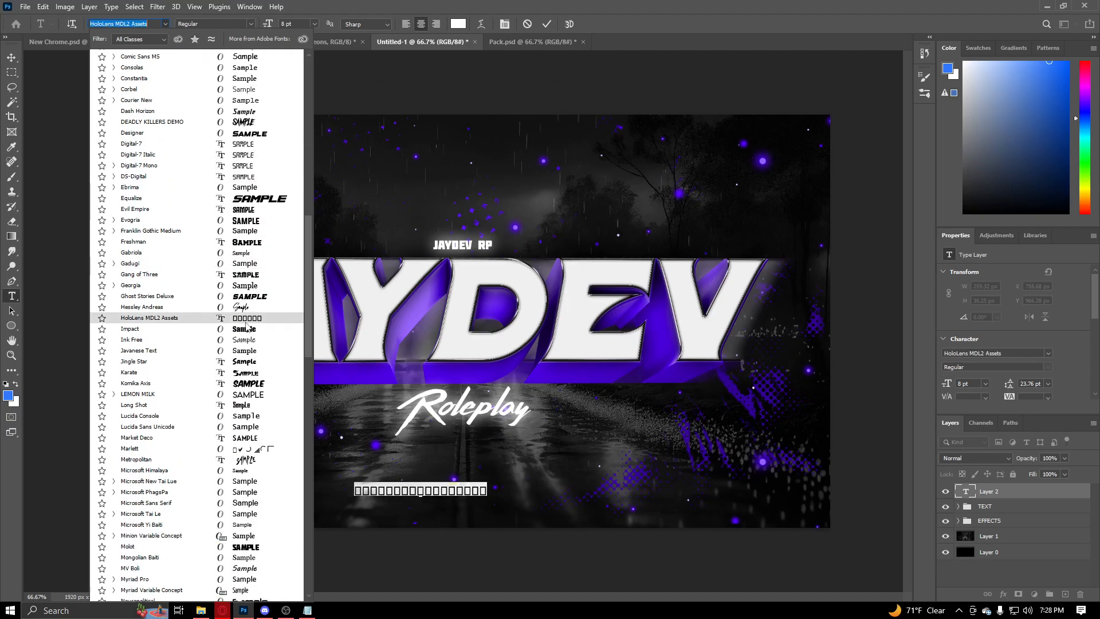
{"action": "scroll", "coordinate": [247, 329], "scroll_direction": "down", "scroll_amount": 6}
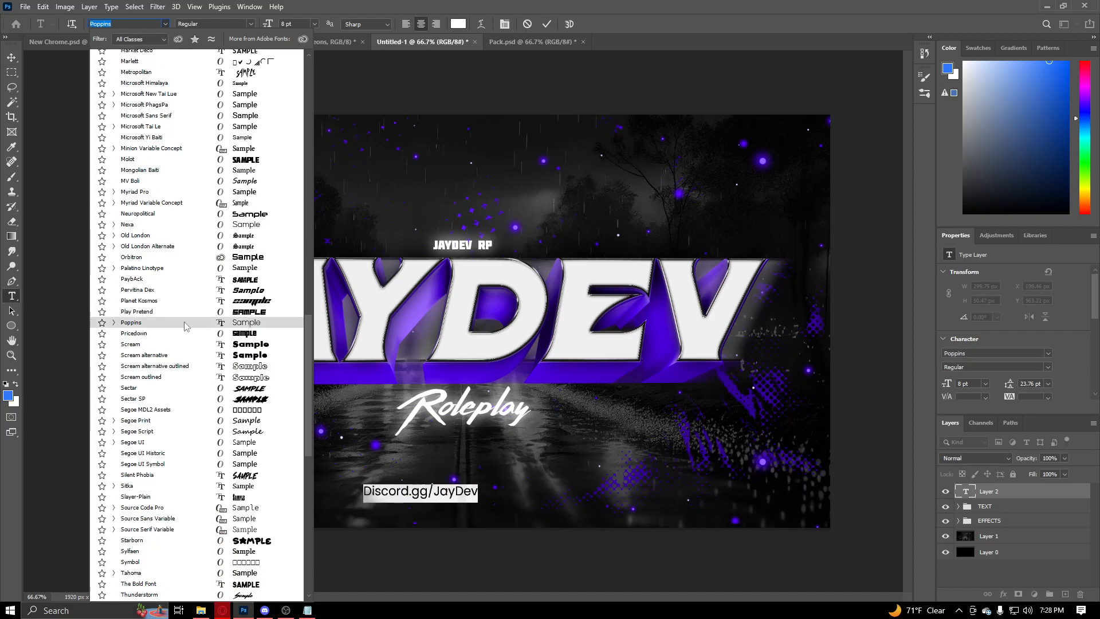
{"action": "left_click", "coordinate": [113, 322]}
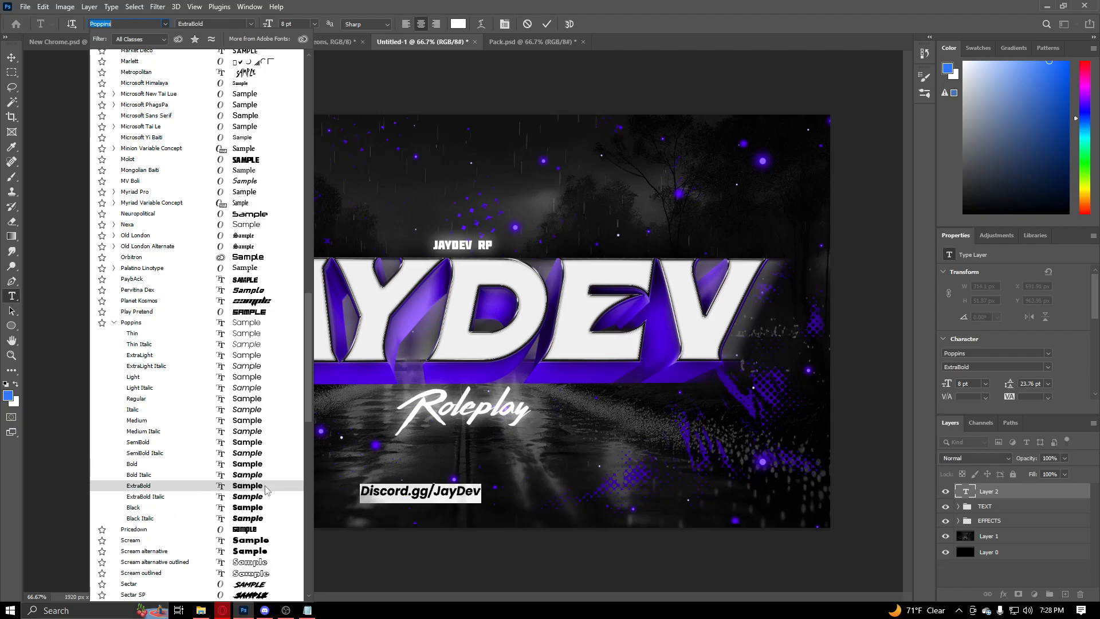
{"action": "left_click", "coordinate": [271, 447]}
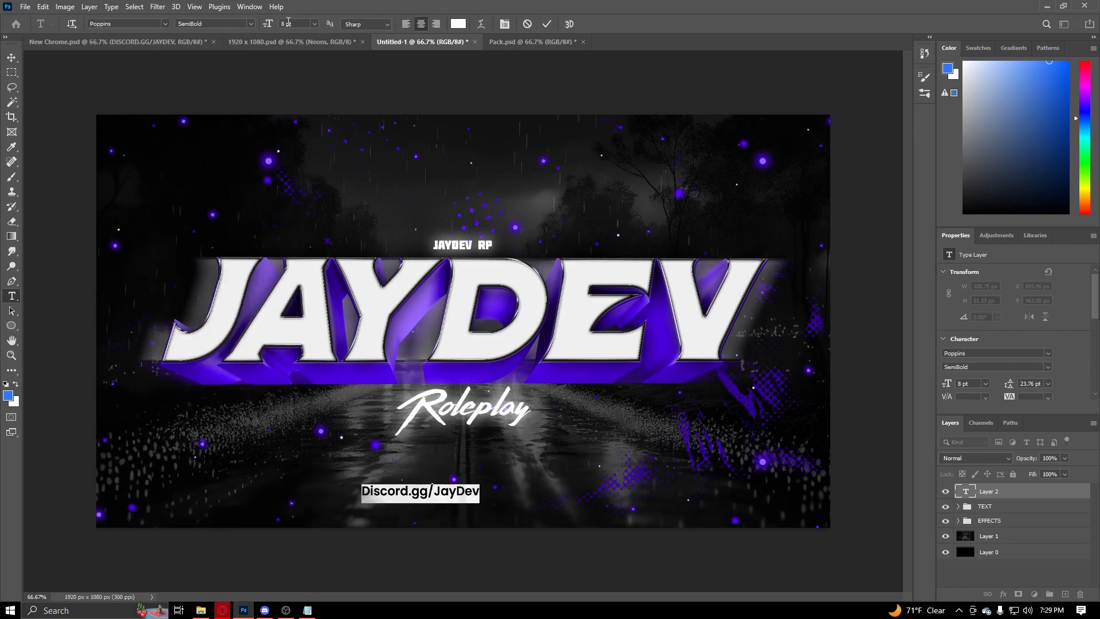
Set the Discord.gg/JayDev text size to 10 pt.
{"action": "key", "text": "BackSpace"}
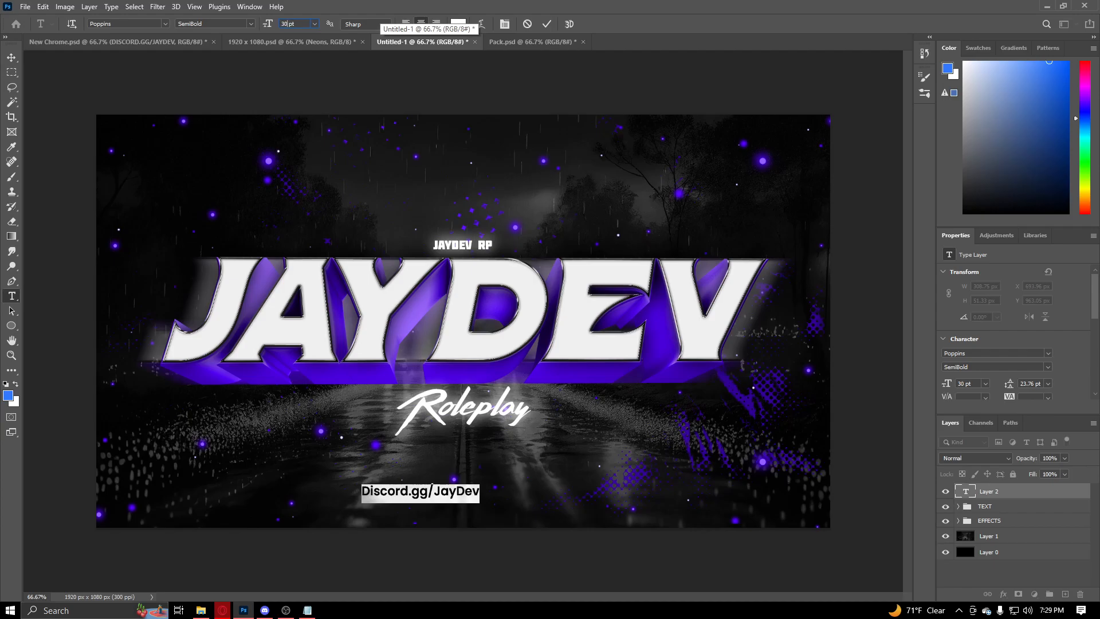
{"action": "key", "text": "Return"}
{"action": "type", "text": "10"}
{"action": "key", "text": "Return"}
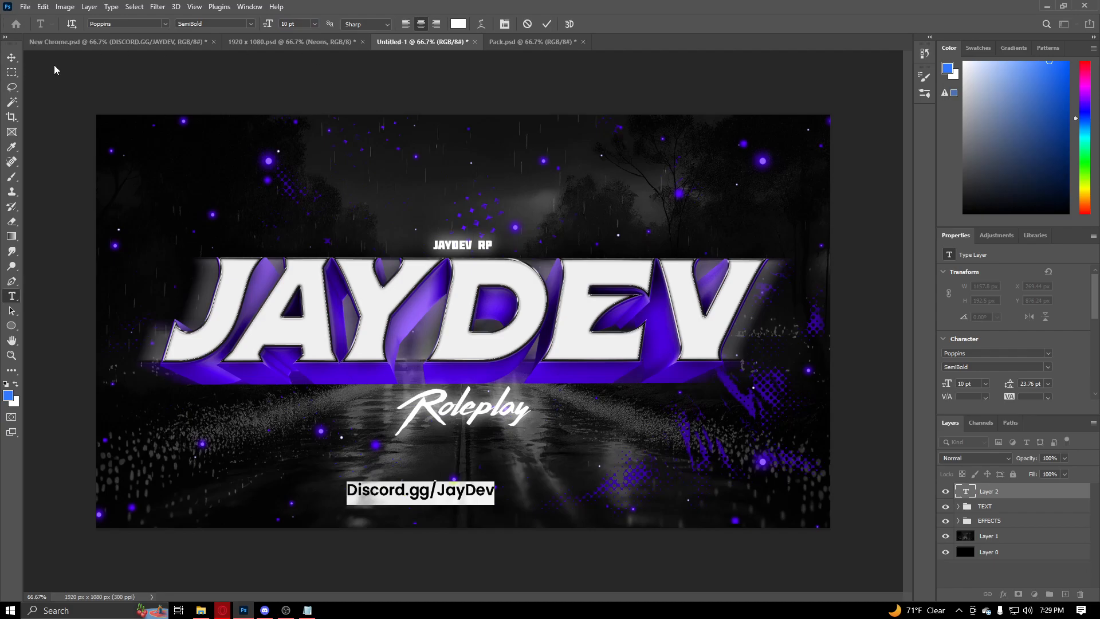
Move the Discord.gg/JayDev text 110 px right and 40 px down to centre it under the Roleplay caption, and deselect it.
{"action": "left_click", "coordinate": [12, 57]}
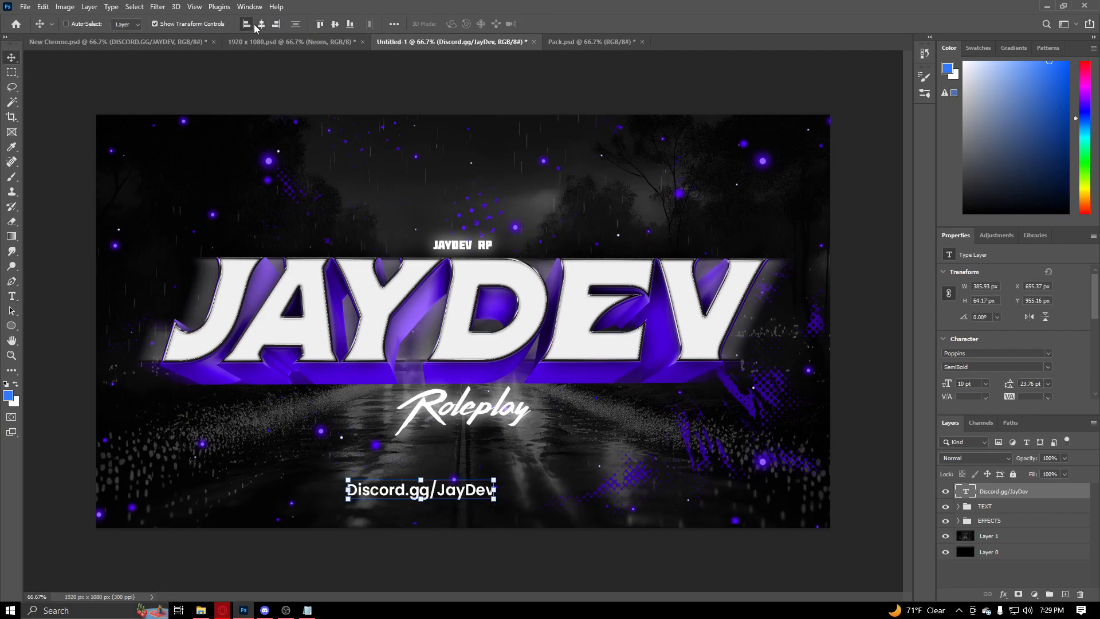
{"action": "key", "text": "shift+Right"}
{"action": "key", "text": "shift+Right"}
{"action": "key", "text": "shift+Right"}
{"action": "key", "text": "shift+Right"}
{"action": "key", "text": "shift+Right"}
{"action": "key", "text": "shift+Right"}
{"action": "key", "text": "shift+Right"}
{"action": "key", "text": "shift+Right"}
{"action": "key", "text": "shift+Right"}
{"action": "key", "text": "shift+Right"}
{"action": "key", "text": "shift+Right"}
{"action": "key", "text": "shift+Down"}
{"action": "key", "text": "shift+Down"}
{"action": "key", "text": "shift+Down"}
{"action": "key", "text": "shift+Down"}
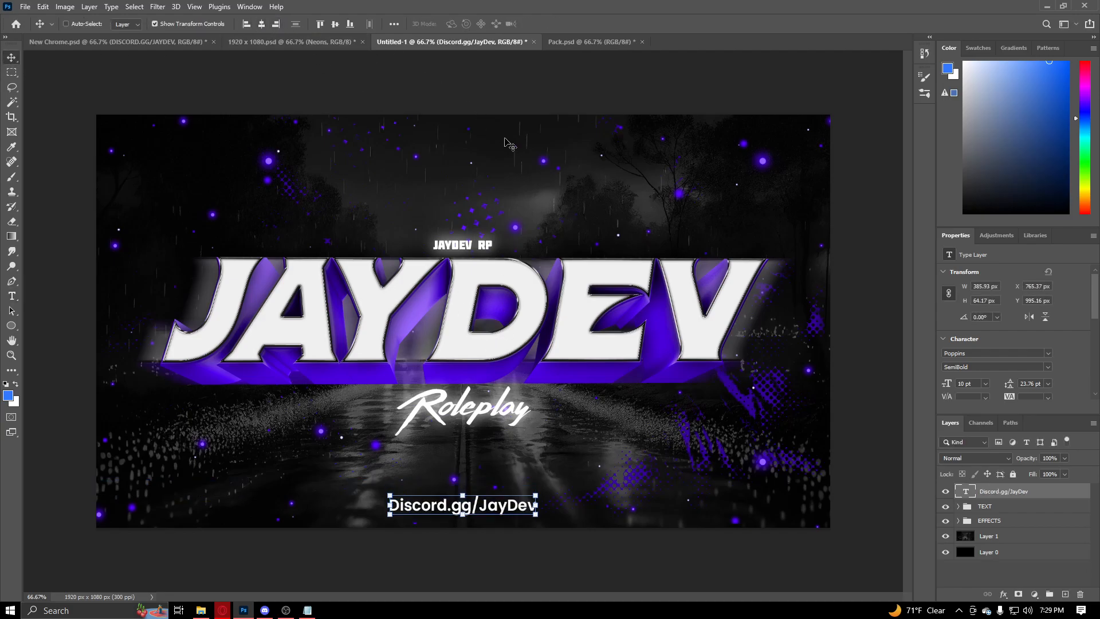
{"action": "left_click", "coordinate": [992, 572]}
Recolour only the word JayDev in the Discord caption with a purple sampled from the 3D JAYDEV lettering.
{"action": "key", "text": "t"}
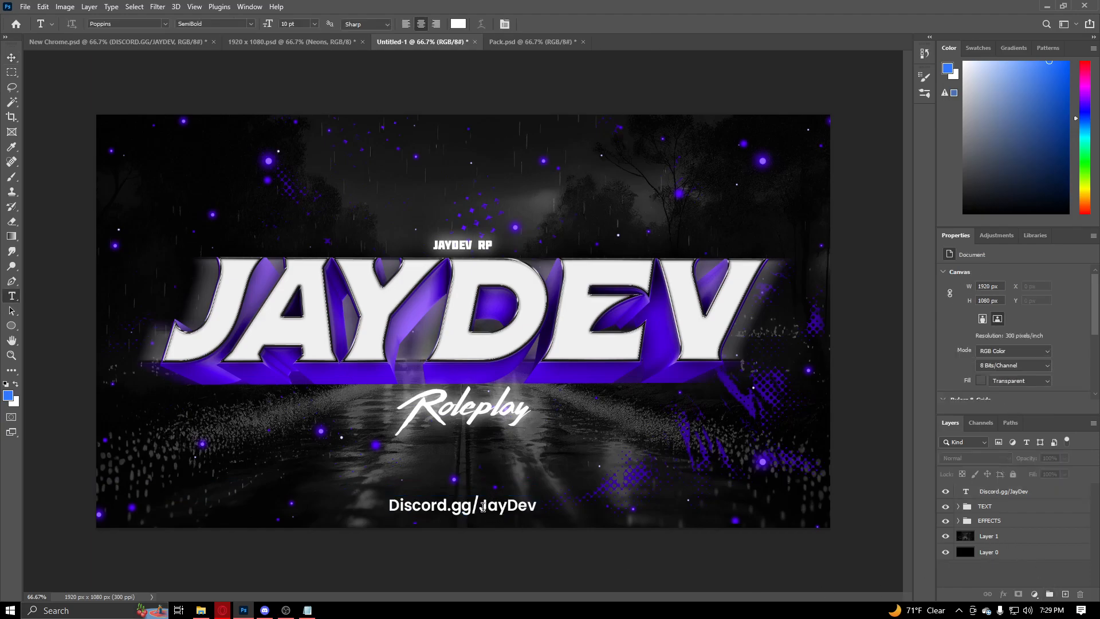
{"action": "double_click", "coordinate": [483, 506]}
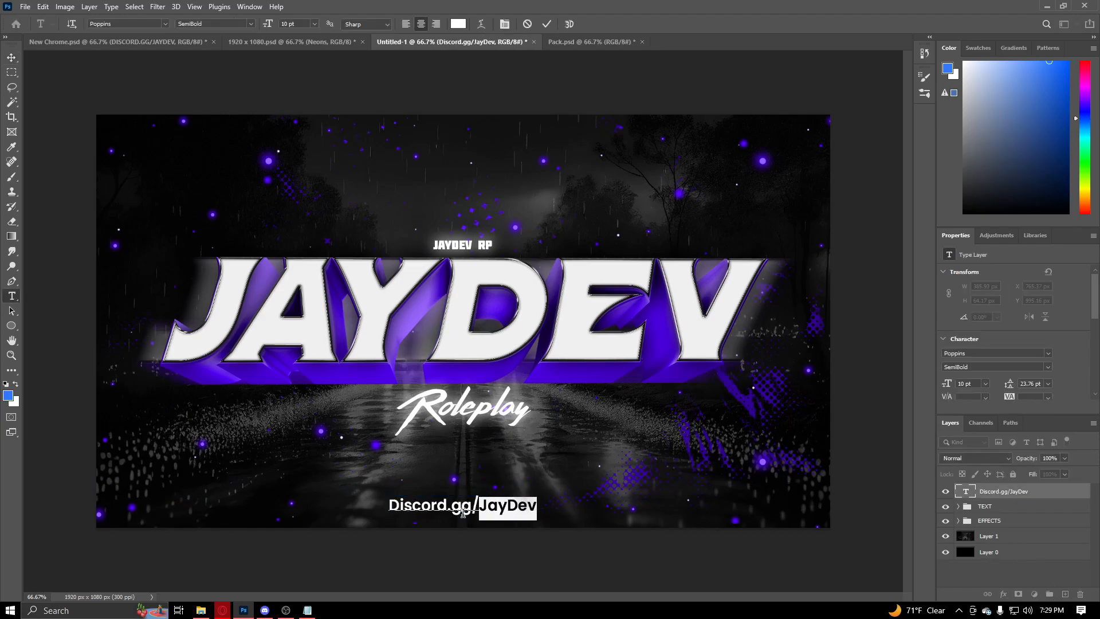
{"action": "left_click", "coordinate": [458, 24]}
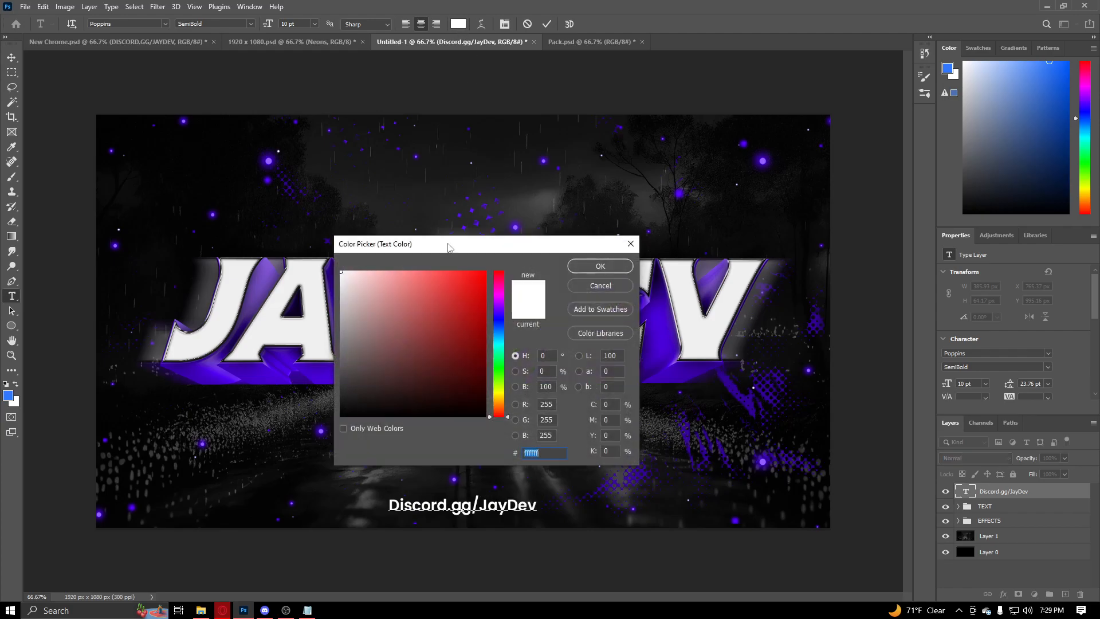
{"action": "left_click", "coordinate": [254, 292]}
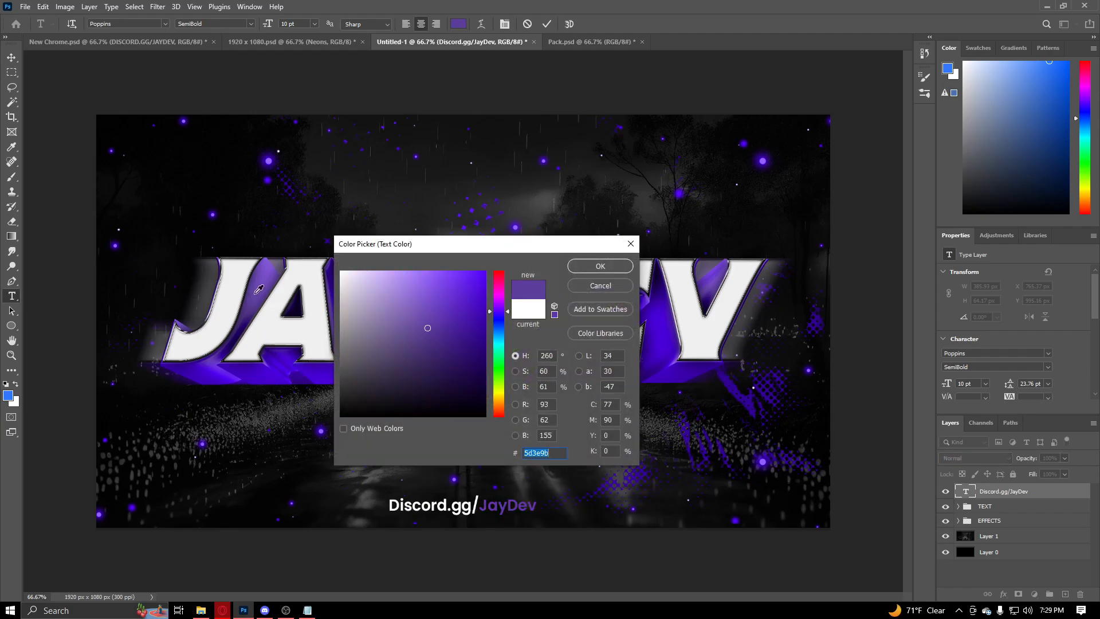
{"action": "left_click", "coordinate": [223, 353]}
{"action": "left_click_drag", "start_coordinate": [233, 335], "coordinate": [246, 307]}
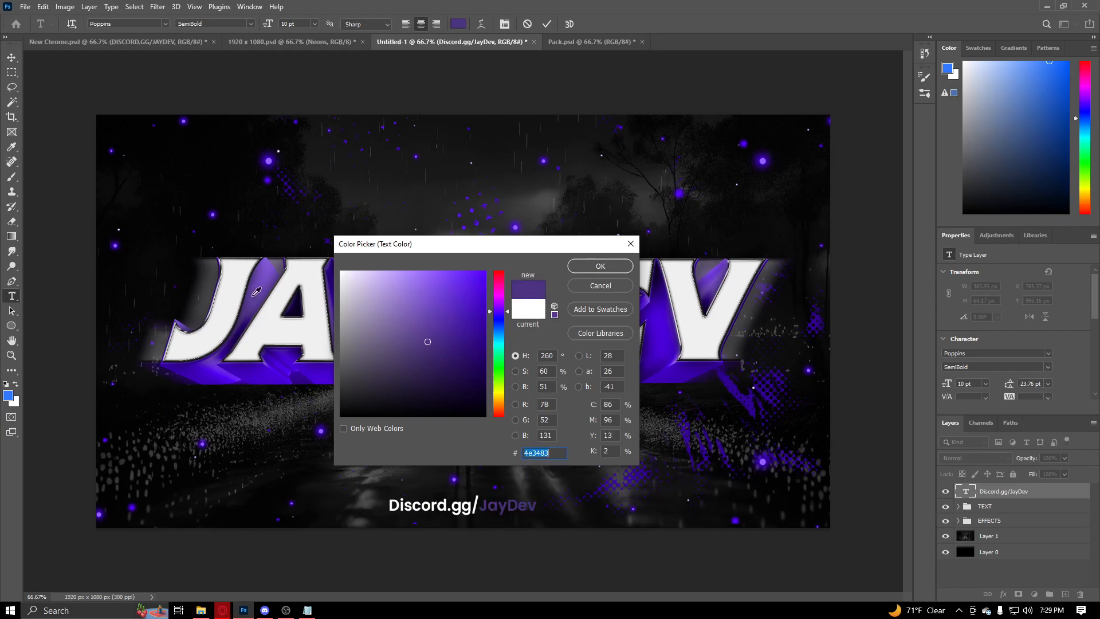
{"action": "left_click", "coordinate": [256, 293]}
{"action": "left_click", "coordinate": [617, 272]}
{"action": "left_click", "coordinate": [990, 573]}
Move the Discord.gg/JayDev text layer into the TEXT group and expand the group to select the layer.
{"action": "left_click_drag", "start_coordinate": [1008, 492], "coordinate": [1011, 504]}
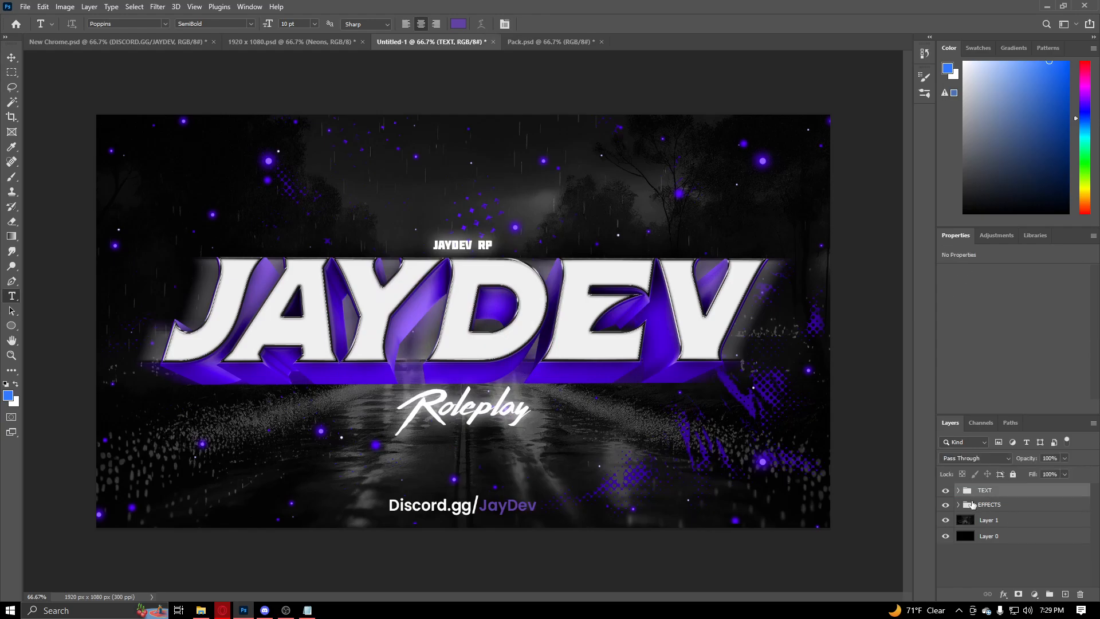
{"action": "left_click", "coordinate": [958, 491]}
{"action": "left_click", "coordinate": [1048, 509]}
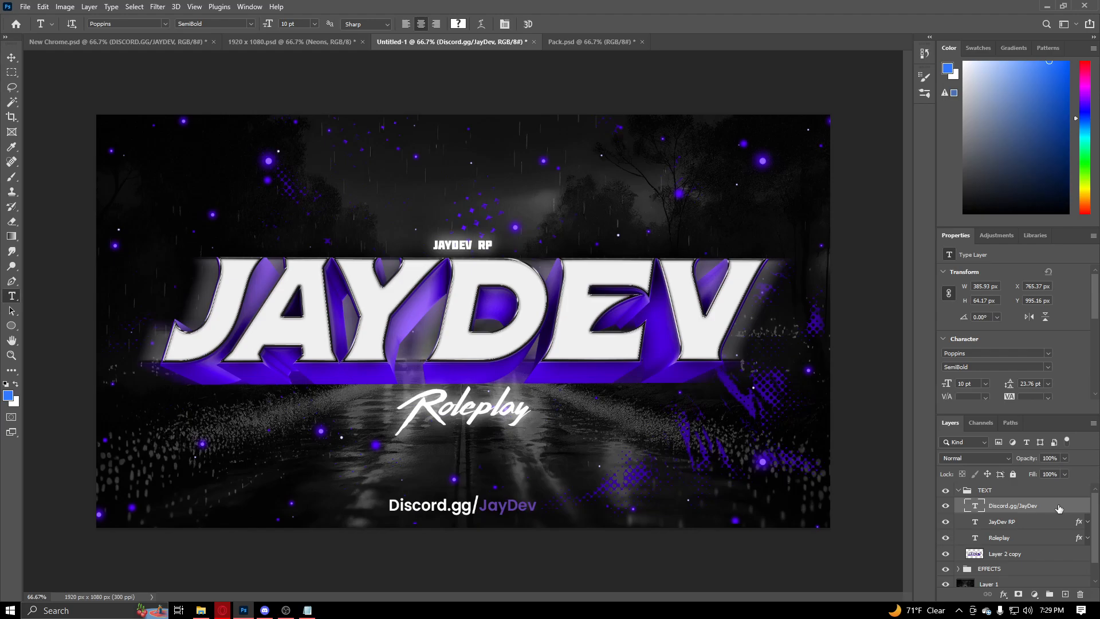
Add a black Drop Shadow to the Discord.gg/JayDev layer with Spread 100% and Size 3 px, and collapse the TEXT group.
{"action": "double_click", "coordinate": [1058, 508]}
{"action": "left_click", "coordinate": [627, 382]}
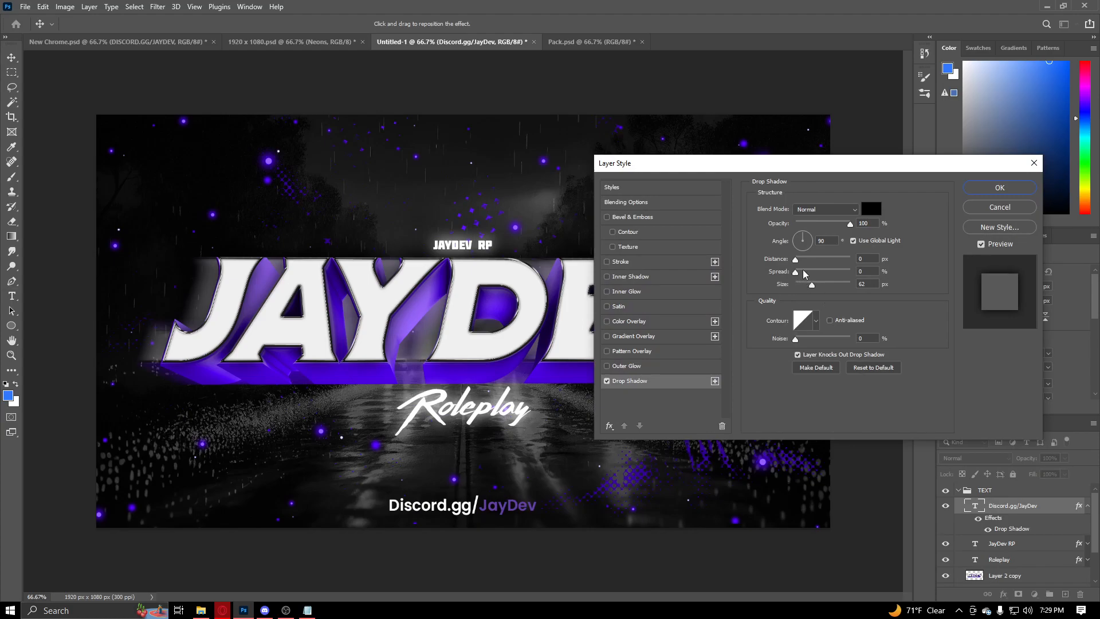
{"action": "left_click_drag", "start_coordinate": [841, 271], "coordinate": [799, 285]}
{"action": "key", "text": "Tab"}
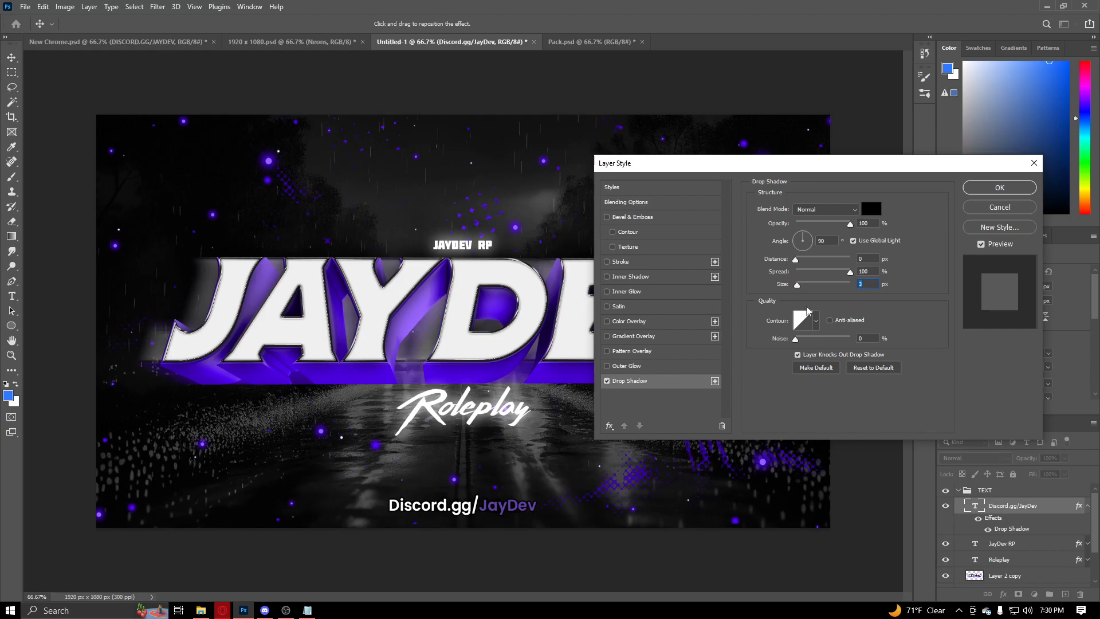
{"action": "left_click", "coordinate": [999, 188]}
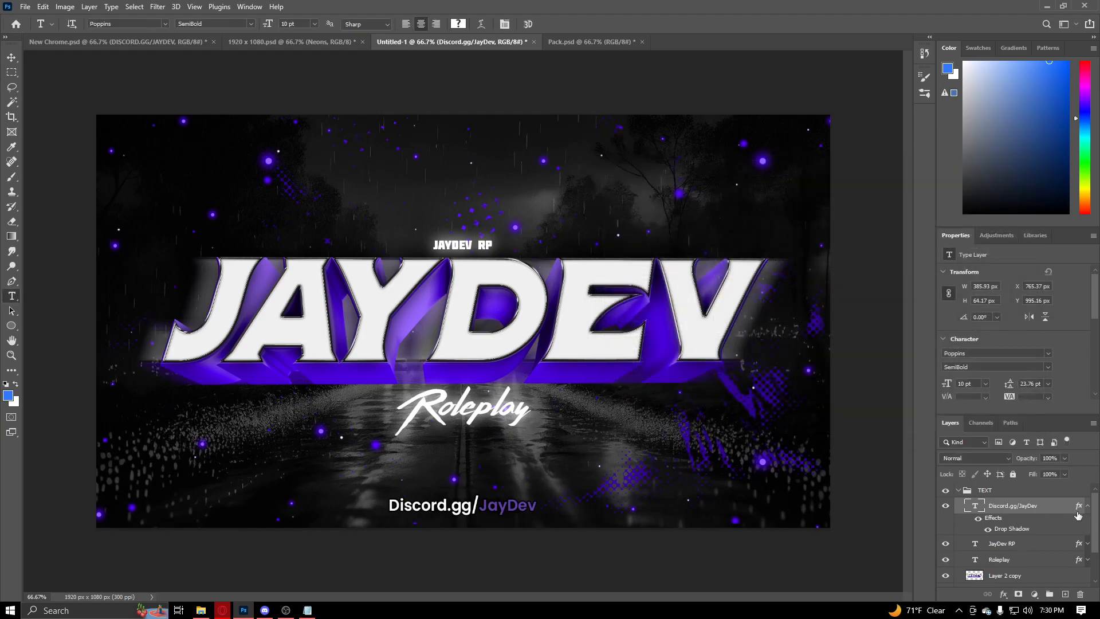
{"action": "left_click", "coordinate": [957, 493]}
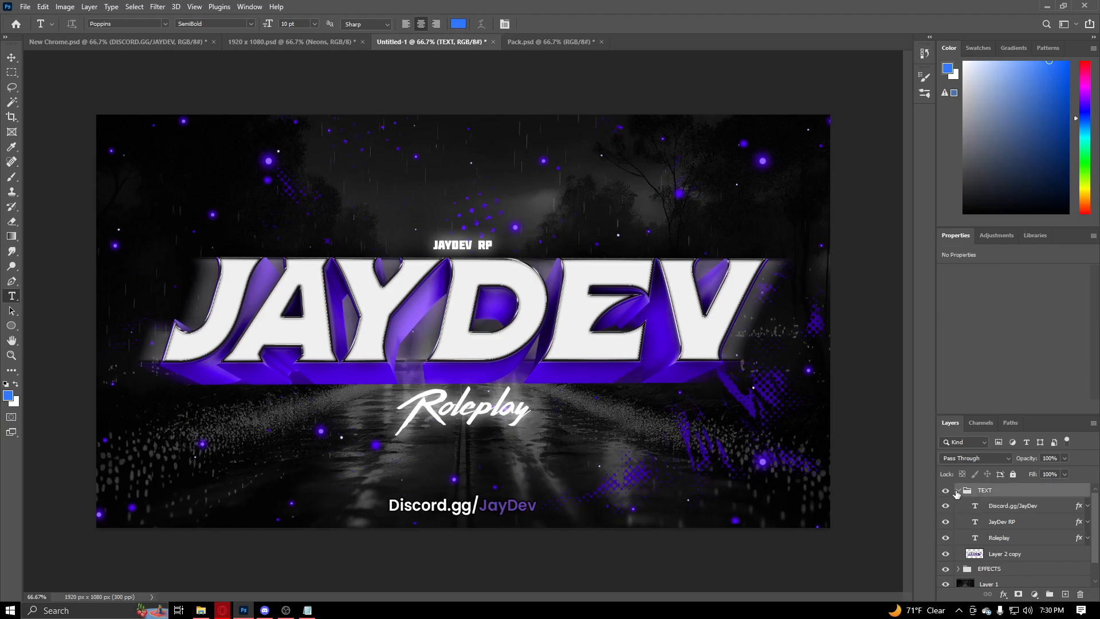
{"action": "left_click", "coordinate": [958, 491]}
{"action": "left_click", "coordinate": [999, 559]}
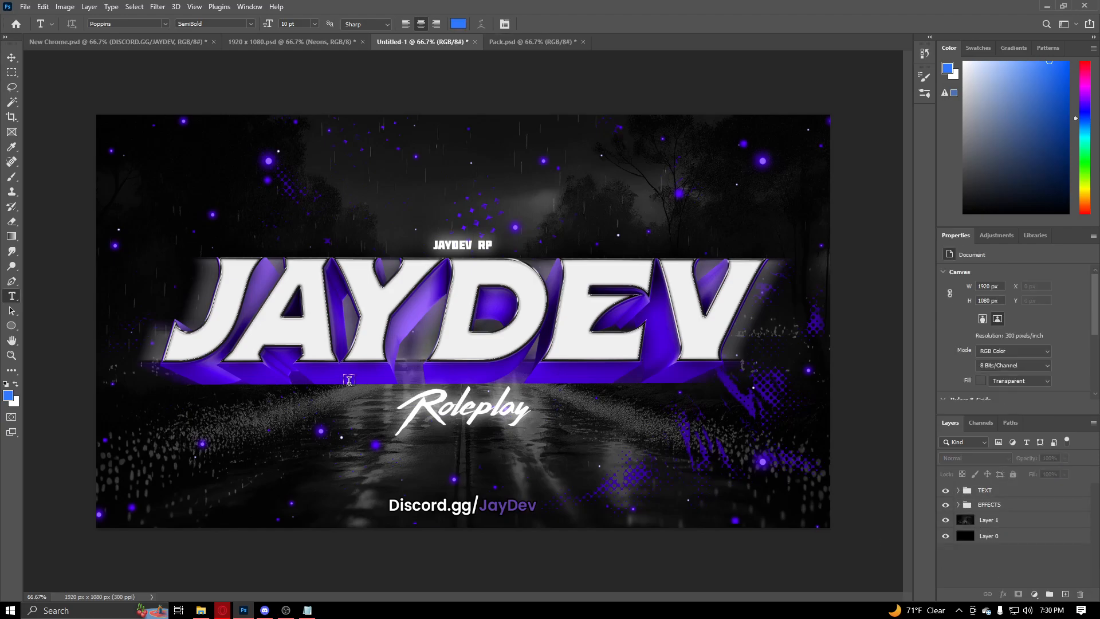
Bring up the 1920 x 1080.psd reference design and browse the free files in Discord's gfx-free channel before returning to Photoshop.
{"action": "left_click", "coordinate": [291, 44]}
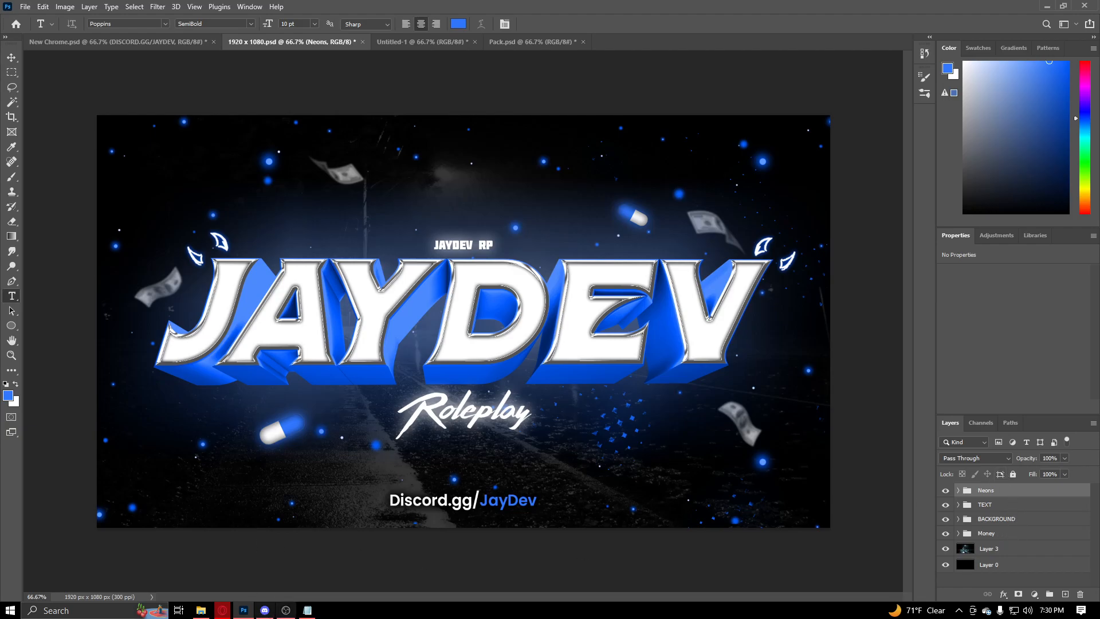
{"action": "left_click", "coordinate": [286, 610]}
{"action": "left_click", "coordinate": [264, 610]}
{"action": "scroll", "coordinate": [256, 341], "scroll_direction": "down", "scroll_amount": 2}
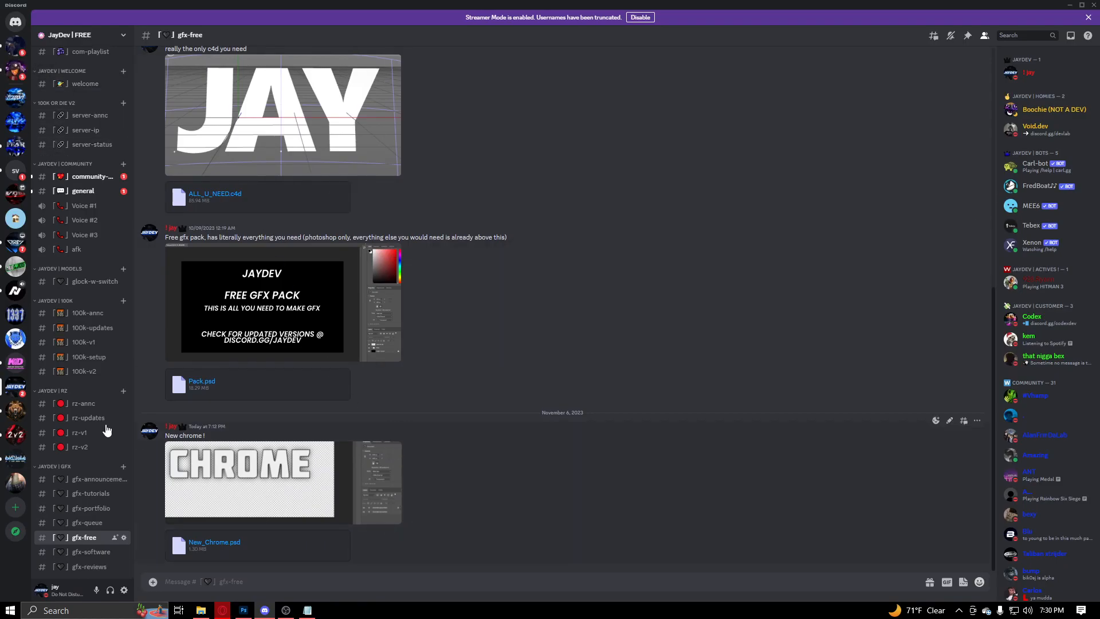
{"action": "scroll", "coordinate": [479, 408], "scroll_direction": "up", "scroll_amount": 8}
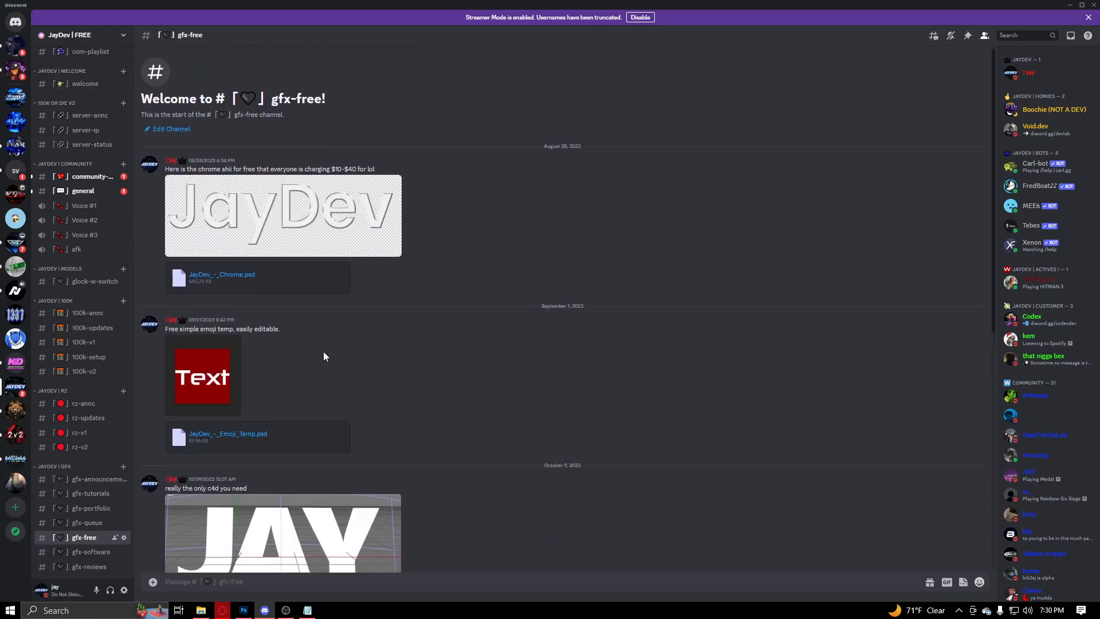
{"action": "scroll", "coordinate": [480, 455], "scroll_direction": "down", "scroll_amount": 8}
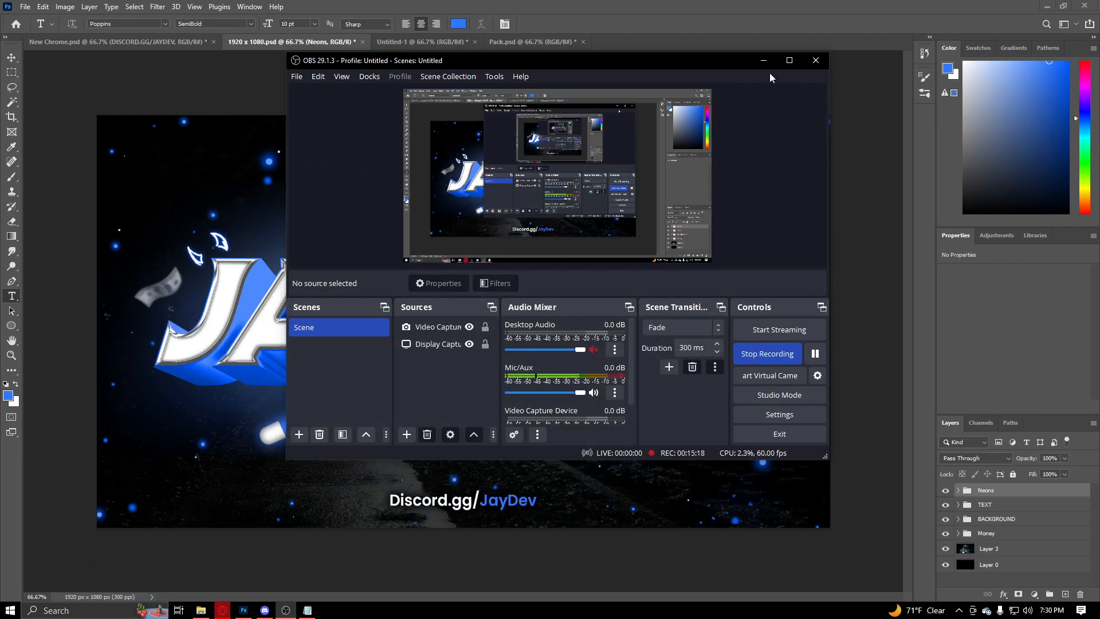
{"action": "left_click", "coordinate": [764, 60]}
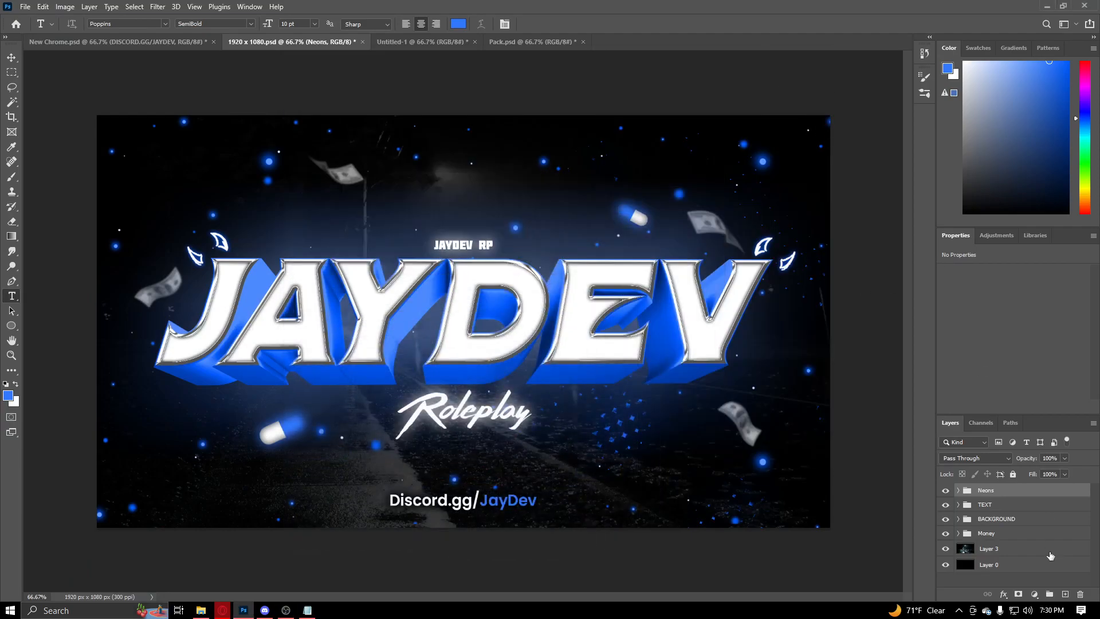
Copy the Neons and Money groups from 1920 x 1080.psd into Untitled-1, placing them between the EFFECTS group and Layer 1.
{"action": "left_click", "coordinate": [1004, 577]}
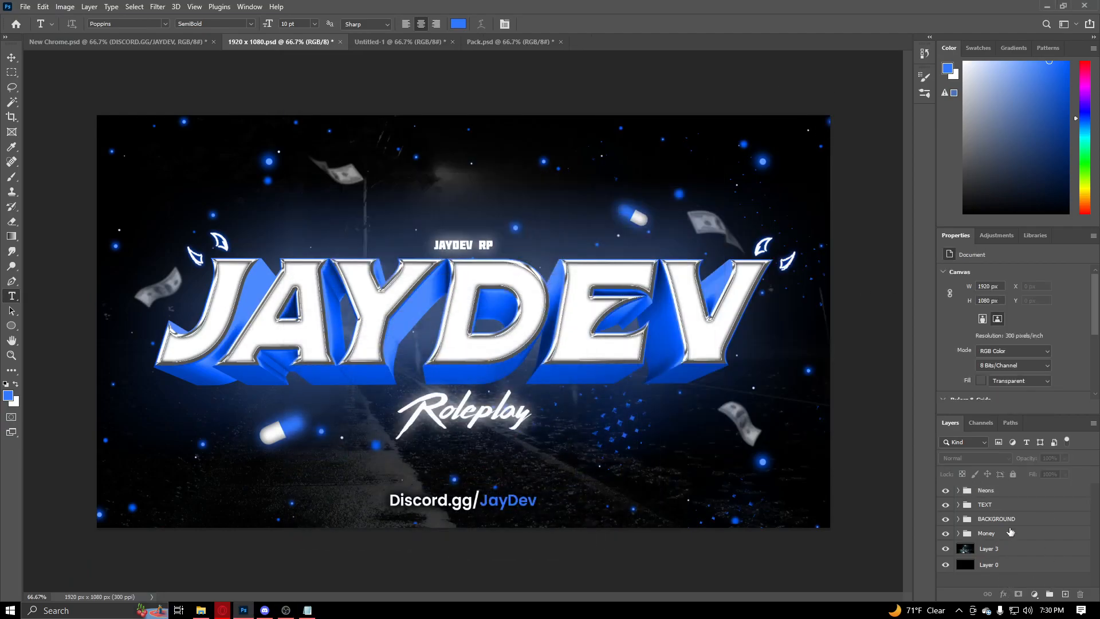
{"action": "left_click", "coordinate": [987, 492]}
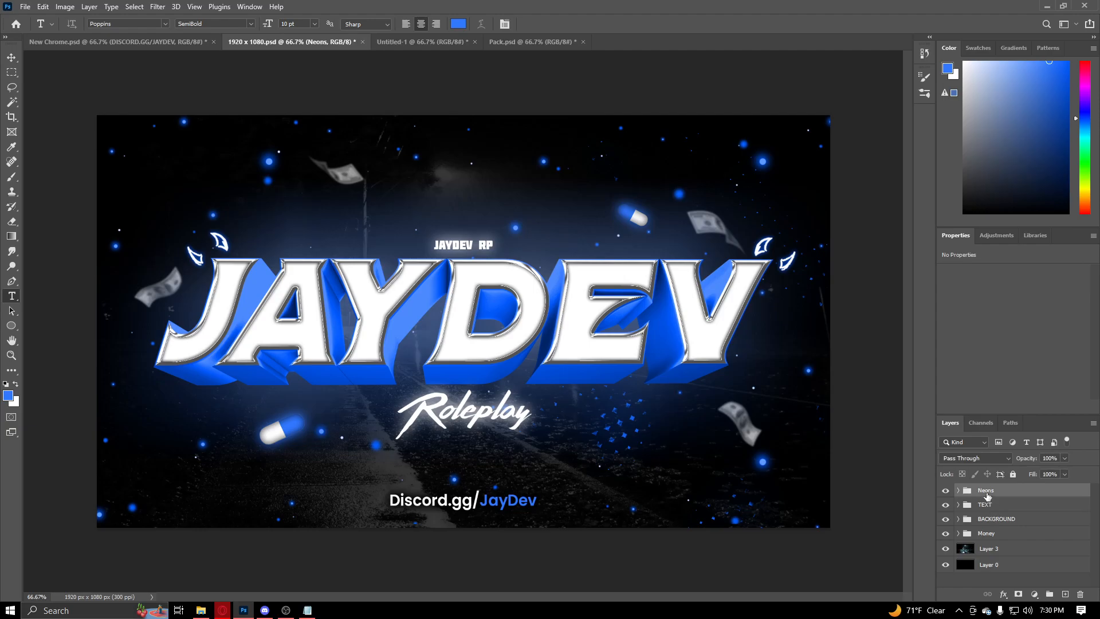
{"action": "left_click", "coordinate": [995, 535], "text": "ctrl"}
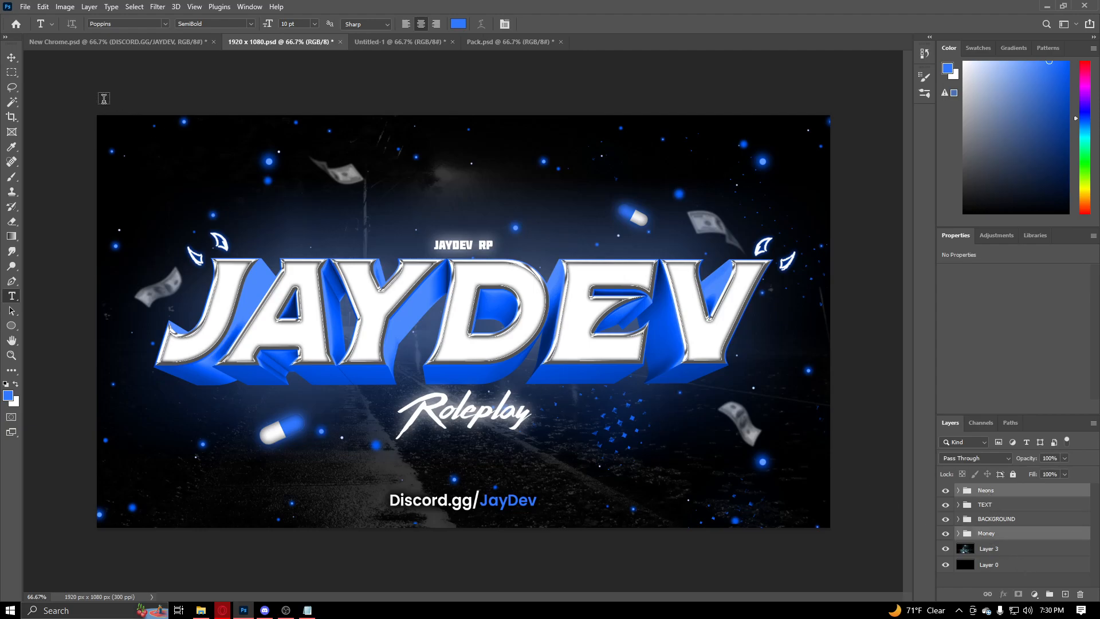
{"action": "key", "text": "v"}
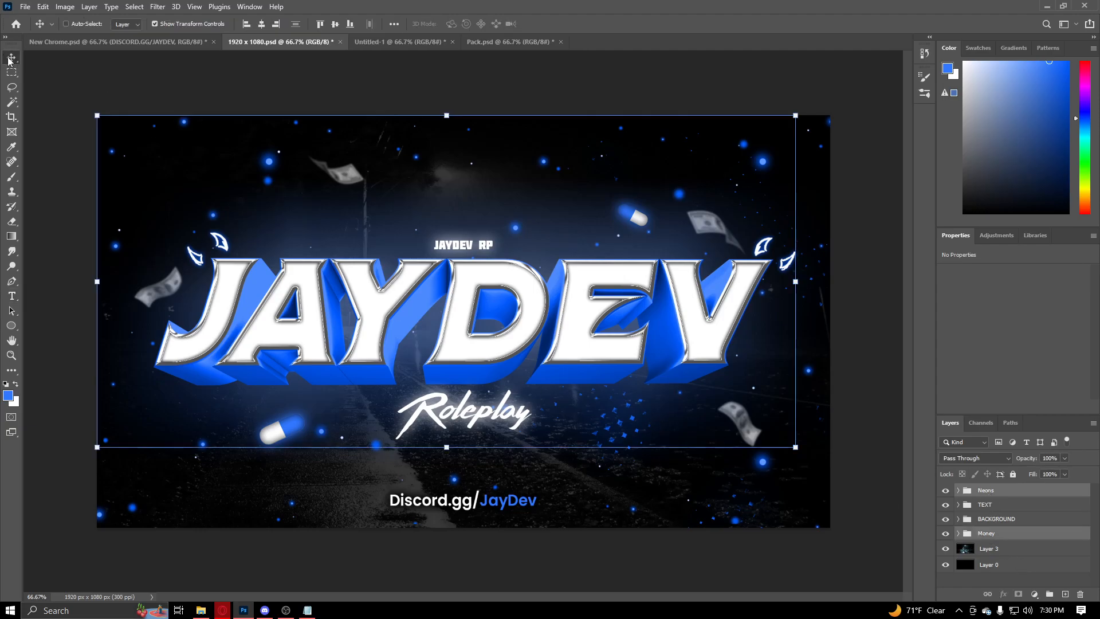
{"action": "left_click", "coordinate": [413, 44]}
{"action": "left_click_drag", "start_coordinate": [1008, 523], "coordinate": [1009, 525]}
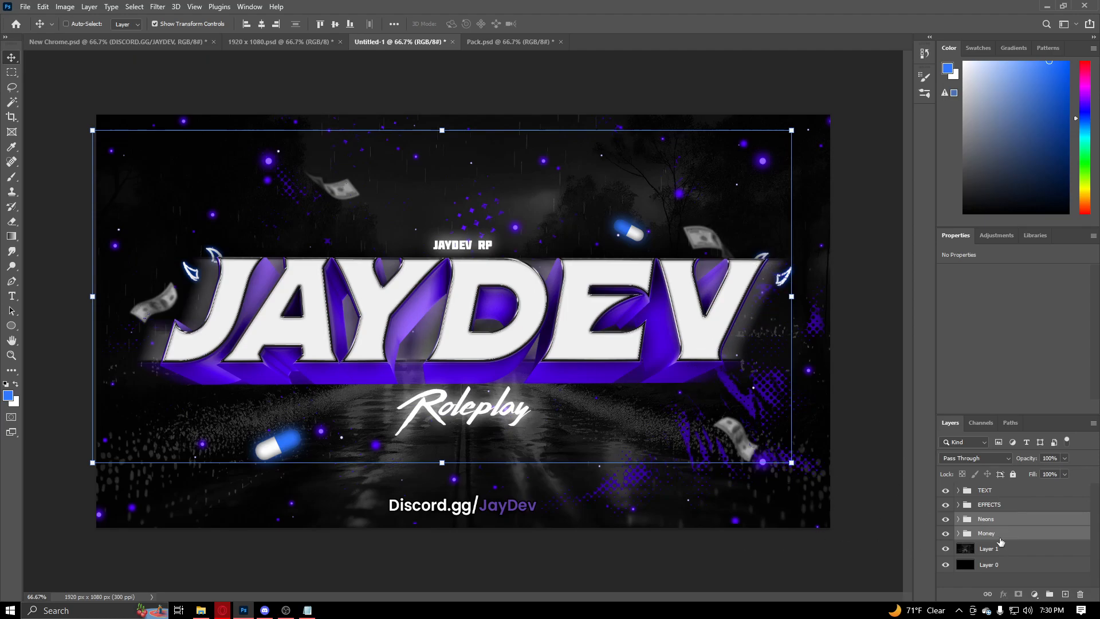
Expand the Neons group and move the horn accents on Layer 5 copy up 40 px beside the letter V.
{"action": "left_click", "coordinate": [965, 522]}
{"action": "left_click", "coordinate": [958, 519]}
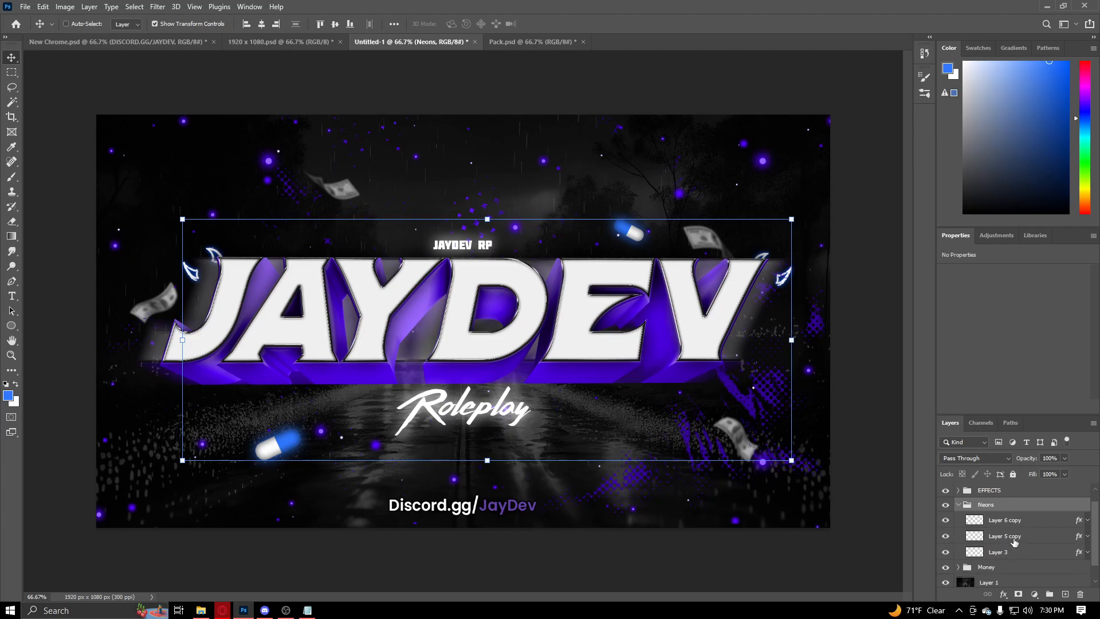
{"action": "left_click", "coordinate": [1008, 527]}
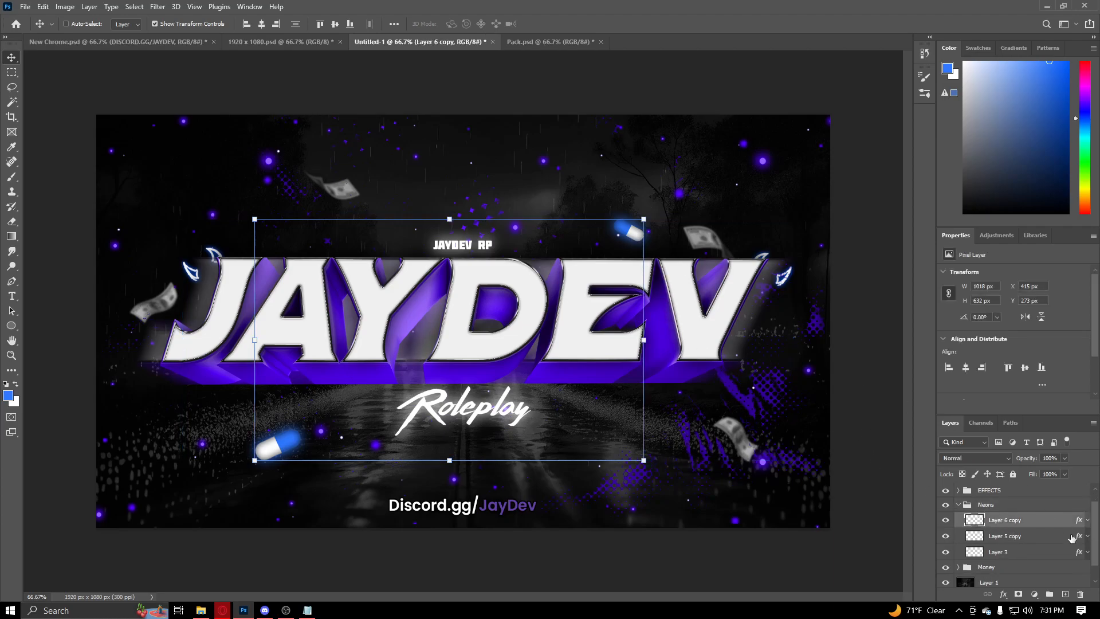
{"action": "left_click", "coordinate": [1032, 540]}
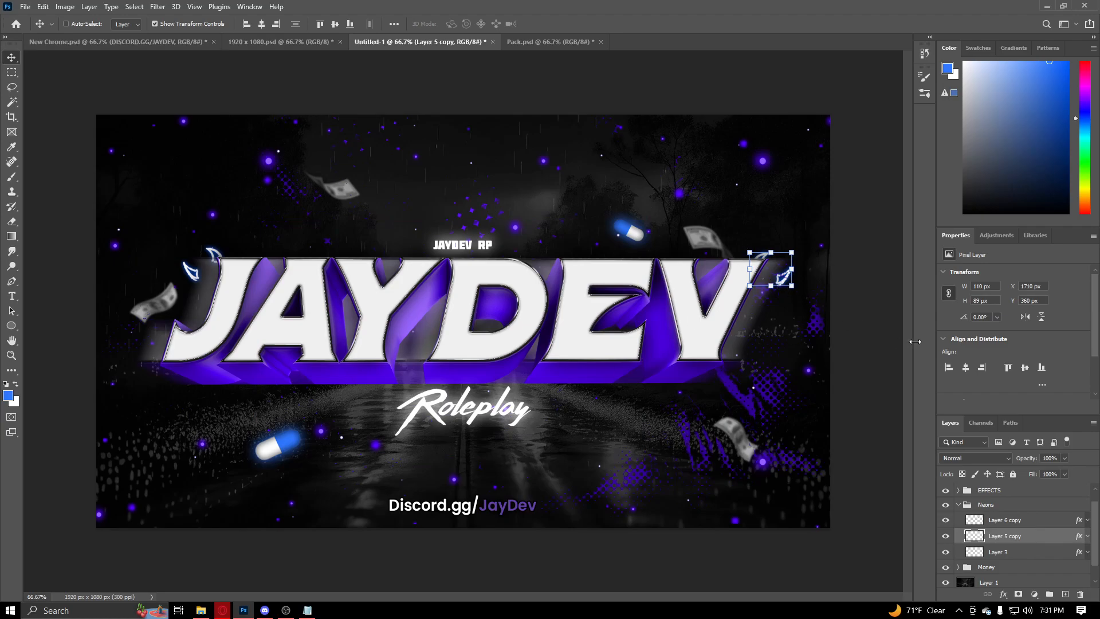
{"action": "key", "text": "shift+Up"}
{"action": "key", "text": "shift+Up"}
{"action": "key", "text": "shift+Up"}
{"action": "key", "text": "shift+Up"}
{"action": "key", "text": "shift+Up"}
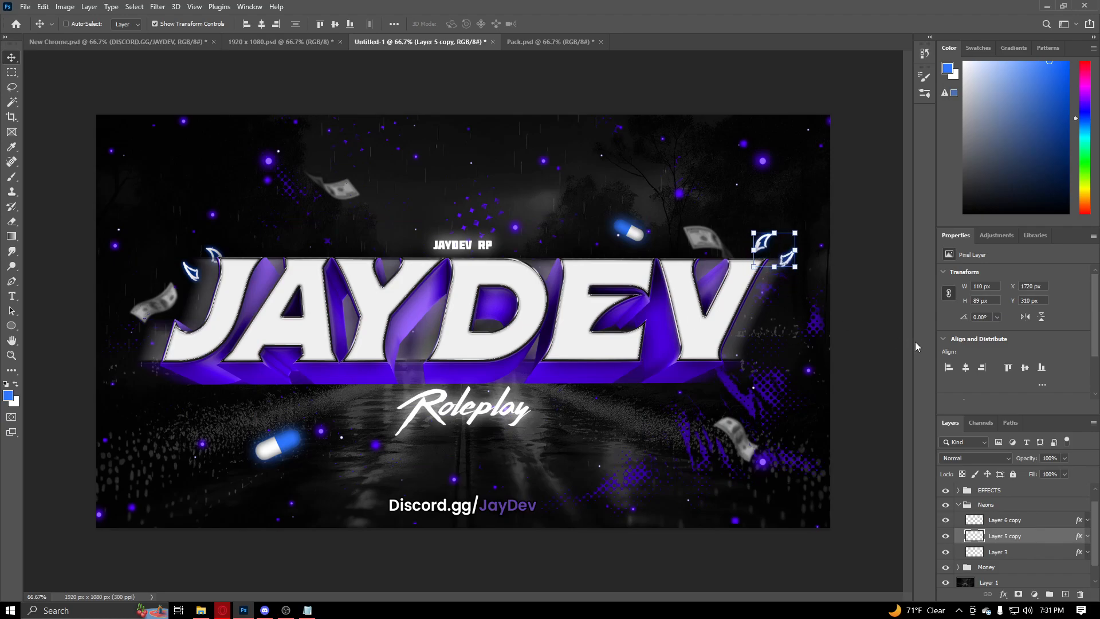
{"action": "key", "text": "shift+Down"}
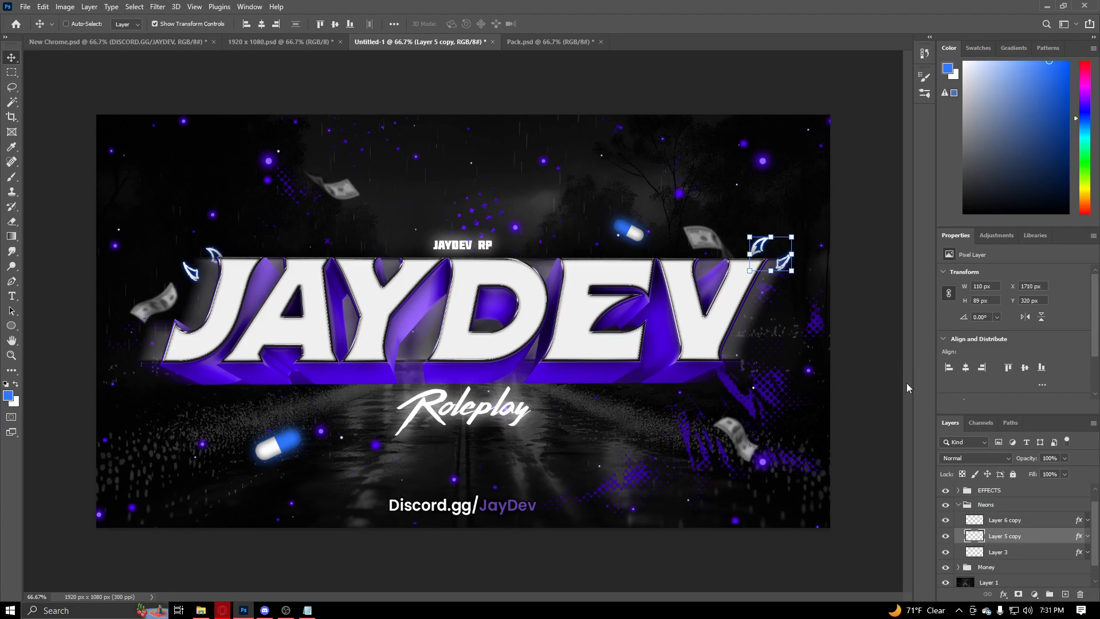
Move the horn accents on Layer 3 of the Neons group 30 px right and 30 px up, above the letter J.
{"action": "left_click", "coordinate": [1003, 553]}
{"action": "key", "text": "shift+Up"}
{"action": "key", "text": "shift+Right"}
{"action": "key", "text": "shift+Right"}
{"action": "key", "text": "shift+Up"}
{"action": "key", "text": "shift+Right"}
{"action": "key", "text": "shift+Up"}
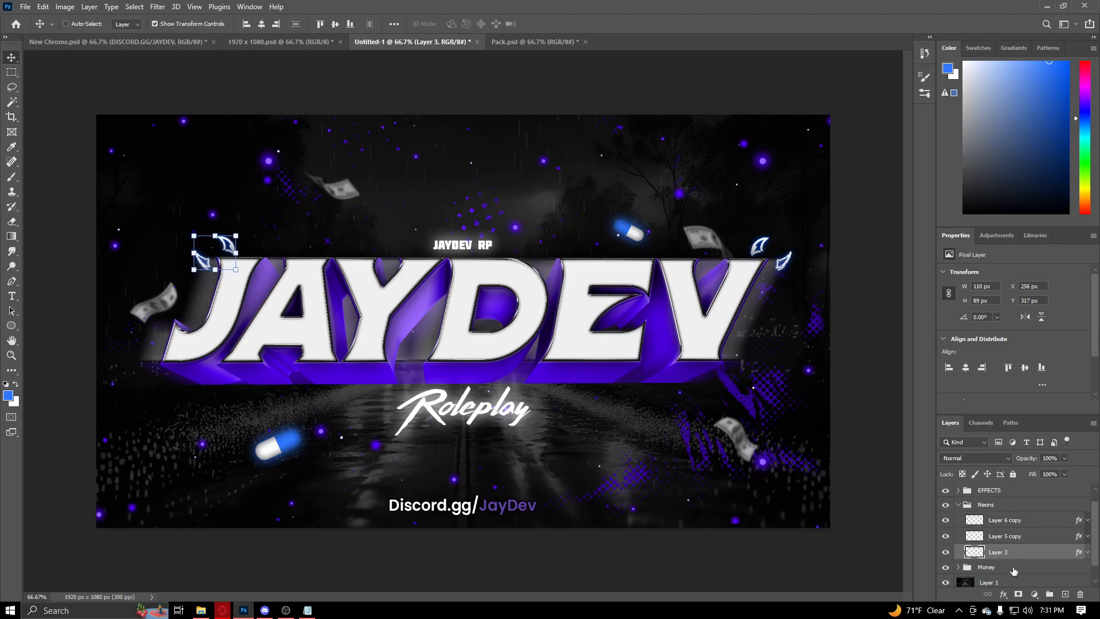
Change the Drop Shadow colour of Layer 3's horn accents to the purple 6242a4 sampled from the JayDev text in the Discord caption.
{"action": "double_click", "coordinate": [1050, 554]}
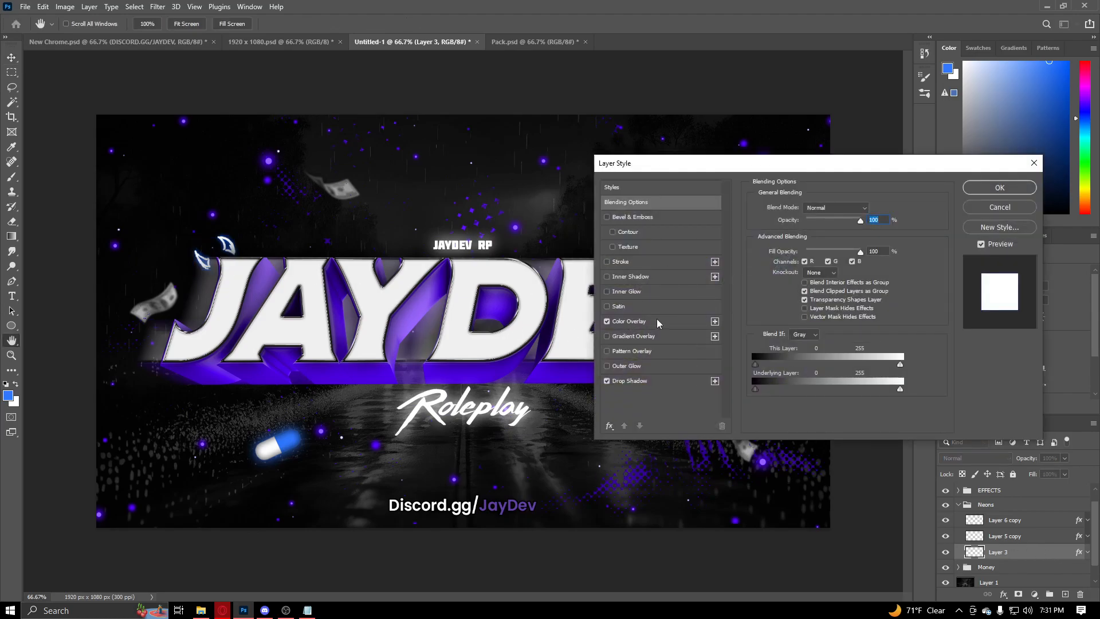
{"action": "left_click", "coordinate": [635, 381]}
{"action": "left_click", "coordinate": [870, 208]}
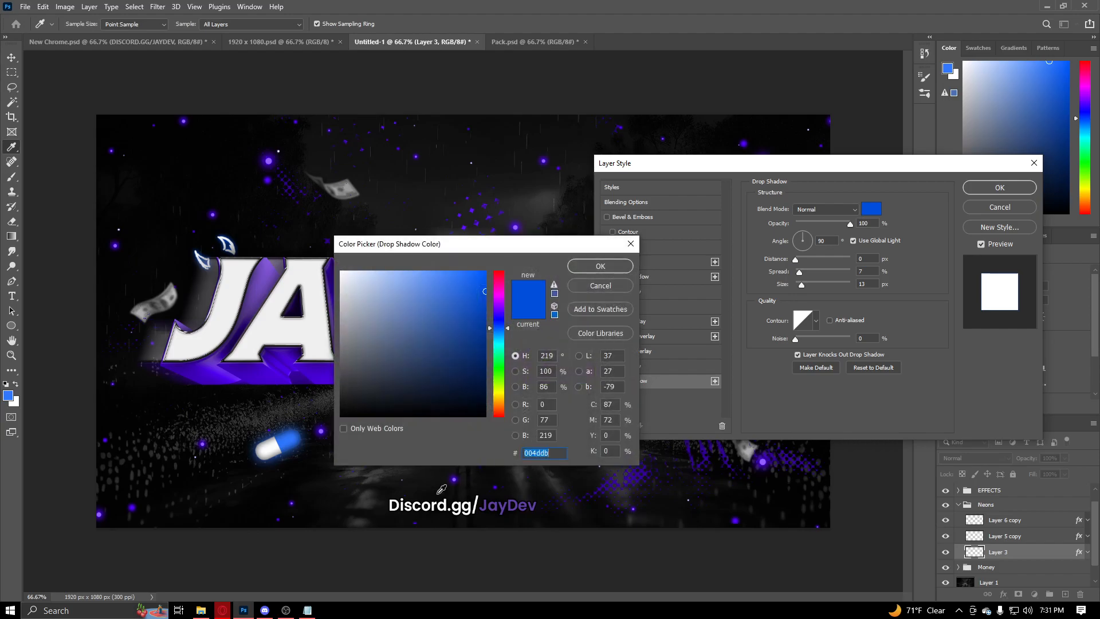
{"action": "left_click", "coordinate": [495, 501]}
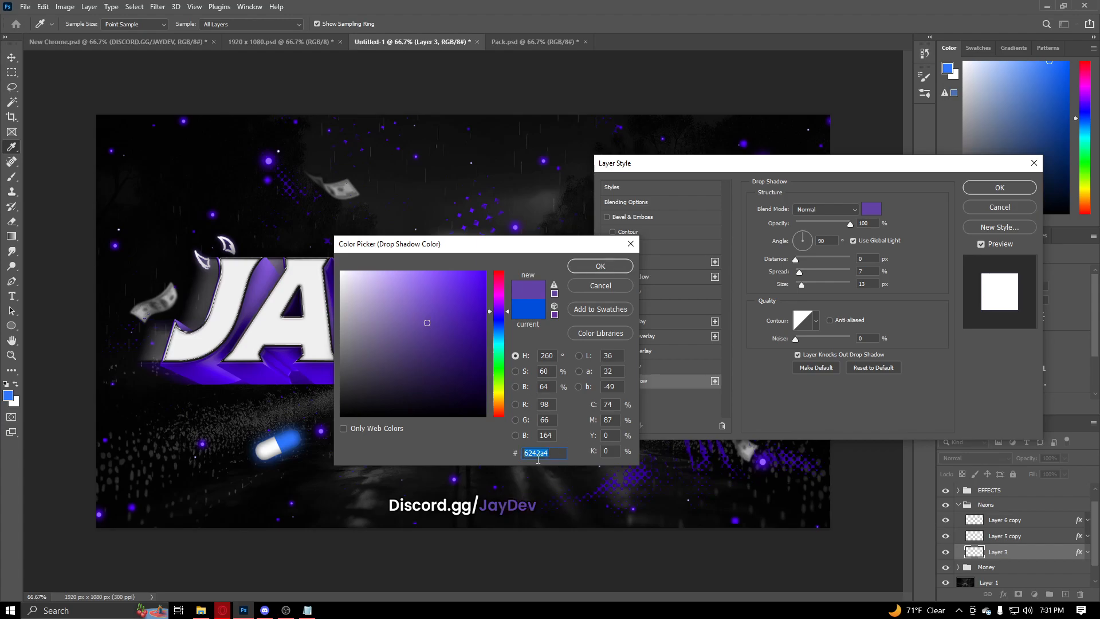
{"action": "left_click", "coordinate": [599, 265]}
{"action": "left_click", "coordinate": [999, 187]}
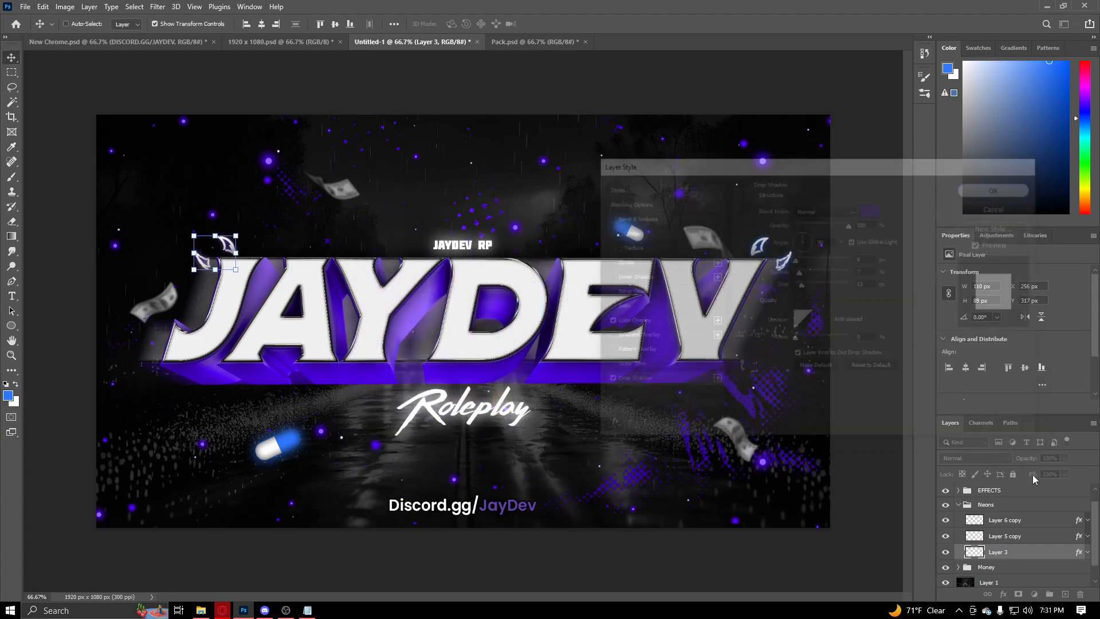
Give Layer 5 copy's horn accents the same purple 6242a4 Drop Shadow, then collapse the Neons group and deselect all layers.
{"action": "left_click", "coordinate": [1024, 536]}
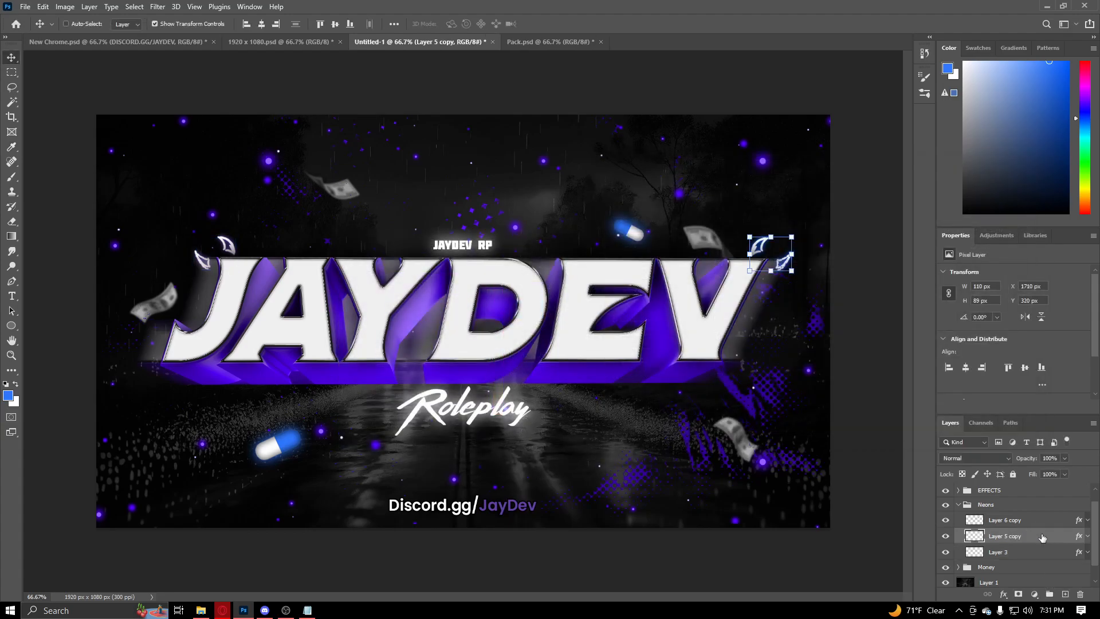
{"action": "double_click", "coordinate": [1042, 537]}
{"action": "left_click", "coordinate": [629, 381]}
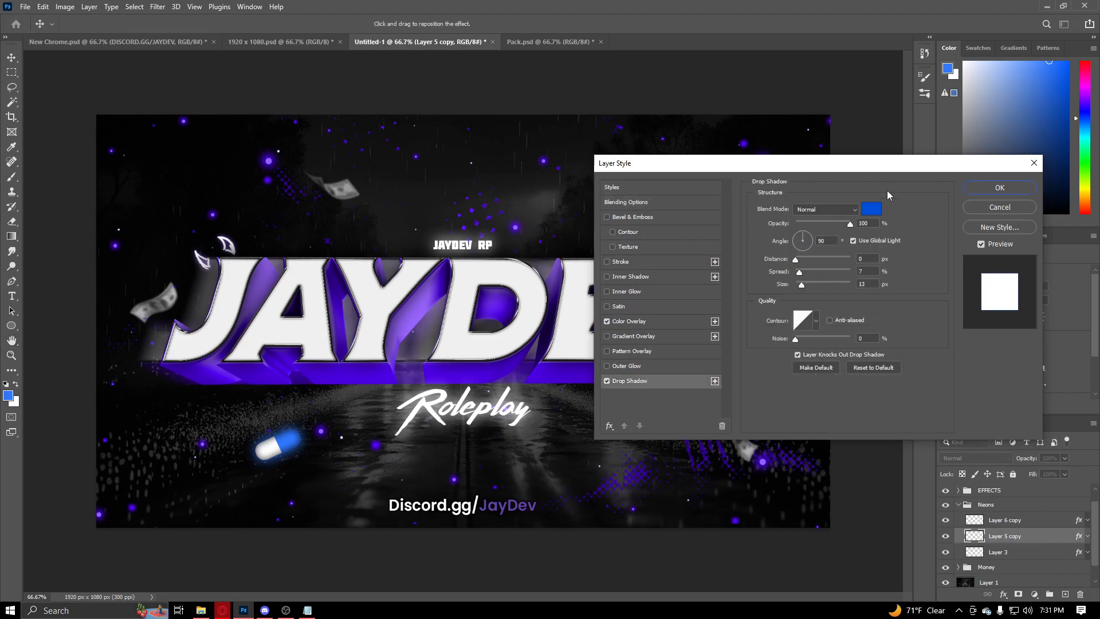
{"action": "left_click", "coordinate": [872, 208]}
{"action": "left_click", "coordinate": [422, 319]}
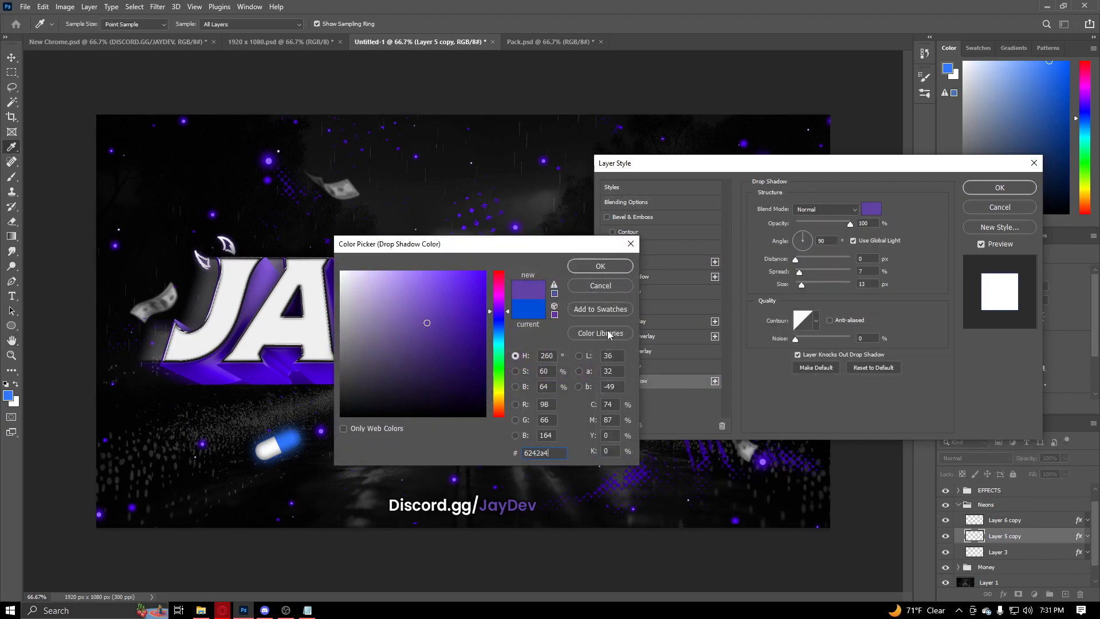
{"action": "left_click", "coordinate": [596, 265]}
{"action": "left_click", "coordinate": [1000, 188]}
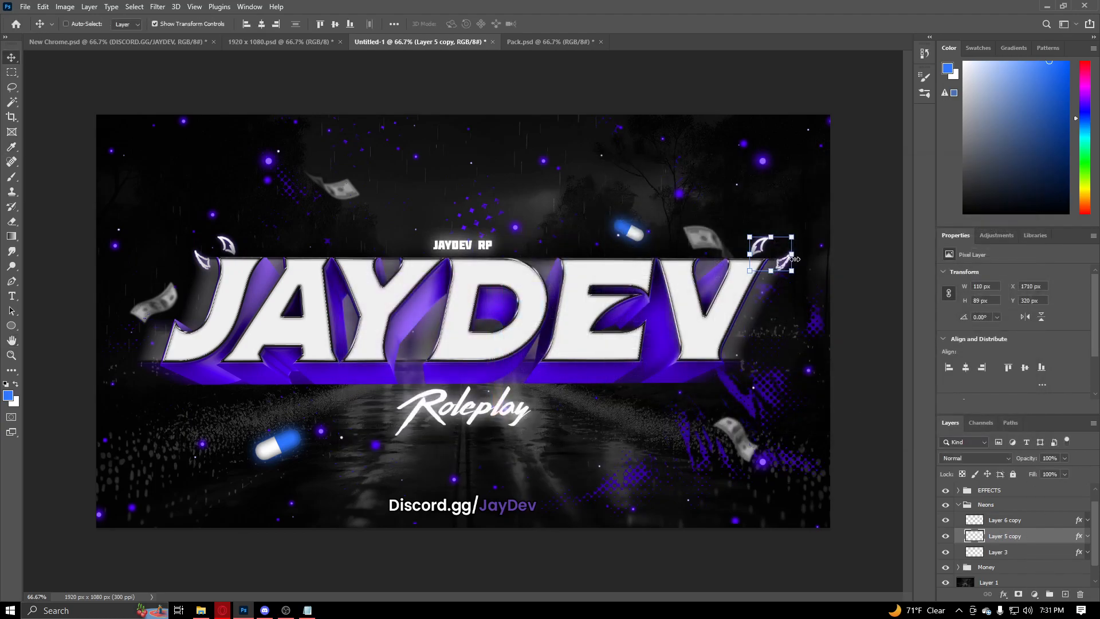
{"action": "scroll", "coordinate": [992, 524], "scroll_direction": "up", "scroll_amount": 1}
{"action": "left_click", "coordinate": [958, 519]}
{"action": "left_click", "coordinate": [987, 566]}
{"action": "left_click", "coordinate": [995, 579]}
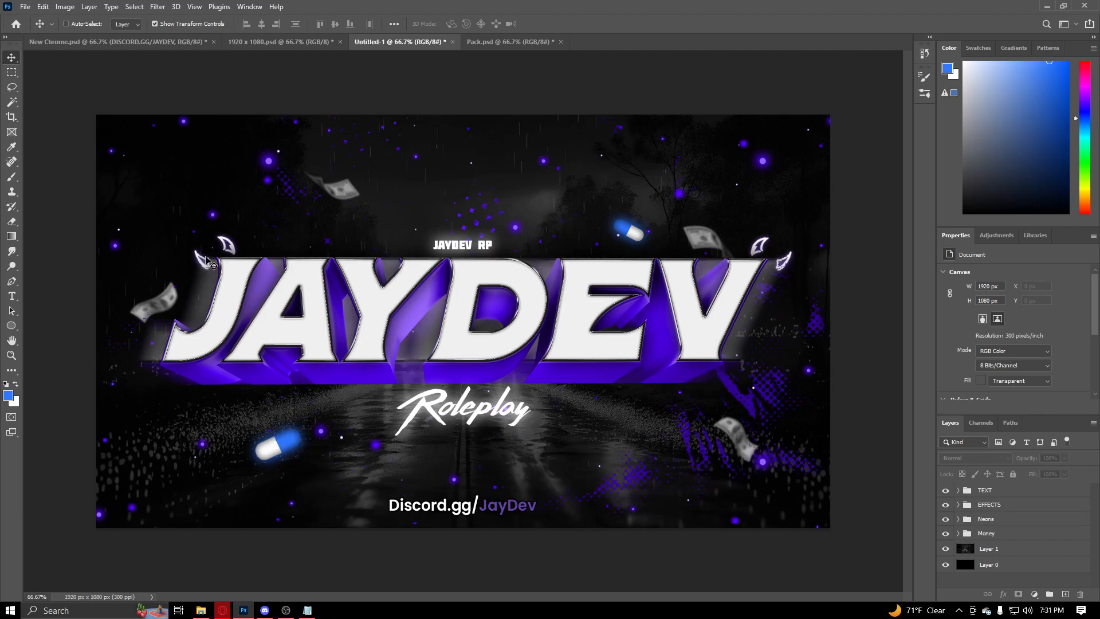
Try colorizing the pills on Layer 6 copy of the Neons group with Hue 260, Saturation 100 and Lightness +14.
{"action": "left_click", "coordinate": [958, 519]}
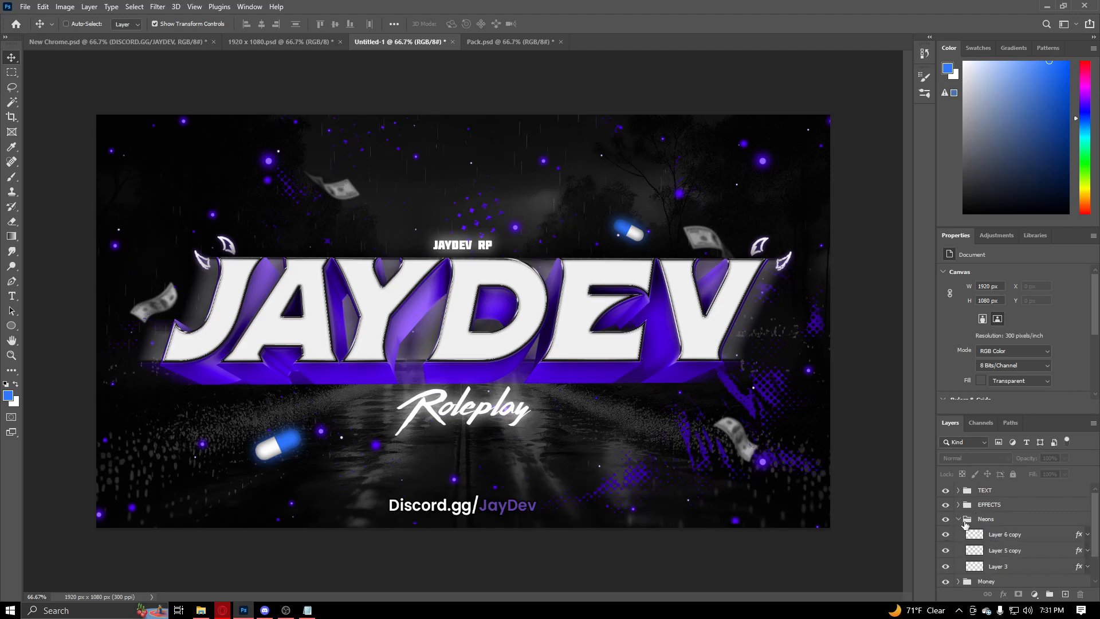
{"action": "left_click", "coordinate": [999, 535]}
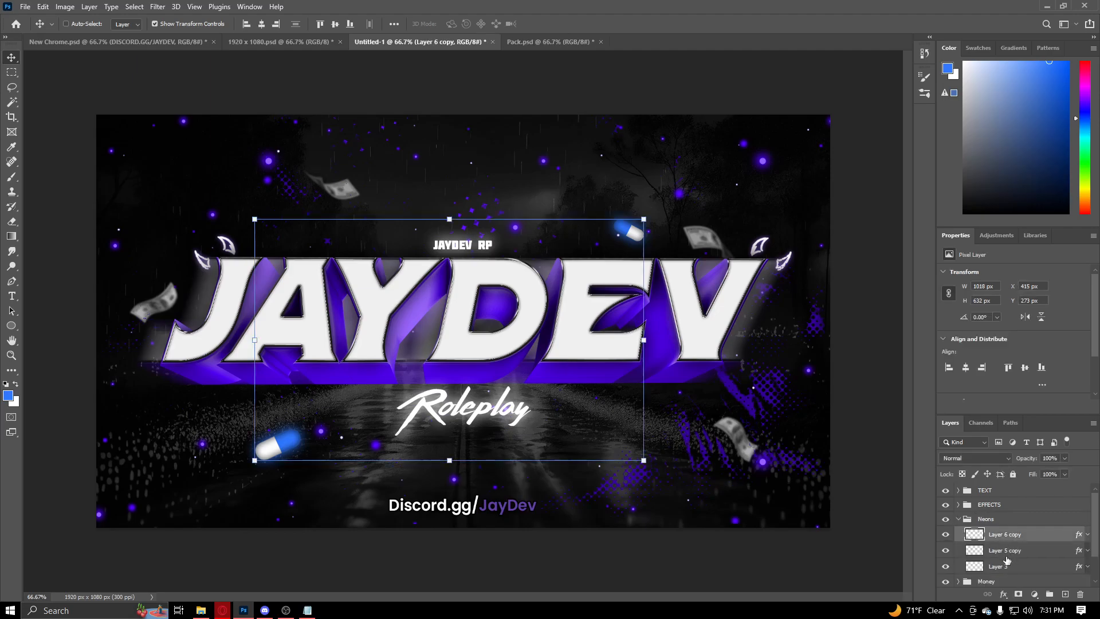
{"action": "double_click", "coordinate": [1047, 541]}
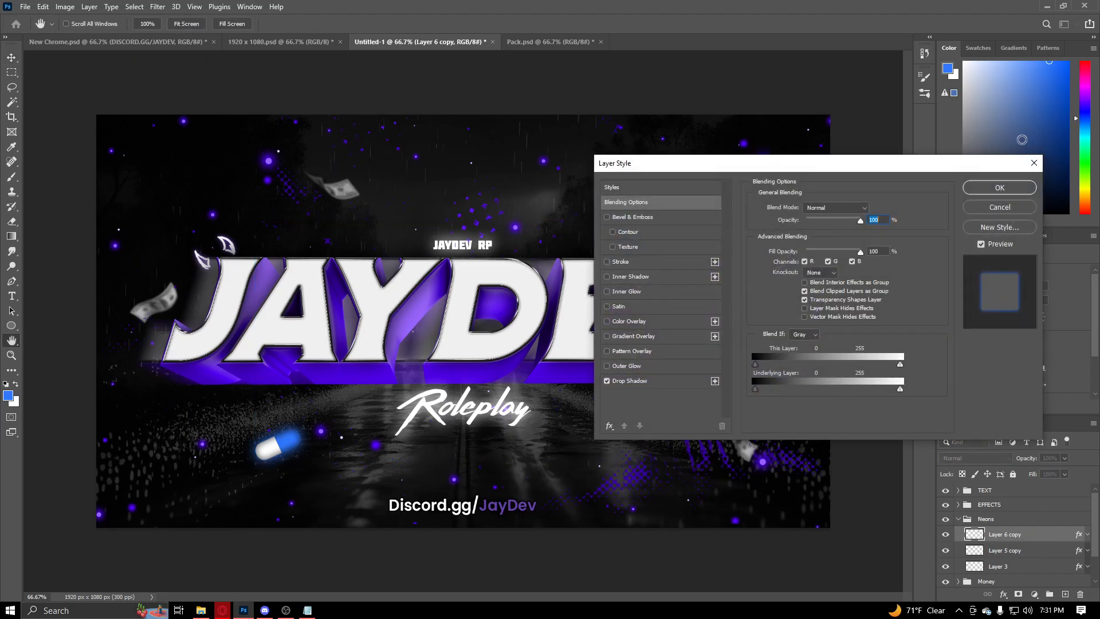
{"action": "left_click", "coordinate": [1034, 163]}
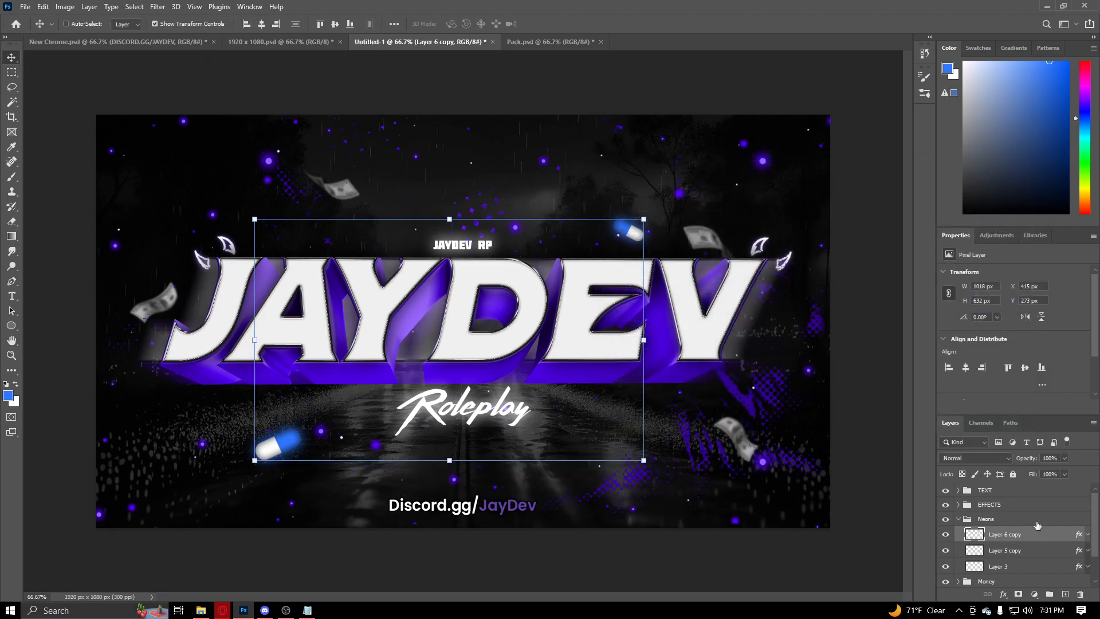
{"action": "key", "text": "ctrl+u"}
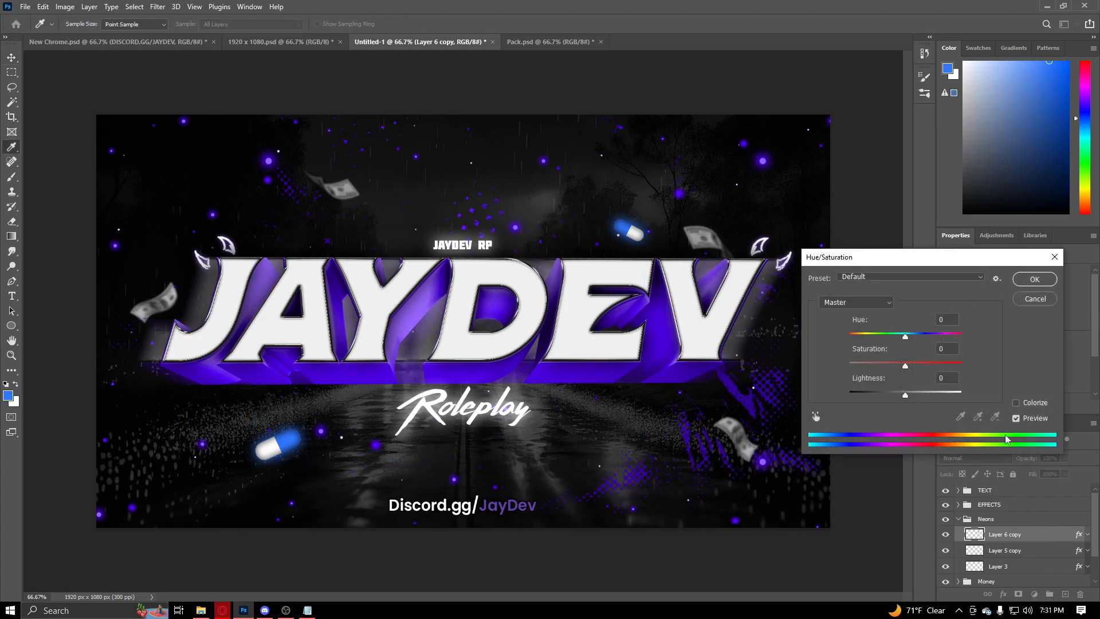
{"action": "left_click", "coordinate": [1016, 403]}
{"action": "type", "text": "260"}
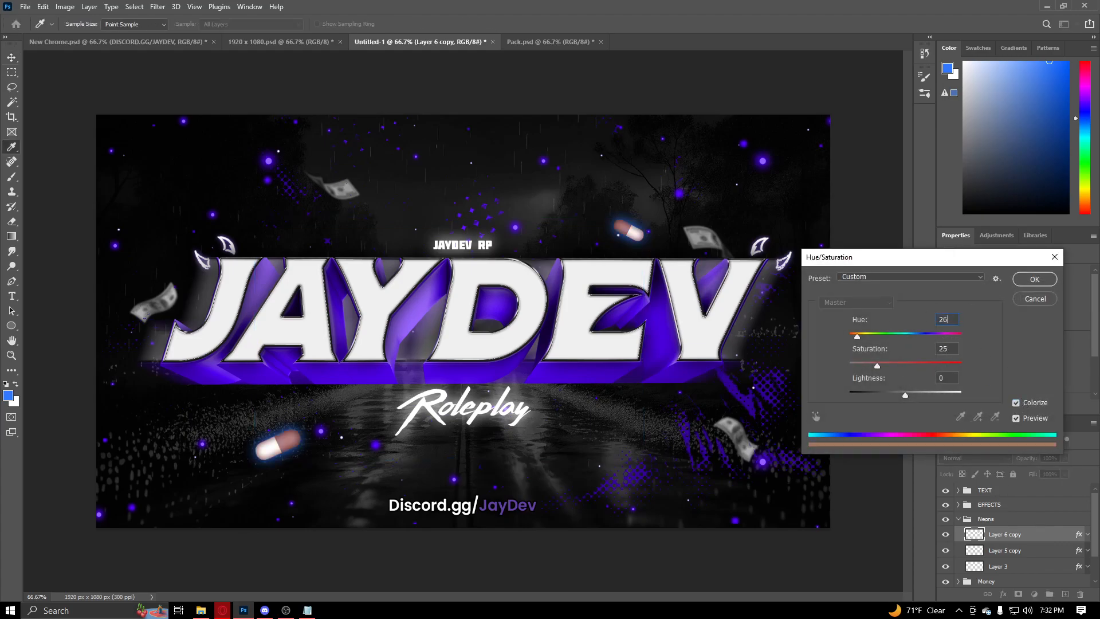
{"action": "left_click", "coordinate": [955, 353]}
{"action": "type", "text": "100"}
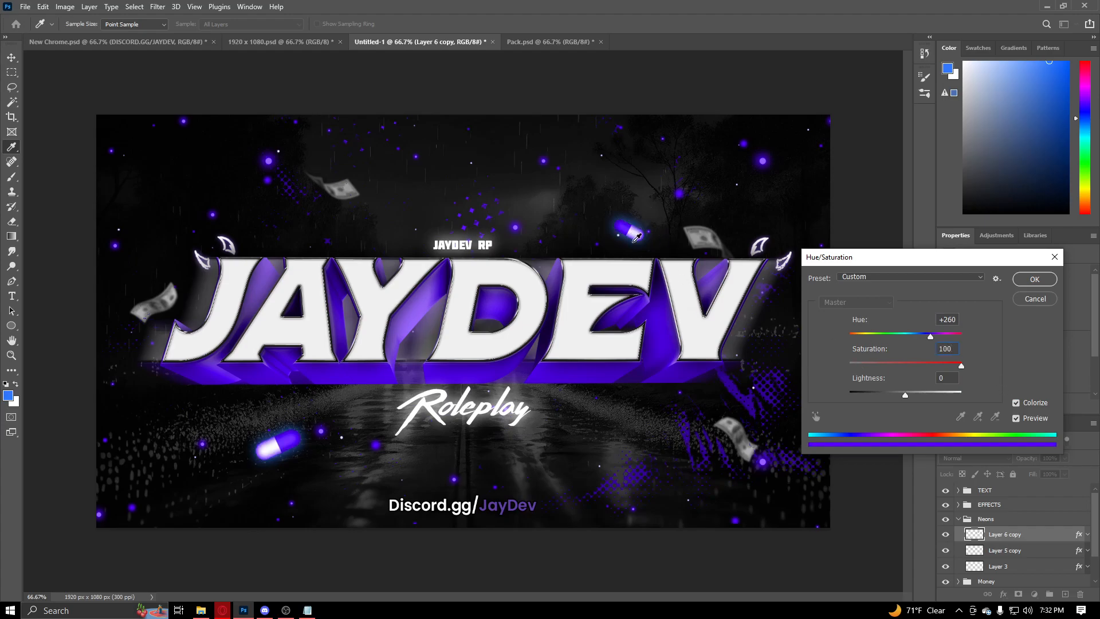
{"action": "mouse_move", "coordinate": [905, 394]}
{"action": "left_mouse_down"}
{"action": "mouse_move", "coordinate": [919, 394]}
{"action": "mouse_move", "coordinate": [895, 394]}
{"action": "mouse_move", "coordinate": [913, 394]}
{"action": "left_mouse_up"}
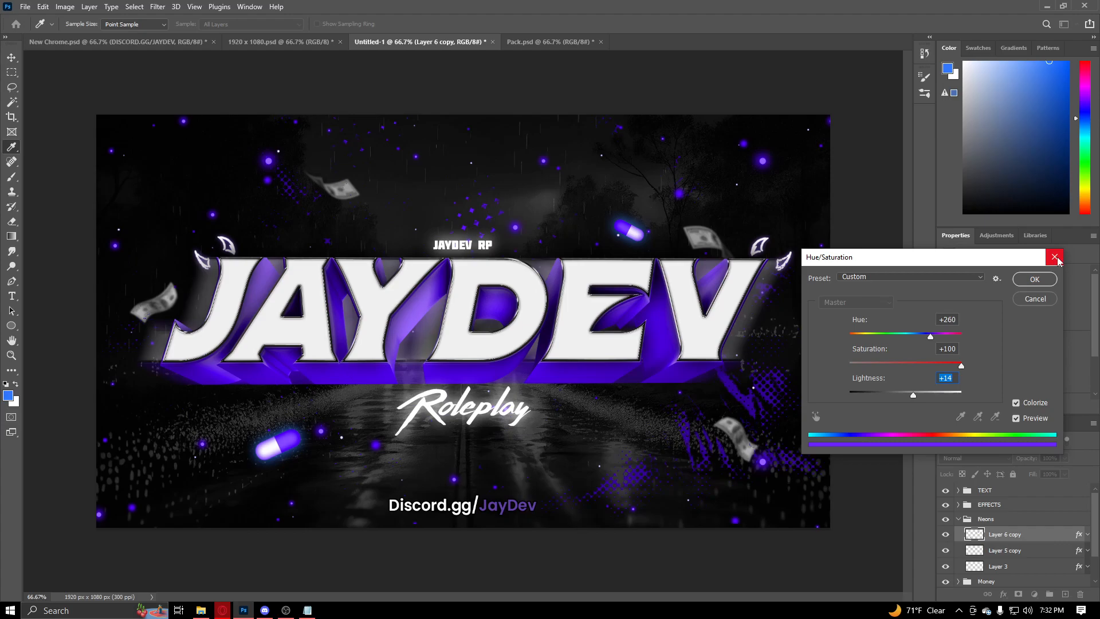
{"action": "left_click", "coordinate": [1055, 256]}
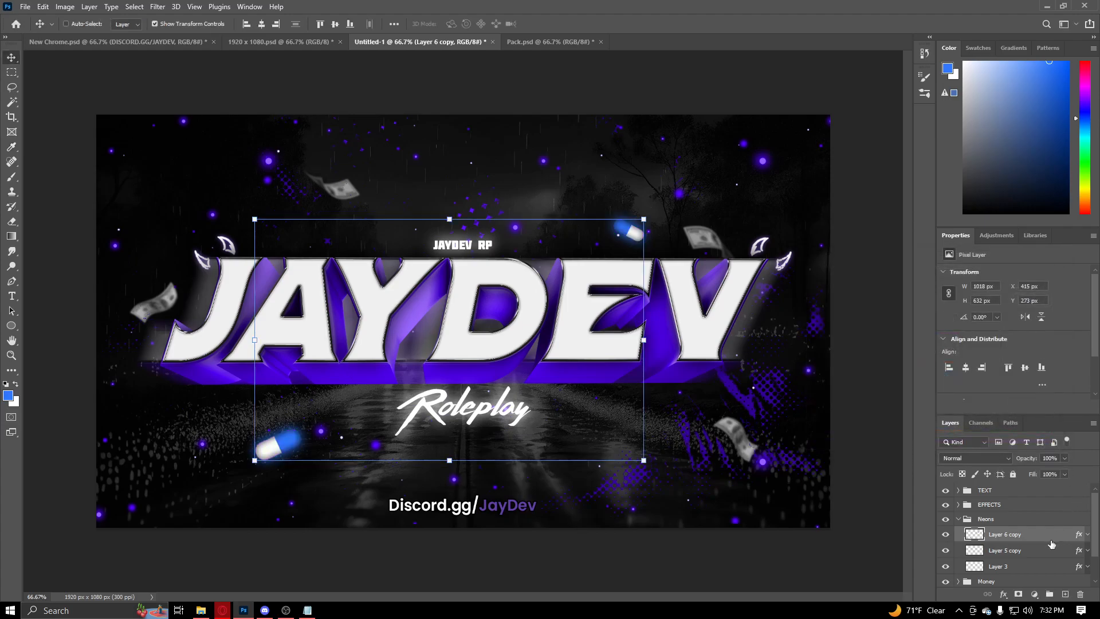
Delete the pills layer, Layer 6 copy, from the Neons group.
{"action": "key", "text": "Delete"}
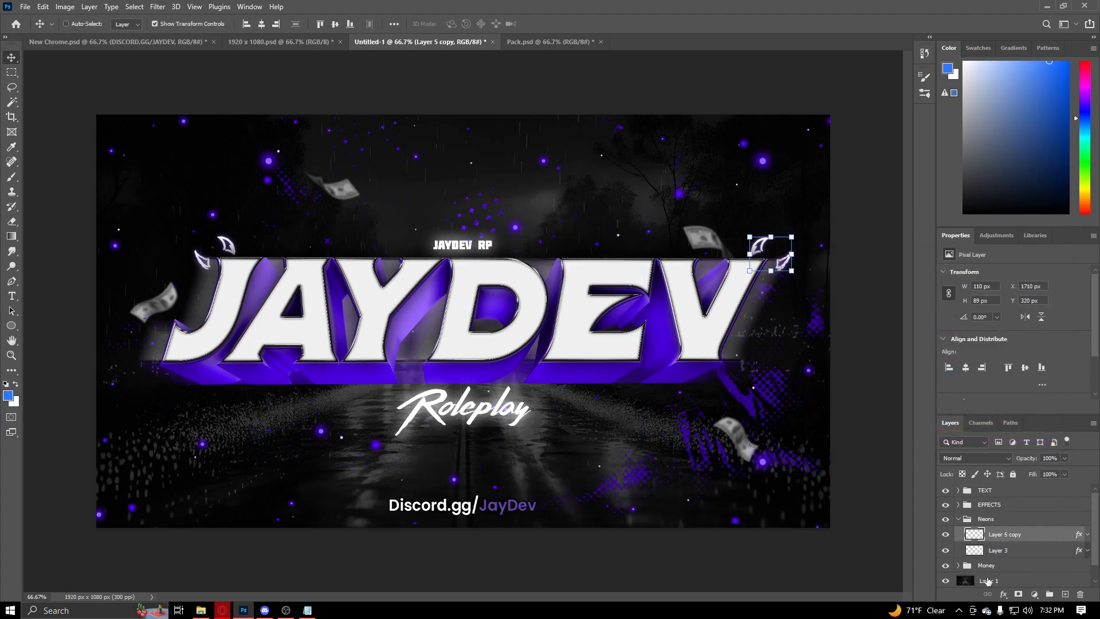
Delete the Neons group containing the horn accents from the document.
{"action": "left_click", "coordinate": [965, 519]}
{"action": "key", "text": "Delete"}
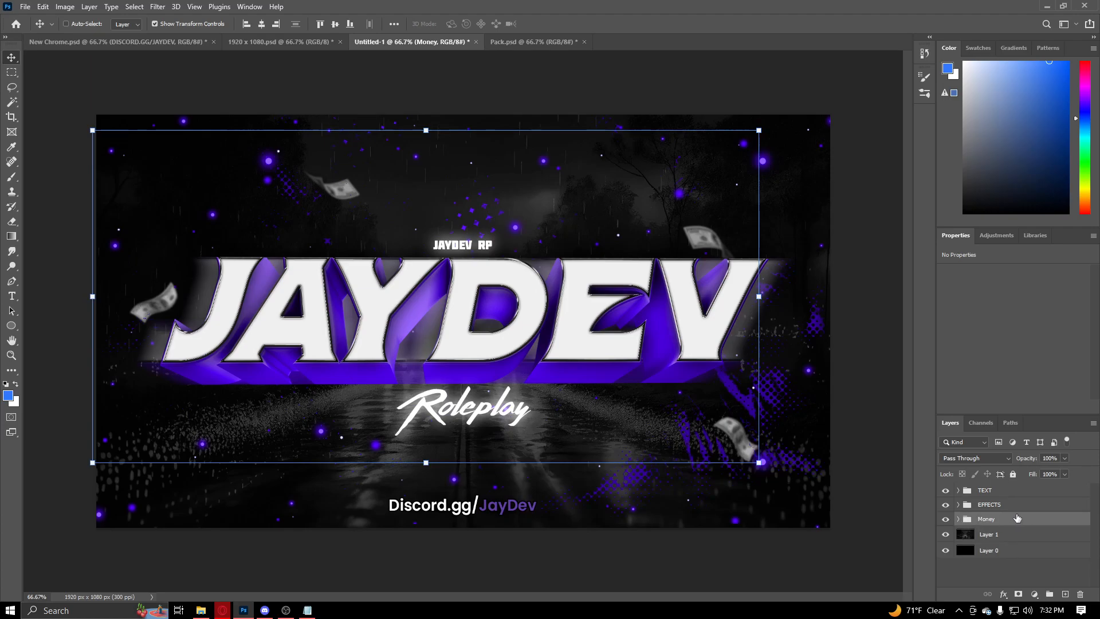
Try nesting the Money group inside the EFFECTS group, return it to just below EFFECTS, and deselect all layers.
{"action": "key", "text": "Delete"}
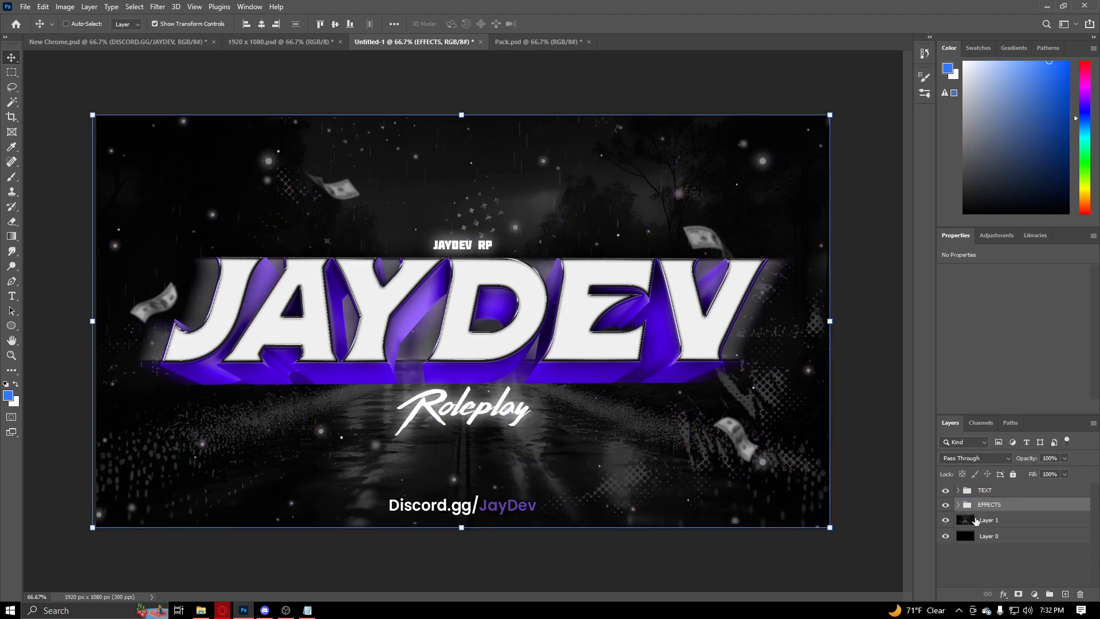
{"action": "left_click", "coordinate": [958, 504]}
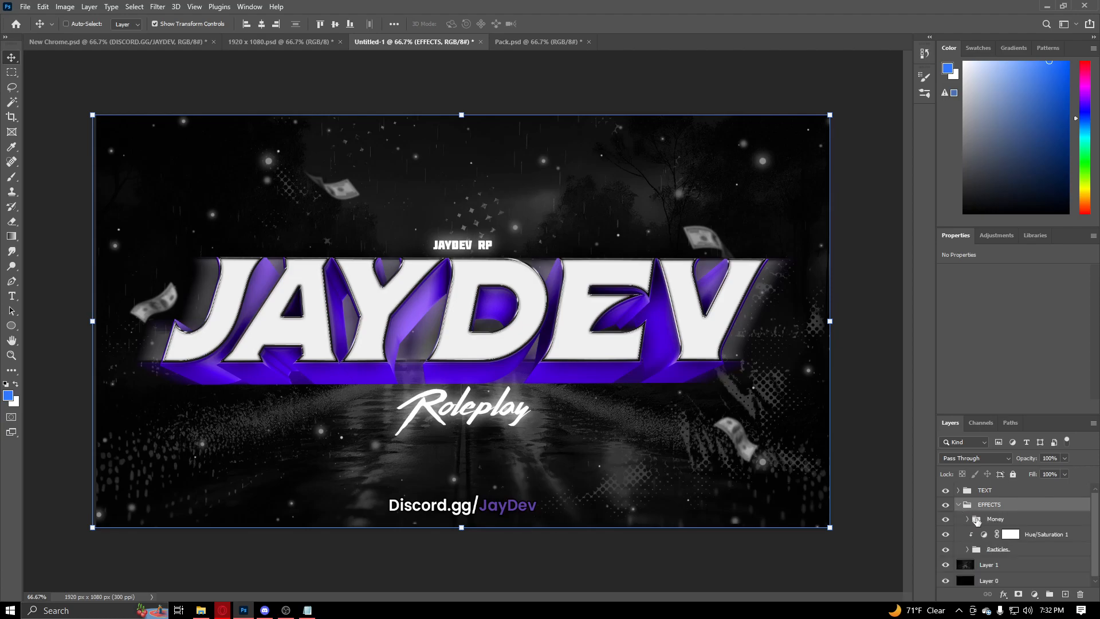
{"action": "left_click_drag", "start_coordinate": [1012, 541], "coordinate": [1012, 554]}
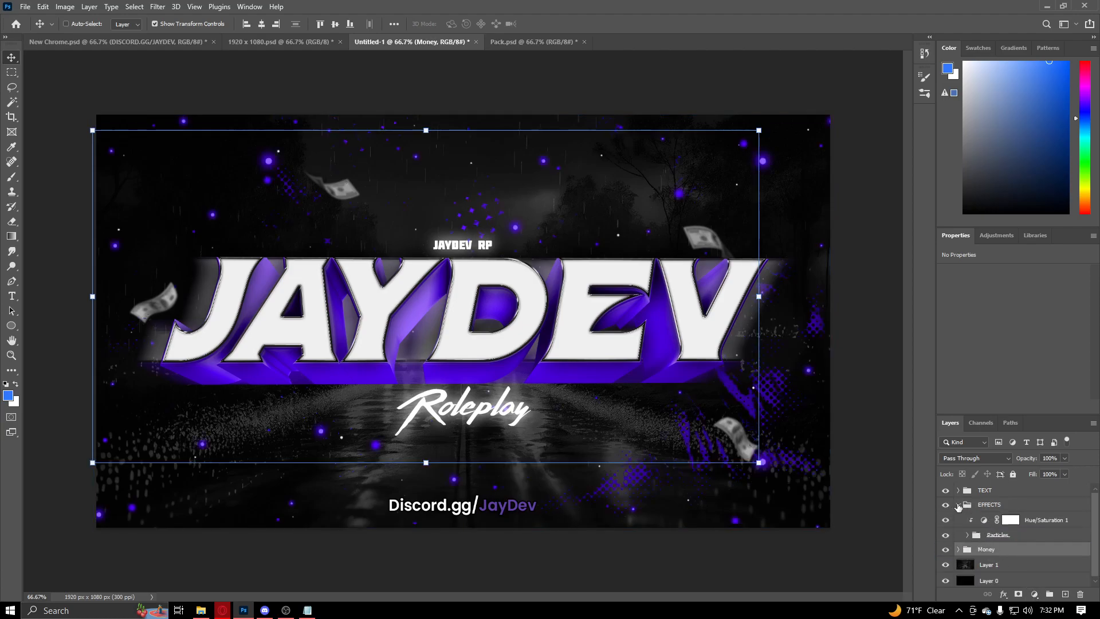
{"action": "left_click", "coordinate": [958, 504]}
{"action": "left_click", "coordinate": [1008, 559]}
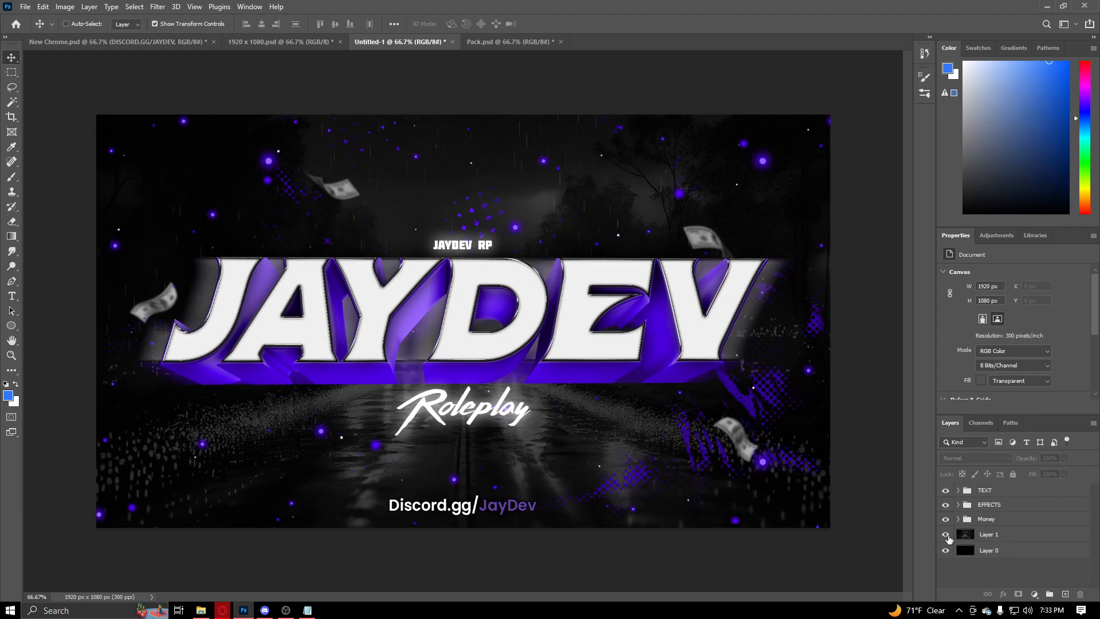
Hide the background layers, the Money and EFFECTS groups and the three captions, leaving only the 3D JAYDEV text of Layer 2 copy visible.
{"action": "left_click_drag", "start_coordinate": [945, 550], "coordinate": [945, 507]}
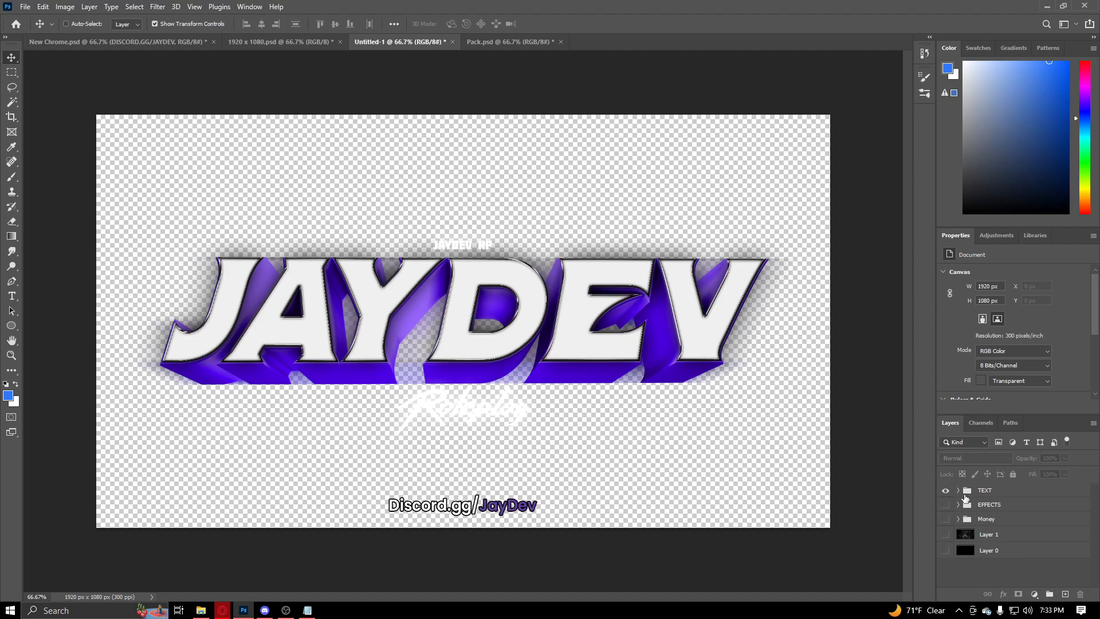
{"action": "left_click", "coordinate": [959, 491]}
{"action": "left_click", "coordinate": [945, 505]}
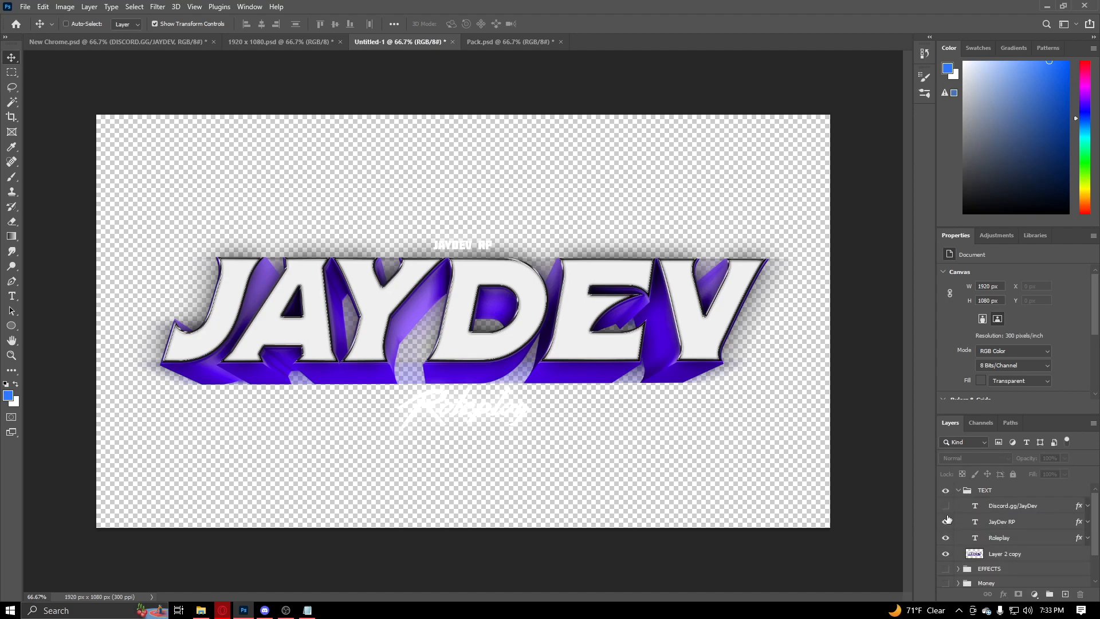
{"action": "left_click_drag", "start_coordinate": [949, 534], "coordinate": [945, 520]}
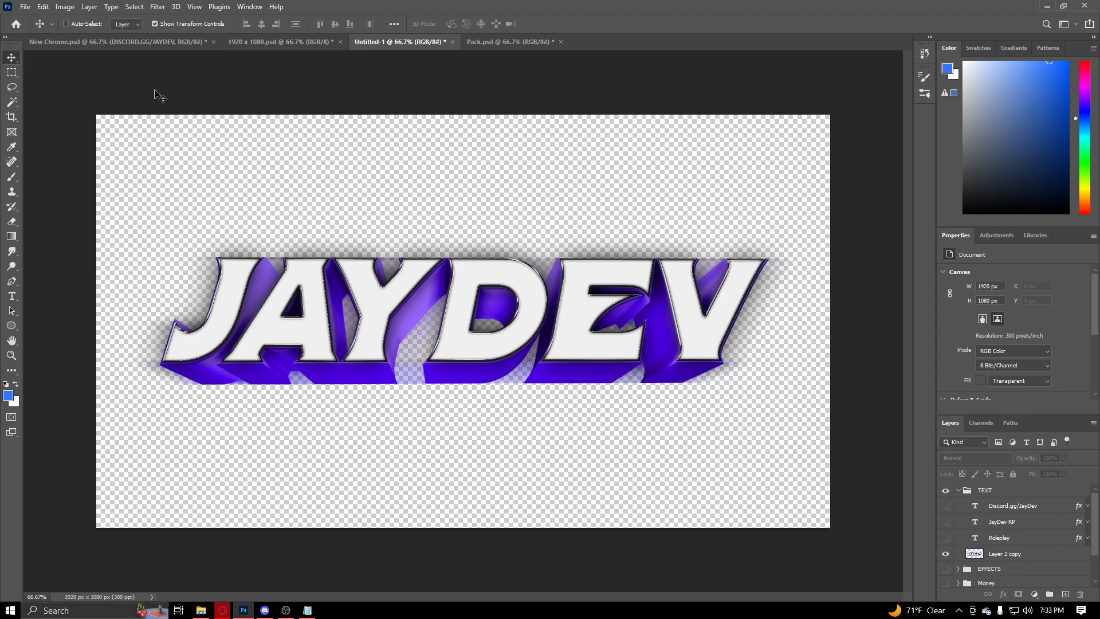
Export the isolated 3D text as a transparent PNG named Finished Text in the Tut folder on the Desktop.
{"action": "left_click", "coordinate": [25, 7]}
{"action": "mouse_move", "coordinate": [52, 173]}
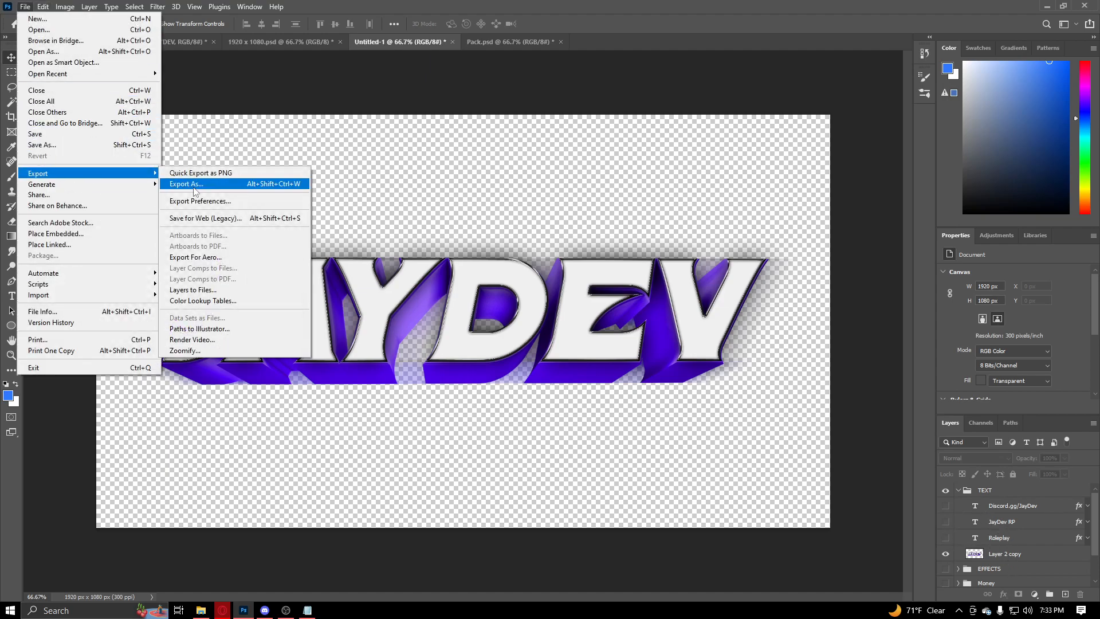
{"action": "left_click", "coordinate": [195, 184]}
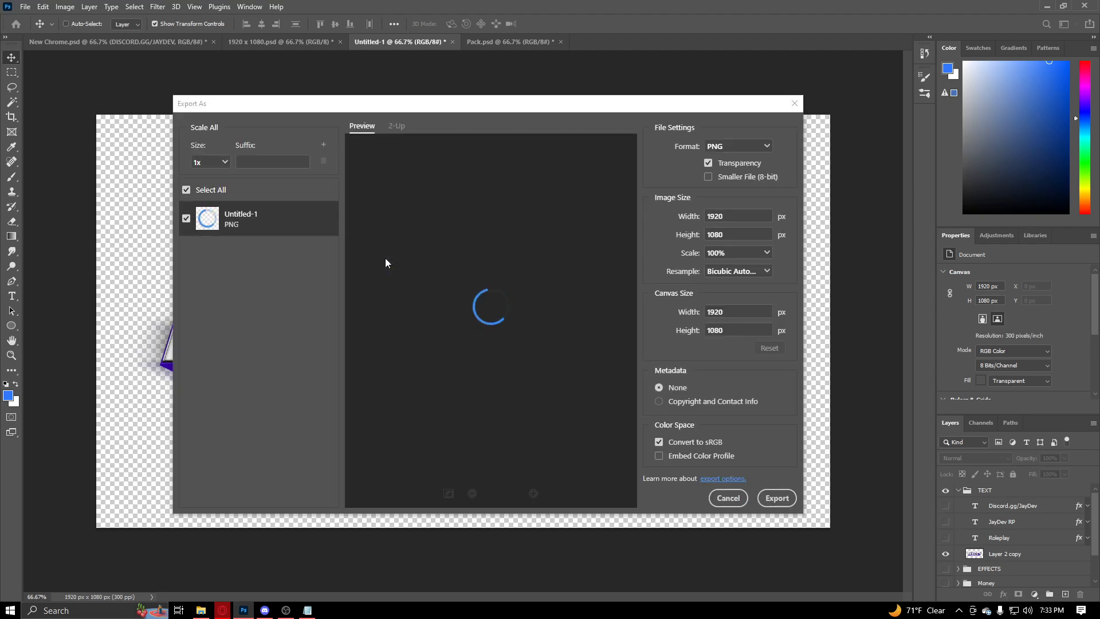
{"action": "left_click", "coordinate": [769, 507]}
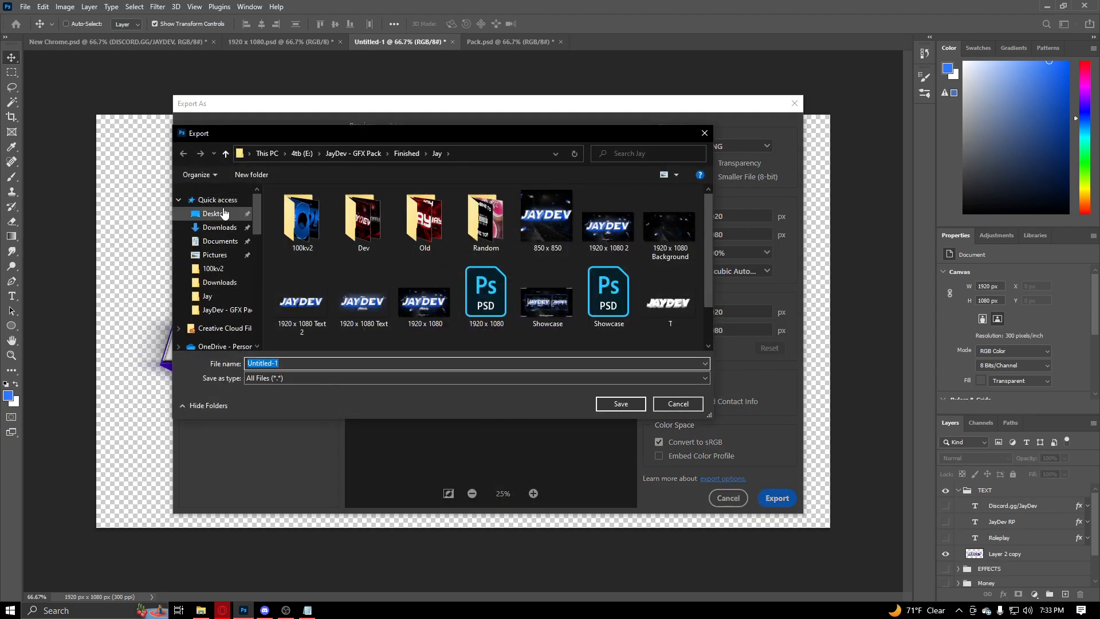
{"action": "left_click", "coordinate": [213, 213]}
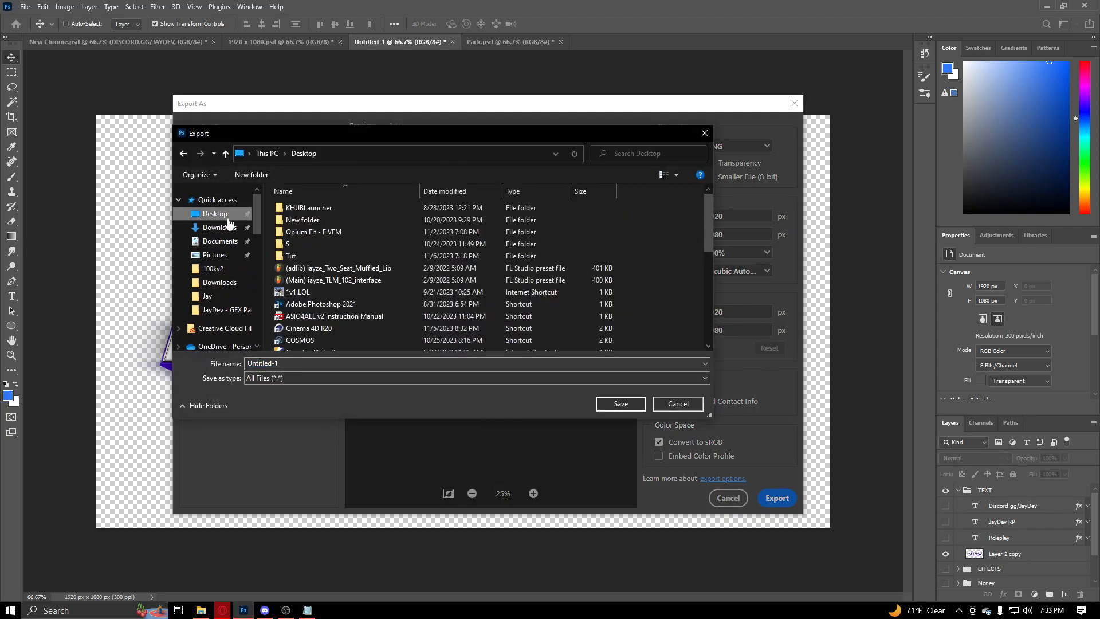
{"action": "double_click", "coordinate": [307, 254]}
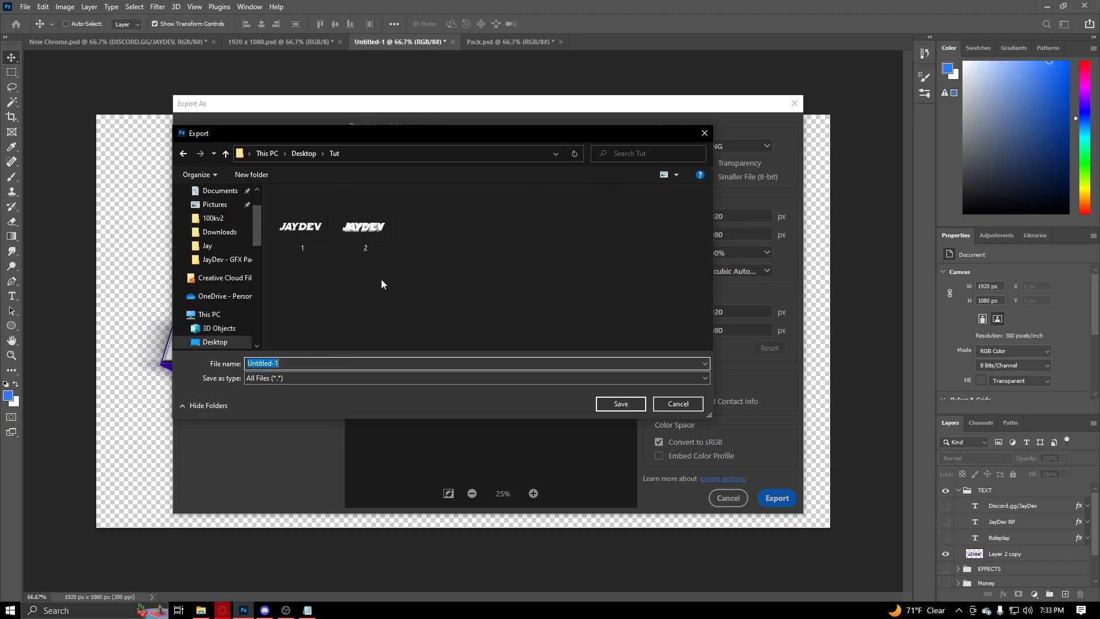
{"action": "type", "text": "Finished Text"}
{"action": "key", "text": "Return"}
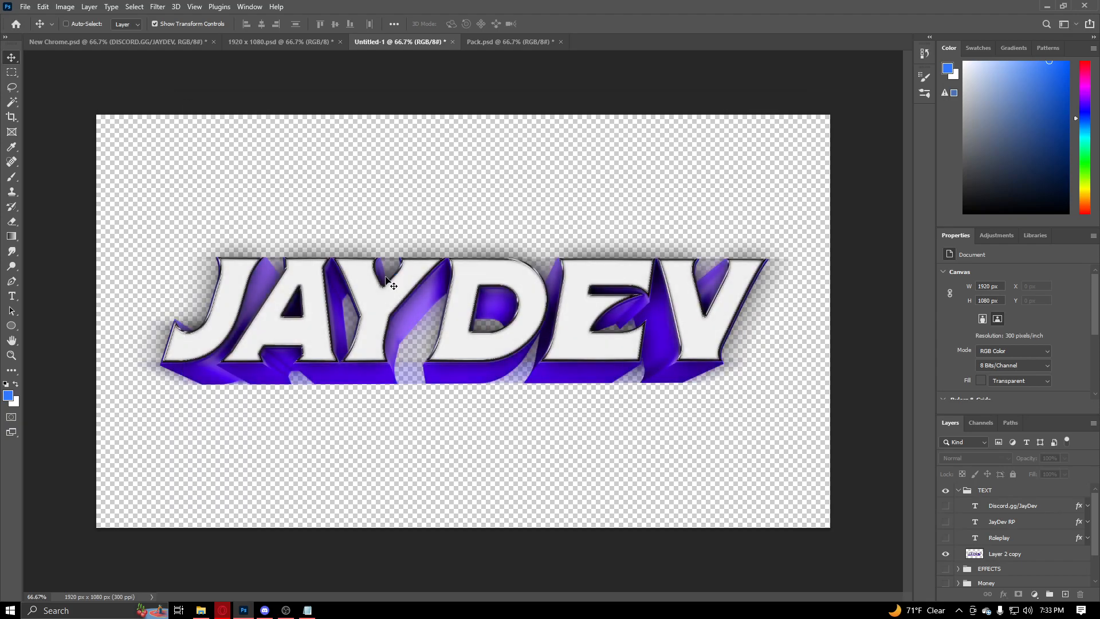
Make the captions, the EFFECTS and Money groups and both background layers visible again.
{"action": "scroll", "coordinate": [953, 541], "scroll_direction": "down", "scroll_amount": 1}
{"action": "left_click_drag", "start_coordinate": [945, 505], "coordinate": [945, 579]}
{"action": "scroll", "coordinate": [956, 543], "scroll_direction": "down", "scroll_amount": 1}
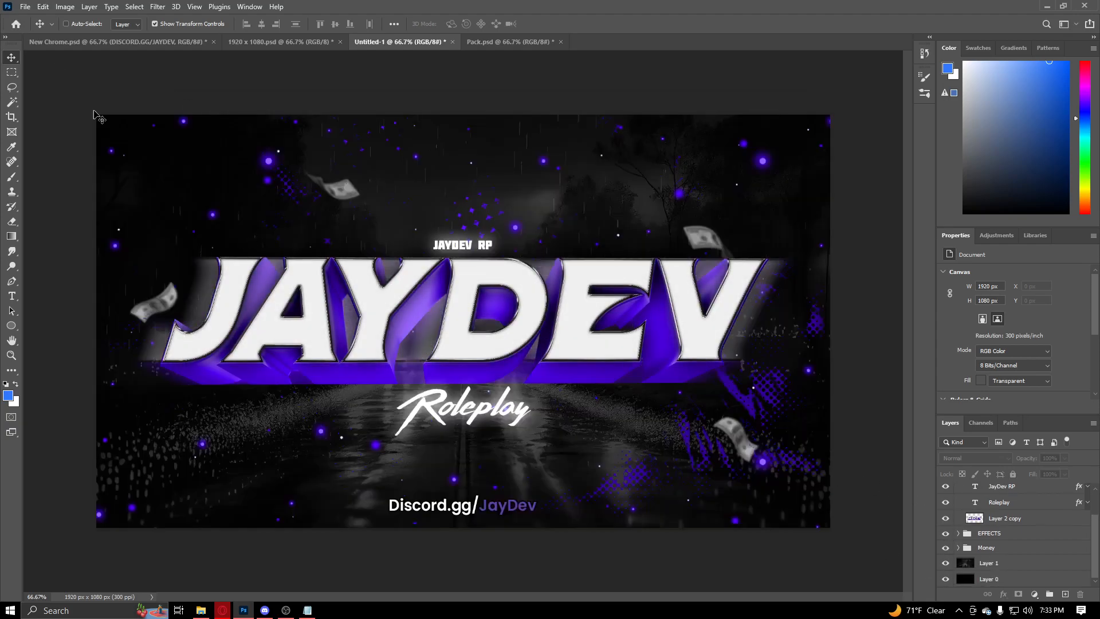
Export the complete graphic as a PNG named 1920x1080 in the Tut folder.
{"action": "left_click", "coordinate": [28, 6]}
{"action": "mouse_move", "coordinate": [74, 179]}
{"action": "left_click", "coordinate": [197, 187]}
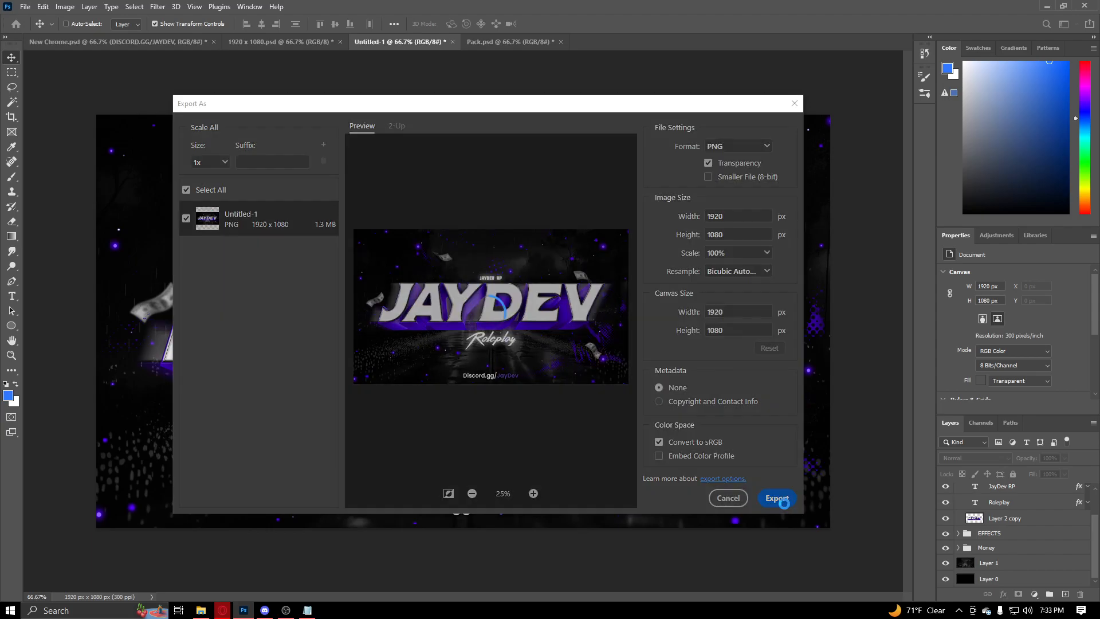
{"action": "left_click", "coordinate": [786, 502]}
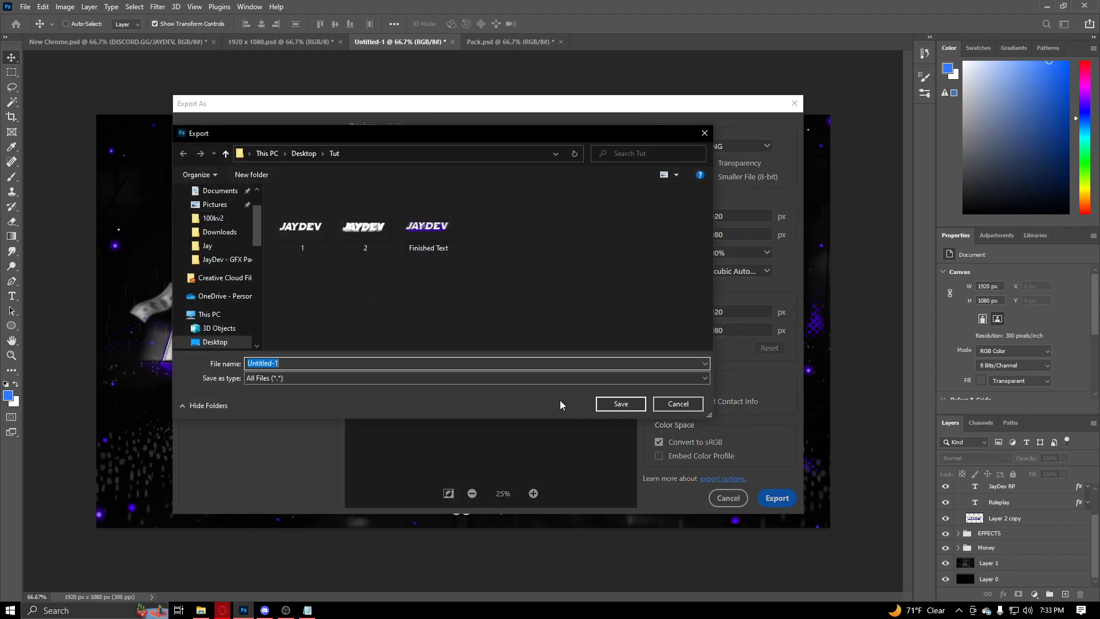
{"action": "type", "text": "1920x1080"}
{"action": "key", "text": "Return"}
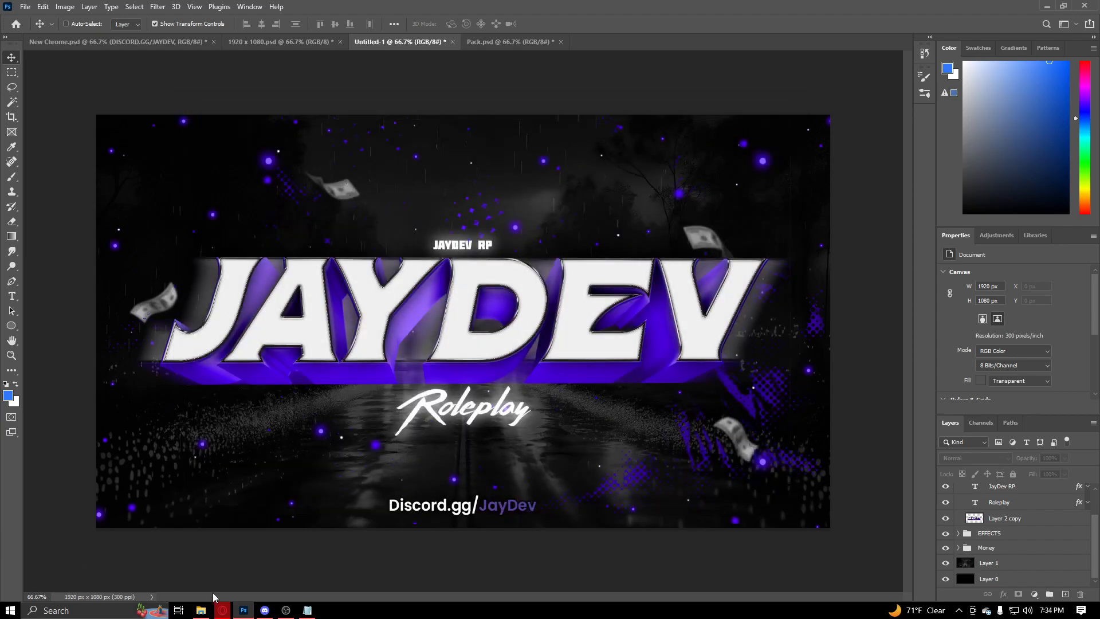
Hide the whole TEXT group so only the road background, effects and money show.
{"action": "scroll", "coordinate": [970, 527], "scroll_direction": "up", "scroll_amount": 1}
{"action": "scroll", "coordinate": [970, 530], "scroll_direction": "down", "scroll_amount": 1}
{"action": "scroll", "coordinate": [962, 547], "scroll_direction": "up", "scroll_amount": 1}
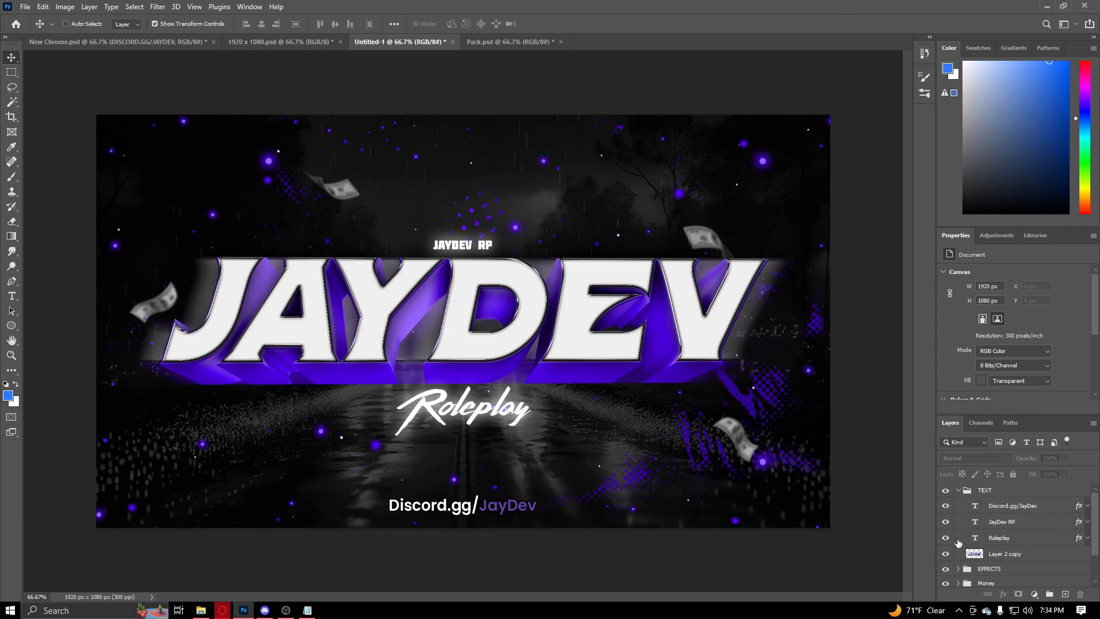
{"action": "left_click", "coordinate": [945, 490]}
{"action": "left_click", "coordinate": [958, 491]}
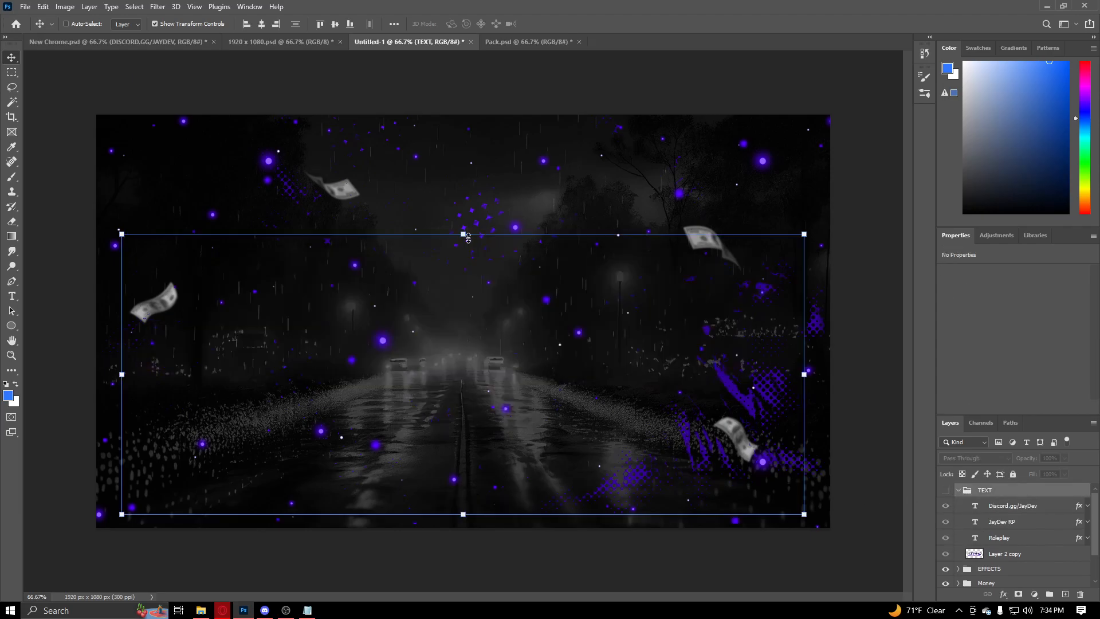
Export the text-free composition as a PNG named 1920x1080 Background in the Tut folder.
{"action": "left_click", "coordinate": [26, 8]}
{"action": "mouse_move", "coordinate": [42, 173]}
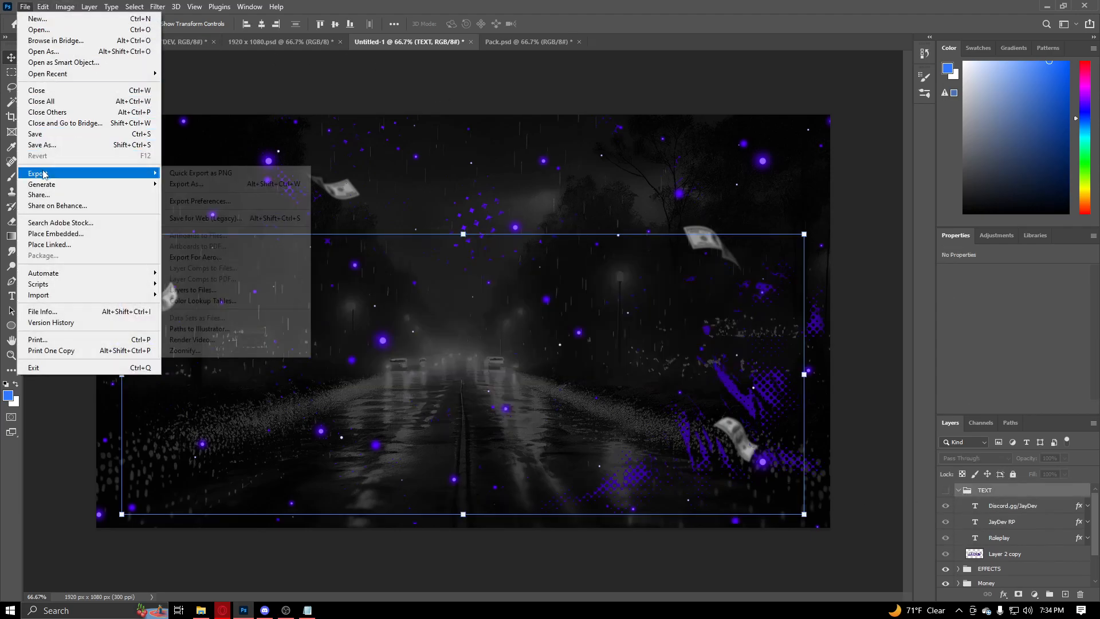
{"action": "left_click", "coordinate": [188, 184]}
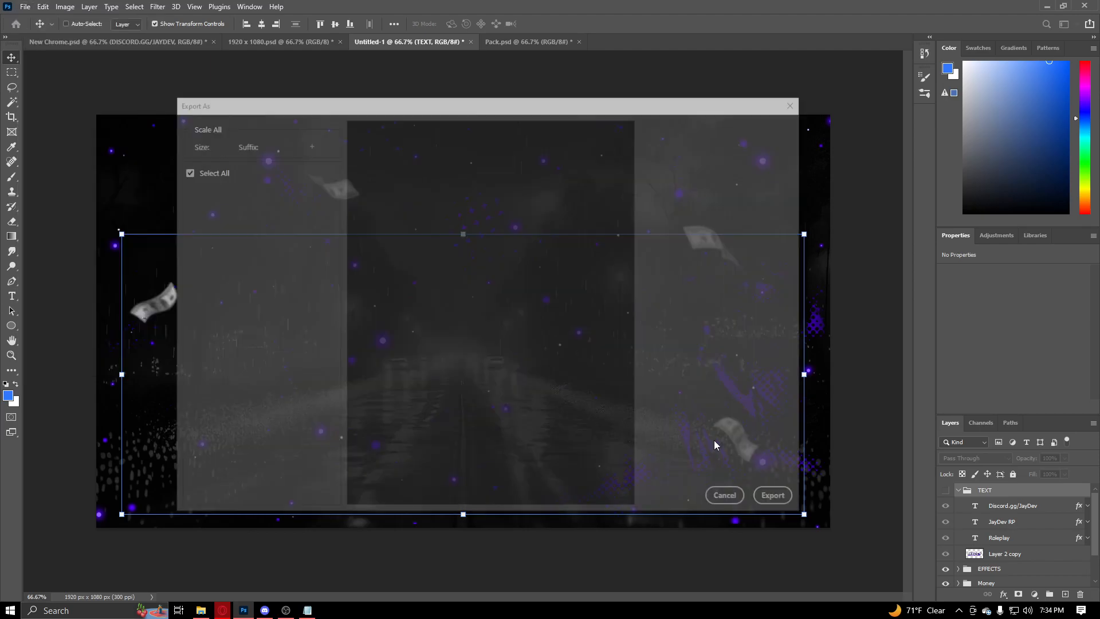
{"action": "left_click", "coordinate": [772, 504]}
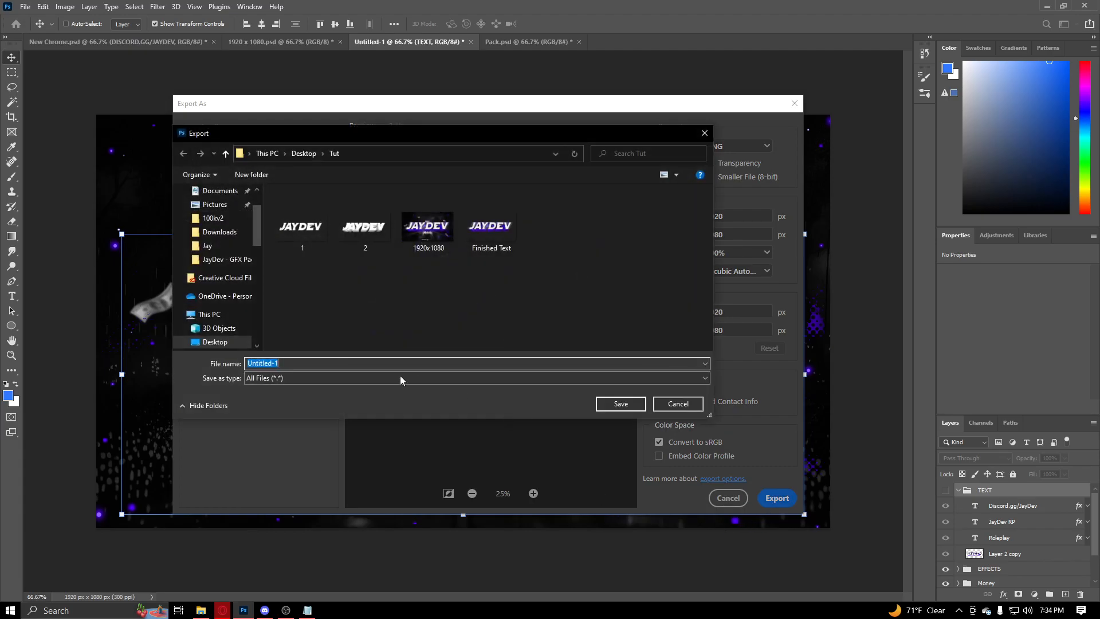
{"action": "type", "text": "1920"}
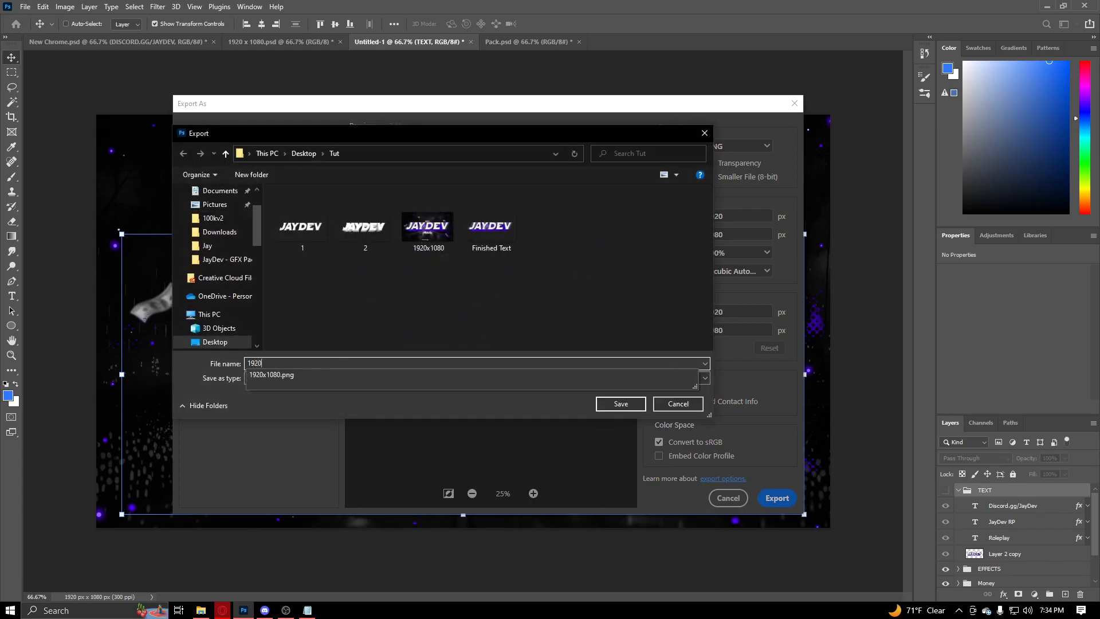
{"action": "type", "text": "x1080 Backgroun"}
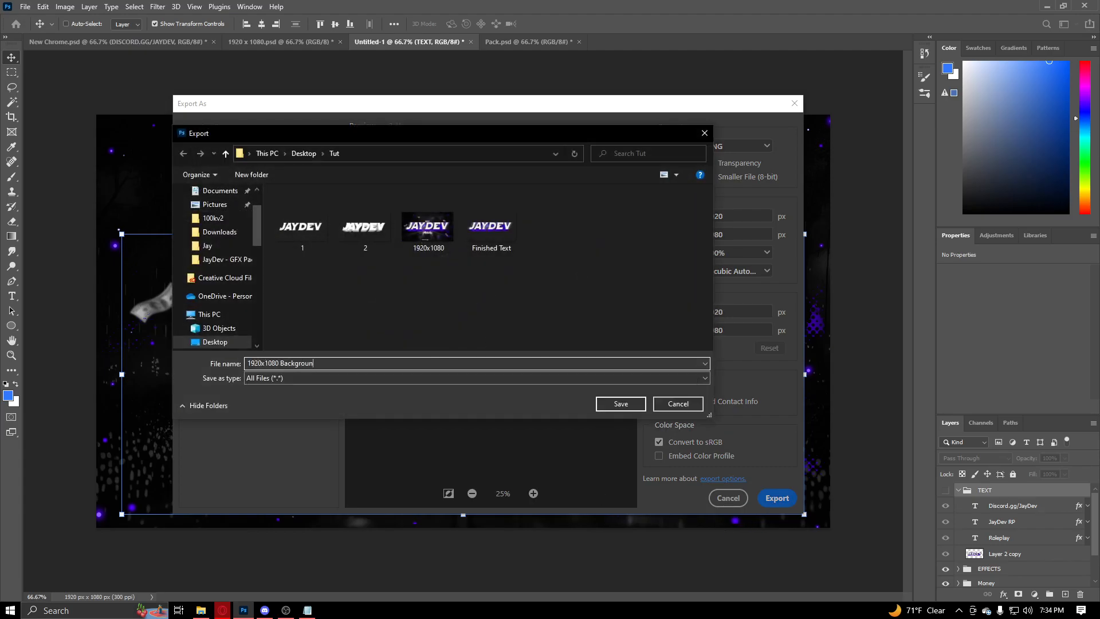
{"action": "type", "text": "d"}
{"action": "key", "text": "Return"}
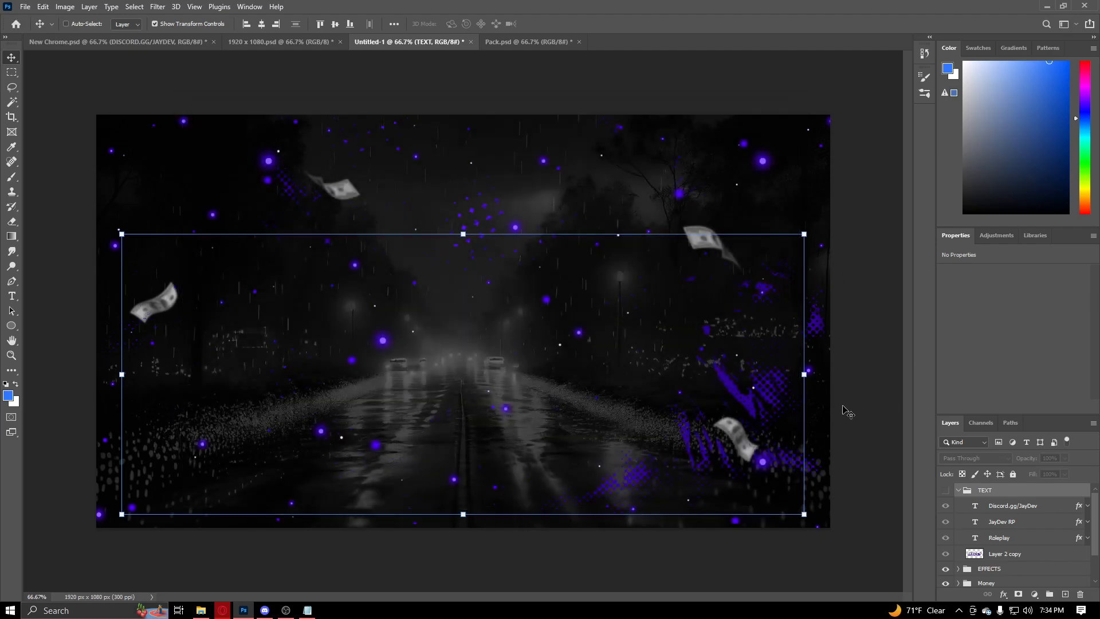
Show the TEXT group again, collapse it and deselect all layers.
{"action": "left_click", "coordinate": [945, 491]}
{"action": "left_click", "coordinate": [958, 490]}
{"action": "left_click", "coordinate": [991, 563]}
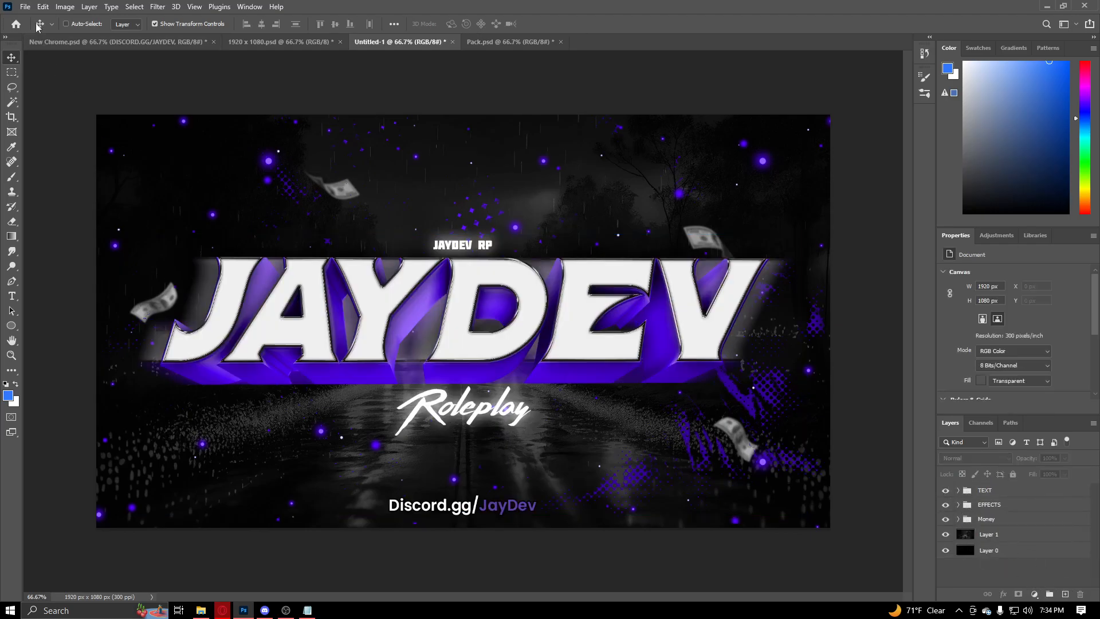
Save the layered document on the computer as the Photoshop file 1920x1080 in the Desktop's Tut folder, with Maximize Compatibility on.
{"action": "left_click", "coordinate": [25, 7]}
{"action": "left_click", "coordinate": [40, 144]}
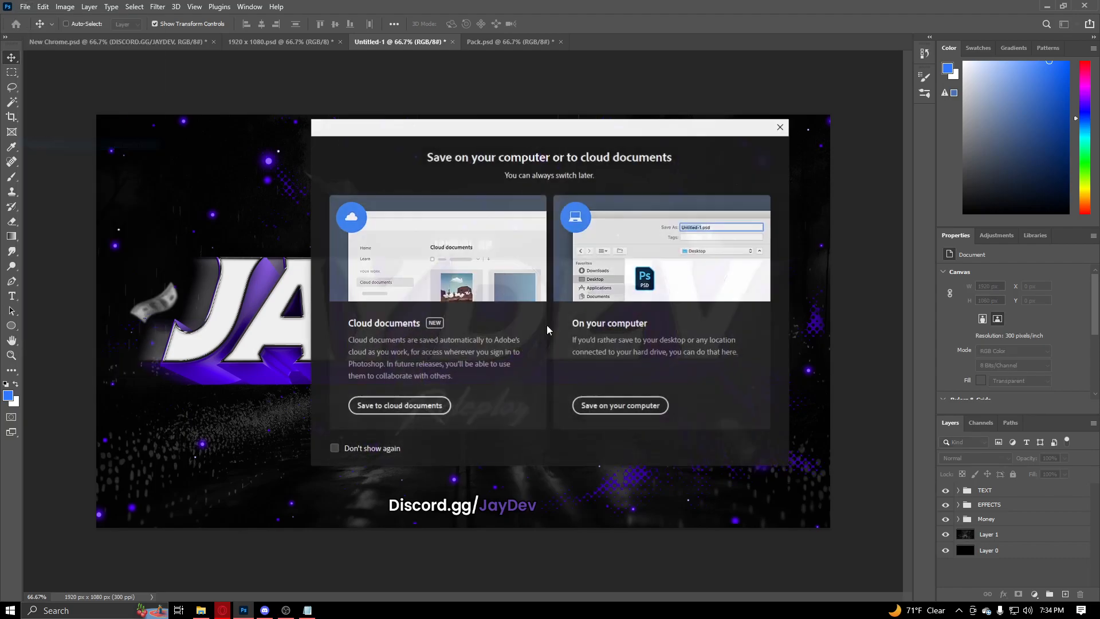
{"action": "left_click", "coordinate": [621, 404]}
{"action": "scroll", "coordinate": [218, 240], "scroll_direction": "up", "scroll_amount": 5}
{"action": "left_click", "coordinate": [232, 226]}
{"action": "left_click", "coordinate": [234, 217]}
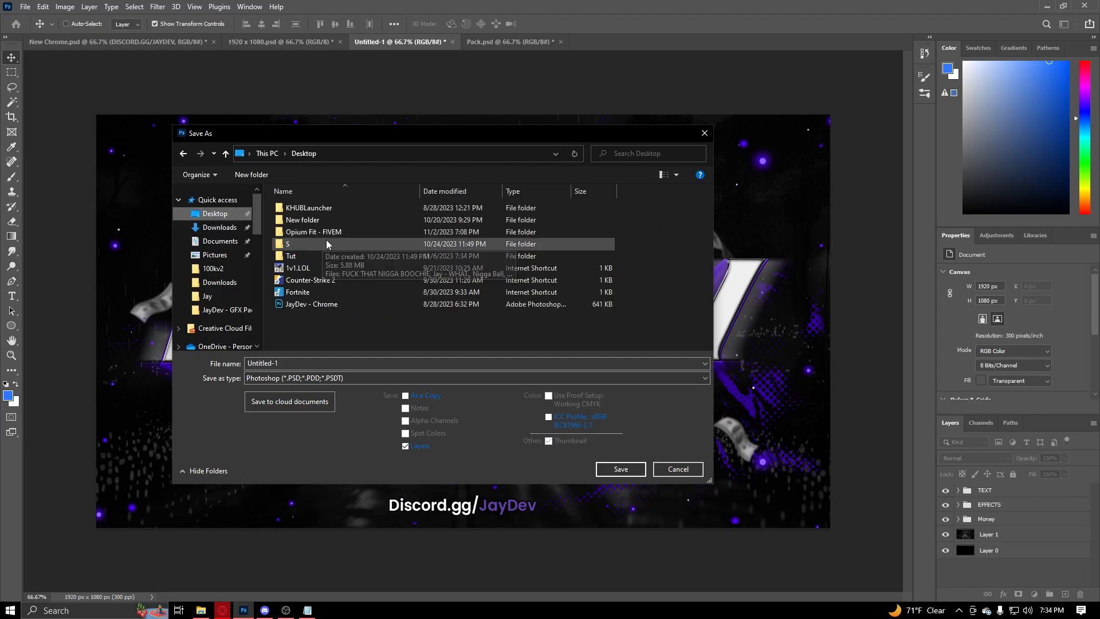
{"action": "left_click", "coordinate": [314, 256]}
{"action": "double_click", "coordinate": [313, 257]}
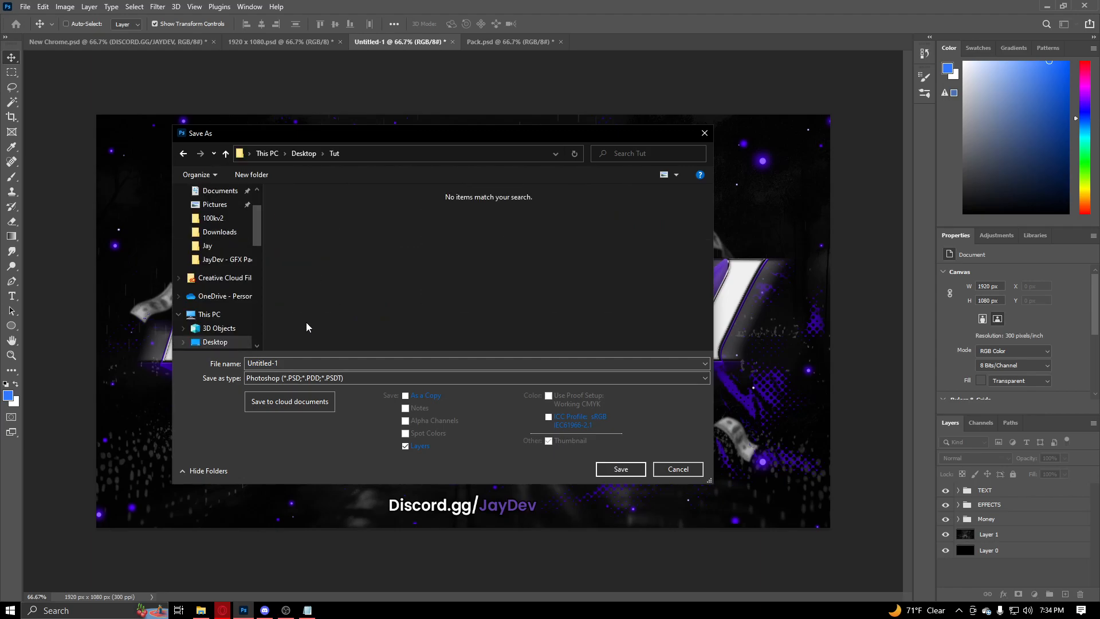
{"action": "left_click", "coordinate": [359, 367]}
{"action": "type", "text": "1920x1080"}
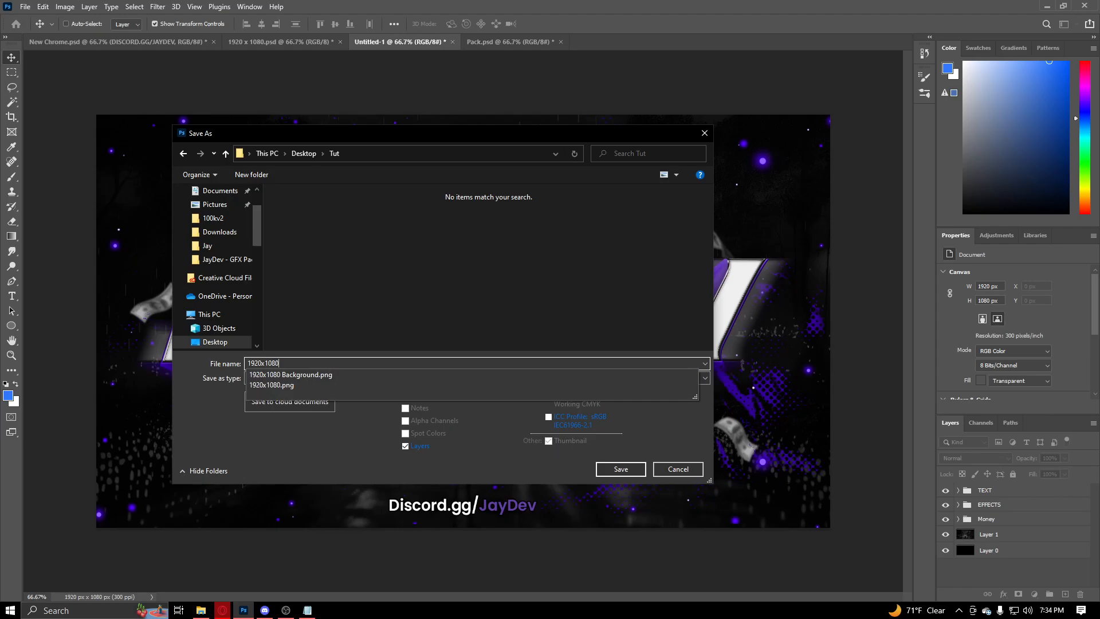
{"action": "key", "text": "Return"}
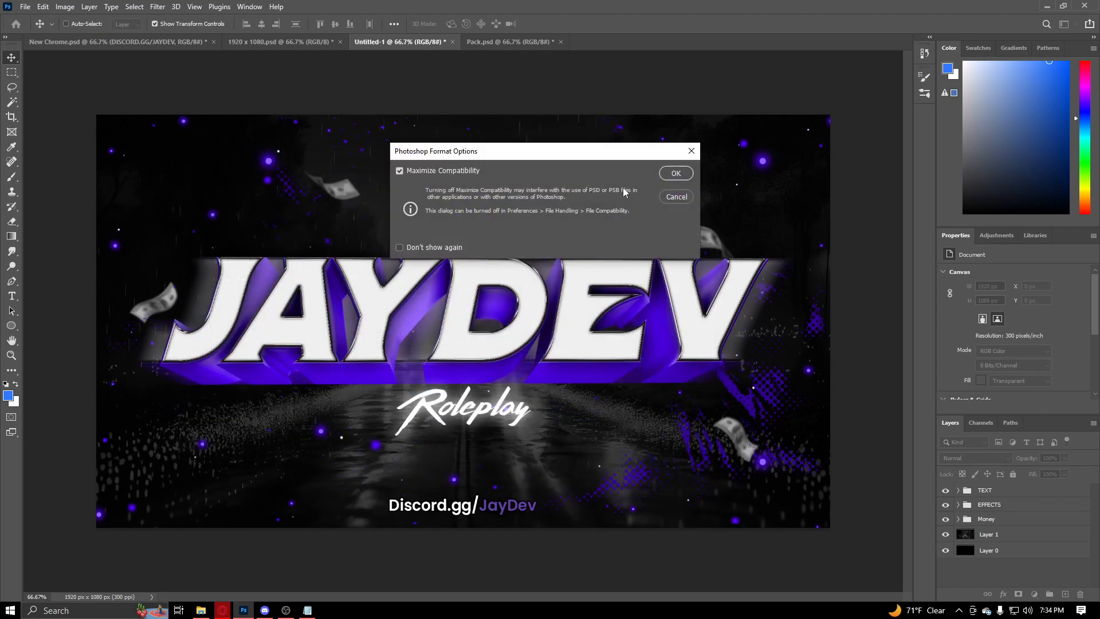
{"action": "left_click", "coordinate": [678, 174]}
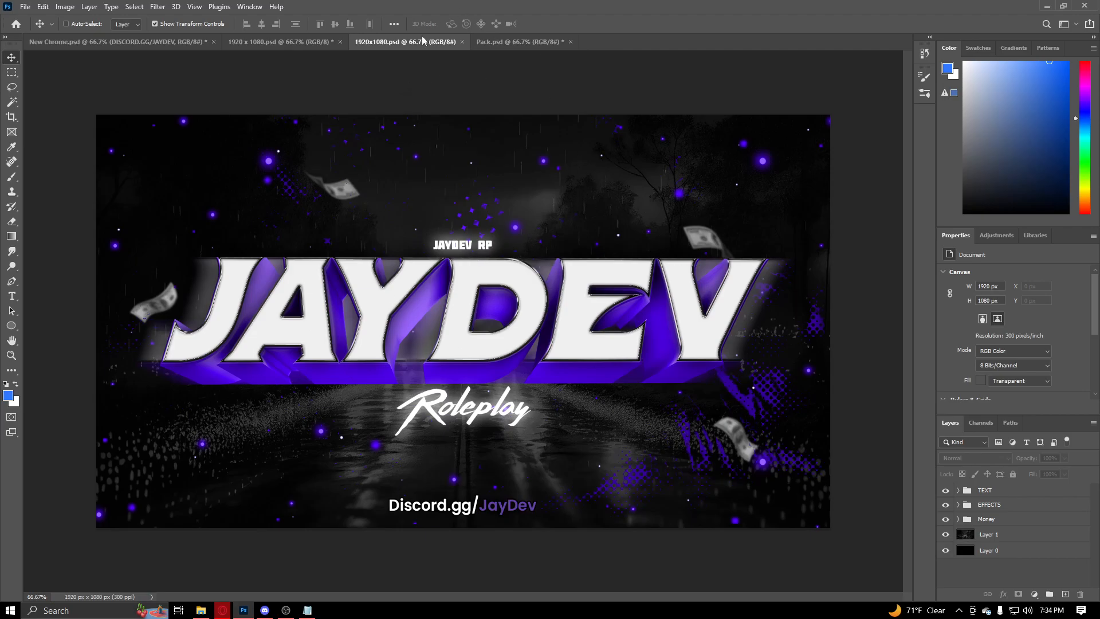
Close the saved 1920x1080.psd, and close Pack.psd and 1920 x 1080.psd without saving their changes.
{"action": "left_click", "coordinate": [462, 41]}
{"action": "left_click", "coordinate": [449, 42]}
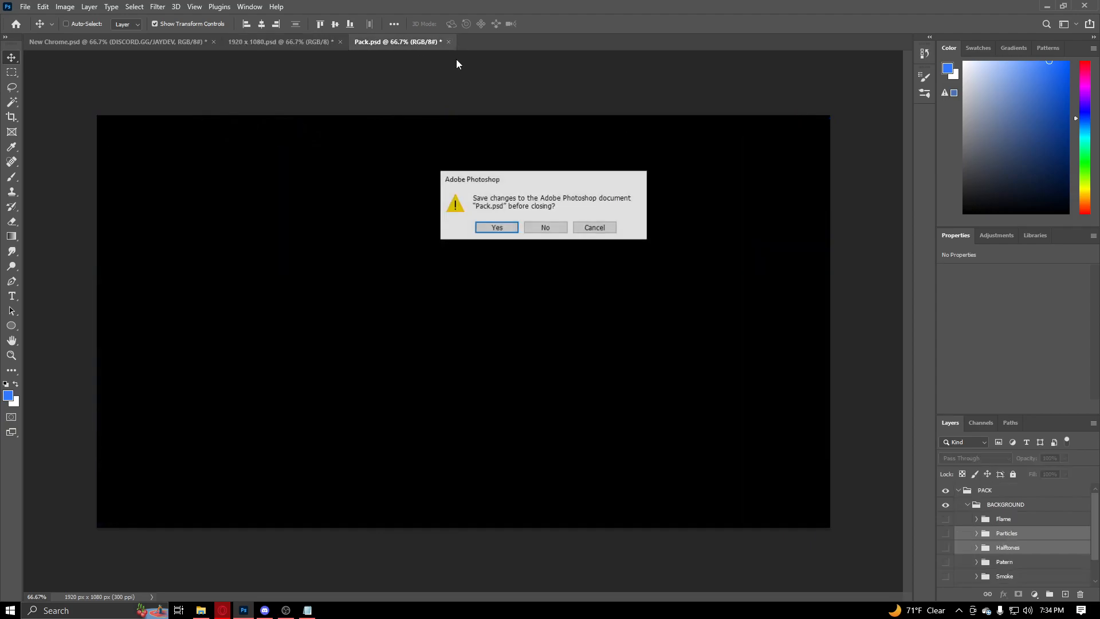
{"action": "left_click", "coordinate": [340, 43]}
{"action": "left_click", "coordinate": [542, 226]}
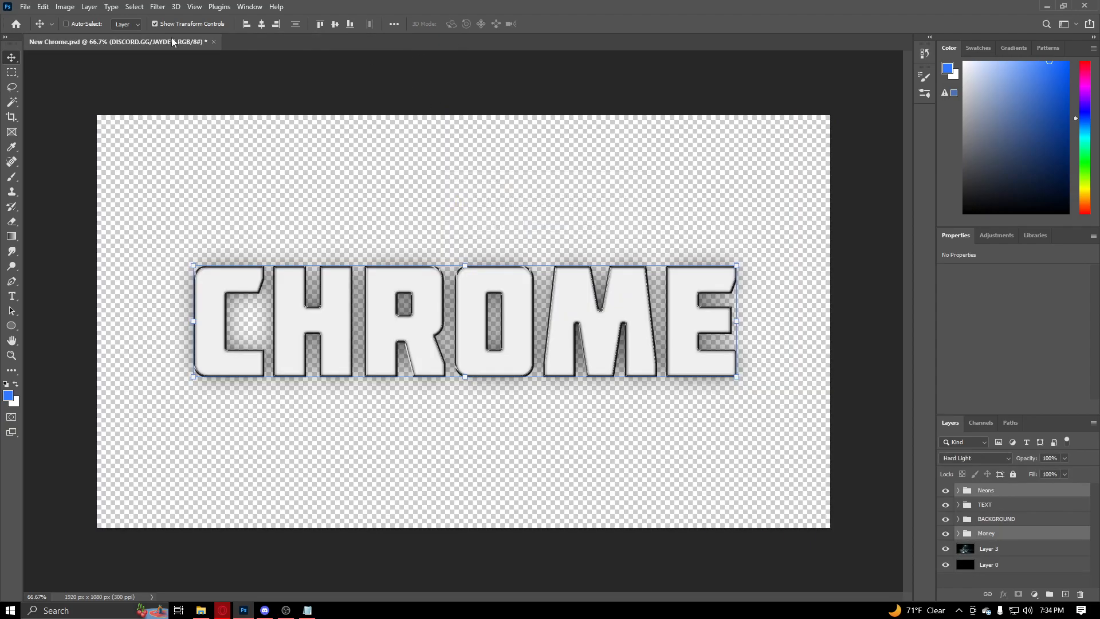
Close New Chrome.psd without saving its changes.
{"action": "left_click", "coordinate": [214, 42]}
{"action": "left_click", "coordinate": [541, 226]}
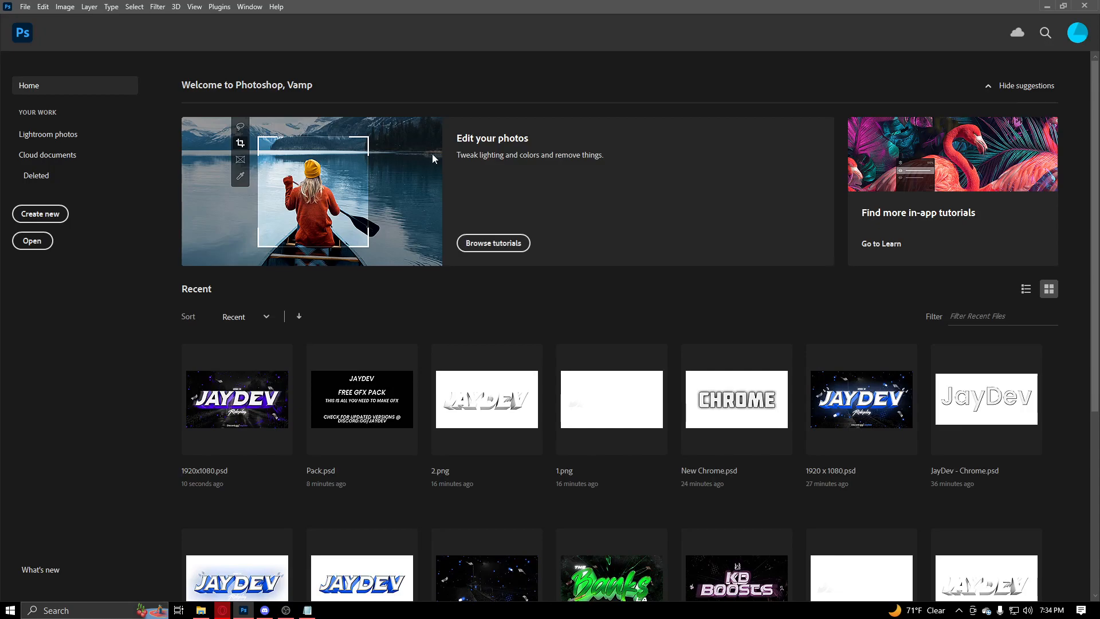
Create a new 850 x 850 px document at 300 ppi from the recent presets and unlock its background layer.
{"action": "left_click", "coordinate": [40, 213]}
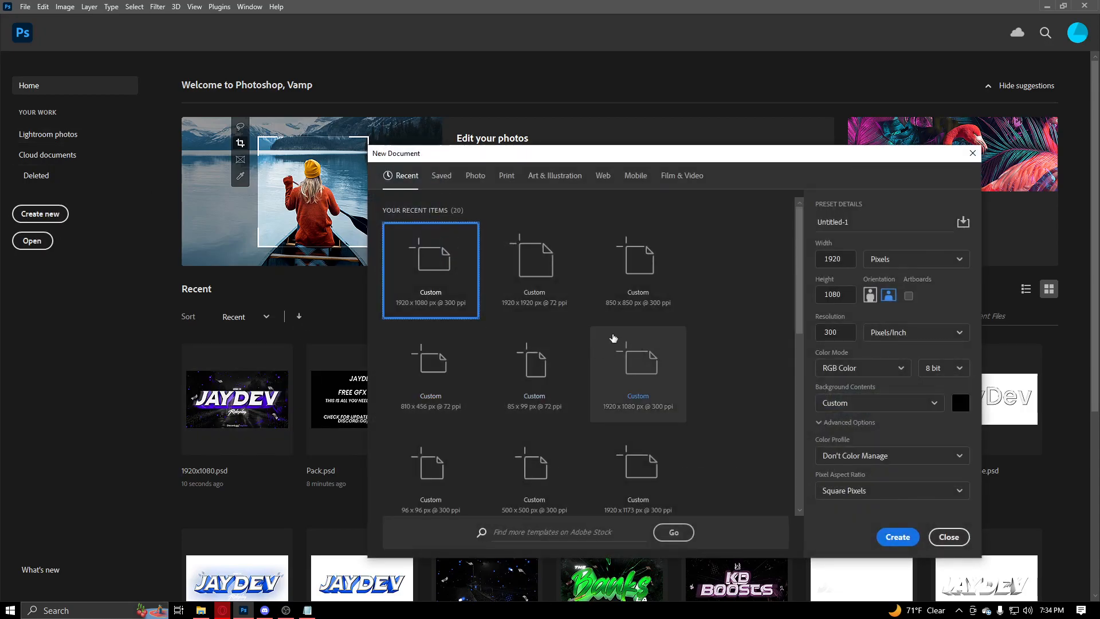
{"action": "left_click", "coordinate": [671, 262]}
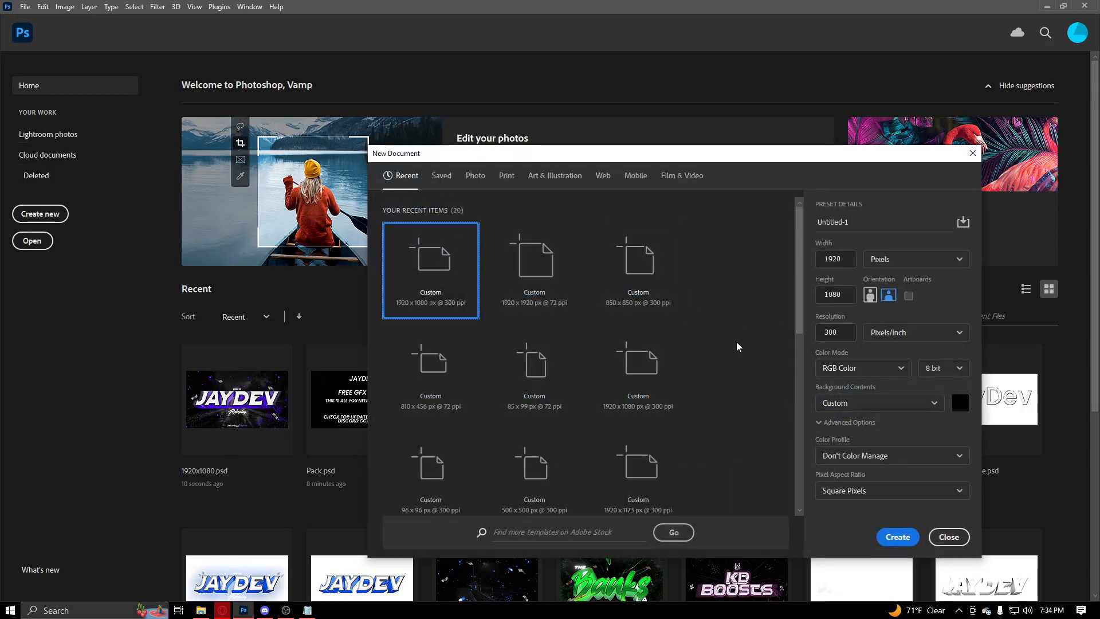
{"action": "left_click", "coordinate": [666, 281]}
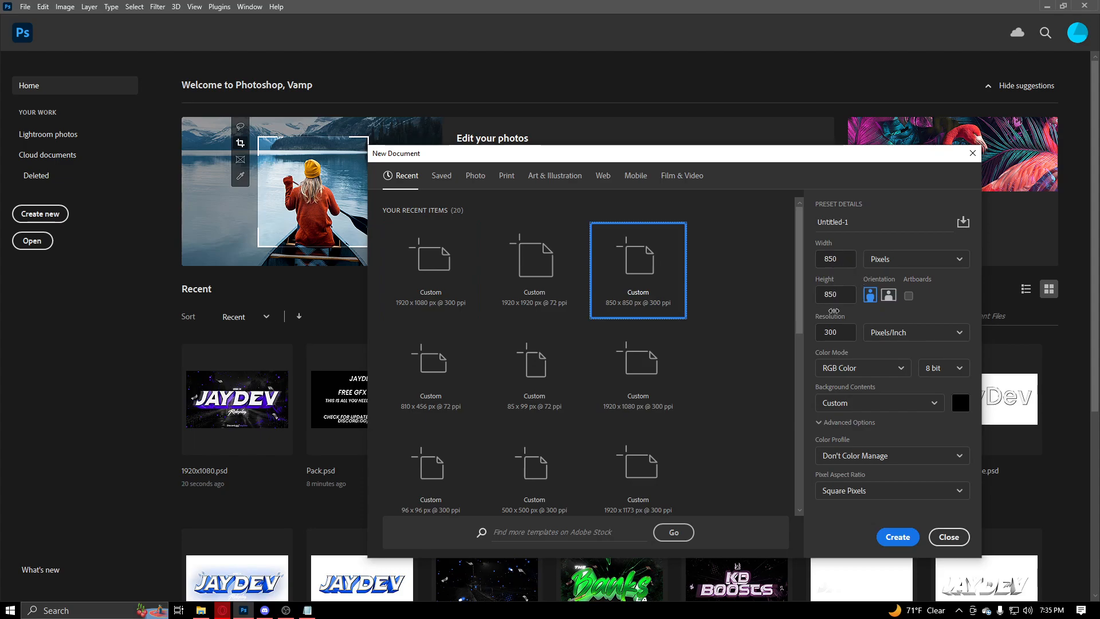
{"action": "left_click", "coordinate": [893, 537]}
{"action": "left_click", "coordinate": [1077, 495]}
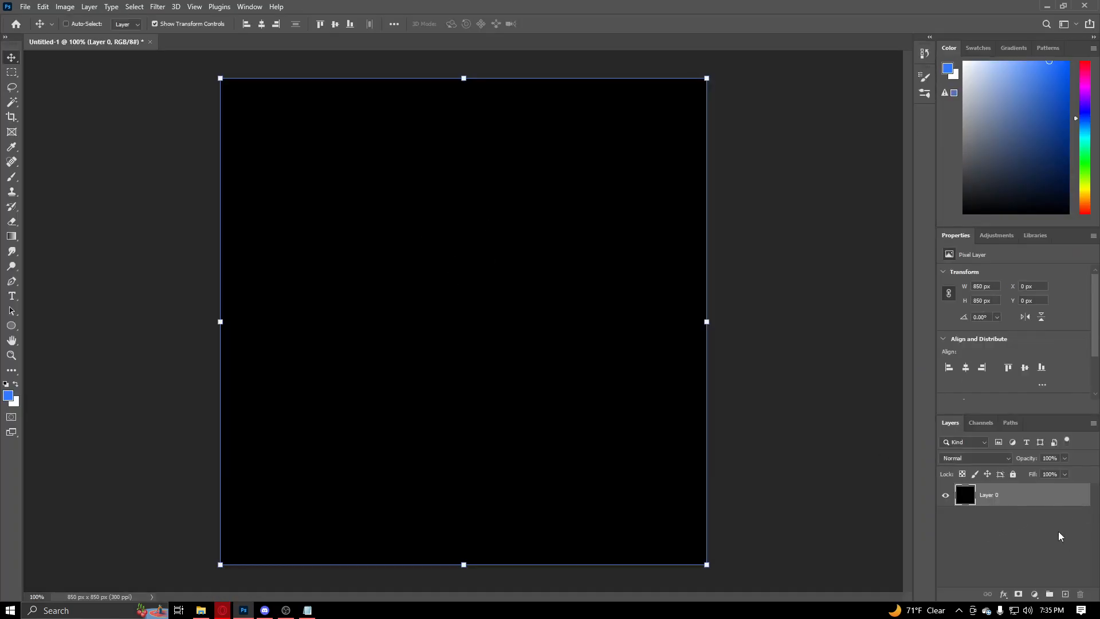
Open the images 1920x1080 Background and Finished Text from the Desktop's Tut folder.
{"action": "left_click", "coordinate": [31, 8]}
{"action": "left_click", "coordinate": [43, 32]}
{"action": "left_click", "coordinate": [430, 252]}
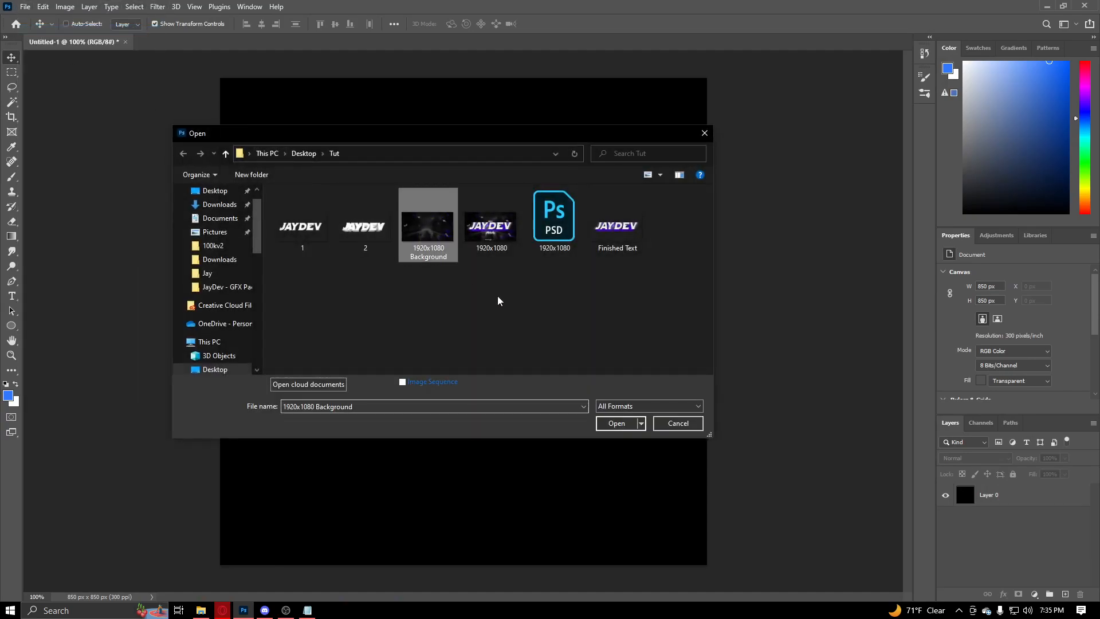
{"action": "left_click", "coordinate": [620, 252], "text": "ctrl"}
{"action": "left_click", "coordinate": [620, 427]}
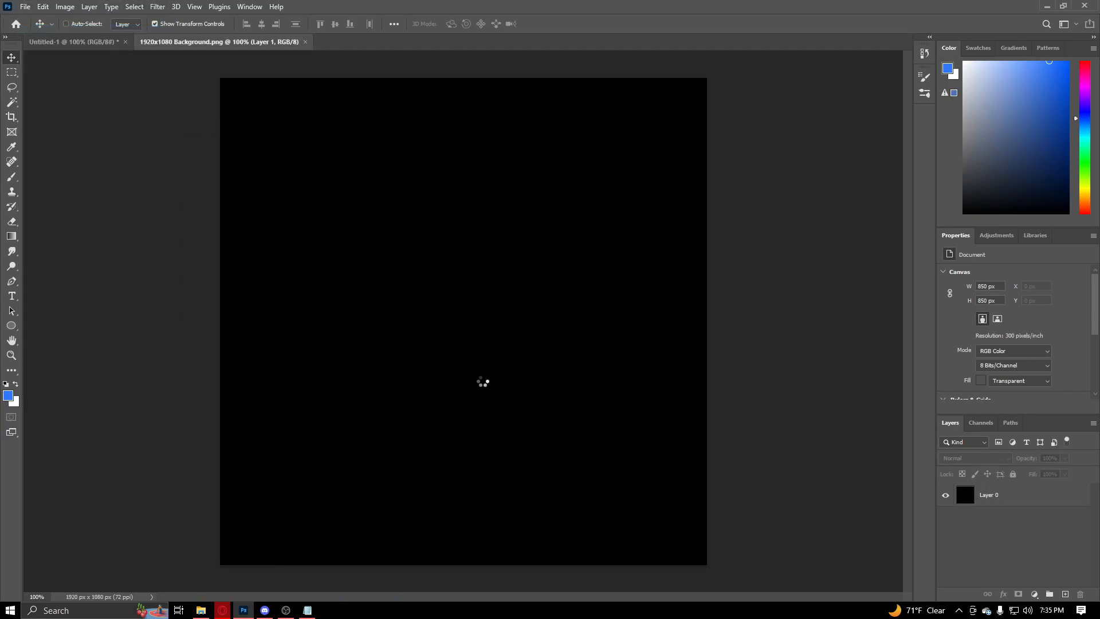
Bring the Finished Text artwork into Untitled-1 and scale it proportionally to the canvas width of 850 px.
{"action": "left_click_drag", "start_coordinate": [109, 64], "coordinate": [641, 356]}
{"action": "key", "text": "ctrl+minus"}
{"action": "key", "text": "ctrl+minus"}
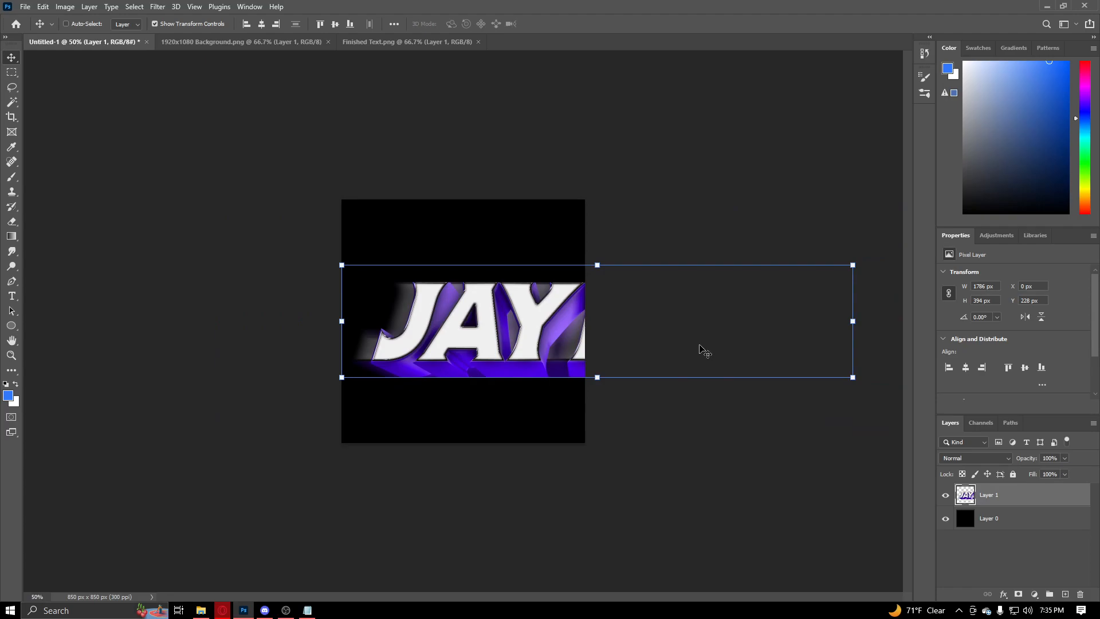
{"action": "left_click_drag", "start_coordinate": [854, 324], "coordinate": [851, 321]}
{"action": "left_click_drag", "start_coordinate": [852, 322], "coordinate": [585, 322]}
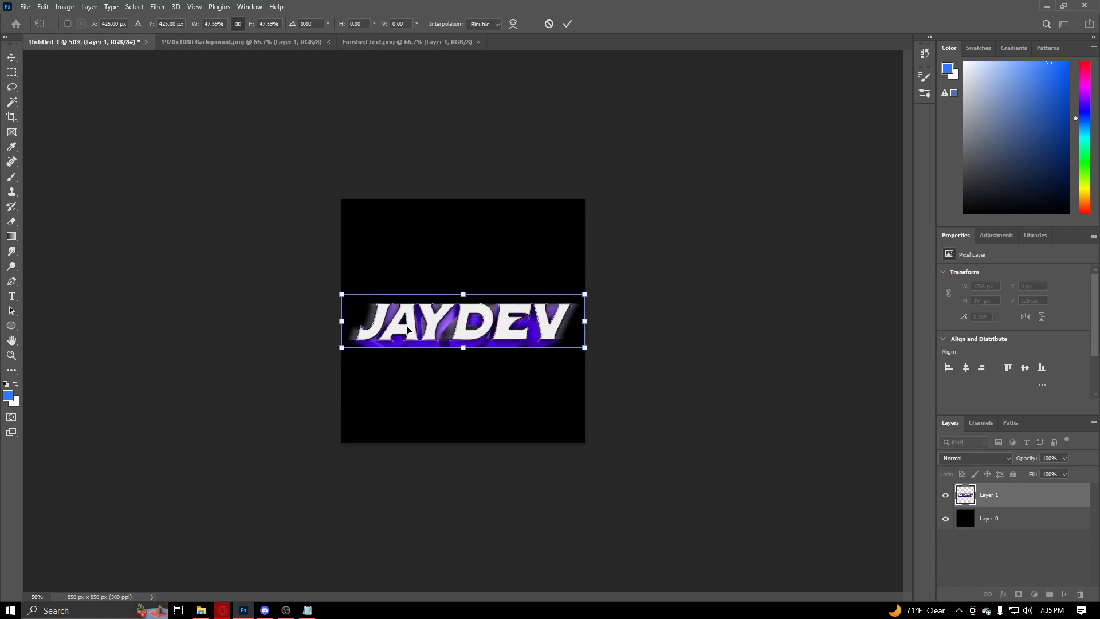
{"action": "key", "text": "Return"}
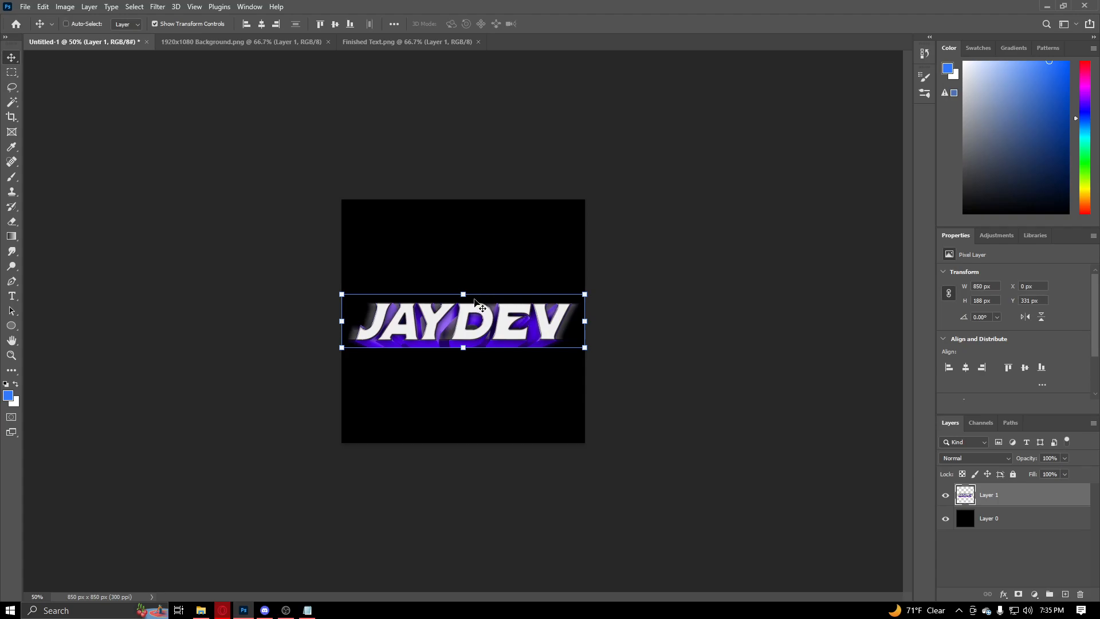
Move the JAYDEV text layer up 20 px and deselect it.
{"action": "key", "text": "shift+Up"}
{"action": "key", "text": "shift+Up"}
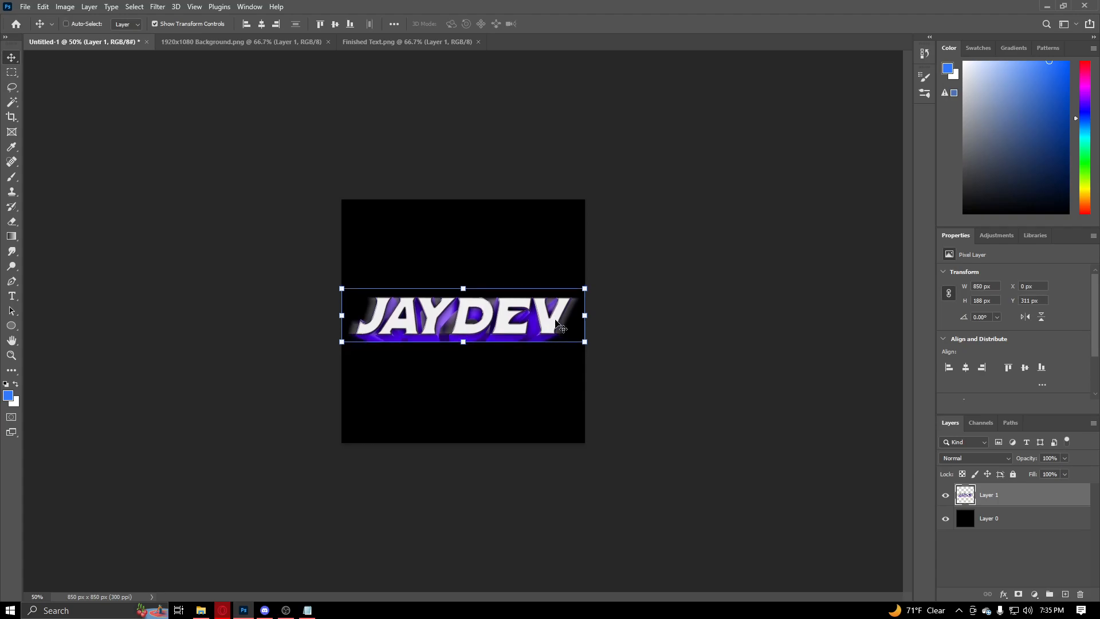
{"action": "left_click", "coordinate": [1011, 548]}
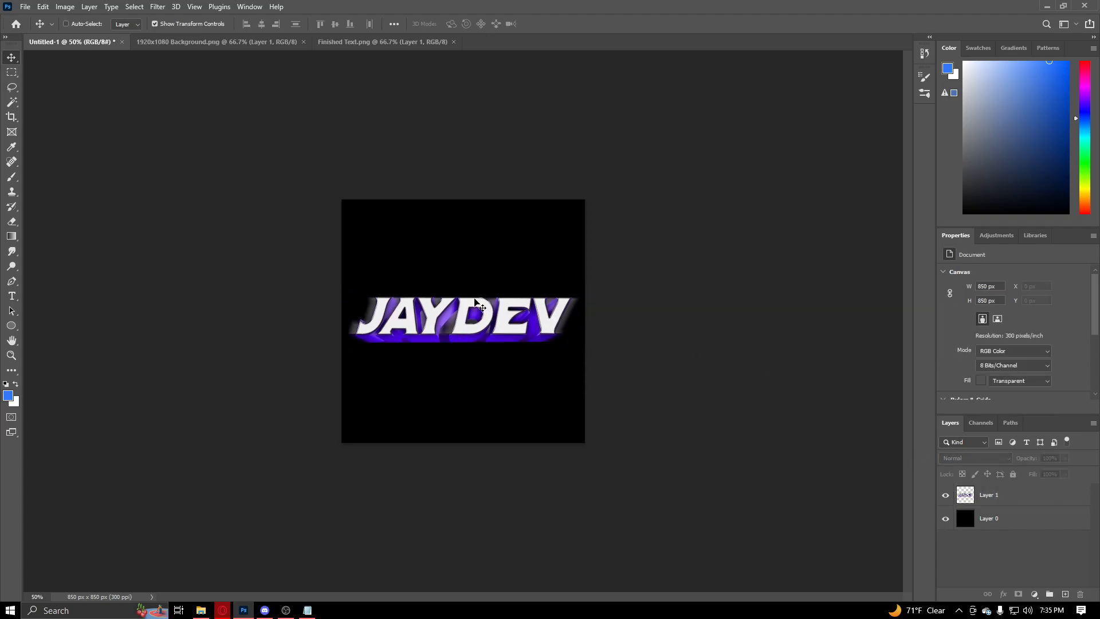
Paste the 1920x1080 Background image into Untitled-1 and scale it down proportionally to about 81%.
{"action": "left_click", "coordinate": [216, 43]}
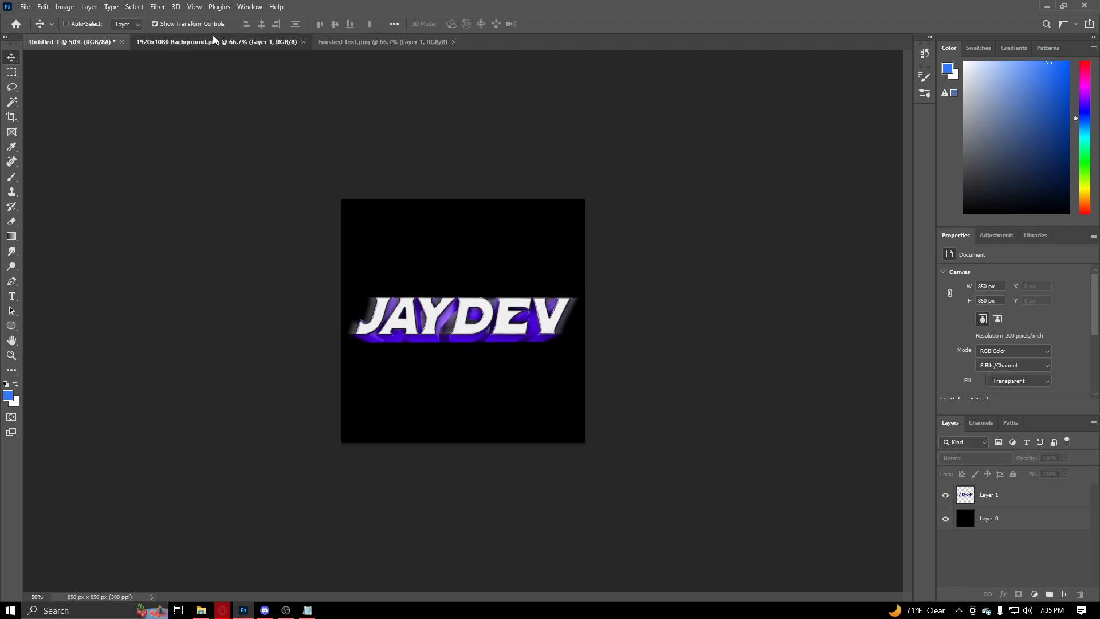
{"action": "left_click", "coordinate": [97, 45]}
{"action": "key", "text": "ctrl+v"}
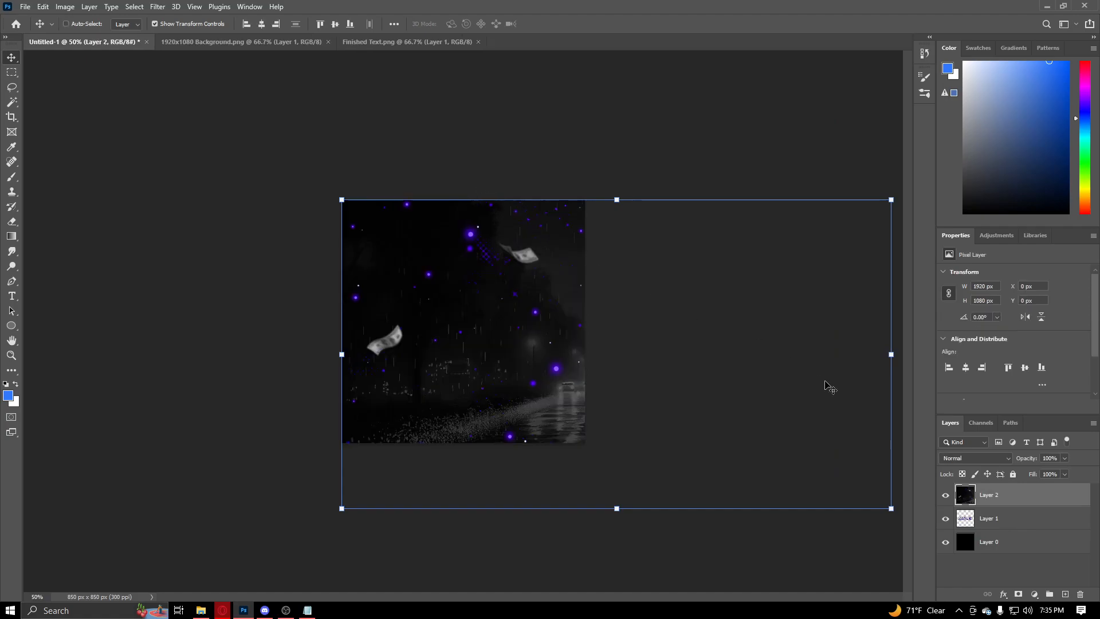
{"action": "left_click_drag", "start_coordinate": [617, 509], "coordinate": [612, 451]}
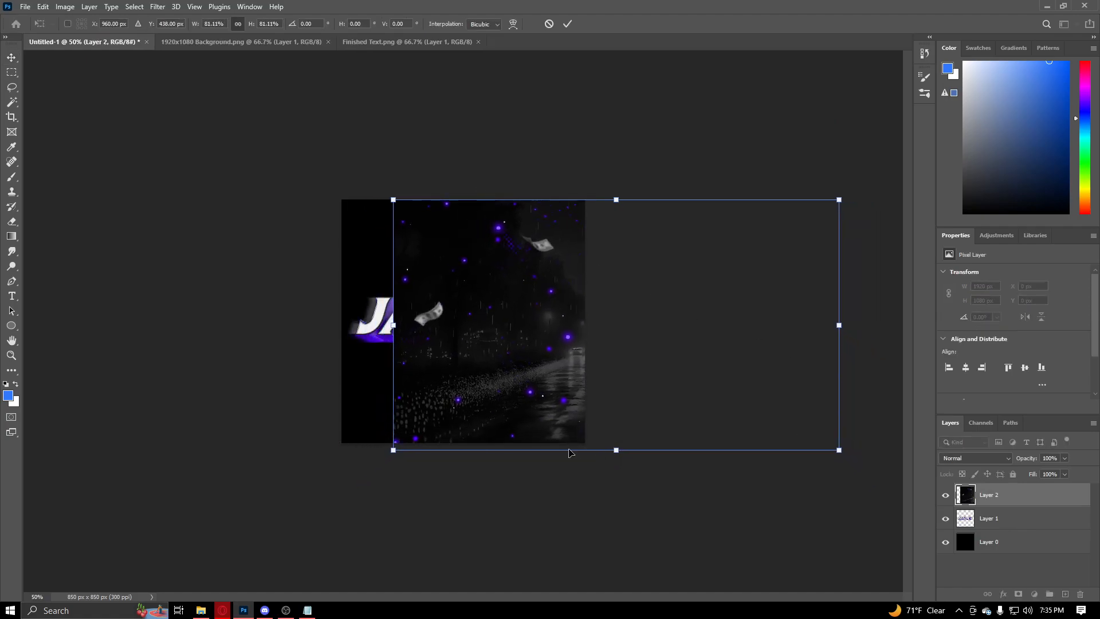
{"action": "key", "text": "Return"}
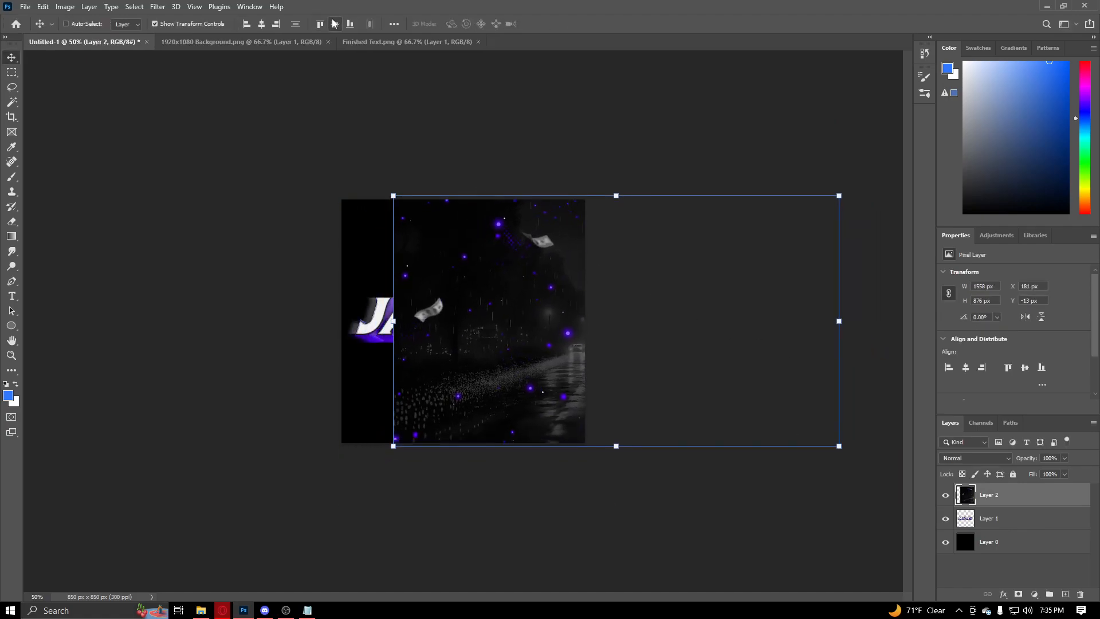
Center the background image on the square canvas and place its layer beneath the JAYDEV text layer.
{"action": "left_click_drag", "start_coordinate": [690, 226], "coordinate": [539, 222]}
{"action": "left_click_drag", "start_coordinate": [980, 496], "coordinate": [987, 532]}
{"action": "left_click", "coordinate": [1014, 558]}
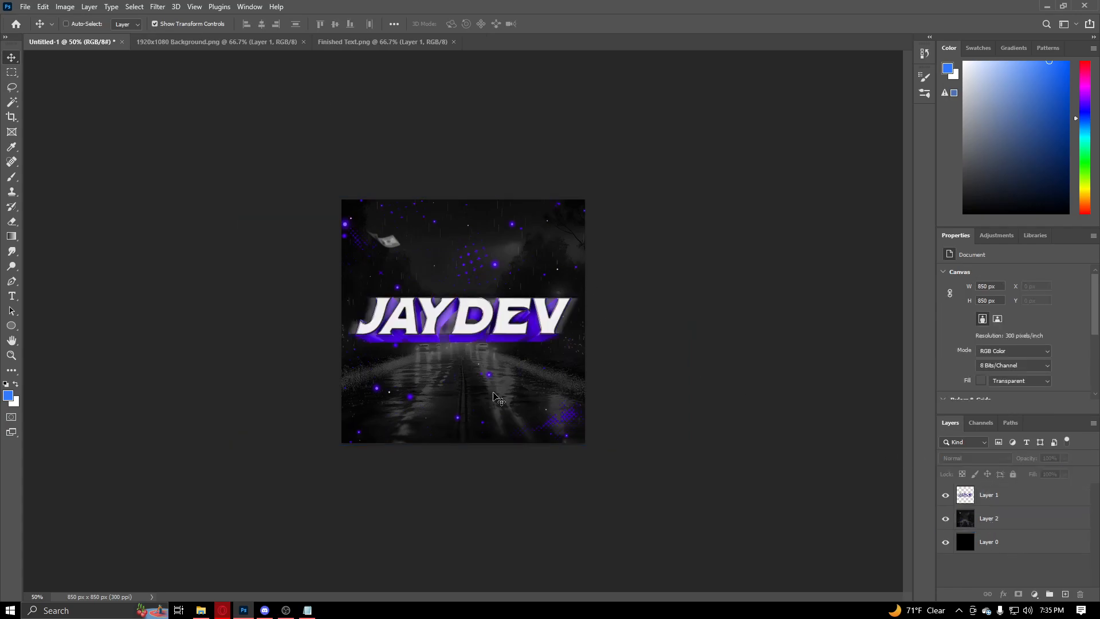
Export the square composition as a PNG named 850x850 in the Tut folder.
{"action": "left_click", "coordinate": [25, 7]}
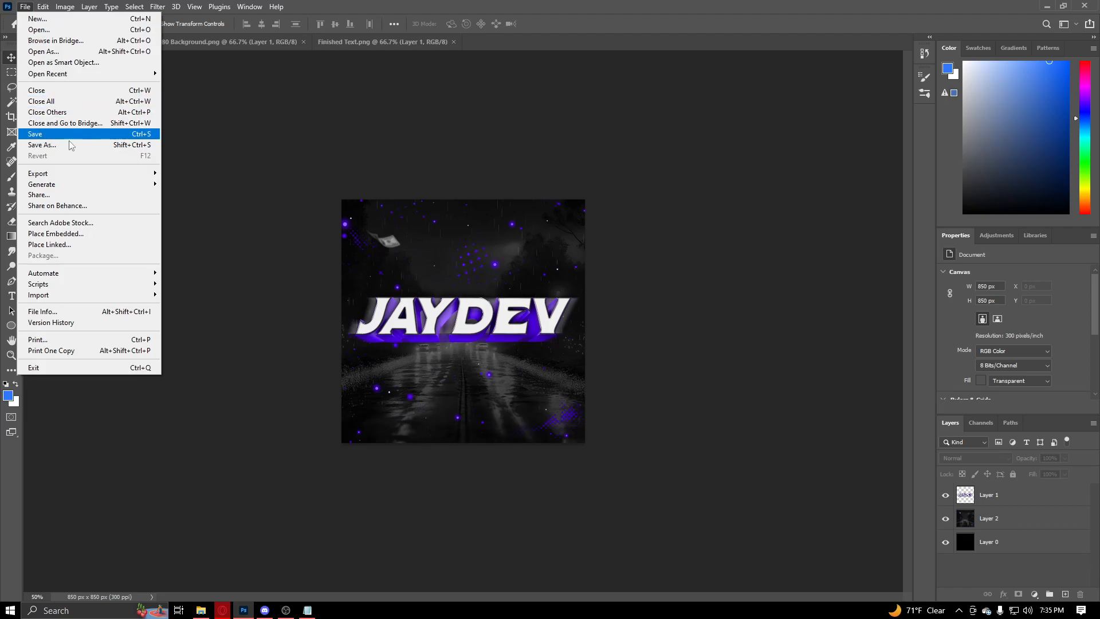
{"action": "mouse_move", "coordinate": [64, 173]}
{"action": "left_click", "coordinate": [189, 183]}
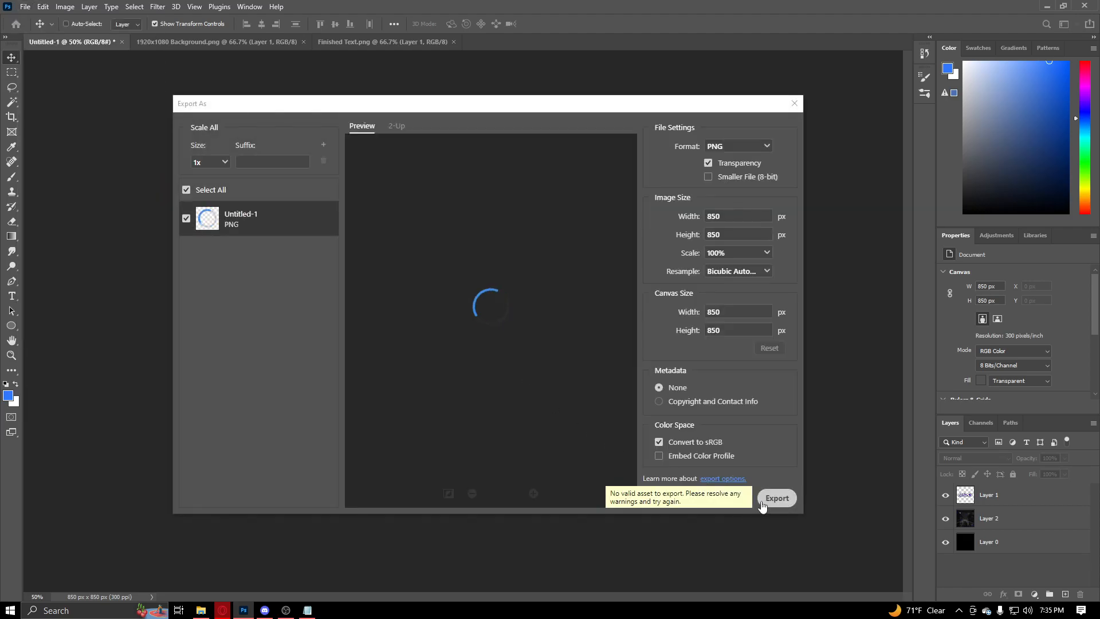
{"action": "left_click", "coordinate": [768, 500]}
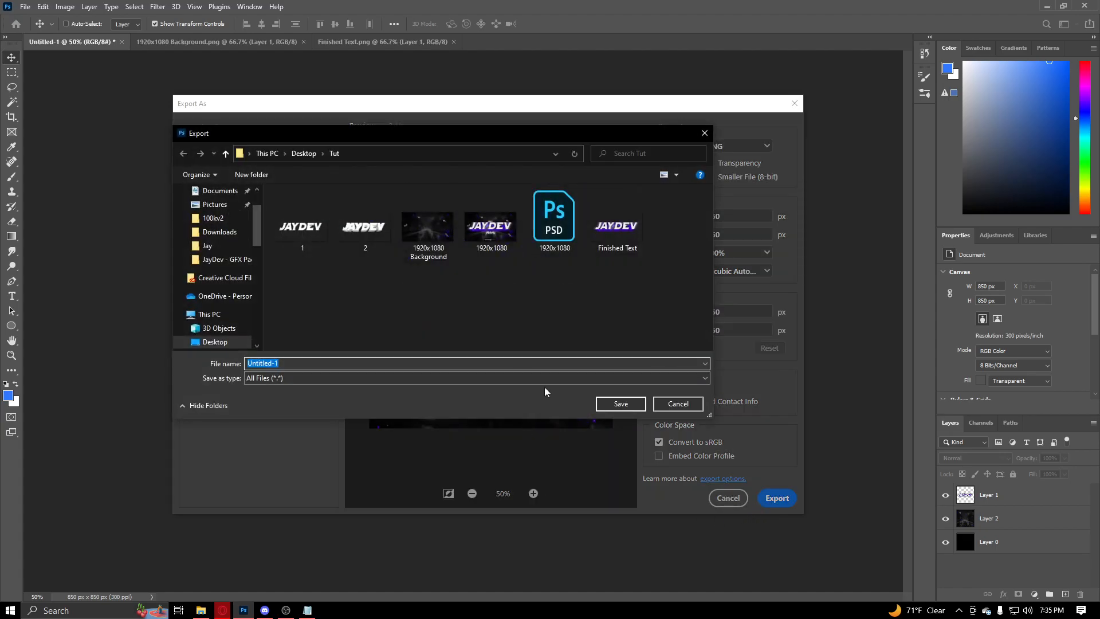
{"action": "type", "text": "850x850"}
{"action": "key", "text": "Return"}
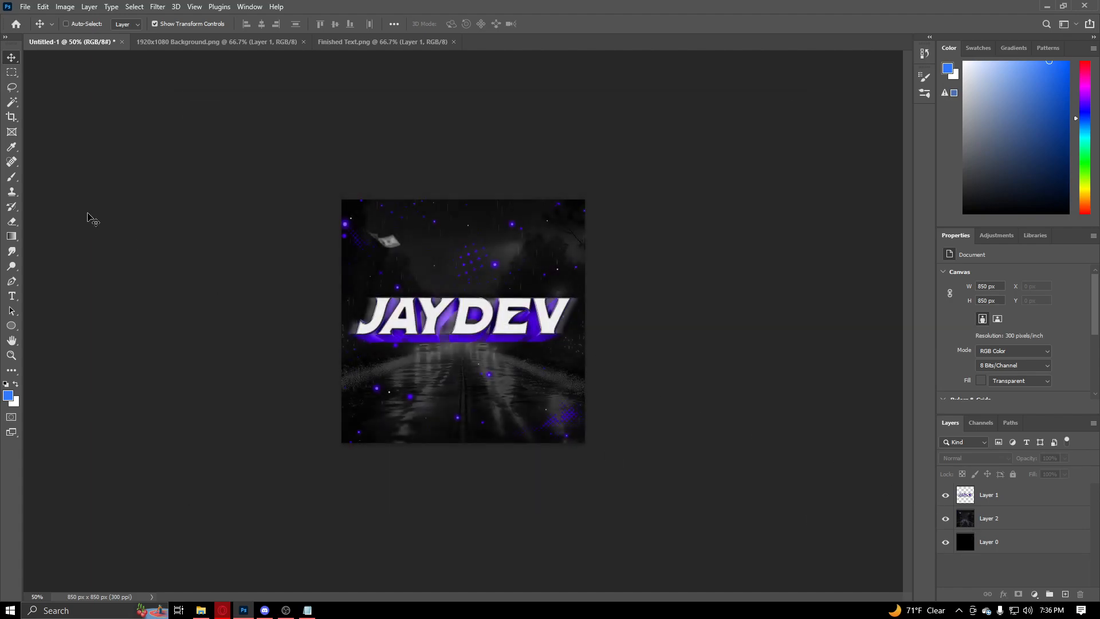
Close Untitled-1 without saving, close the two source images, and quit Photoshop.
{"action": "left_click", "coordinate": [122, 42]}
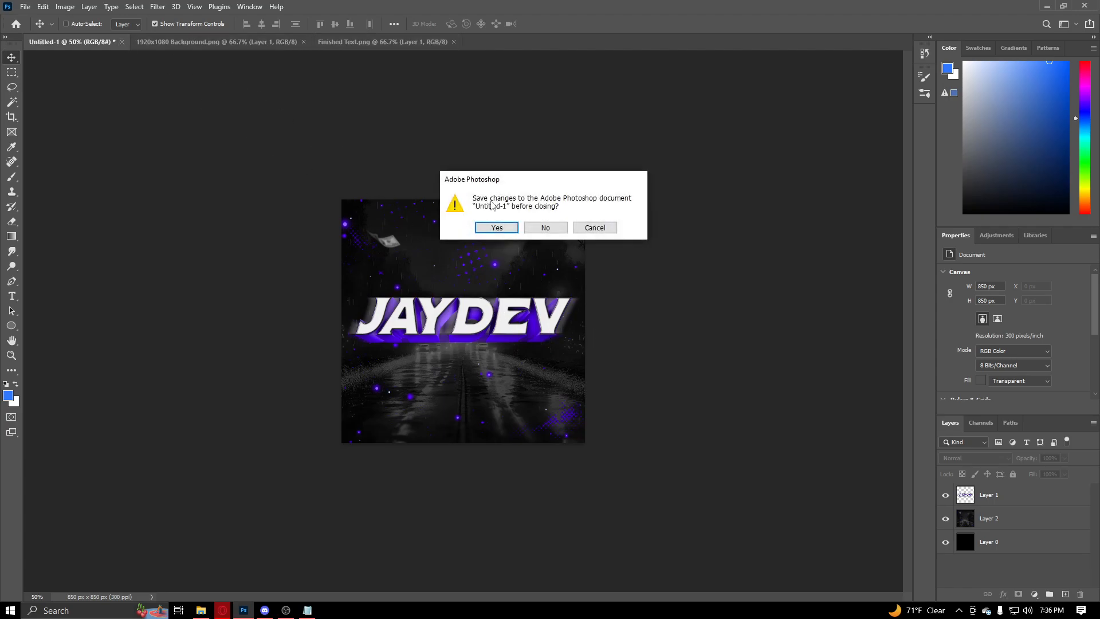
{"action": "left_click", "coordinate": [540, 226]}
{"action": "left_click", "coordinate": [195, 42]}
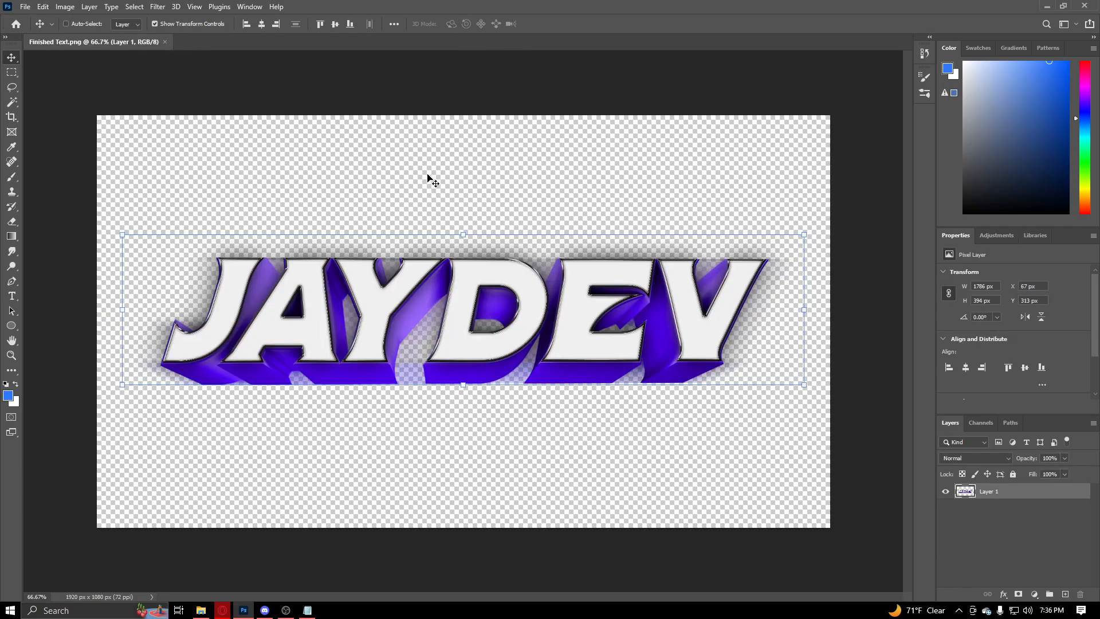
{"action": "left_click", "coordinate": [164, 42]}
{"action": "left_click", "coordinate": [1084, 6]}
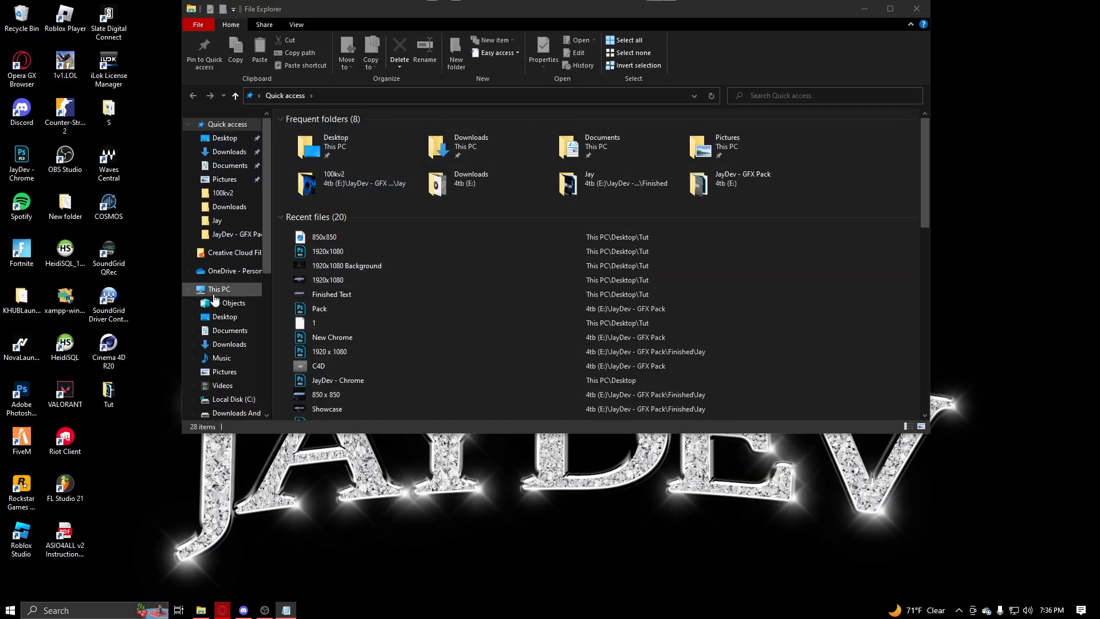
Switch to File Explorer and open the folder containing the recent 850x850 image.
{"action": "left_click", "coordinate": [330, 235]}
{"action": "right_click", "coordinate": [329, 236]}
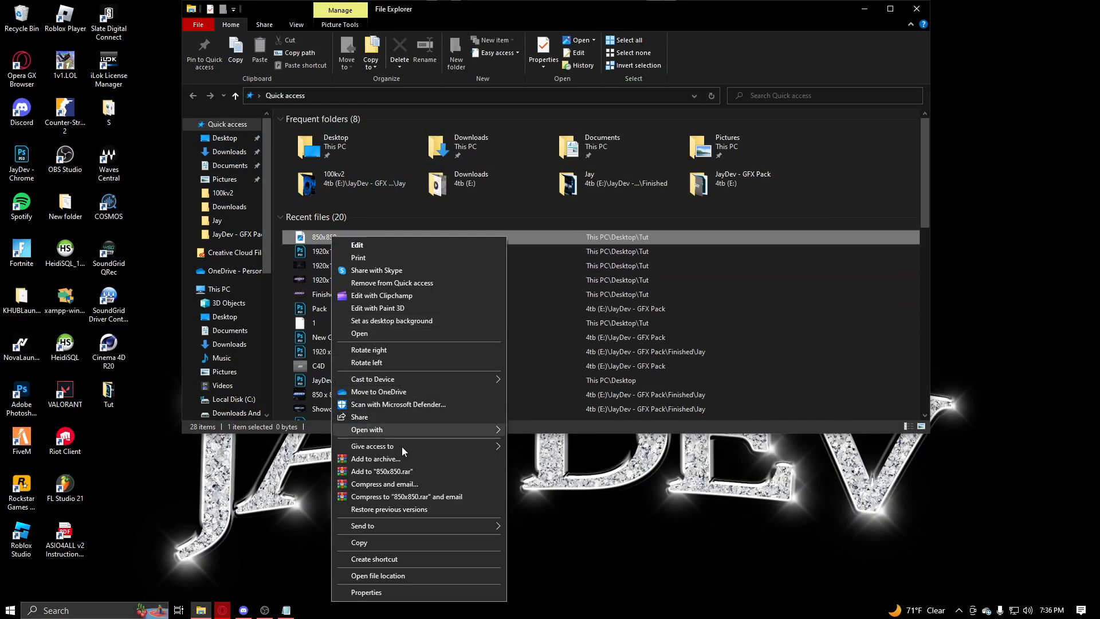
{"action": "left_click", "coordinate": [379, 575]}
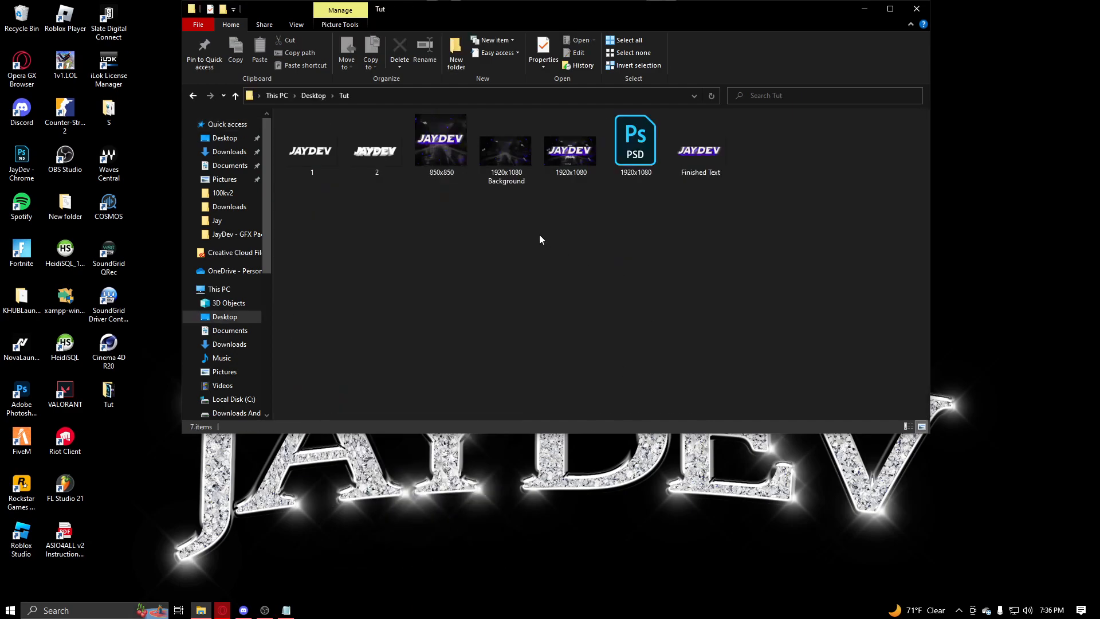
Examine the exported 1920x1080, 1920x1080 Background, Finished Text and 850x850 images in the photo viewer.
{"action": "double_click", "coordinate": [571, 150]}
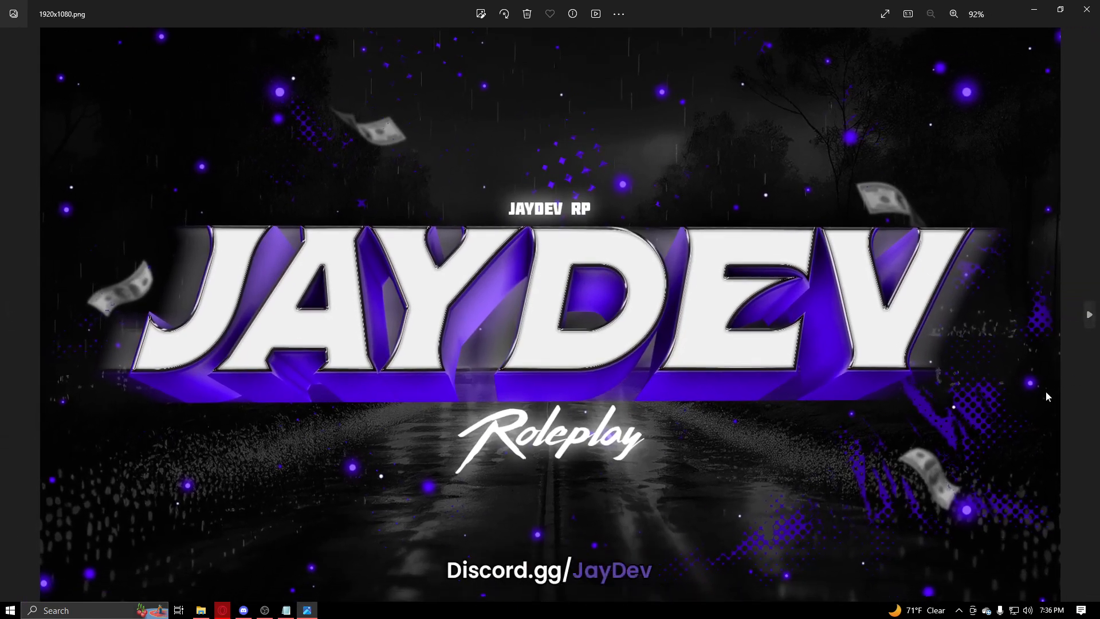
{"action": "scroll", "coordinate": [992, 356], "scroll_direction": "up", "scroll_amount": 2}
{"action": "scroll", "coordinate": [951, 336], "scroll_direction": "down", "scroll_amount": 2}
{"action": "left_click", "coordinate": [1086, 10]}
{"action": "double_click", "coordinate": [512, 156]}
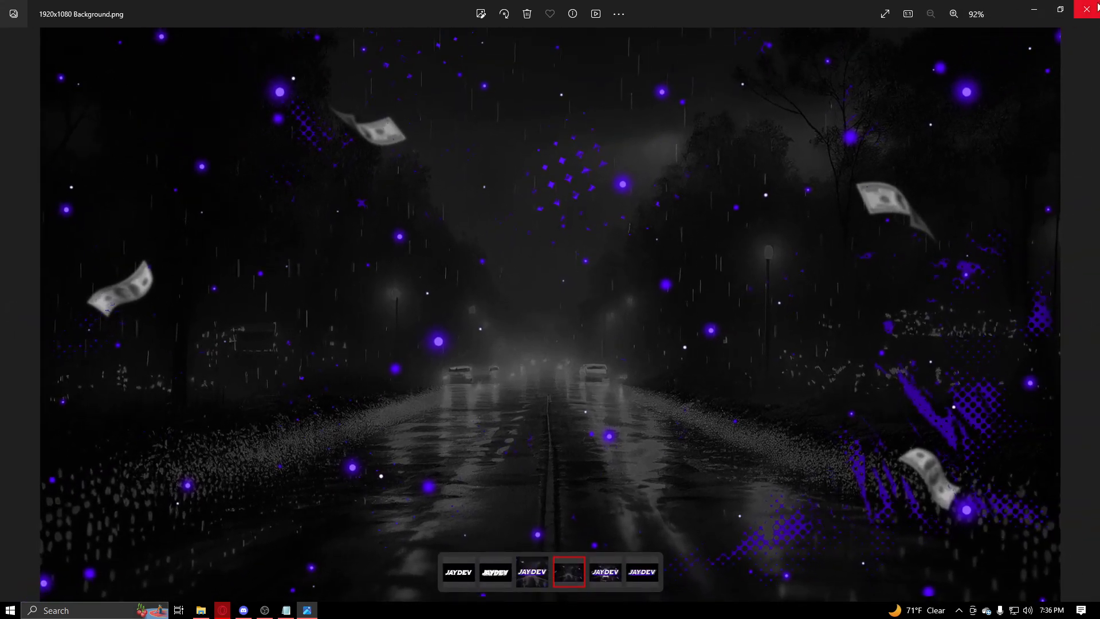
{"action": "left_click", "coordinate": [1086, 9]}
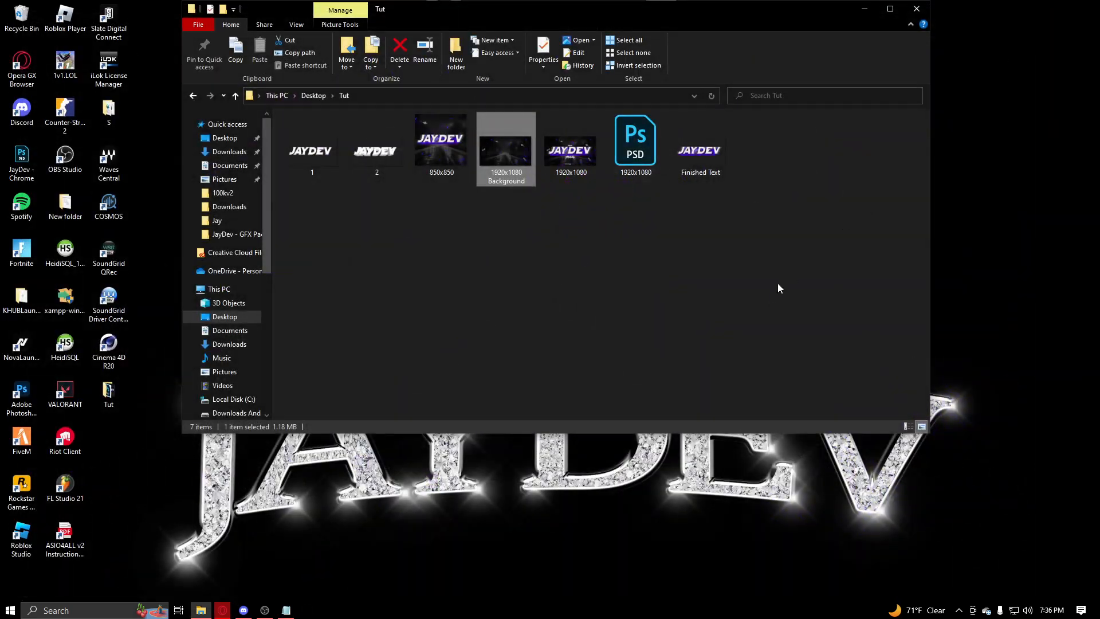
{"action": "double_click", "coordinate": [703, 169]}
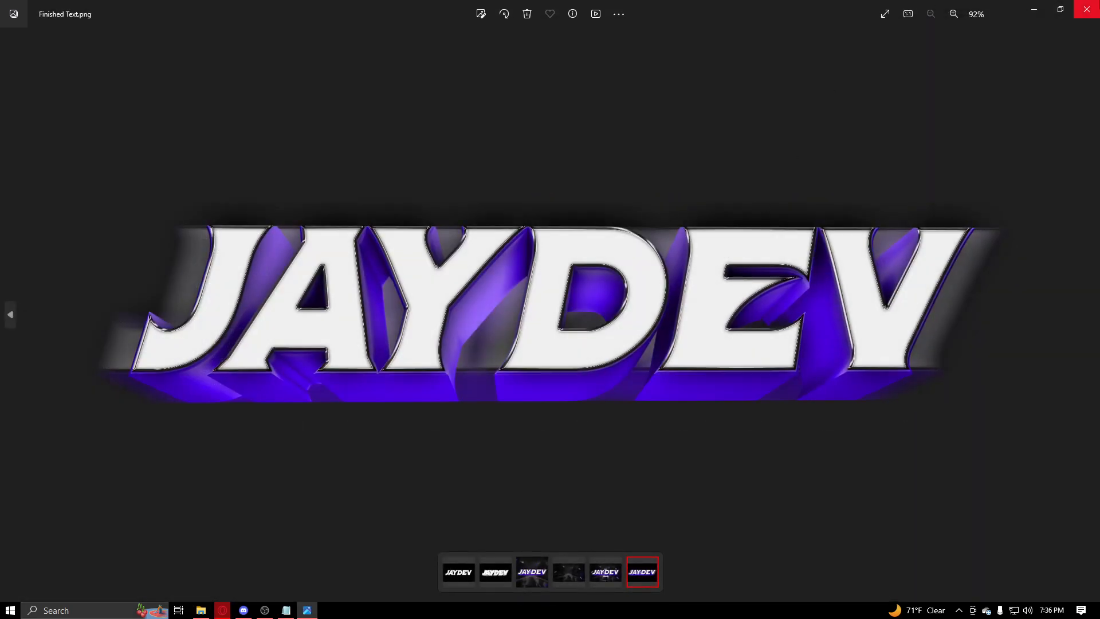
{"action": "left_click", "coordinate": [1086, 9]}
{"action": "double_click", "coordinate": [449, 152]}
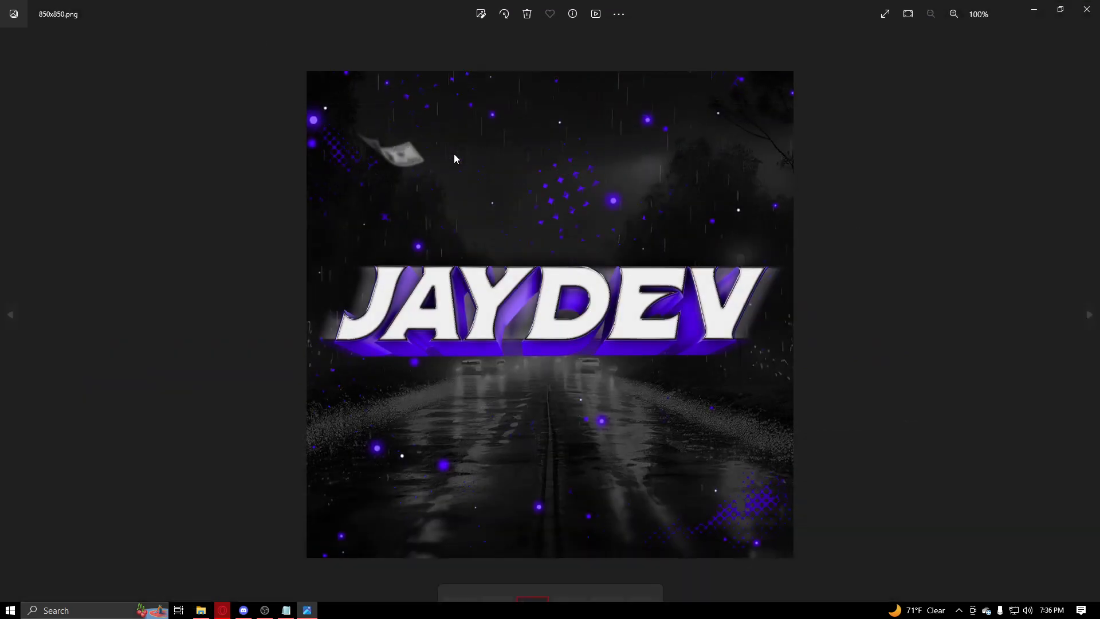
{"action": "left_click", "coordinate": [12, 316]}
{"action": "left_click", "coordinate": [12, 316]}
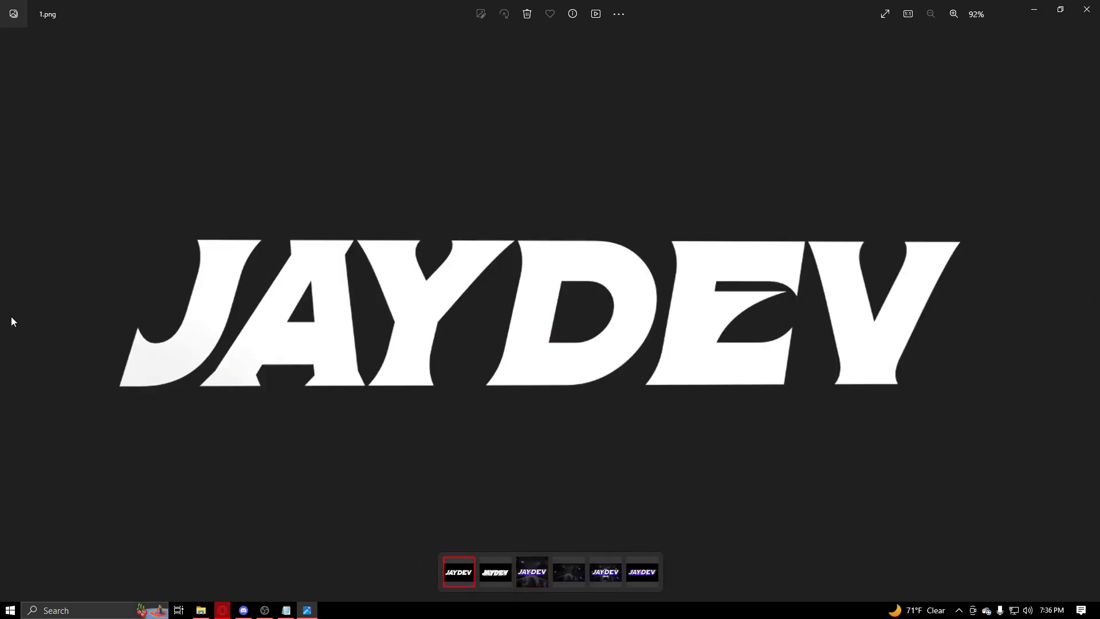
{"action": "left_click", "coordinate": [1088, 7]}
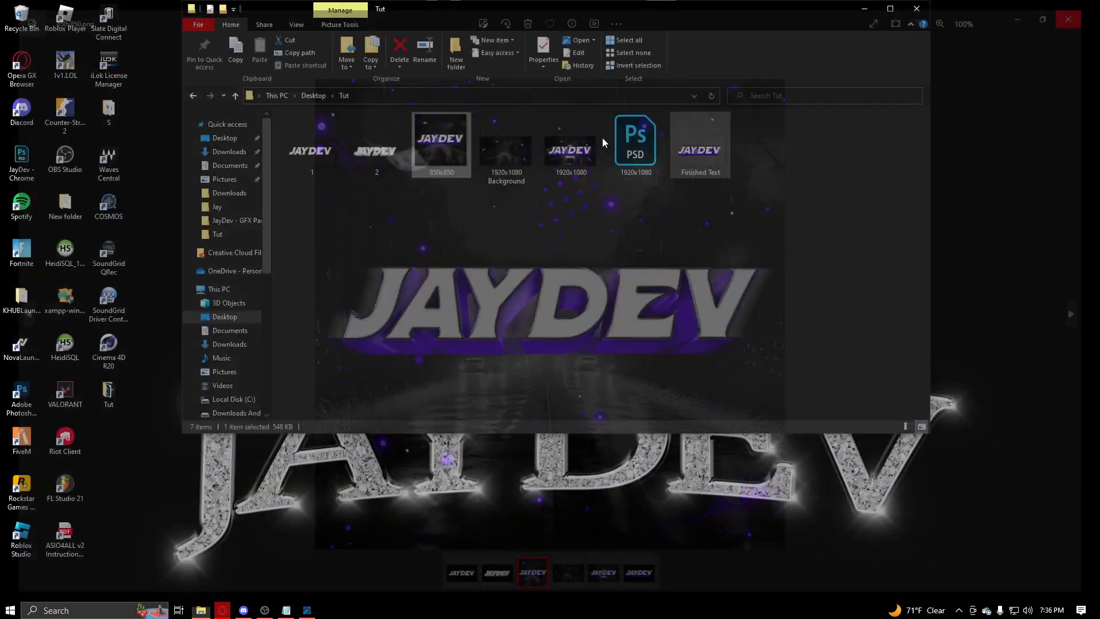
Delete the images 1 and 2 from the Tut folder.
{"action": "left_click", "coordinate": [350, 167]}
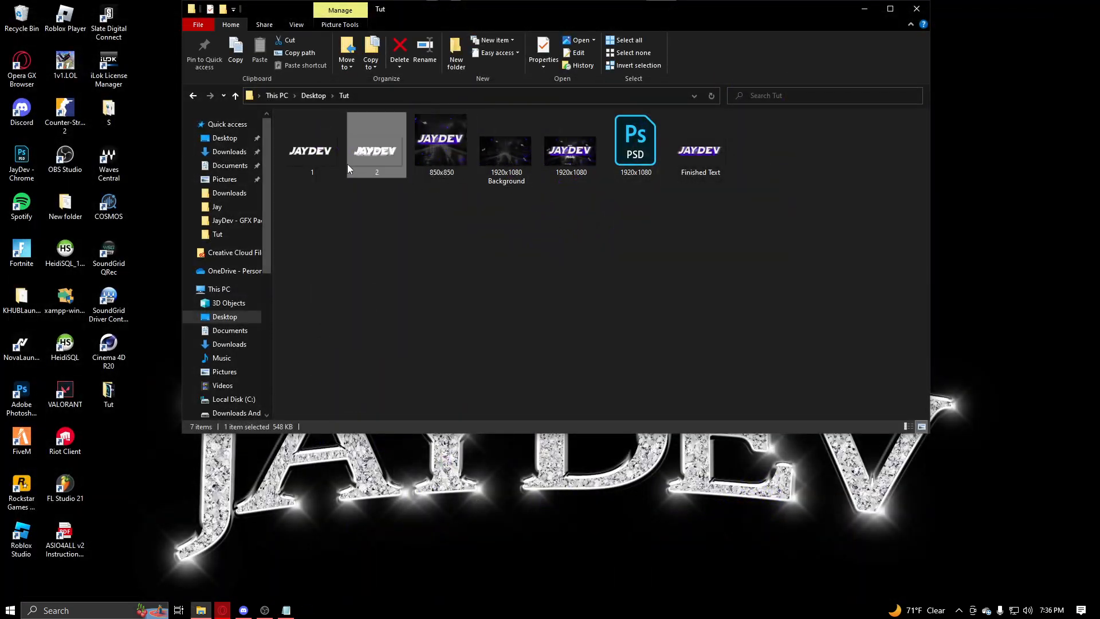
{"action": "left_click", "coordinate": [317, 153], "text": "ctrl"}
{"action": "right_click", "coordinate": [317, 154]}
{"action": "left_click", "coordinate": [349, 451]}
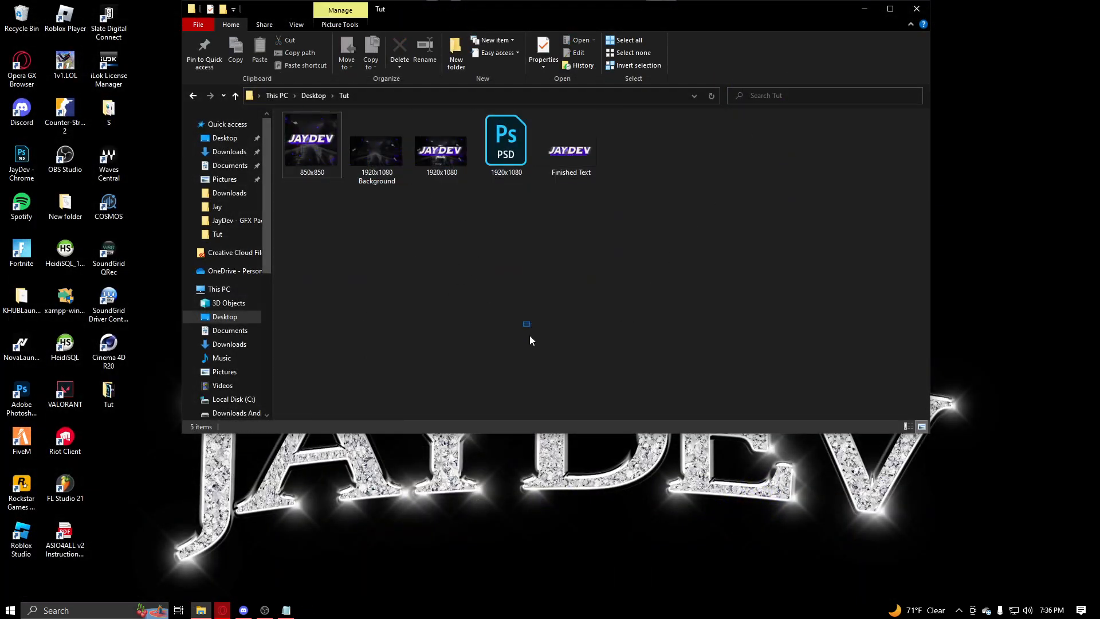
{"action": "left_click", "coordinate": [506, 143]}
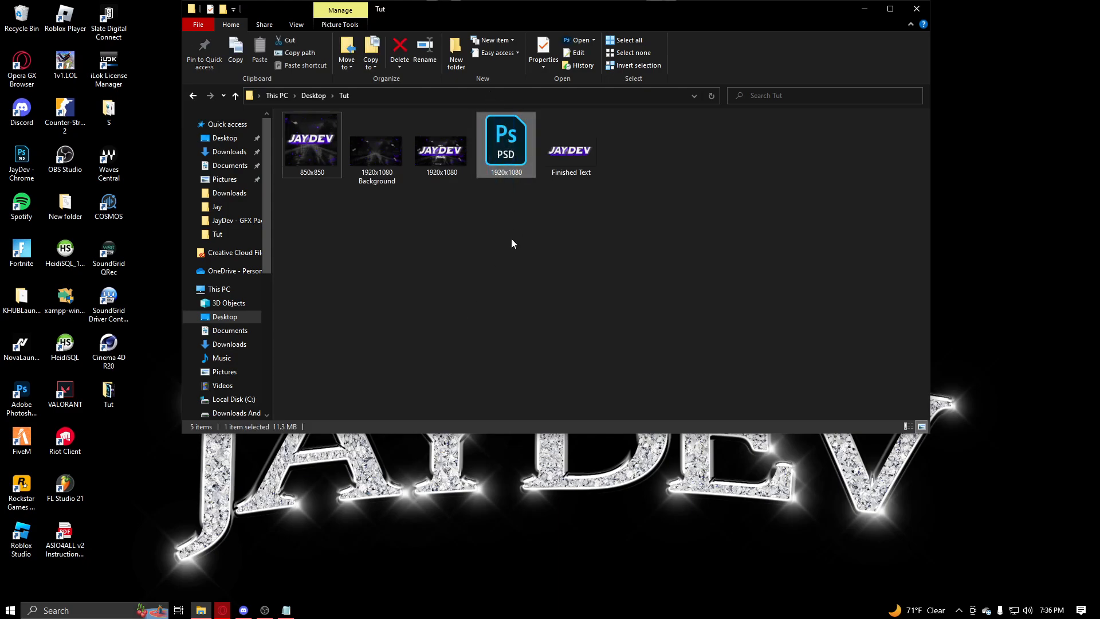
{"action": "left_click", "coordinate": [512, 227]}
{"action": "key", "text": "ctrl+a"}
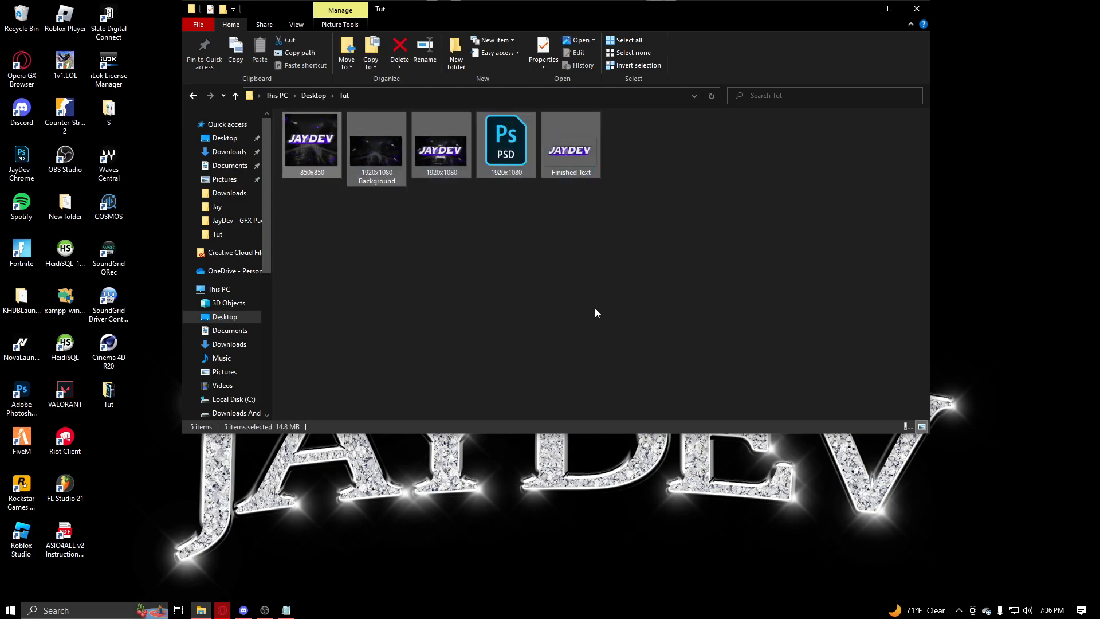
{"action": "left_click", "coordinate": [633, 324]}
{"action": "mouse_move", "coordinate": [506, 274]}
{"action": "left_mouse_down"}
{"action": "mouse_move", "coordinate": [442, 223]}
{"action": "mouse_move", "coordinate": [523, 279]}
{"action": "left_mouse_up"}
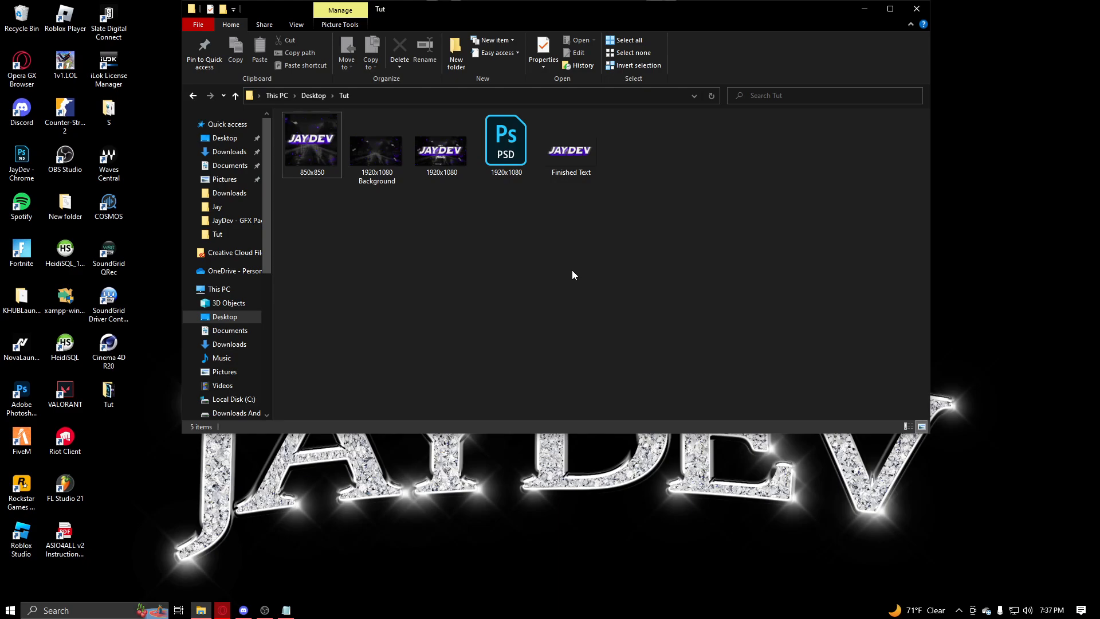
Minimize the Tut folder window to show the desktop.
{"action": "left_click", "coordinate": [891, 523]}
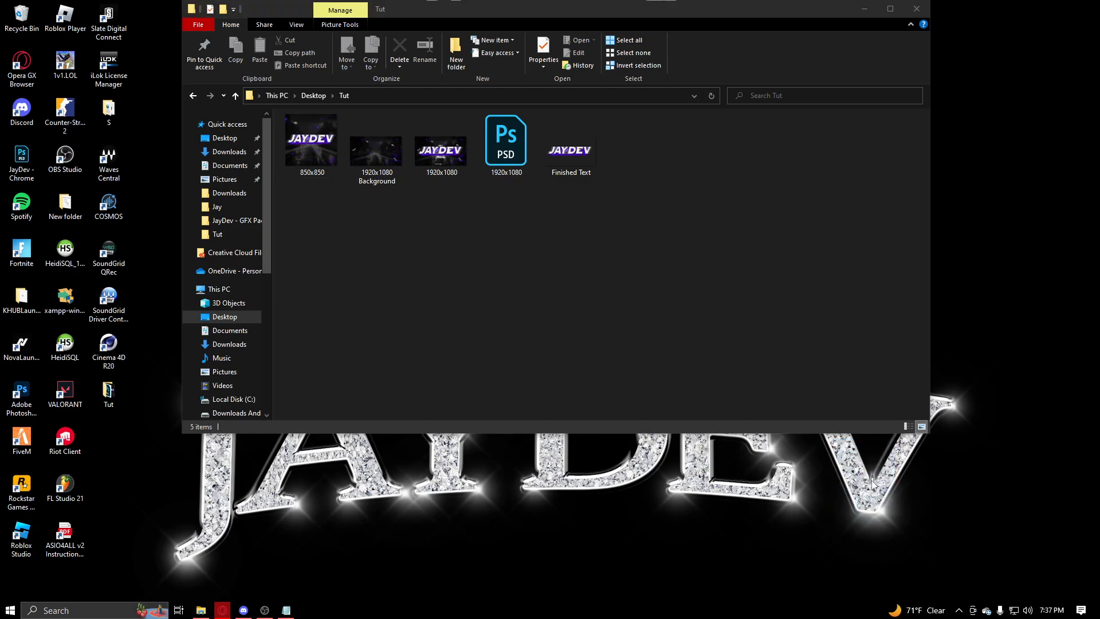
{"action": "left_click", "coordinate": [871, 16]}
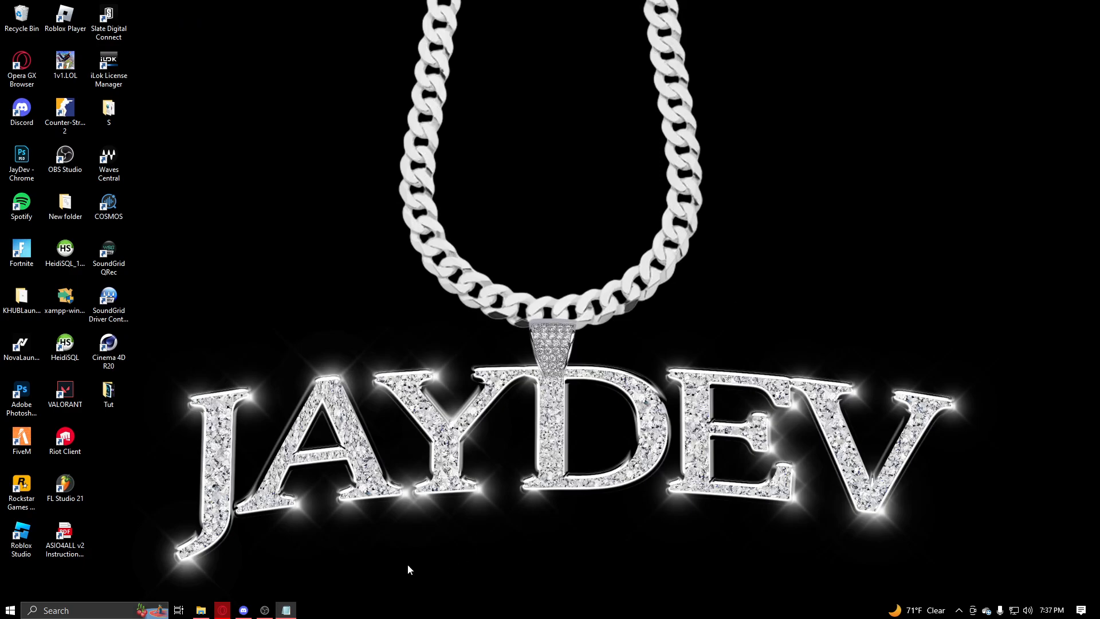